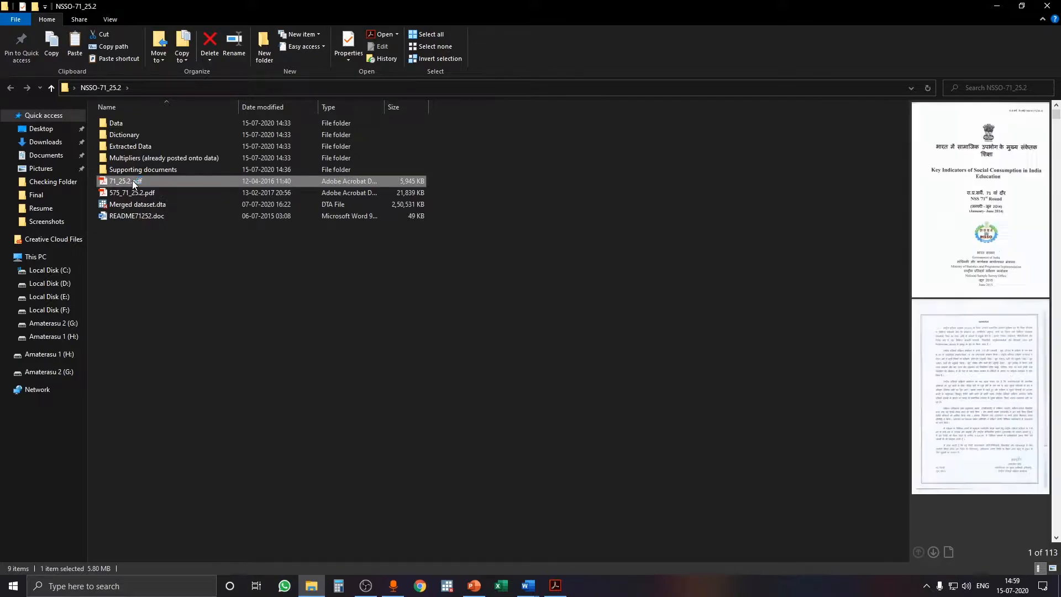
- Switch to the 71_25.2.pdf report in Acrobat and go to page 55 with the age-specific attendance ratio table
click(560, 590)
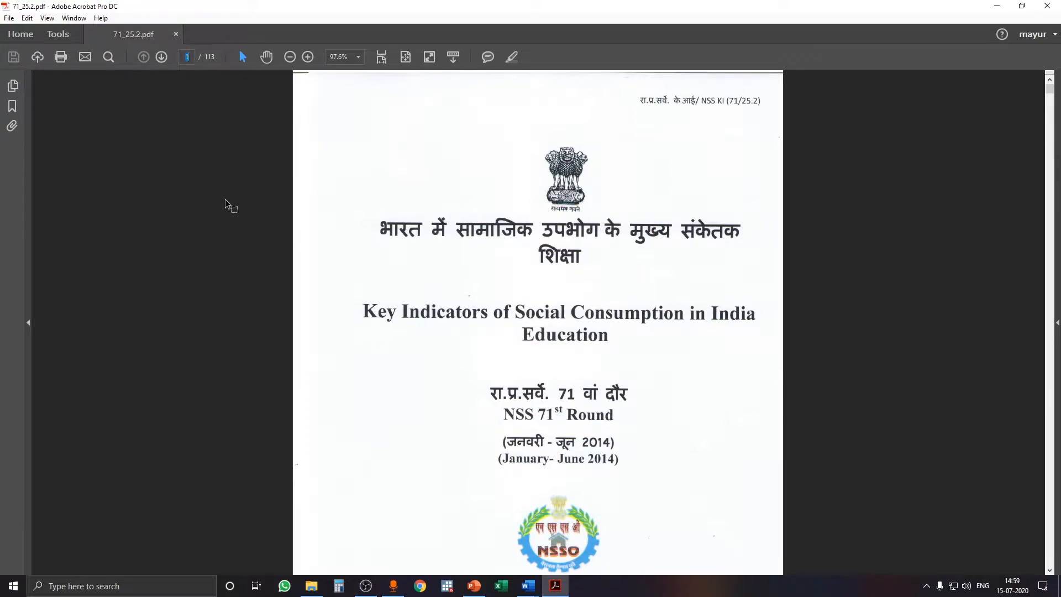
text(55)
key(Return)
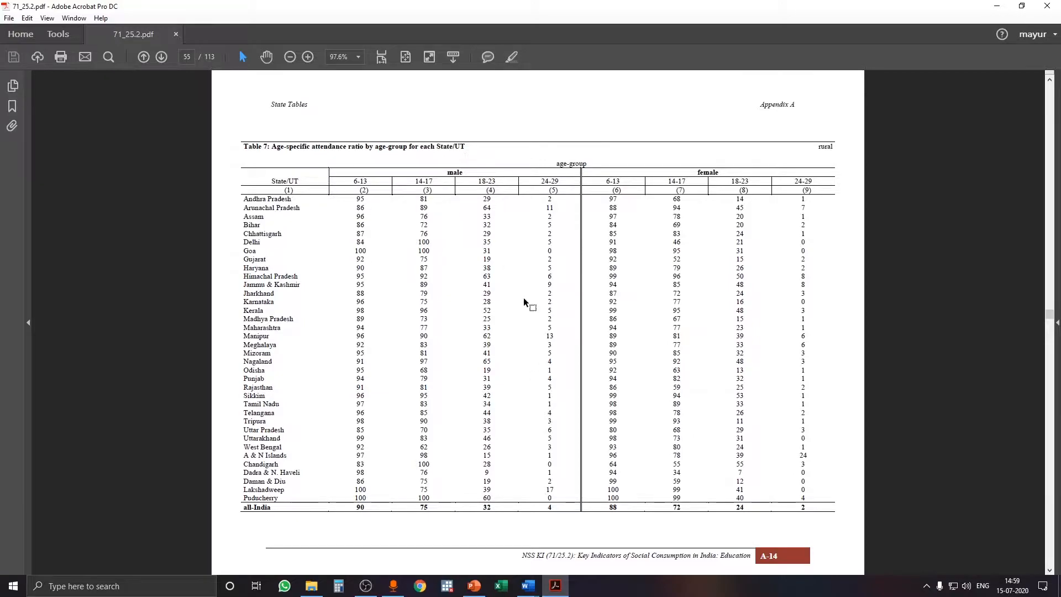
- Switch to the PowerPoint slide show, advance to the slide listing the required variables, and compare it with Table 7 in the PDF report
click(469, 584)
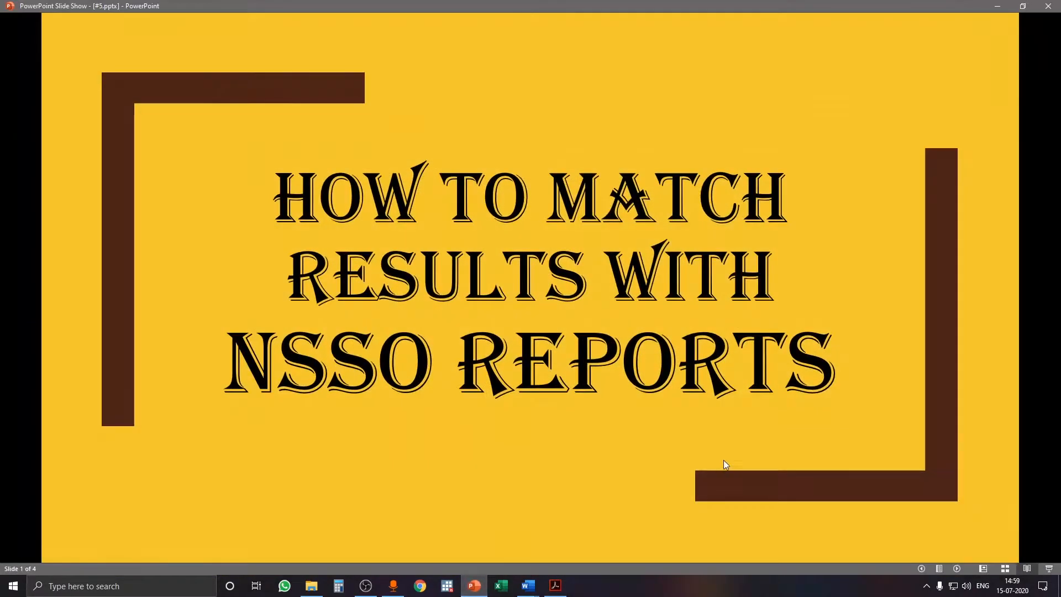
click(724, 459)
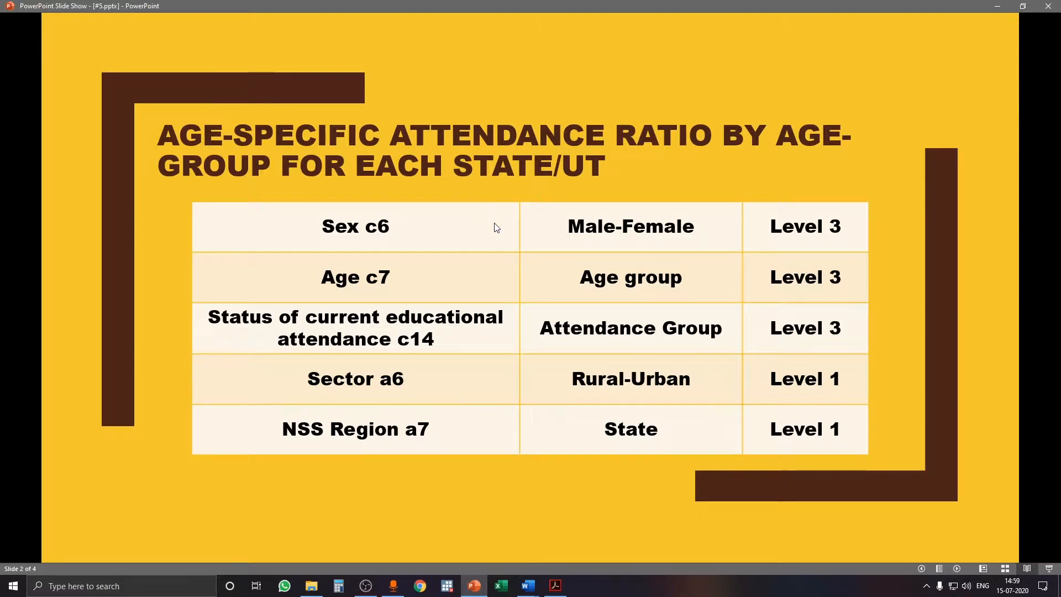
click(555, 586)
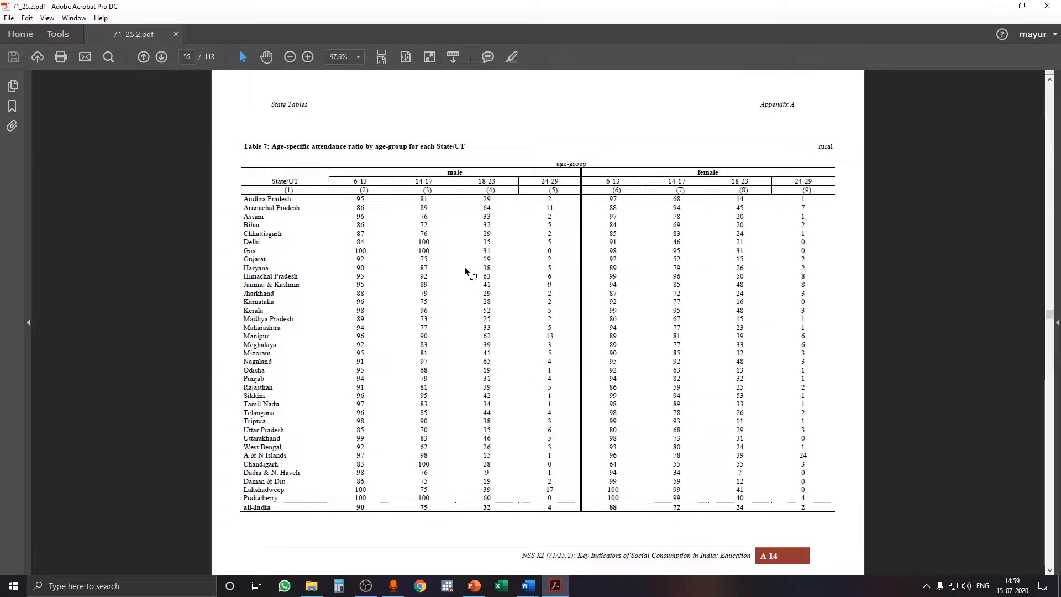
click(995, 5)
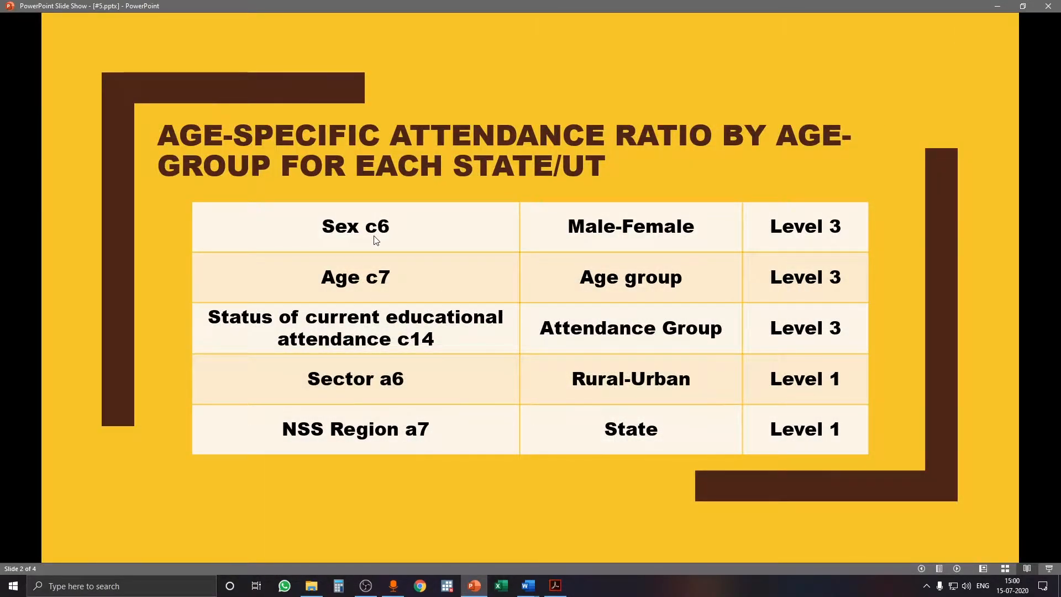
- Switch to Stata and open Merged dataset.dta from the NSSO-71_25.2 folder on the Desktop
click(448, 587)
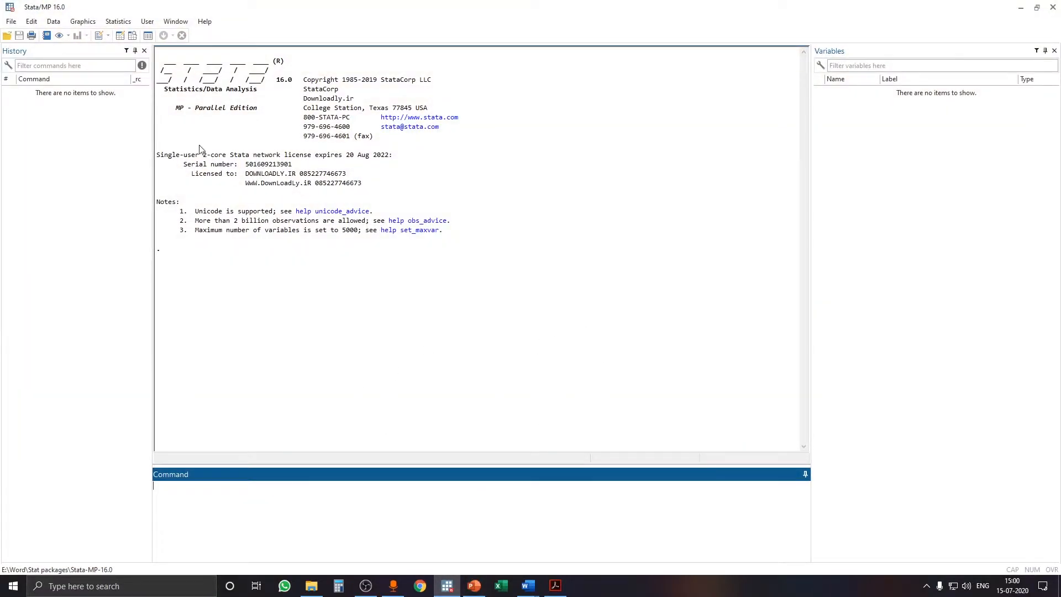
click(8, 37)
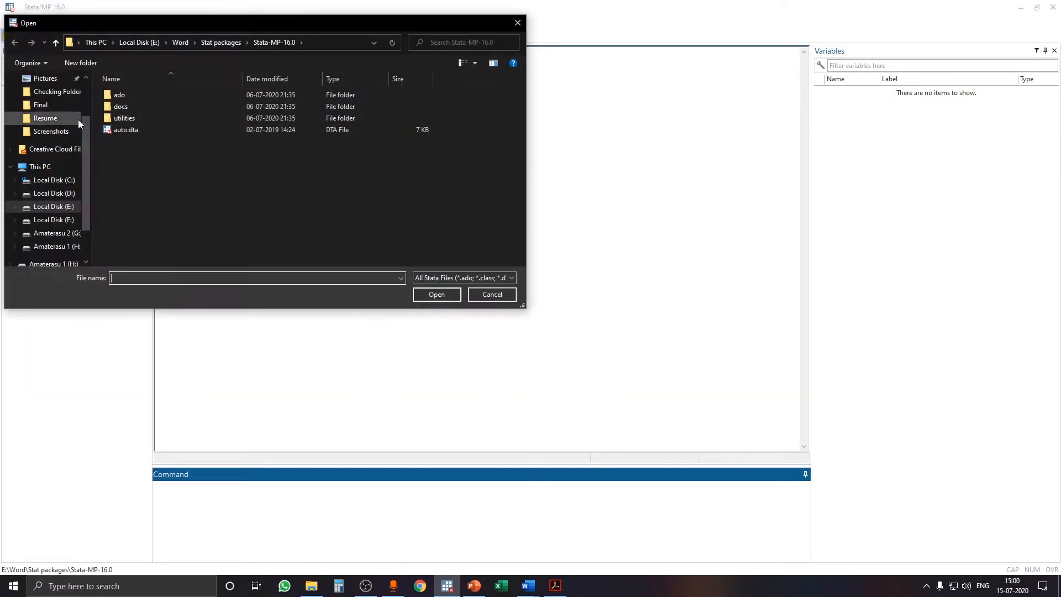
scroll(52, 113, up, 2)
click(46, 100)
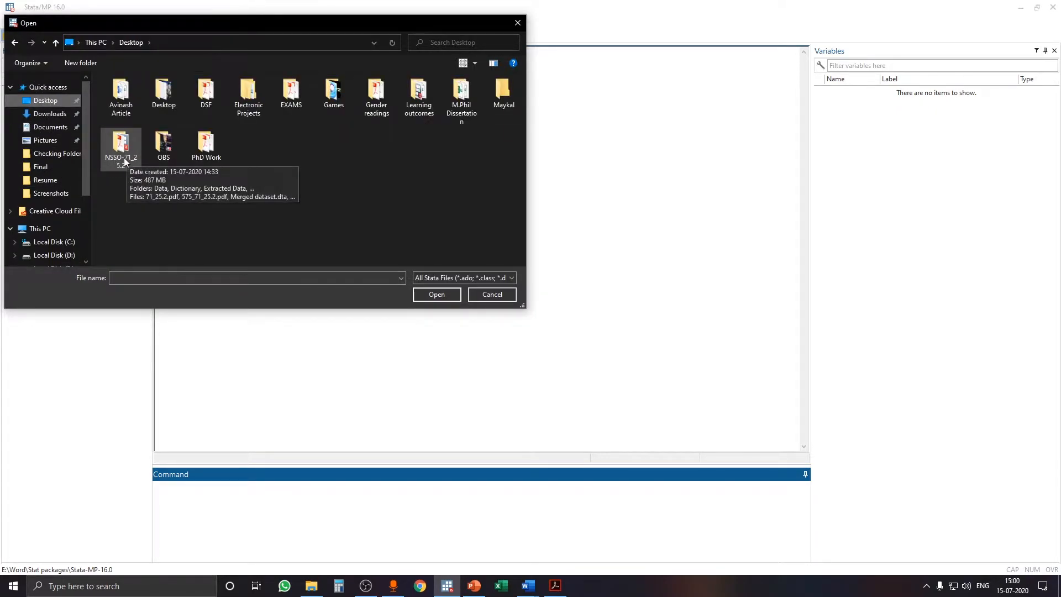
double_click(124, 157)
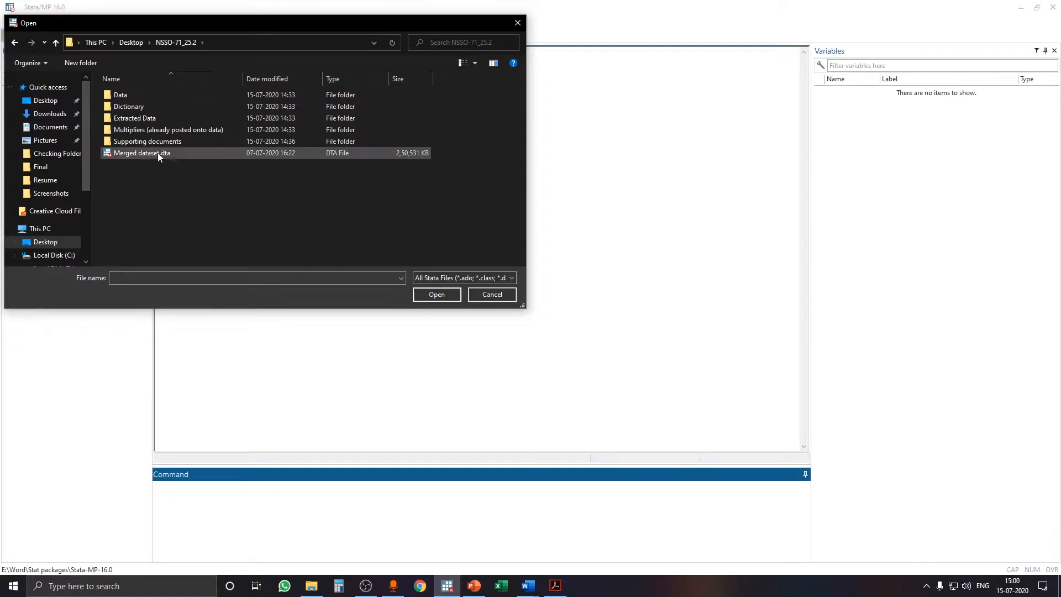
click(152, 156)
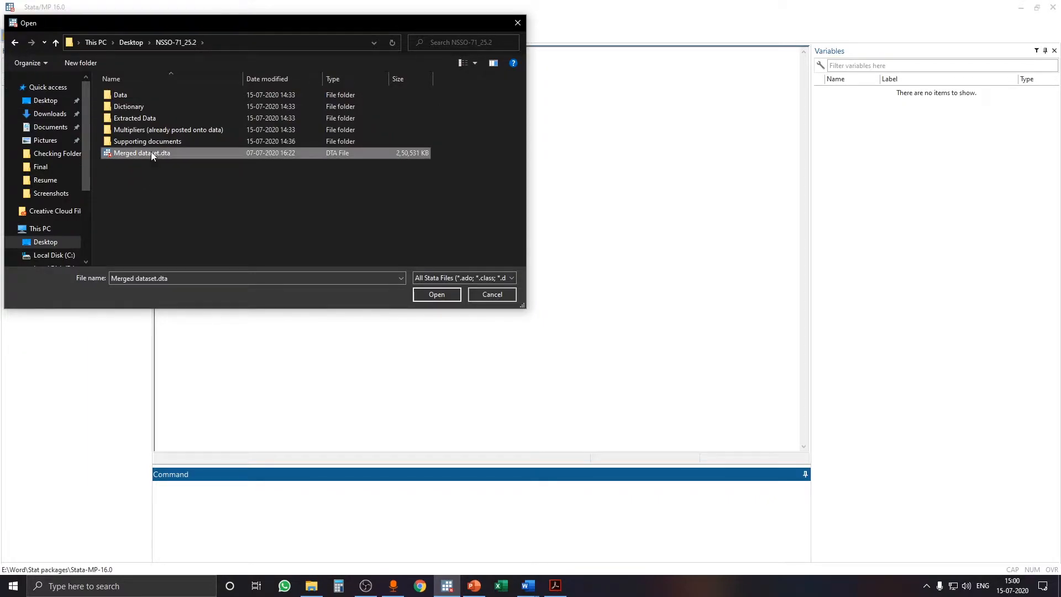
click(437, 294)
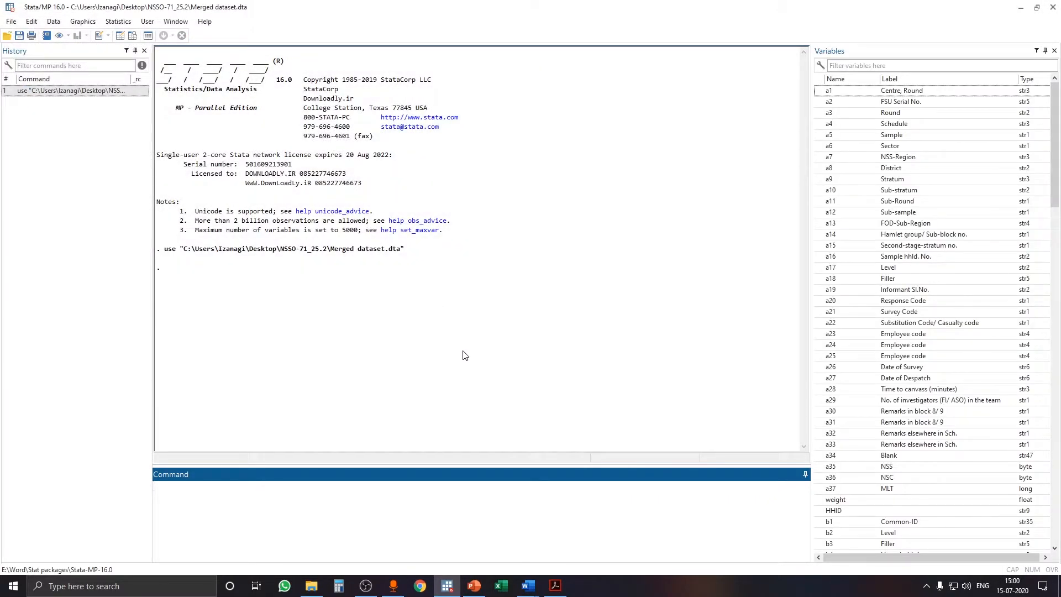
- Check the slide's variables c6, c7, c14, a6 and a7 against the Stata variable list, then review Table 7 in the PDF report
click(474, 586)
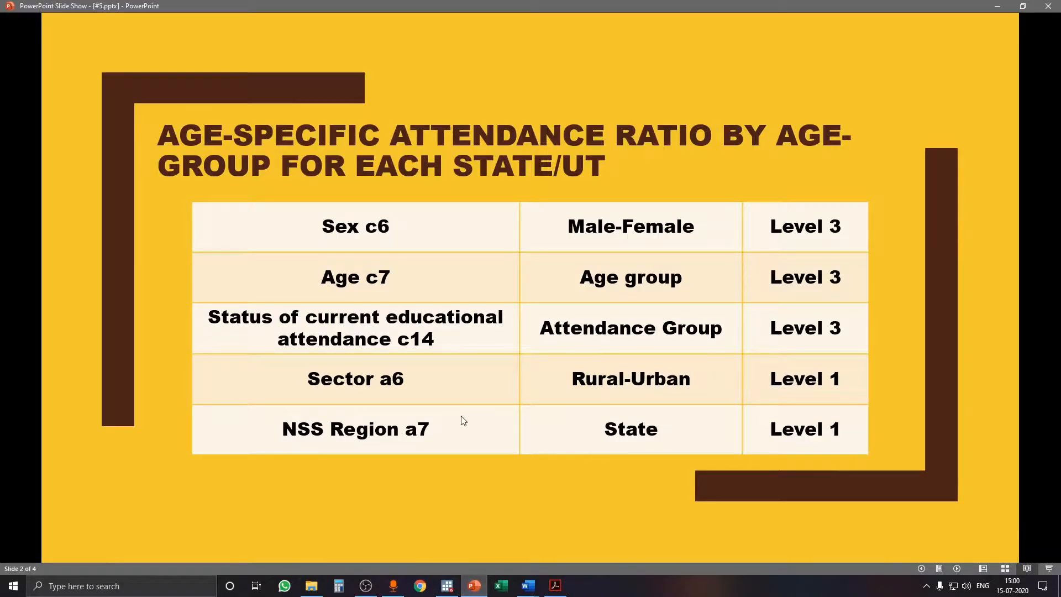
click(477, 586)
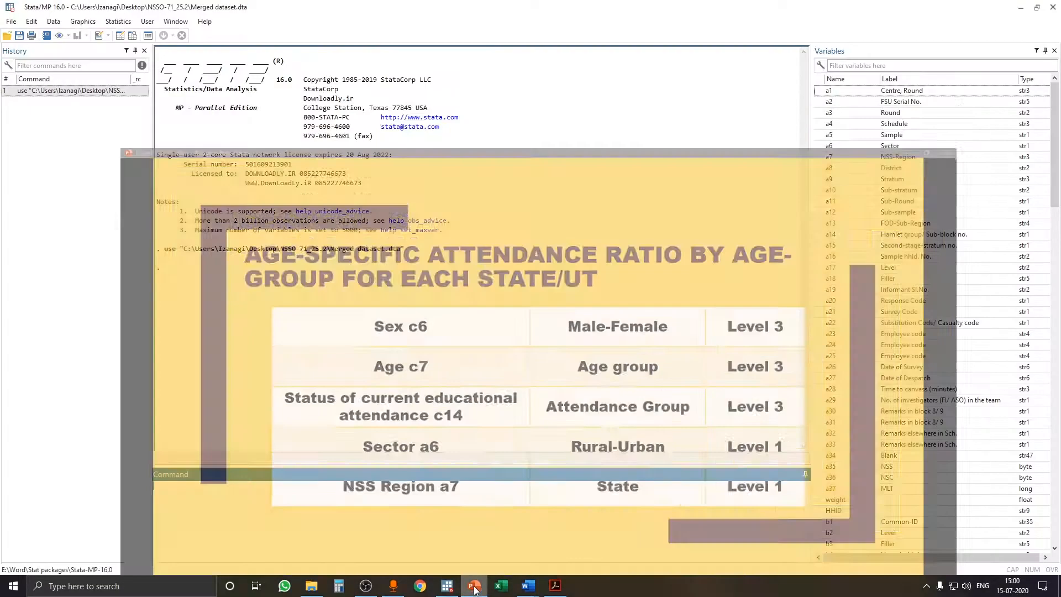
scroll(867, 355, down, 13)
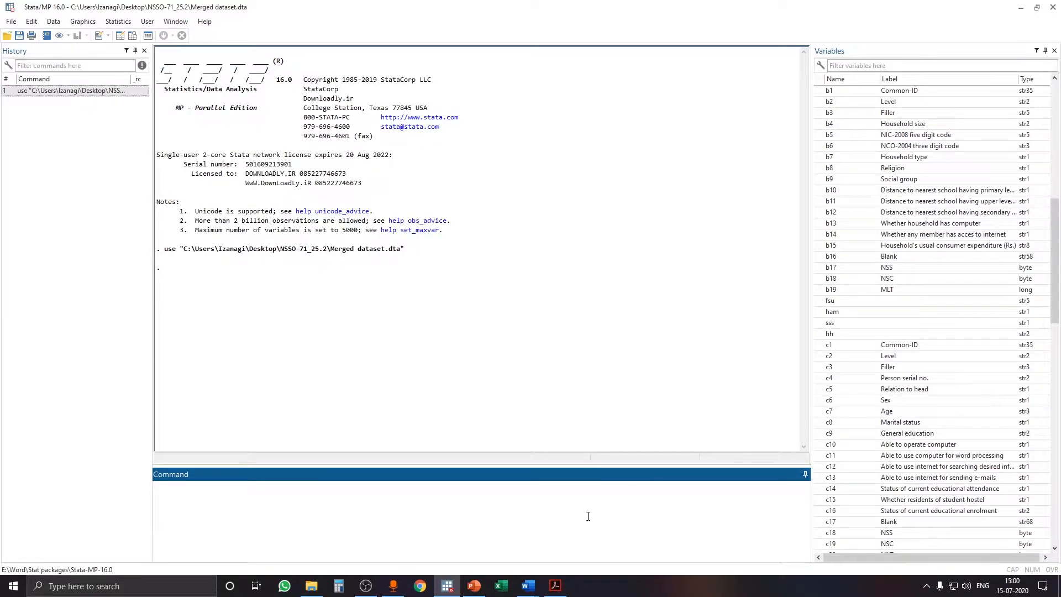
click(475, 586)
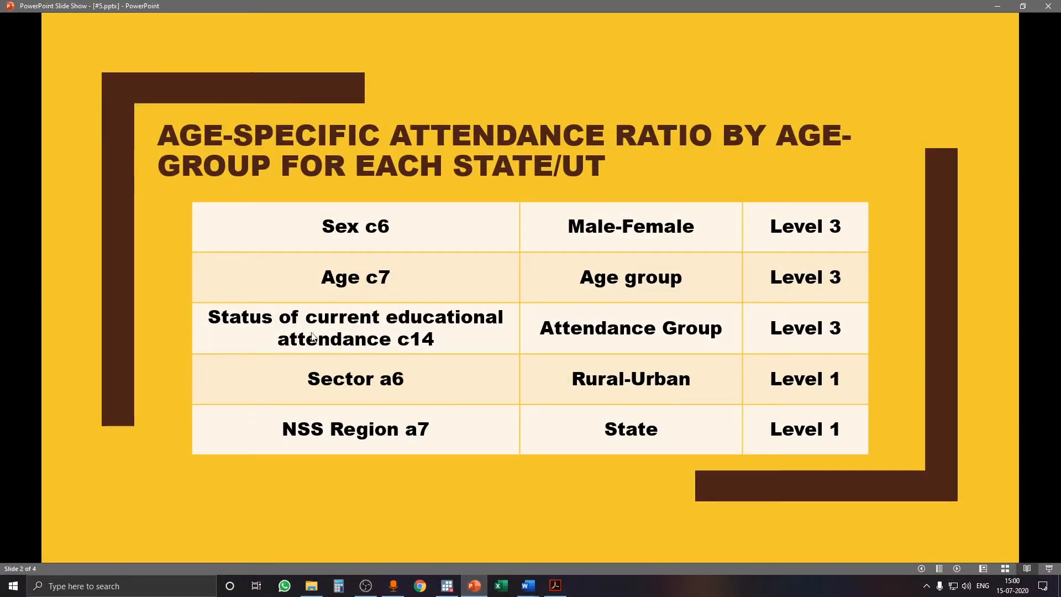
click(475, 587)
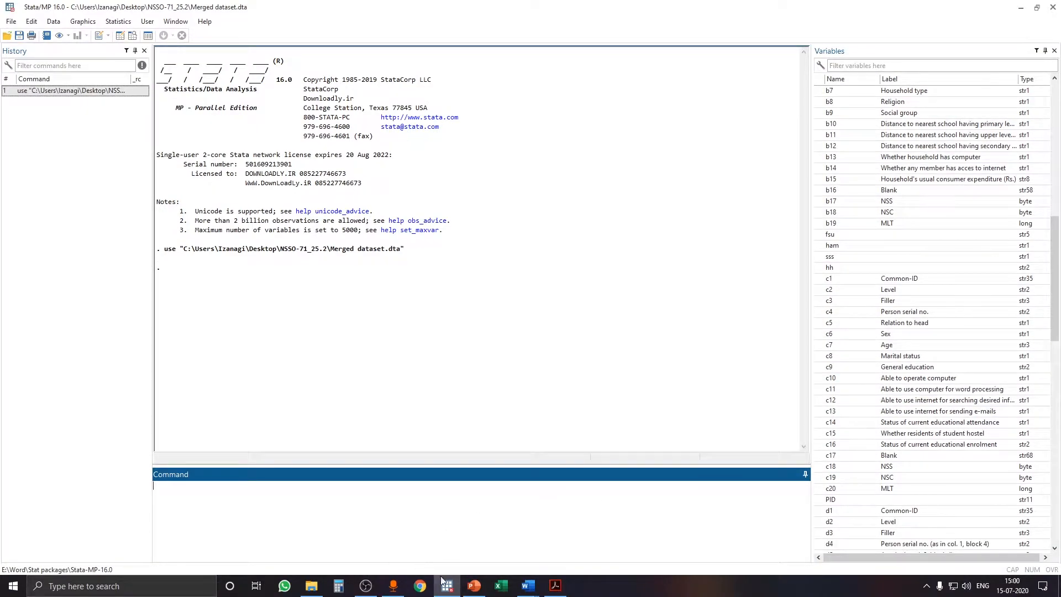
click(474, 586)
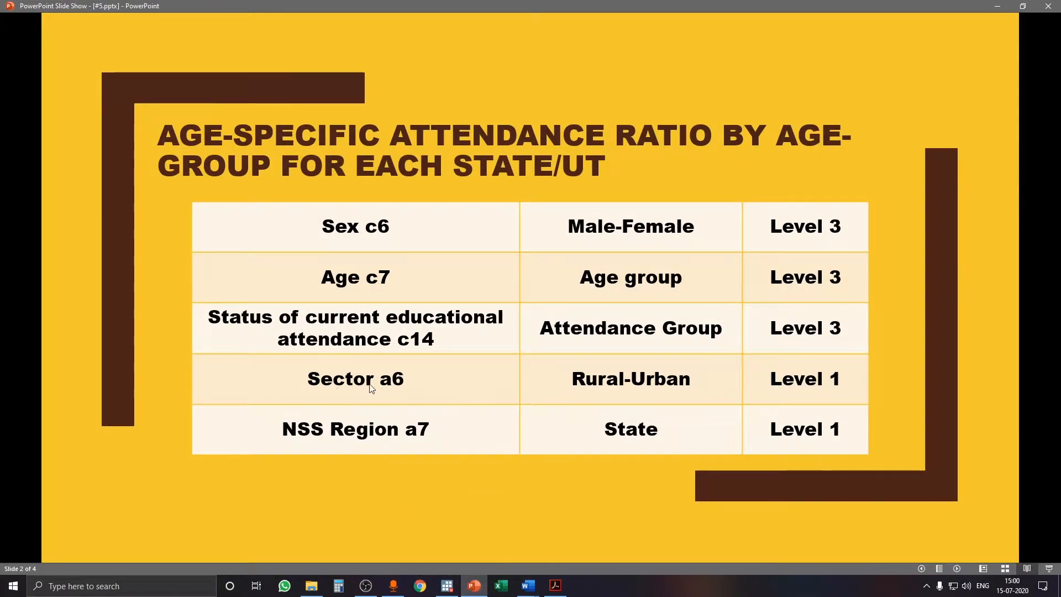
click(447, 586)
scroll(974, 346, up, 12)
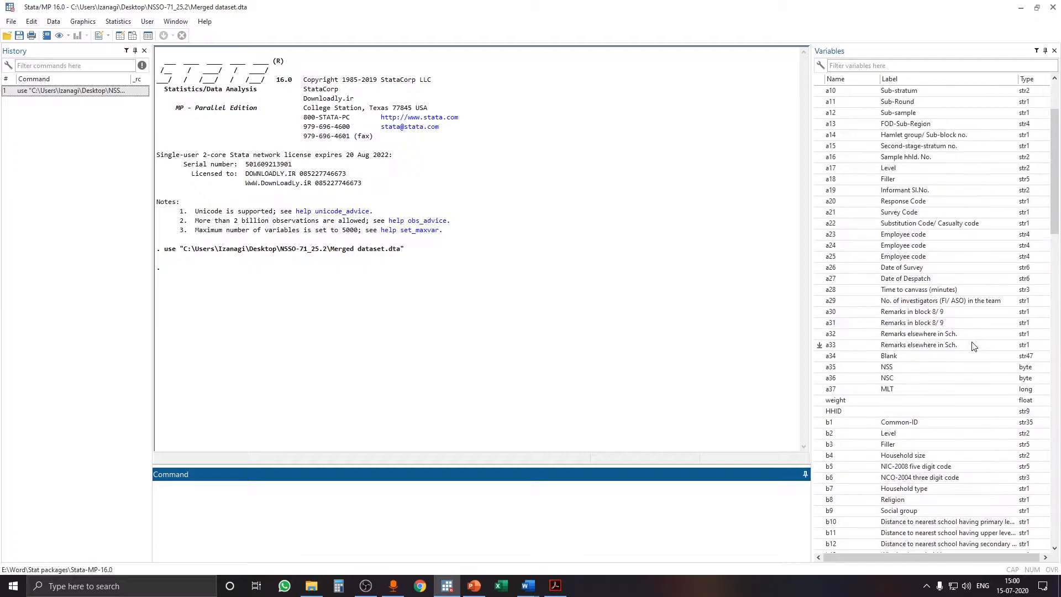
scroll(974, 346, up, 3)
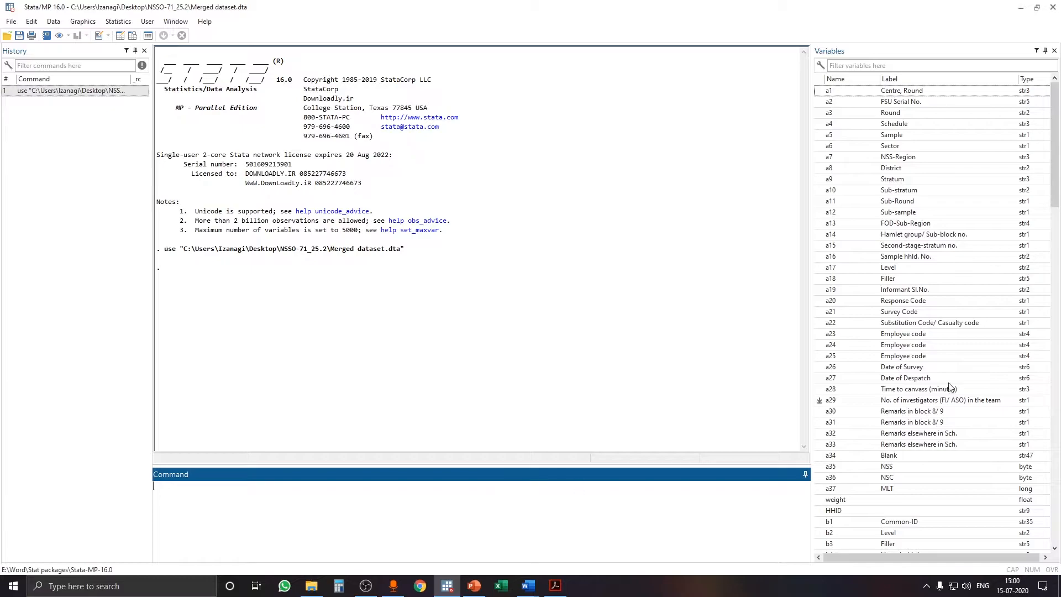
click(474, 585)
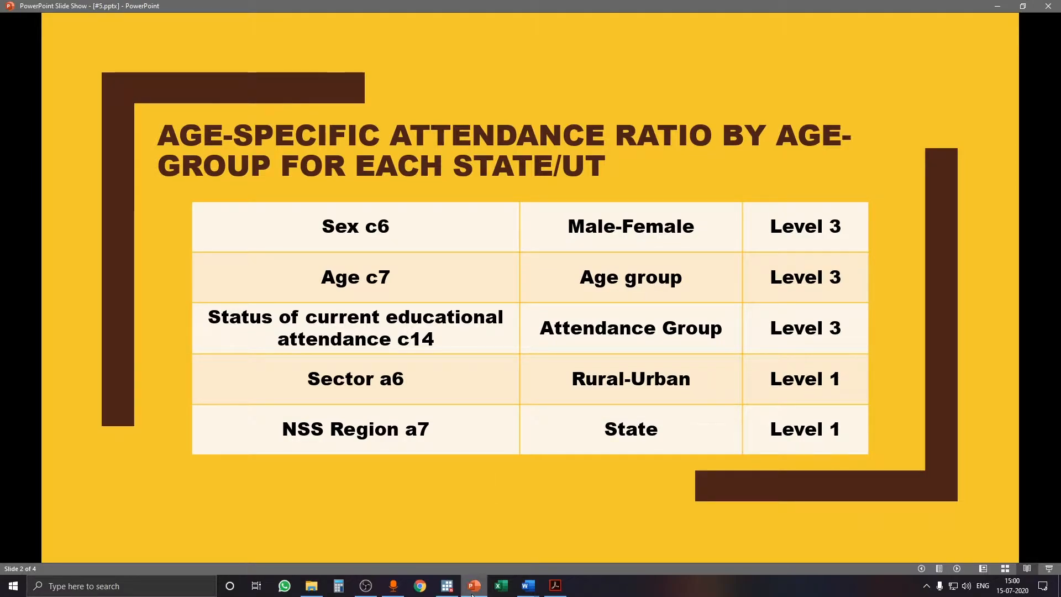
click(556, 577)
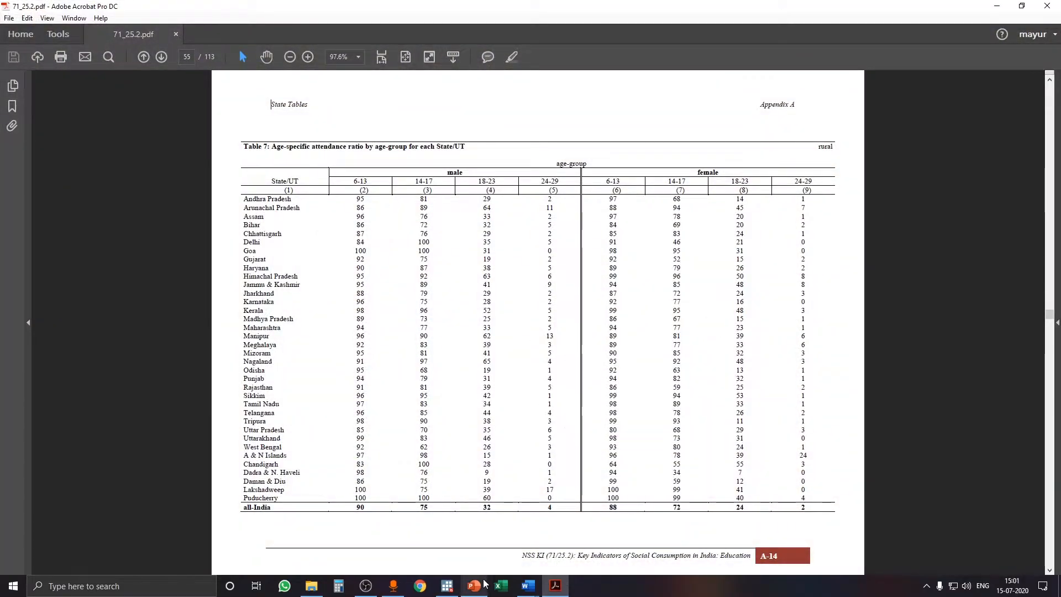
- Return to Stata and tabulate the sex variable with the command tab c6
click(448, 587)
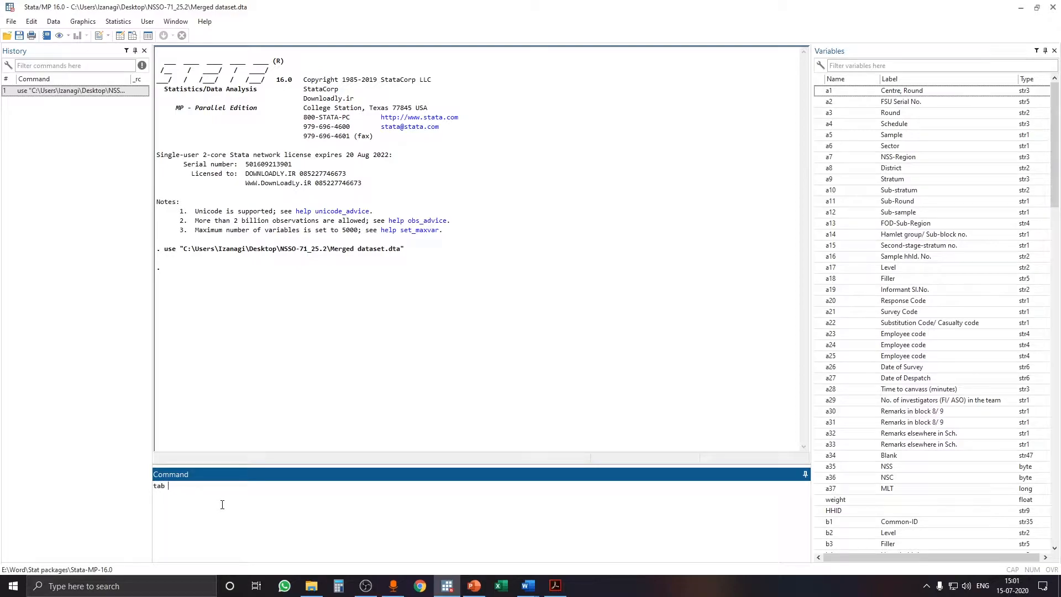
scroll(914, 467, down, 11)
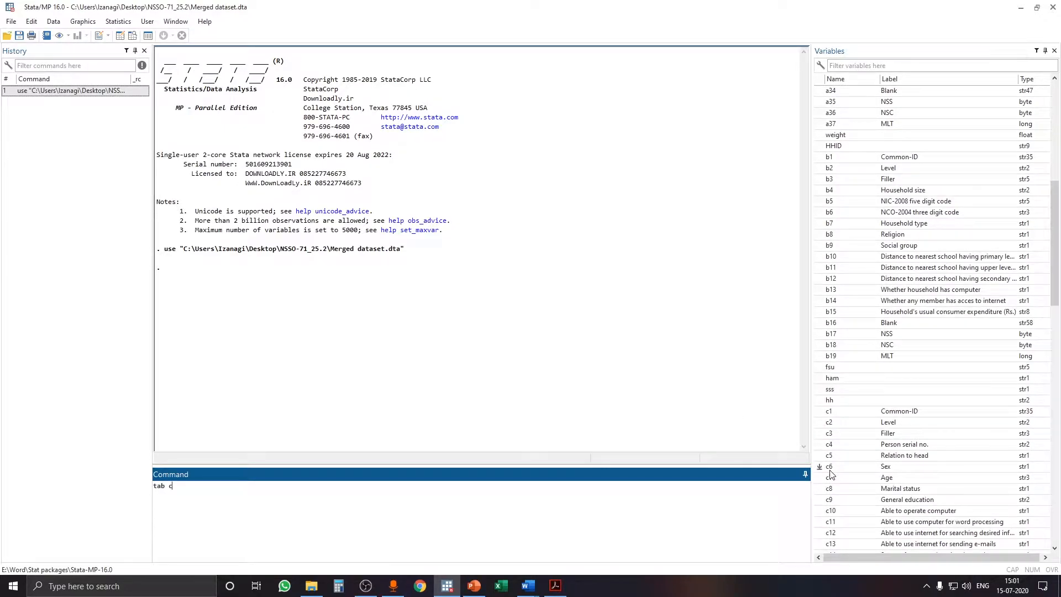
key(Return)
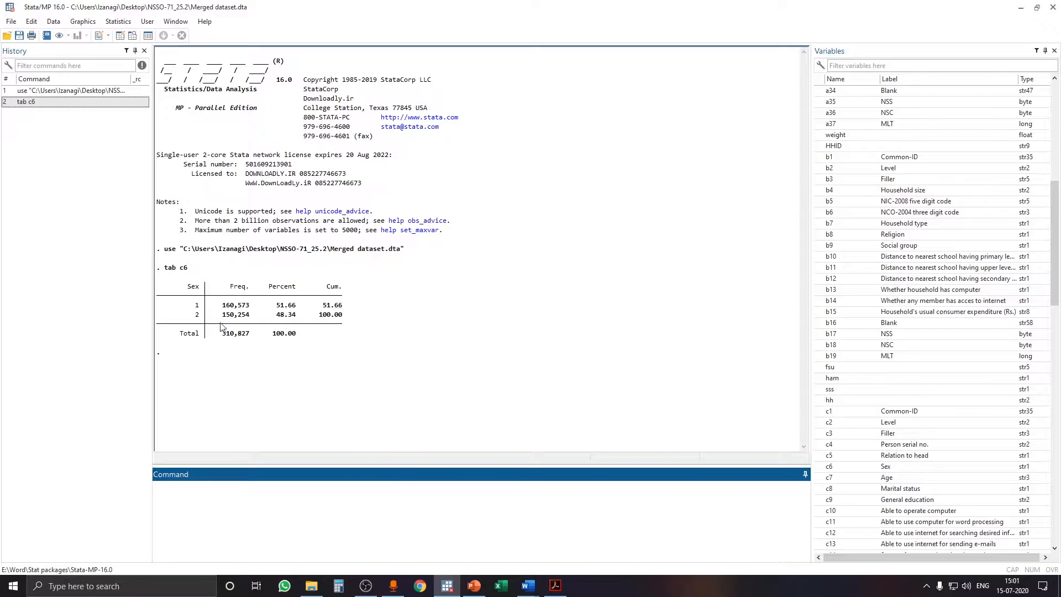
- Open sch25.2.doc from the Supporting documents folder, examine the sex codes in block 4, and return to Stata
click(312, 585)
double_click(161, 168)
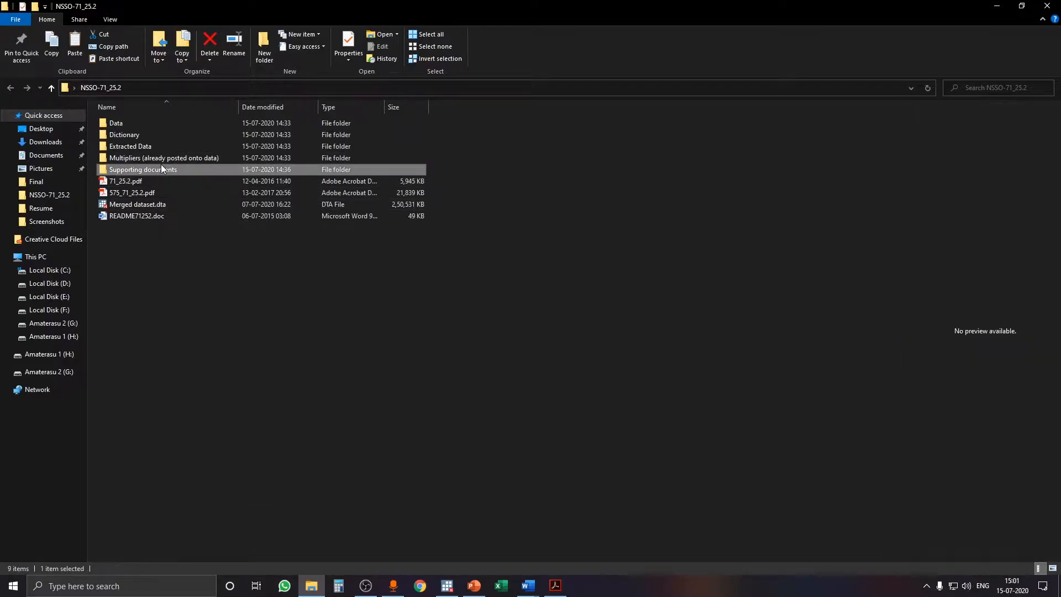
double_click(147, 309)
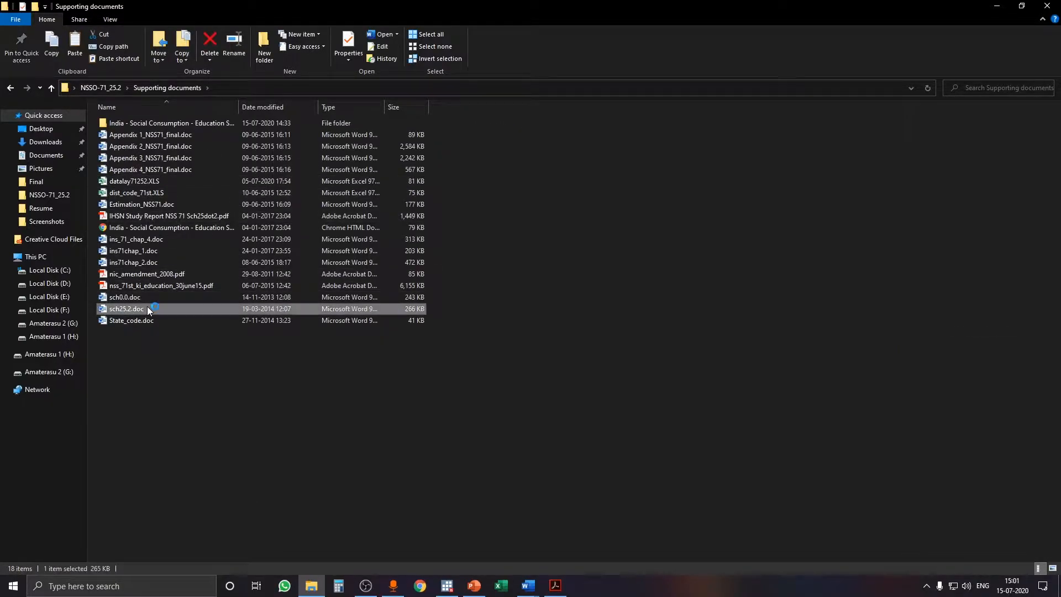
mouse_move(534, 590)
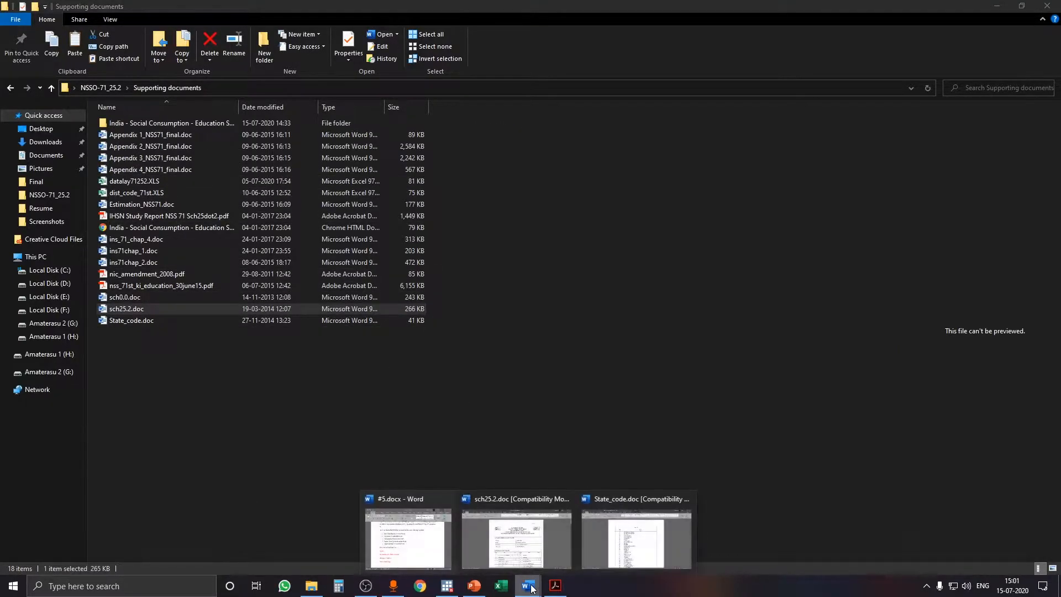
click(506, 539)
scroll(489, 341, down, 20)
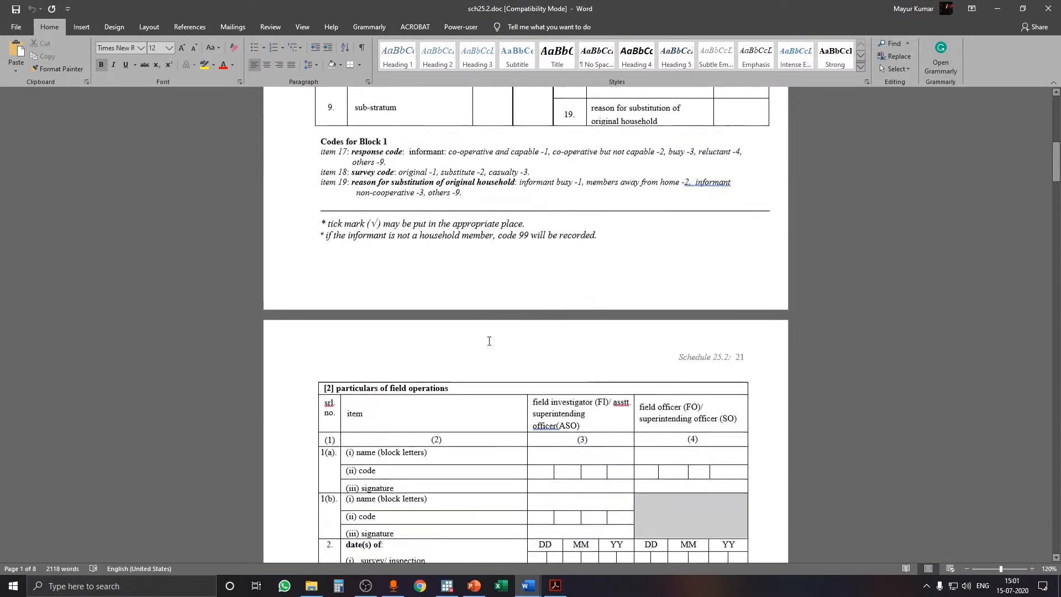
scroll(489, 341, down, 20)
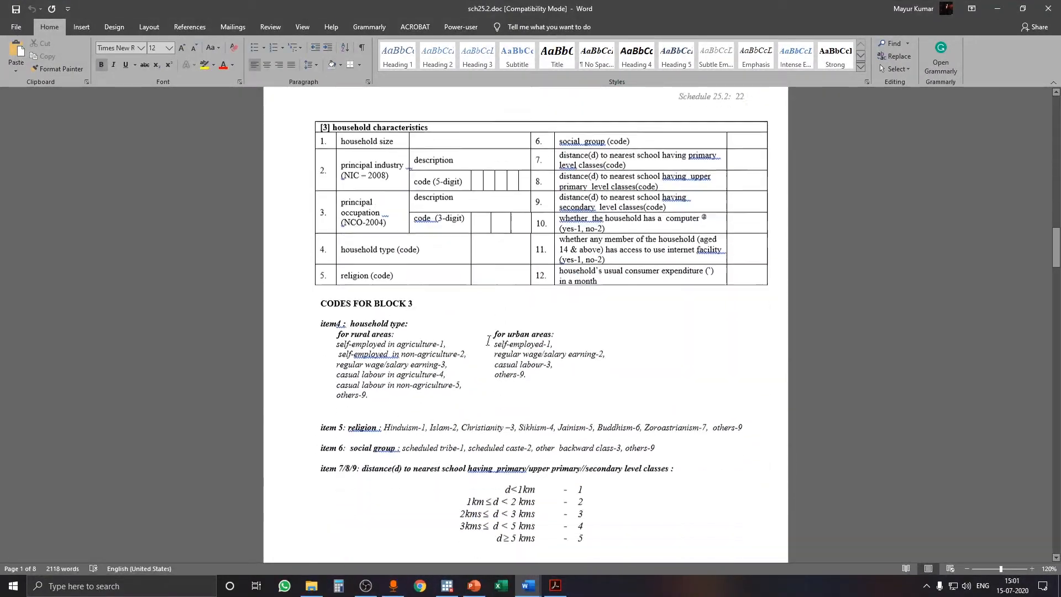
scroll(489, 341, down, 3)
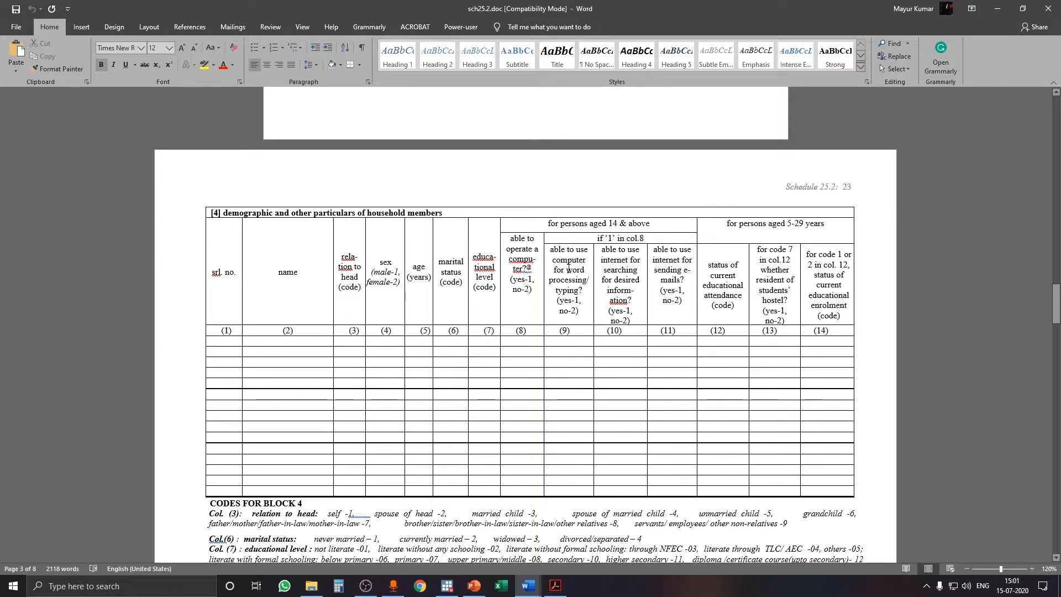
click(997, 7)
click(996, 6)
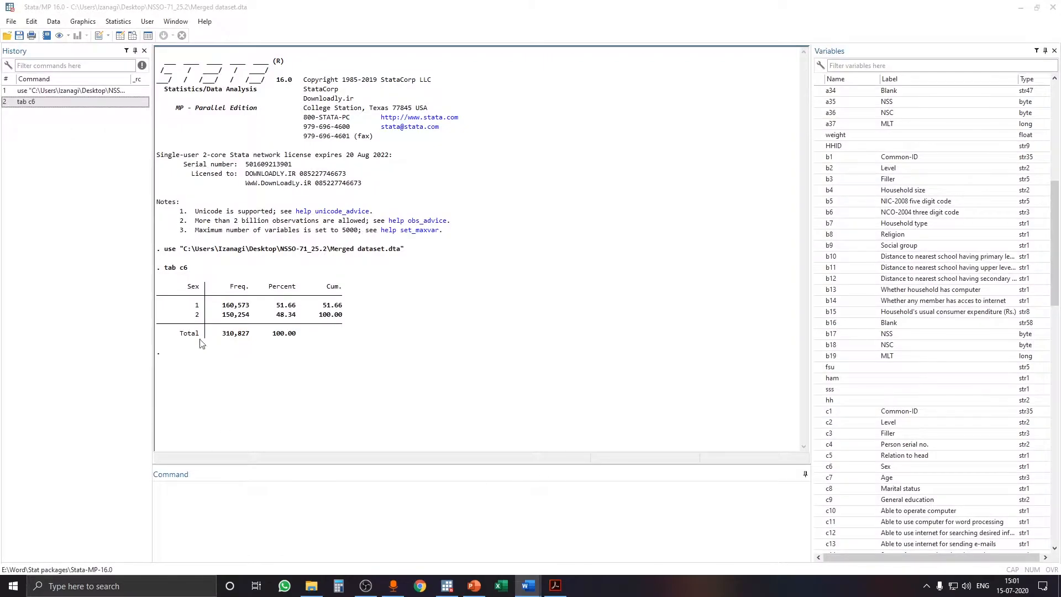
- Define a value label named c6 that assigns 1 to Male and 2 to Female
click(357, 522)
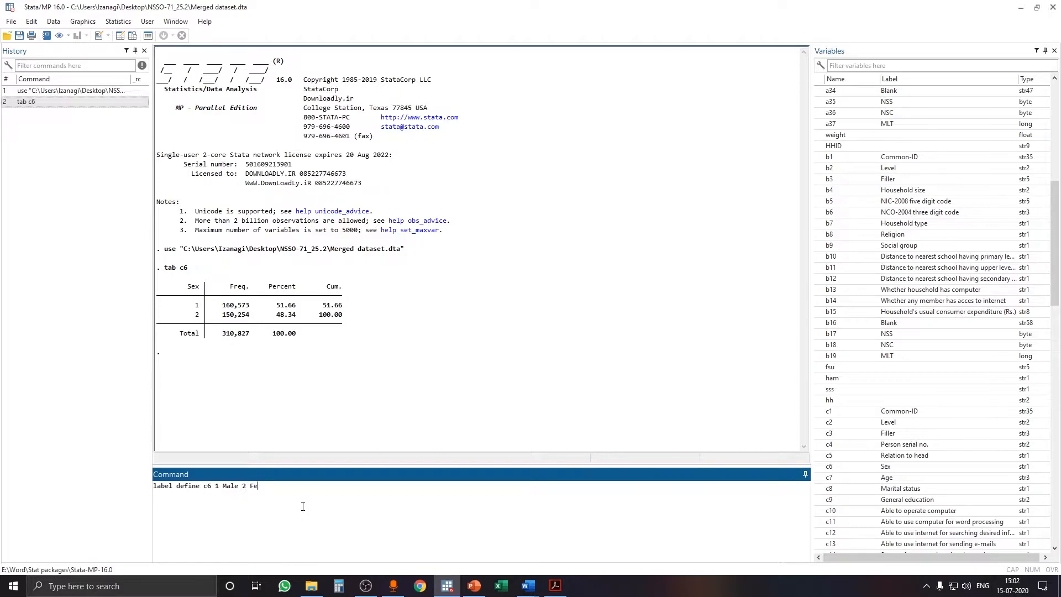
key(Return)
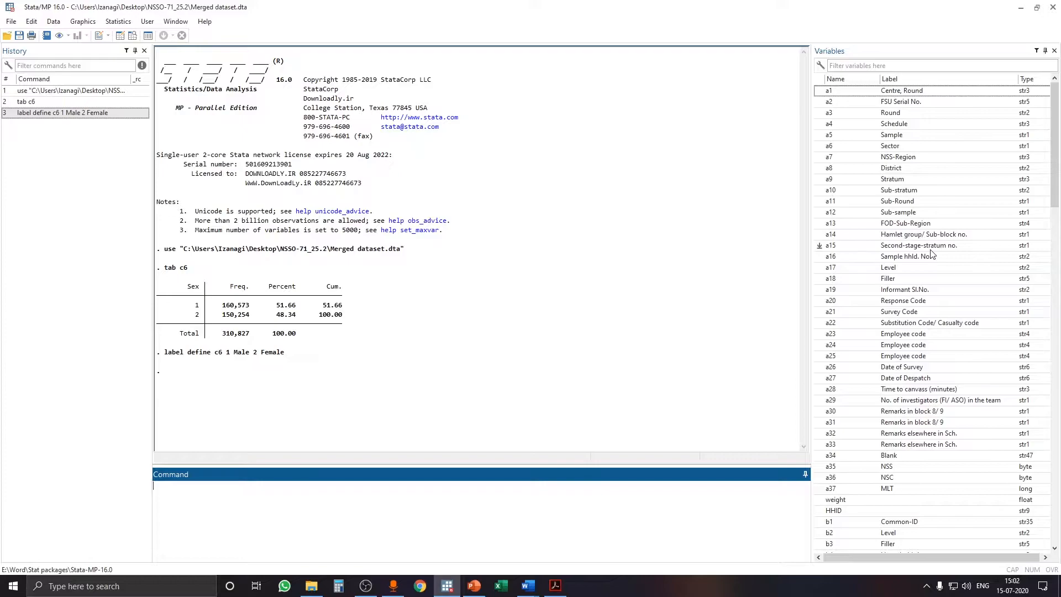
- Convert the sex variable c6 to numeric with destring and replace, and attach the value label c6 to it
scroll(951, 298, down, 13)
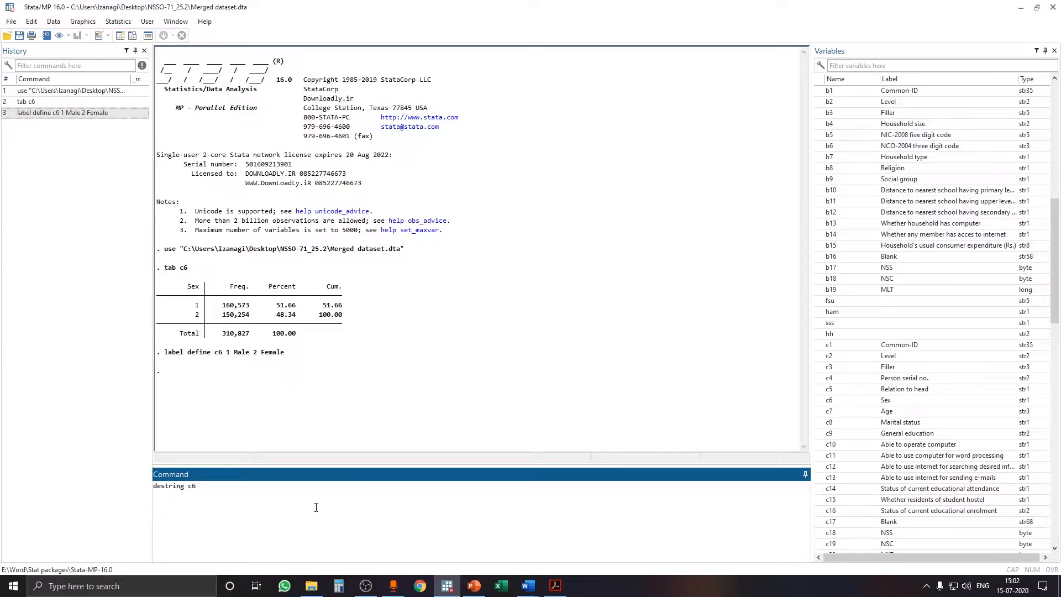
key(Return)
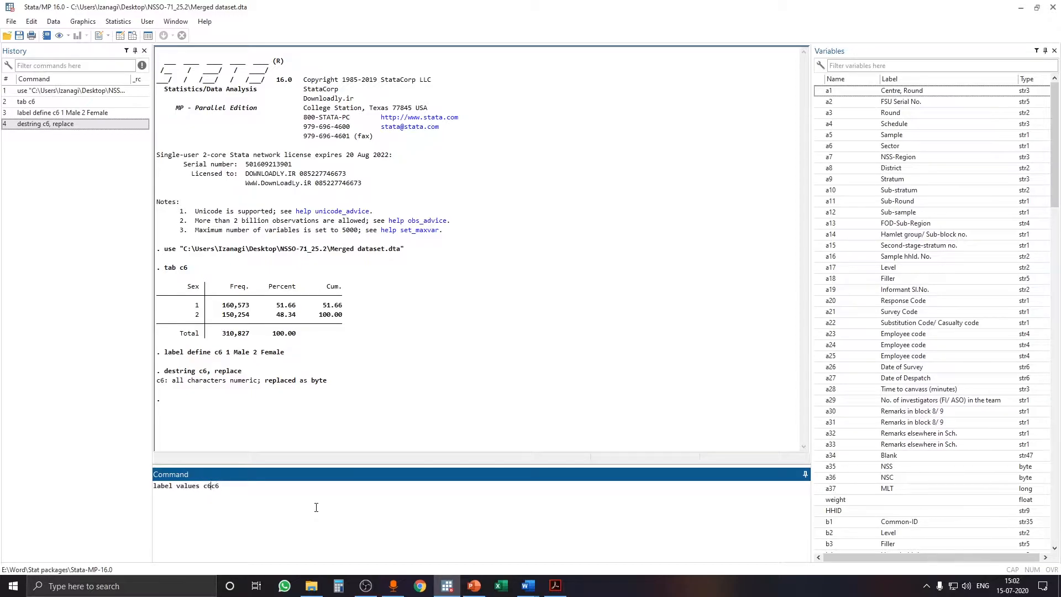
key(Return)
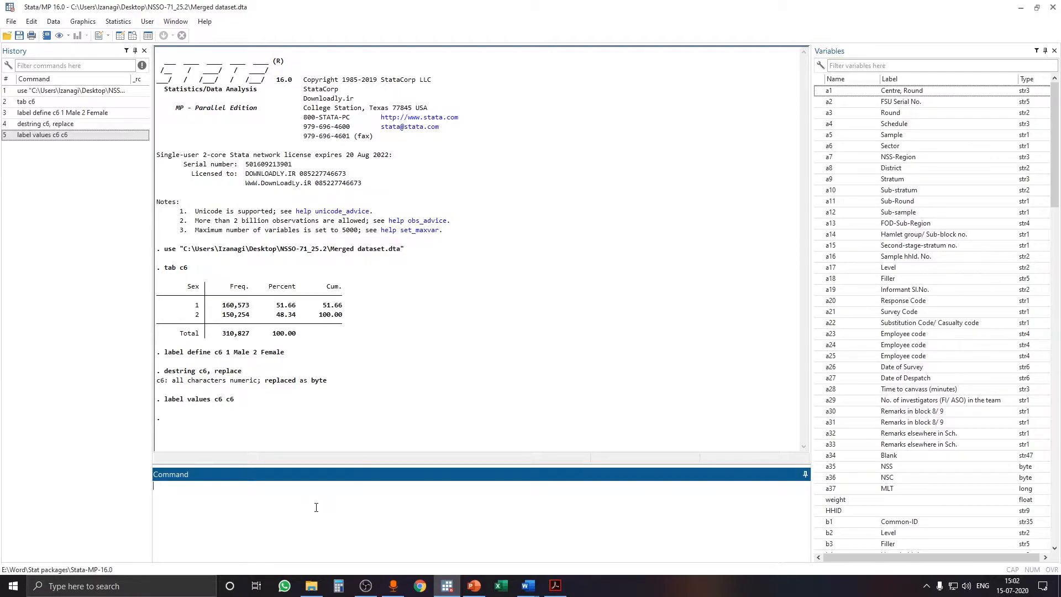
- Tabulate the sex variable with survey weights using tab c6 [iw=weight]
text(tab c6 [iw=weight])
key(Return)
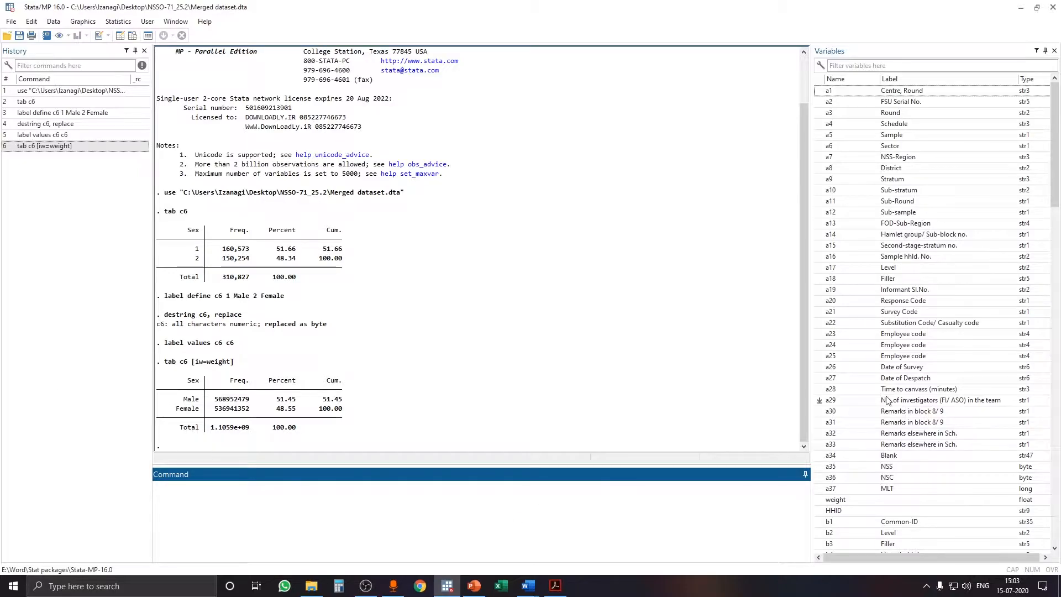
- Convert the age variable c7 to numeric in place with destring c7, replace
scroll(889, 393, down, 6)
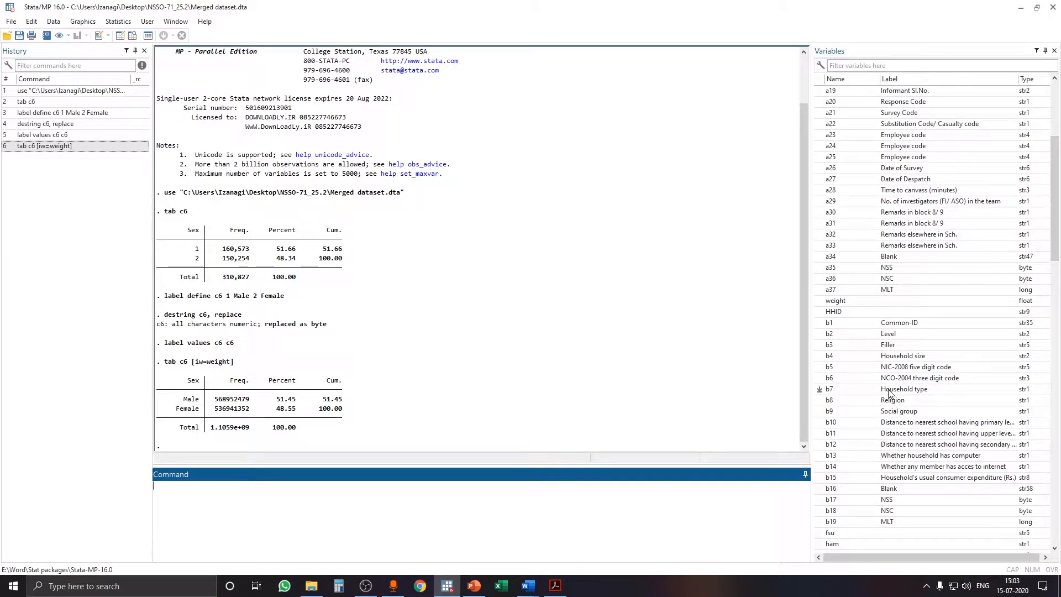
scroll(889, 392, down, 5)
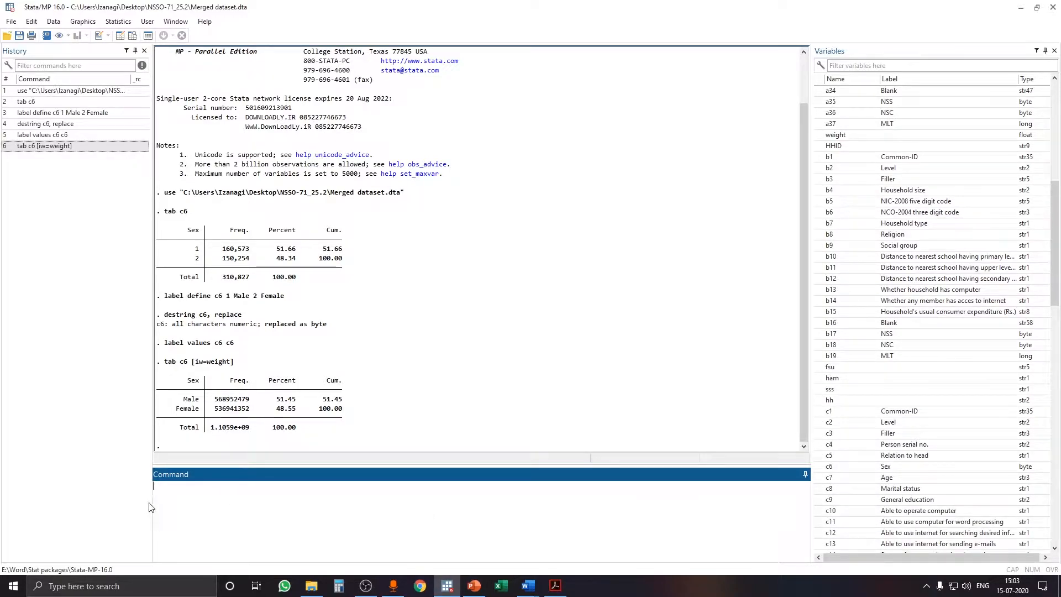
text(estring c7, replace)
key(Return)
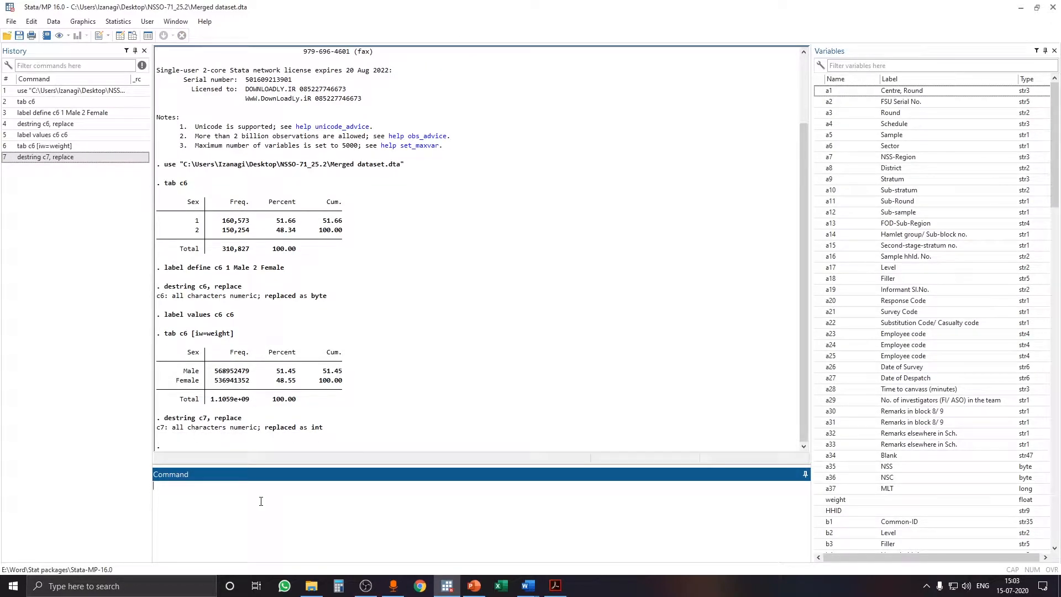
- Check Table 7's age groups in the PDF report and try recode c7 (6/13=1) (14/17=2) (18/23=3) (24/29=4), gen (age group) in Stata
click(555, 586)
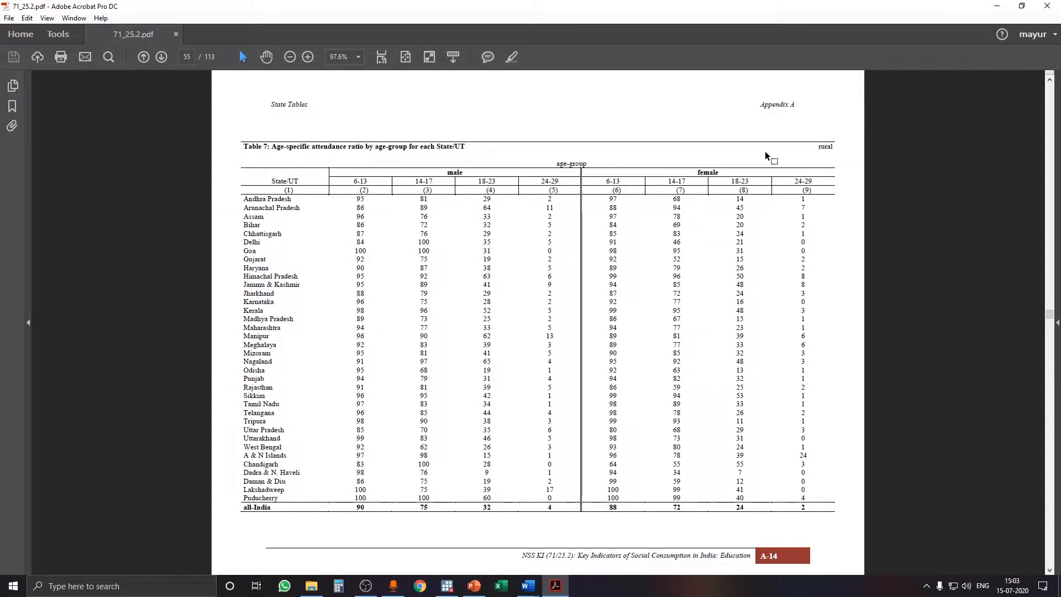
click(998, 6)
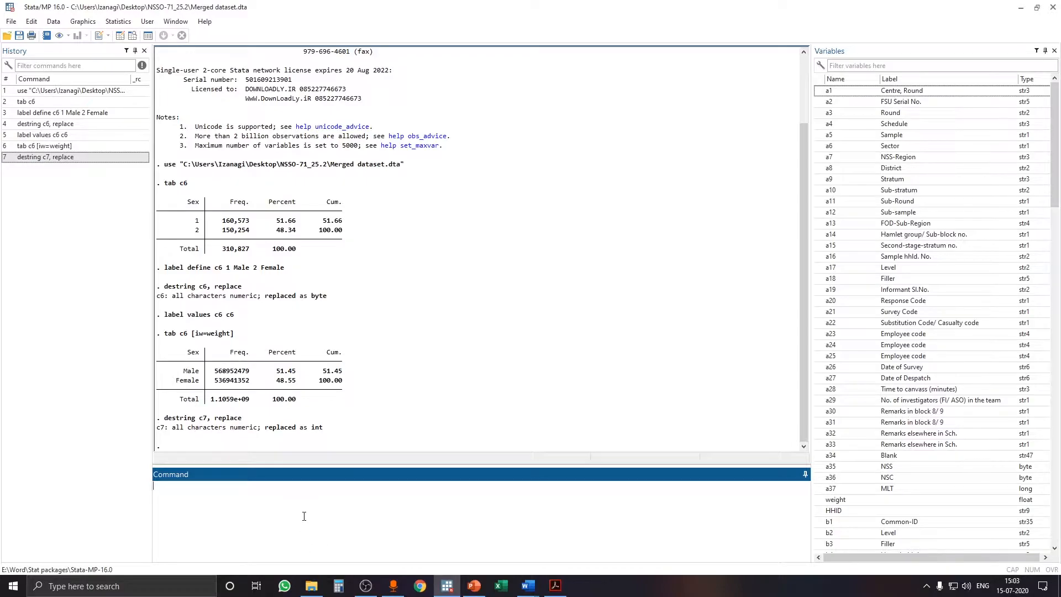
text(recode c7 (6/13=1))
text( 14/17=2))
key(Left)
key(Left)
text(()
text(1)
text(8/23)
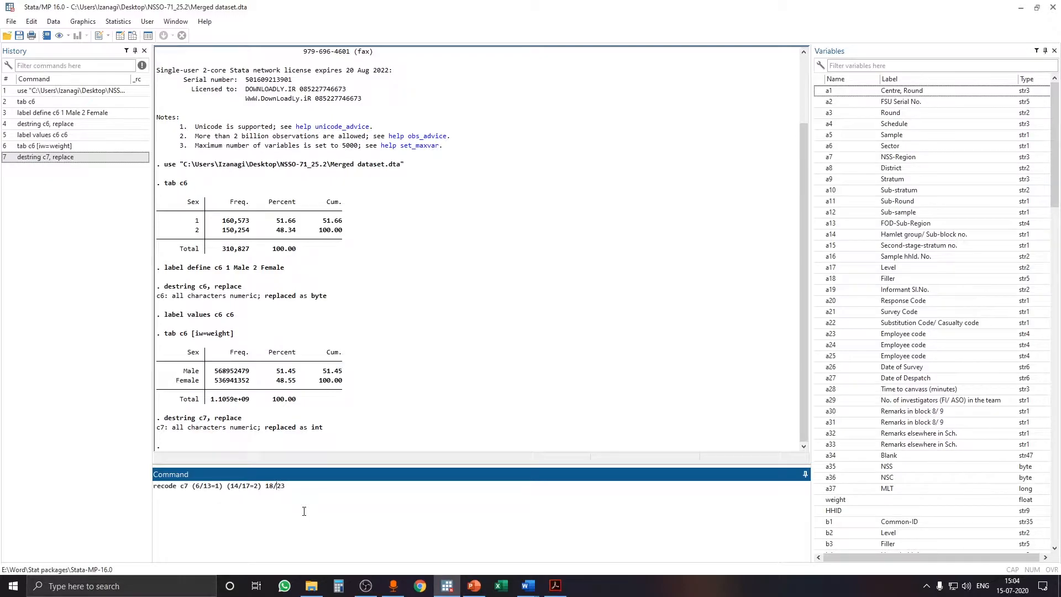
text(())
key(BackSpace)
text(=3) (24-29)
key(Left)
key(BackSpace)
text(/)
text(=)
text(4)
text(gen)
text( ()
text(age)
text( gru)
text(up)
text())
key(Return)
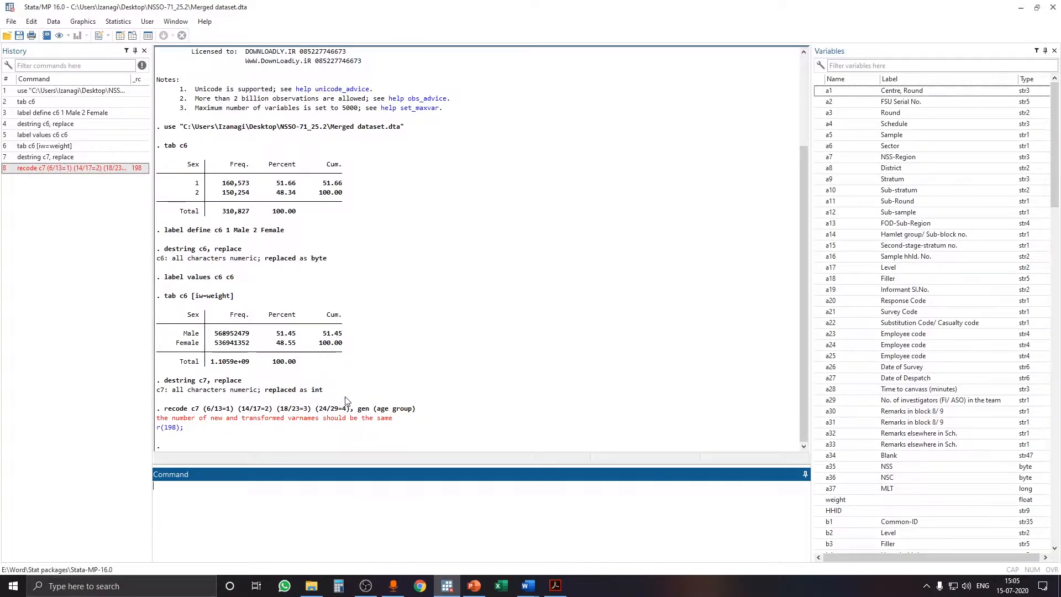
- Recall the recode command for c7, correct the generated variable's name to age_group and run it
click(113, 168)
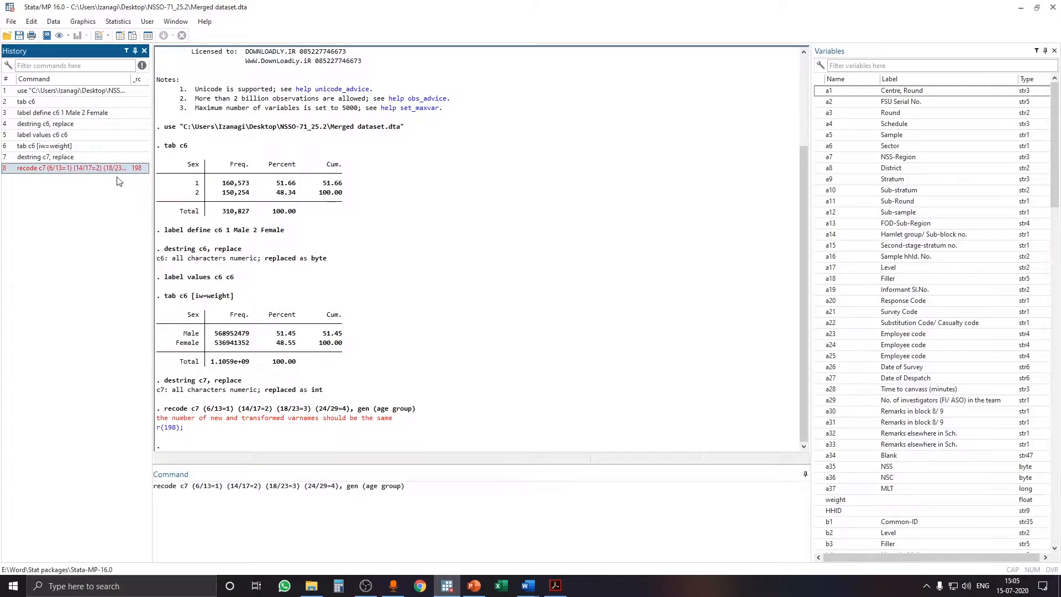
click(381, 487)
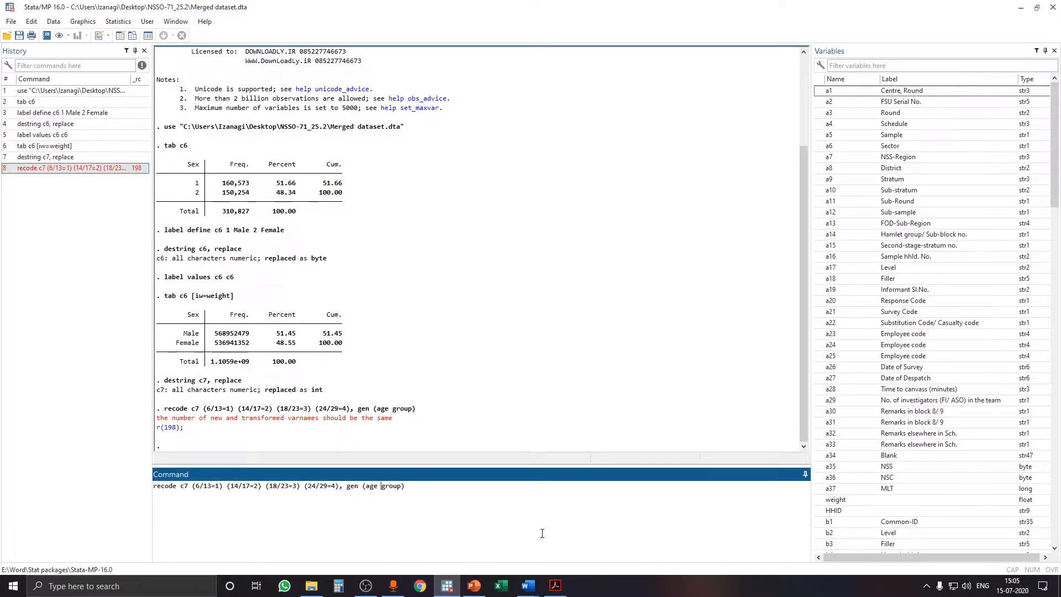
text(_)
key(Return)
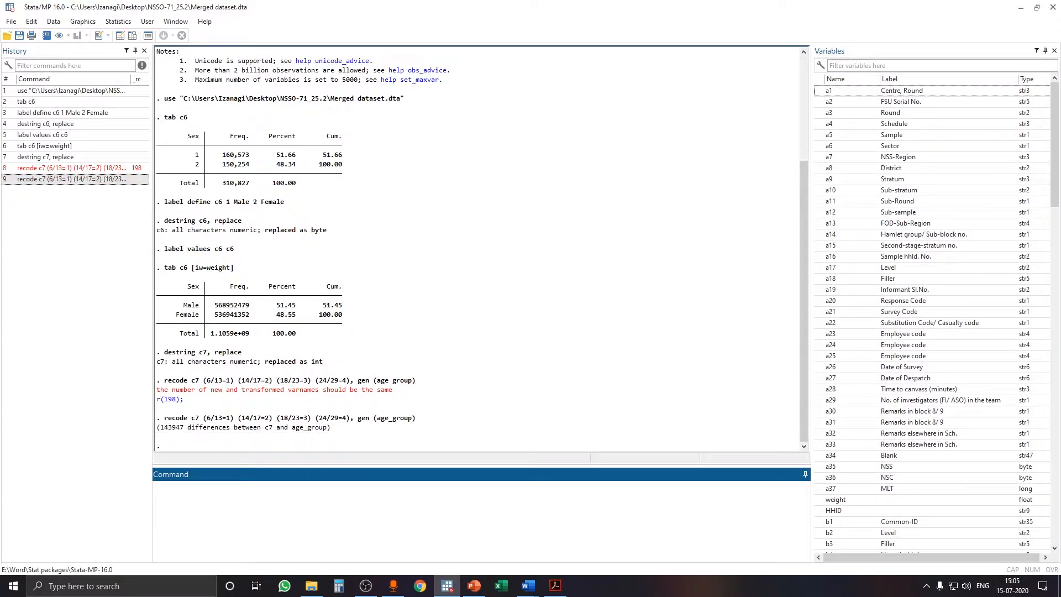
- Tabulate the new age_group variable with survey weights using tab age_group [iw=weight]
text(tab)
drag(1060, 184, 1059, 531)
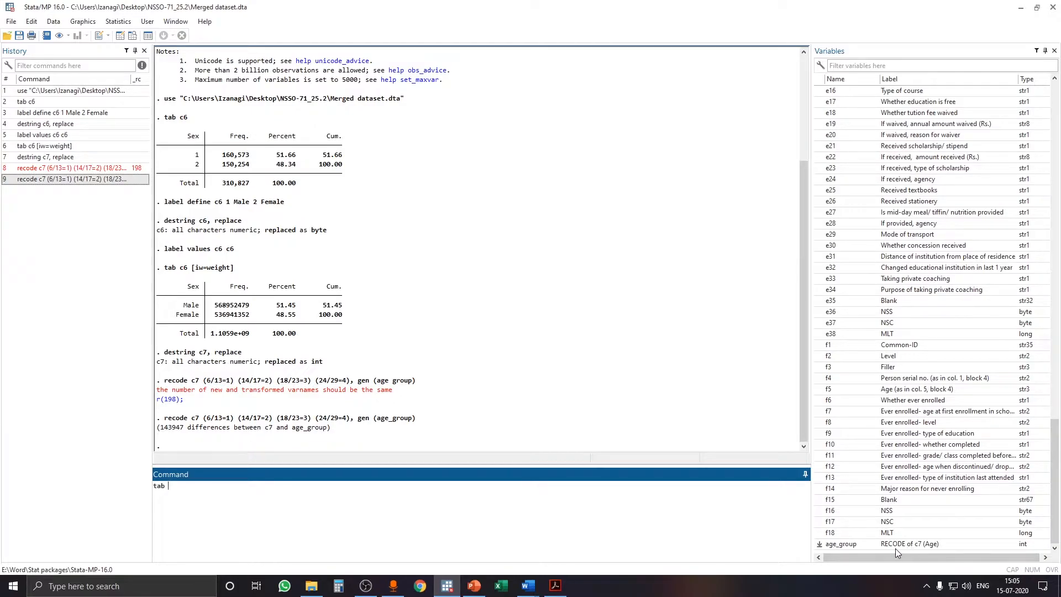
double_click(841, 543)
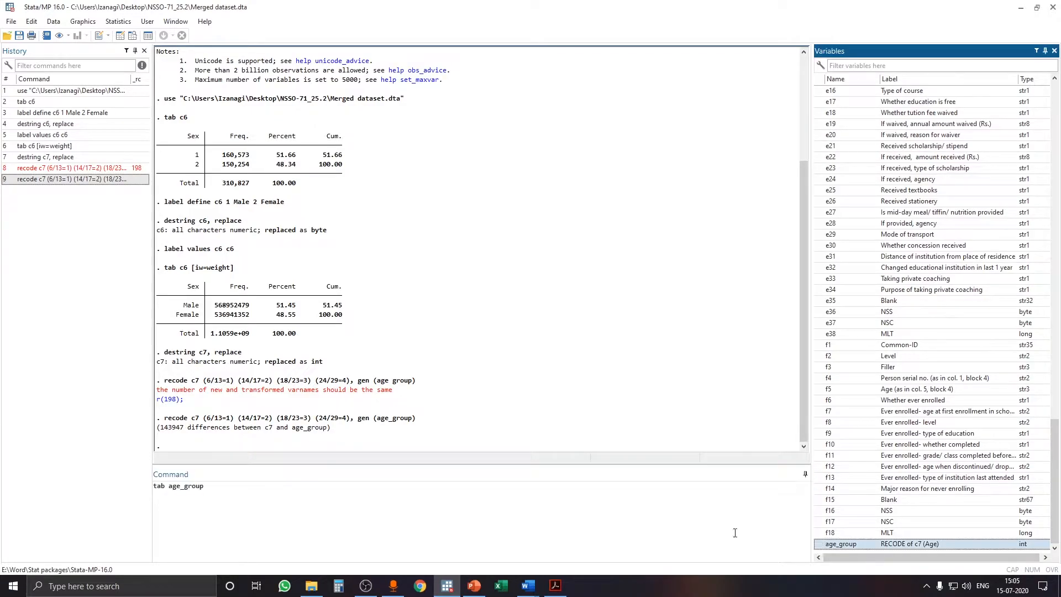
click(281, 501)
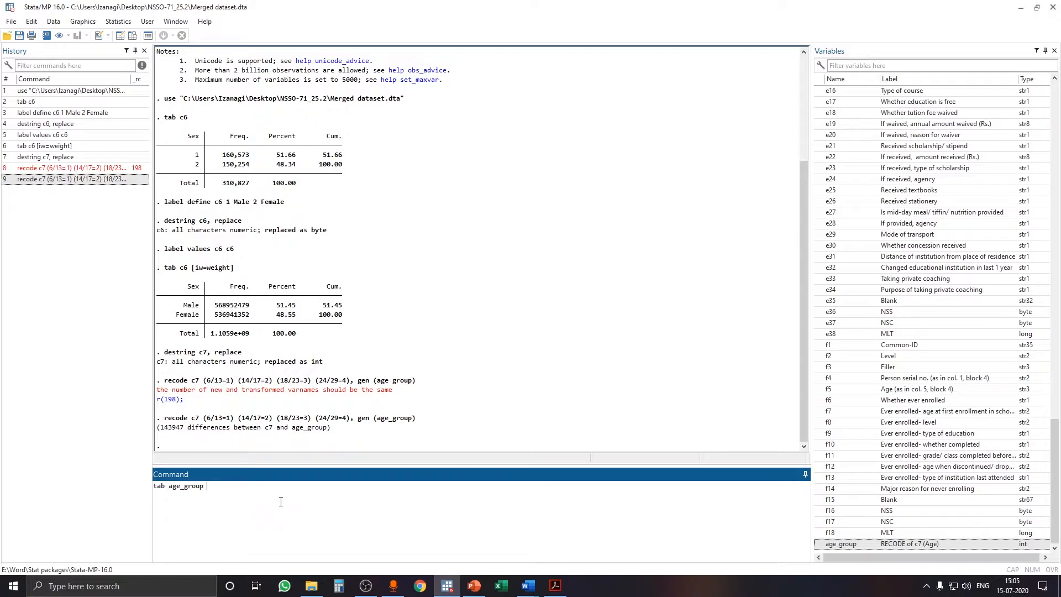
text([iw=weight])
key(Return)
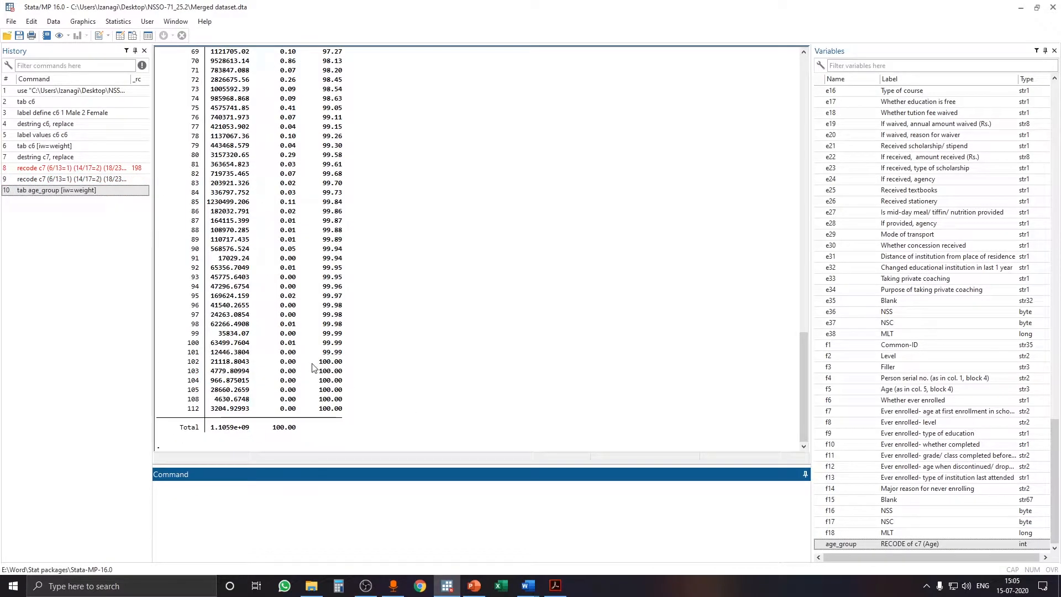
- Review the age_group frequency table from start to end against the recalled recode command
scroll(316, 349, up, 8)
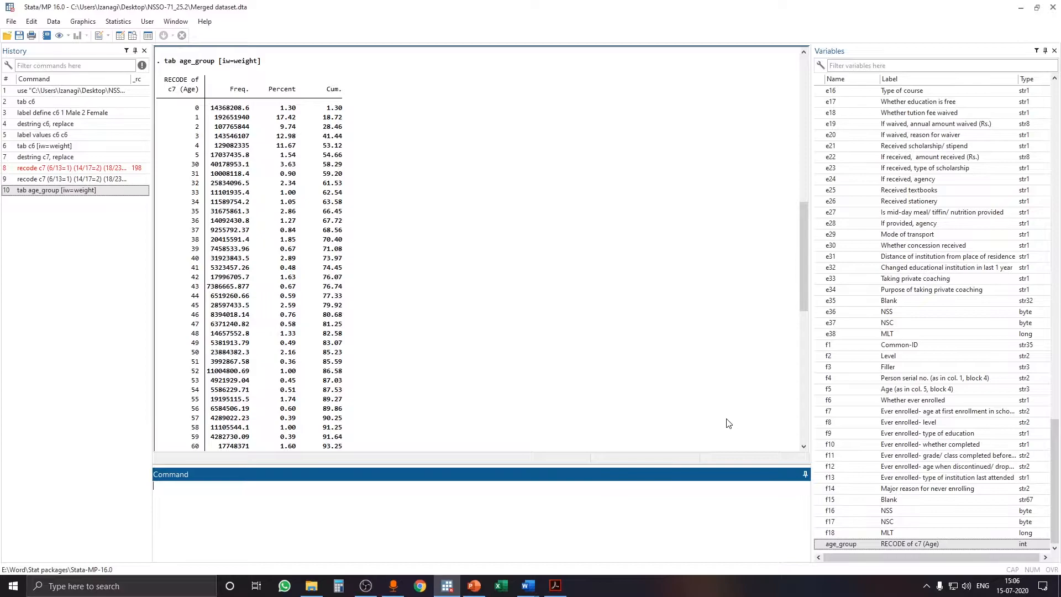
click(71, 181)
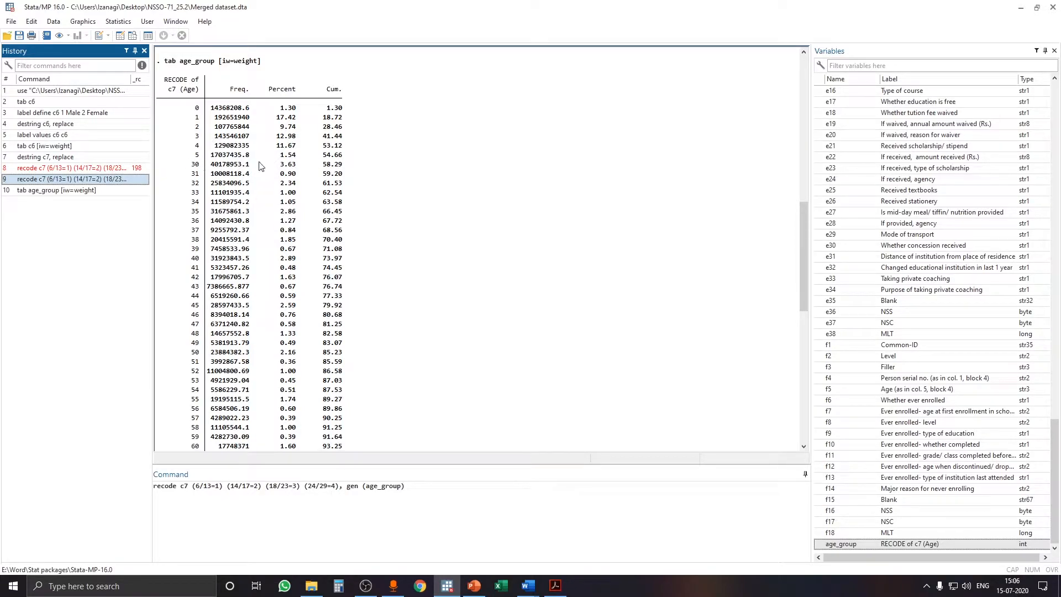
scroll(431, 284, down, 15)
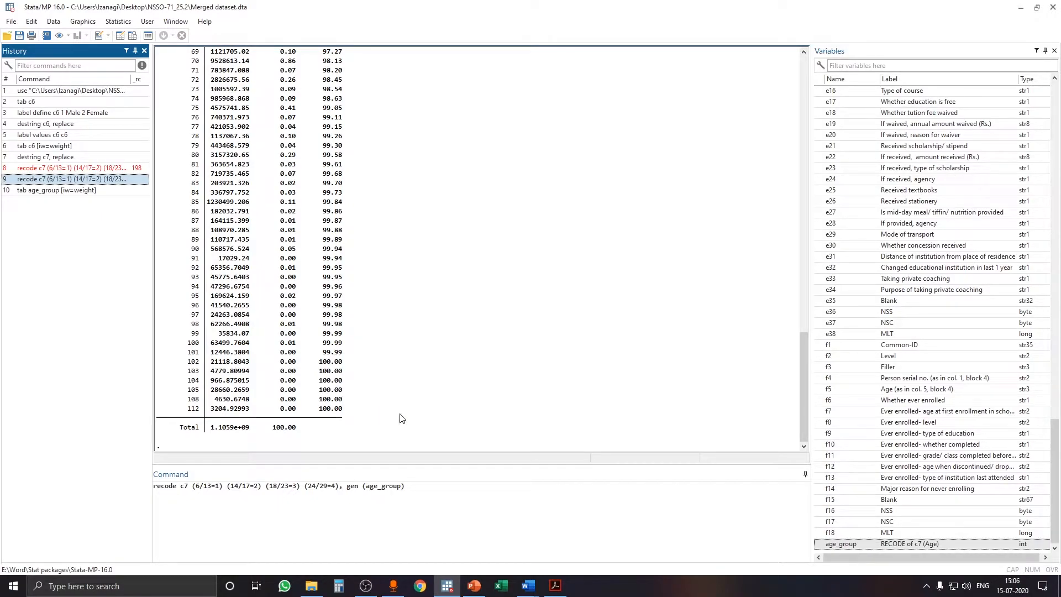
- Check the attendance variable on the PowerPoint slide, then replace the recalled Stata command with destring c14, replace and run it
click(475, 590)
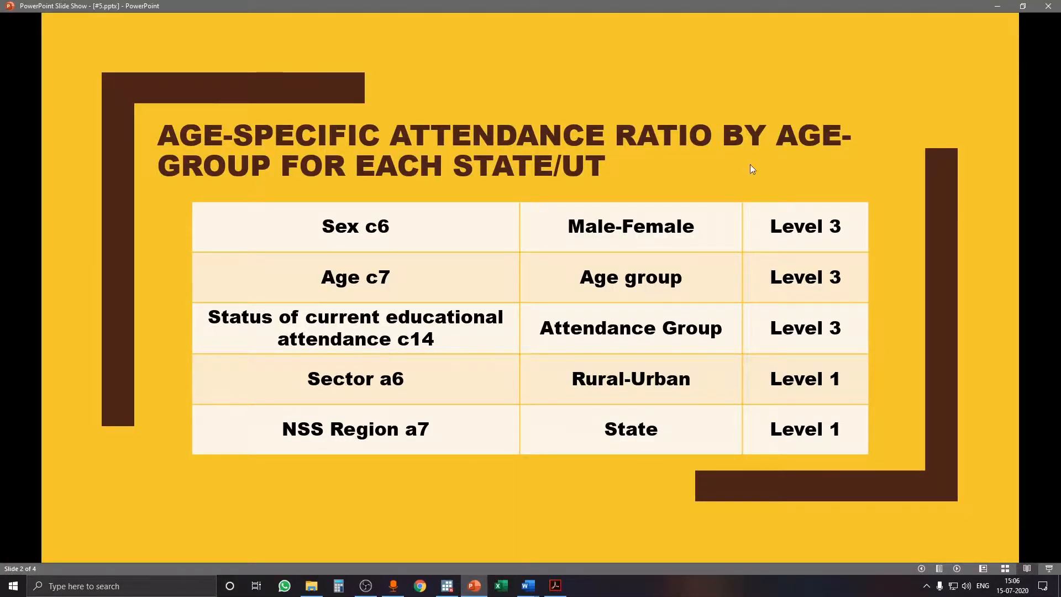
click(998, 5)
drag(422, 492, 152, 485)
key(BackSpace)
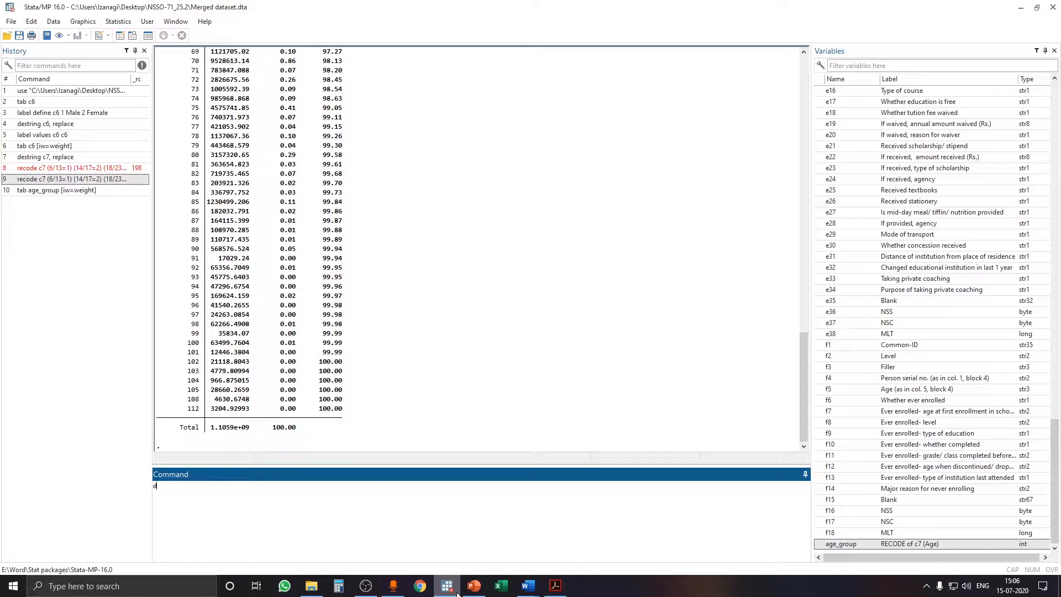
text(destring)
key(alt+Tab)
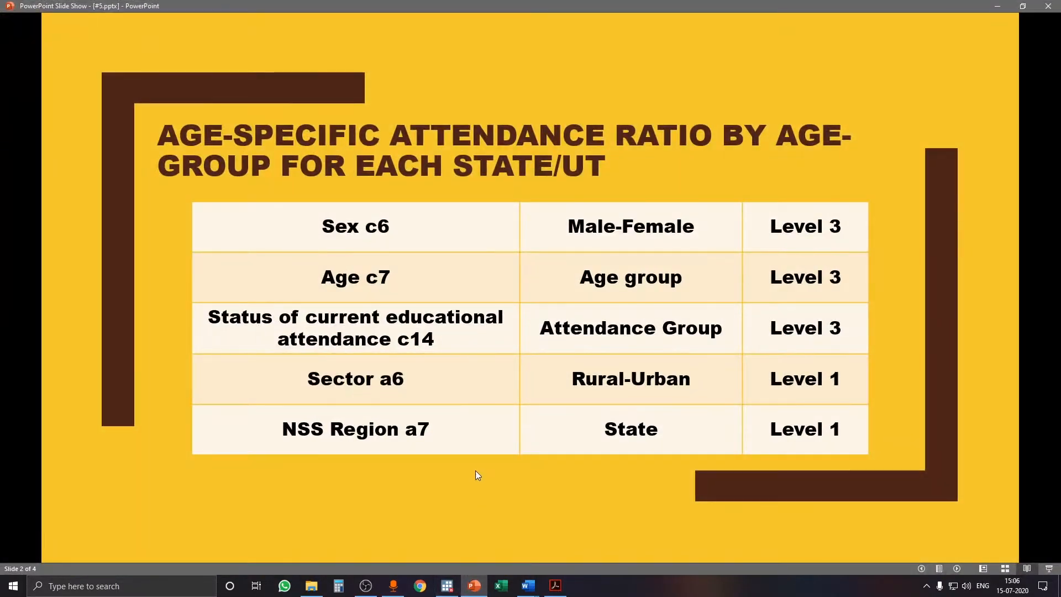
key(alt+Tab)
text(g c14, replace)
key(Return)
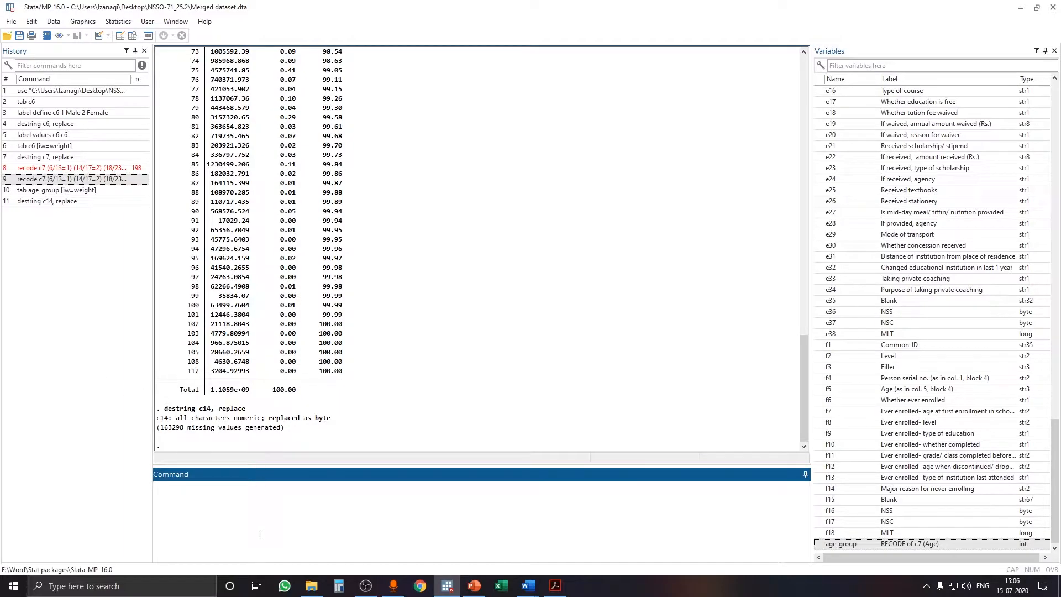
- Change the variable label of the sector variable a6 to Rural_Urban in the Variables Manager and close it
key(alt)
drag(1054, 481, 1054, 89)
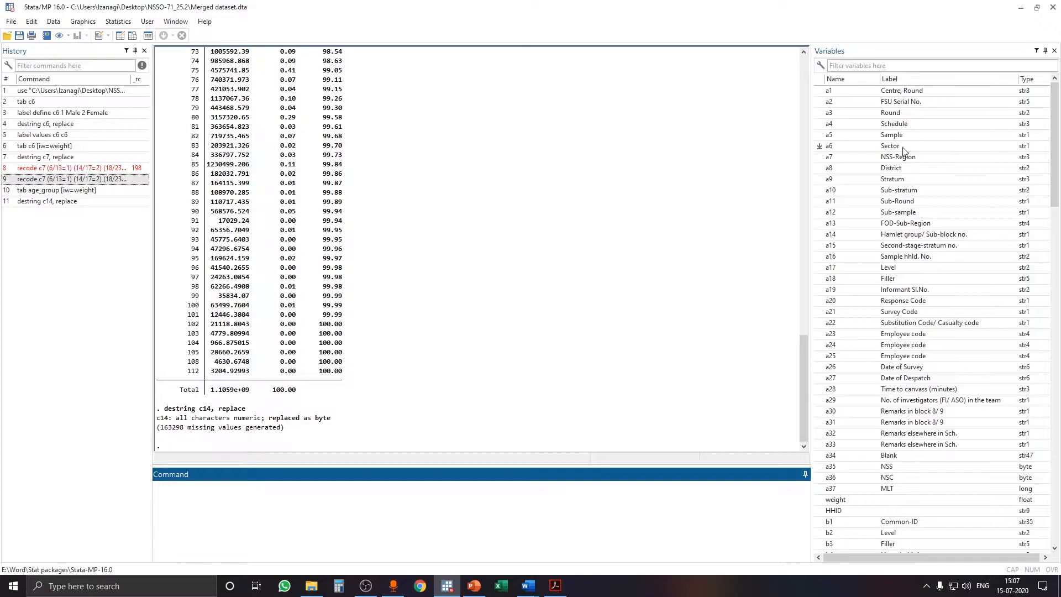
click(148, 37)
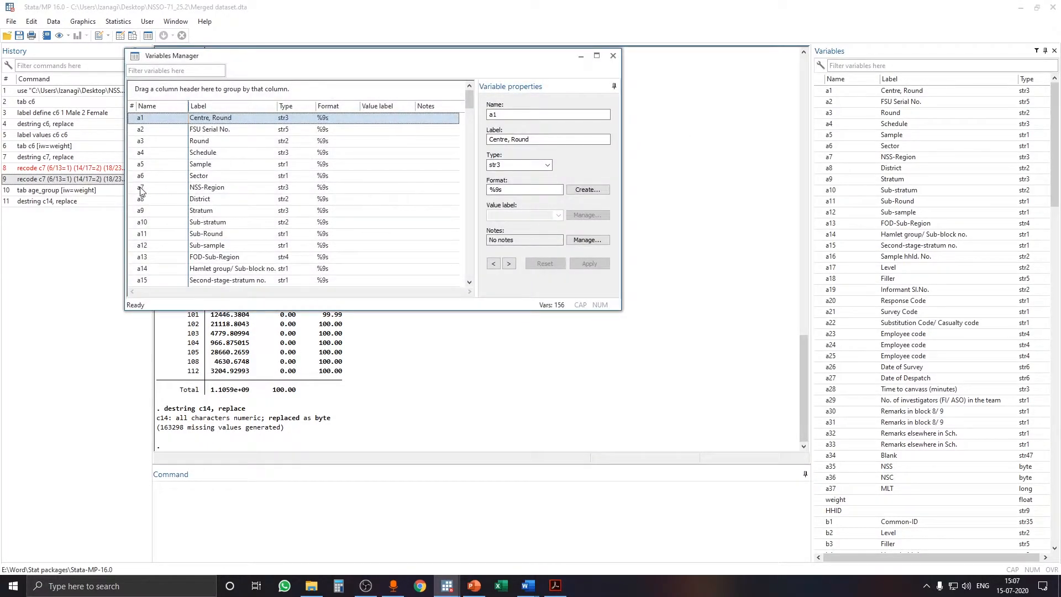
click(148, 175)
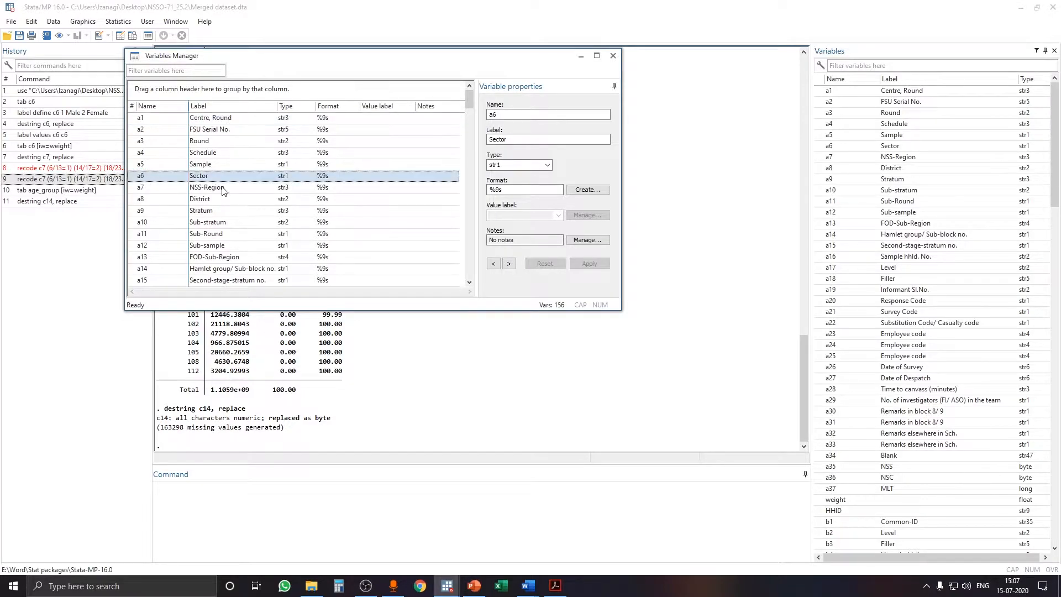
double_click(518, 141)
text(Rural_Urba)
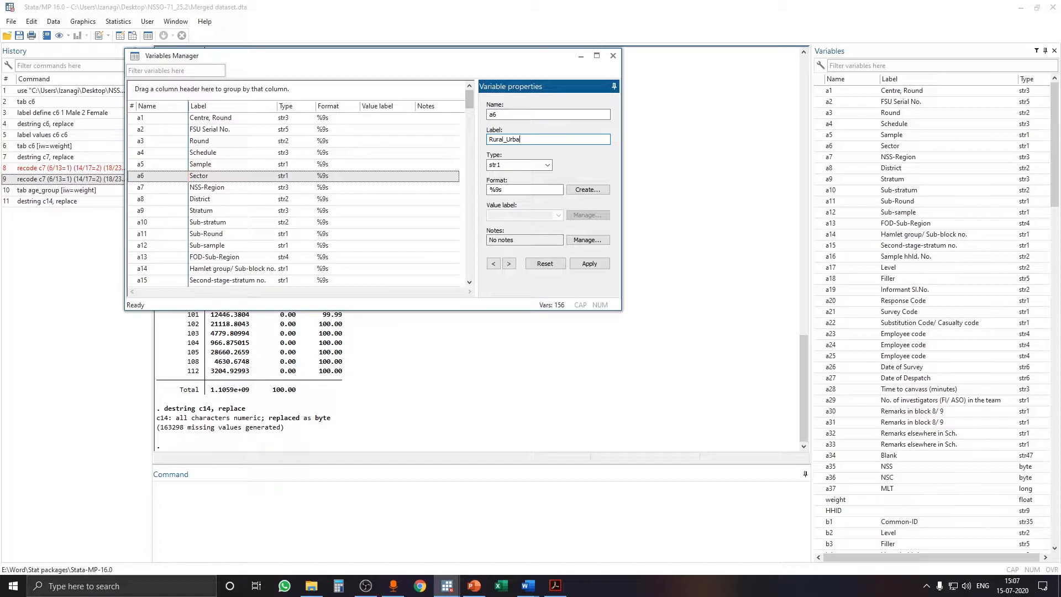
click(589, 264)
click(615, 55)
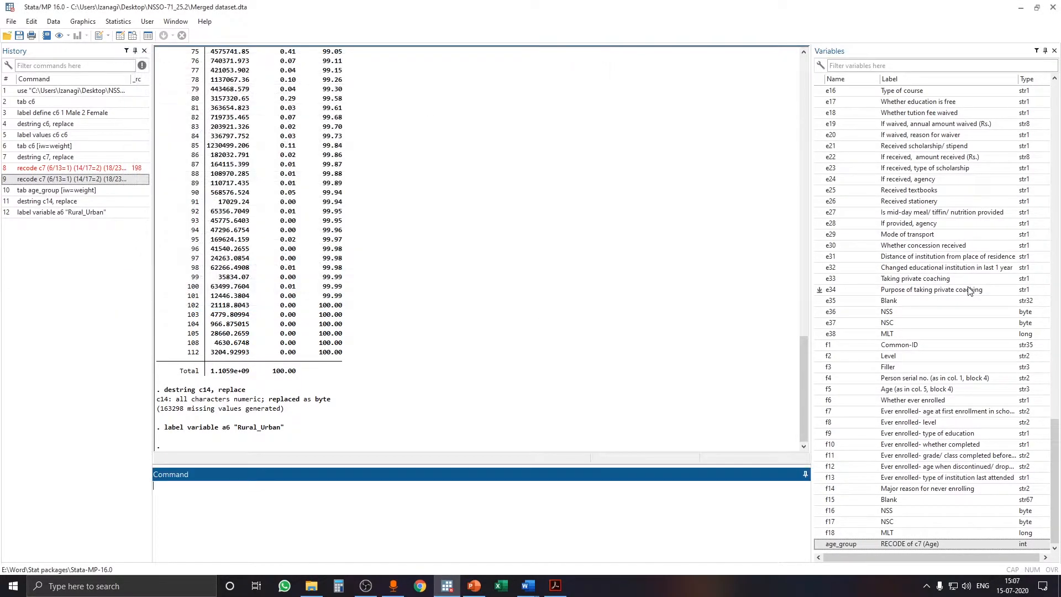
- Look up the sector codes in block 1 of sch25.2.doc in Word and return to Stata
scroll(969, 291, up, 4)
scroll(973, 277, up, 20)
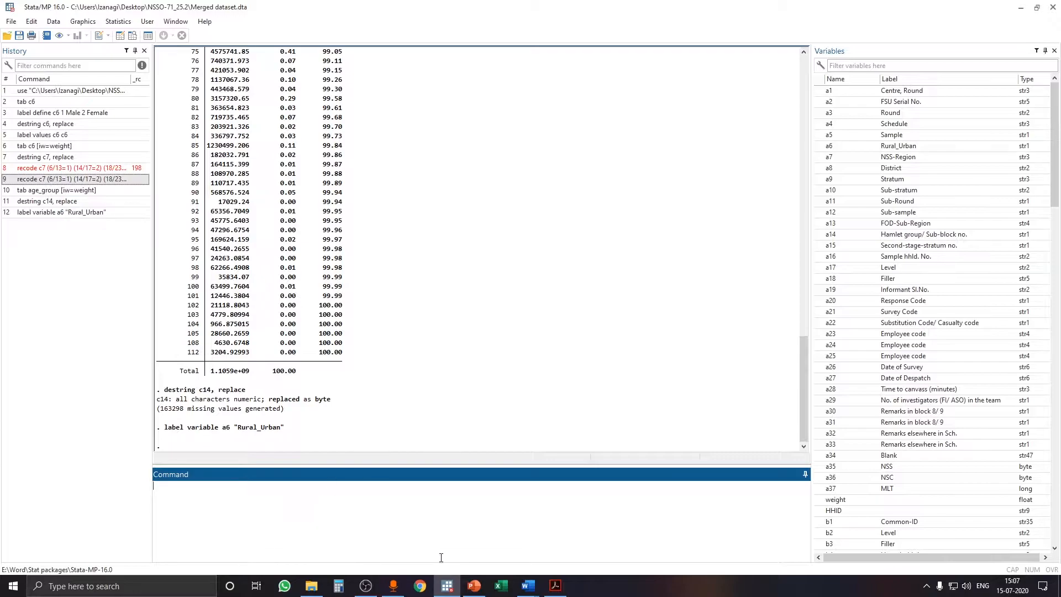
mouse_move(529, 586)
click(527, 555)
scroll(551, 417, up, 15)
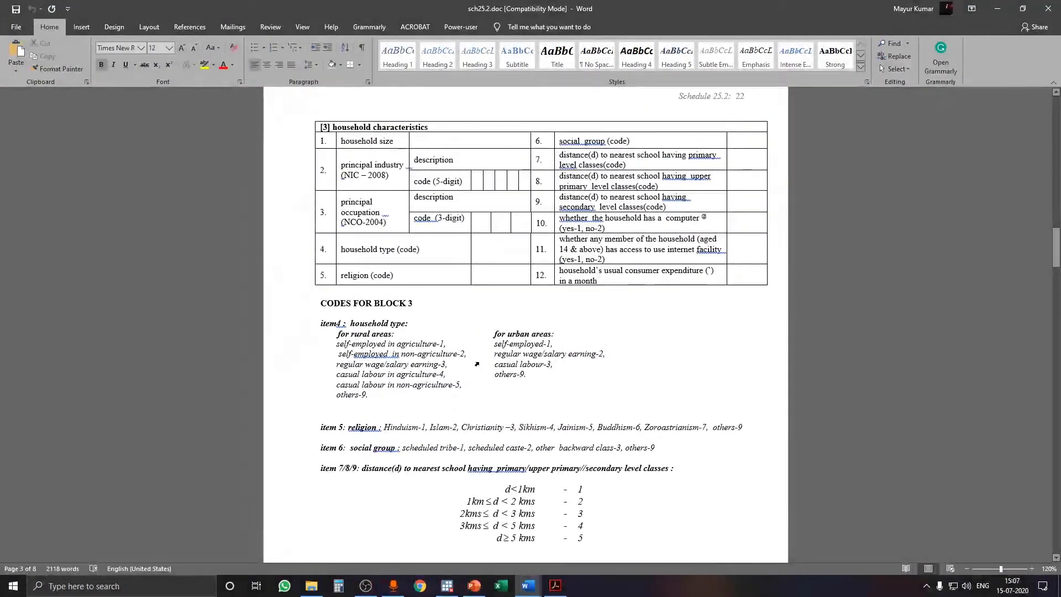
scroll(477, 364, up, 20)
scroll(485, 350, up, 4)
scroll(366, 376, down, 1)
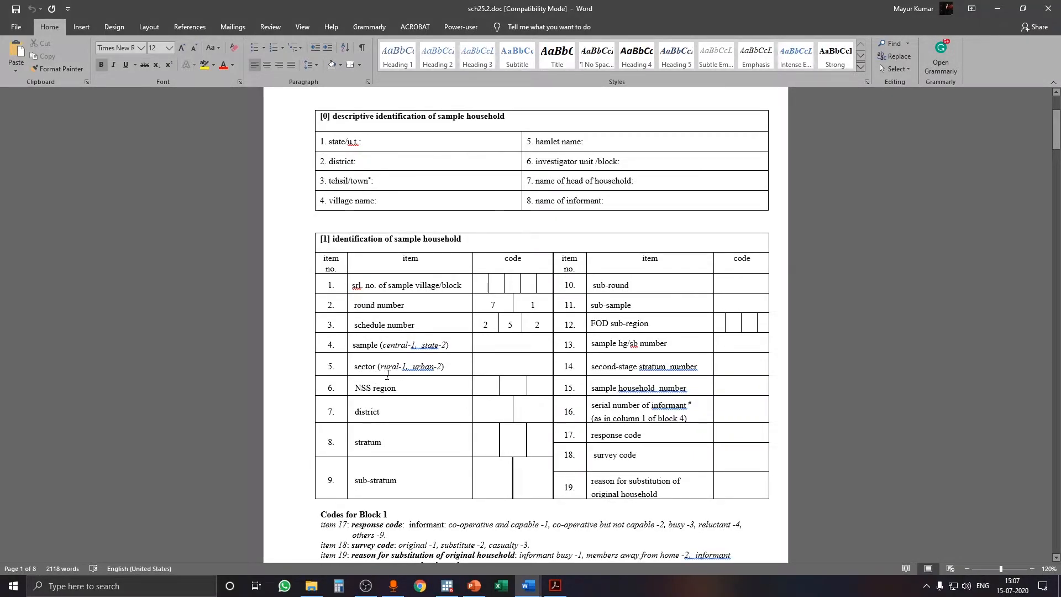
click(995, 8)
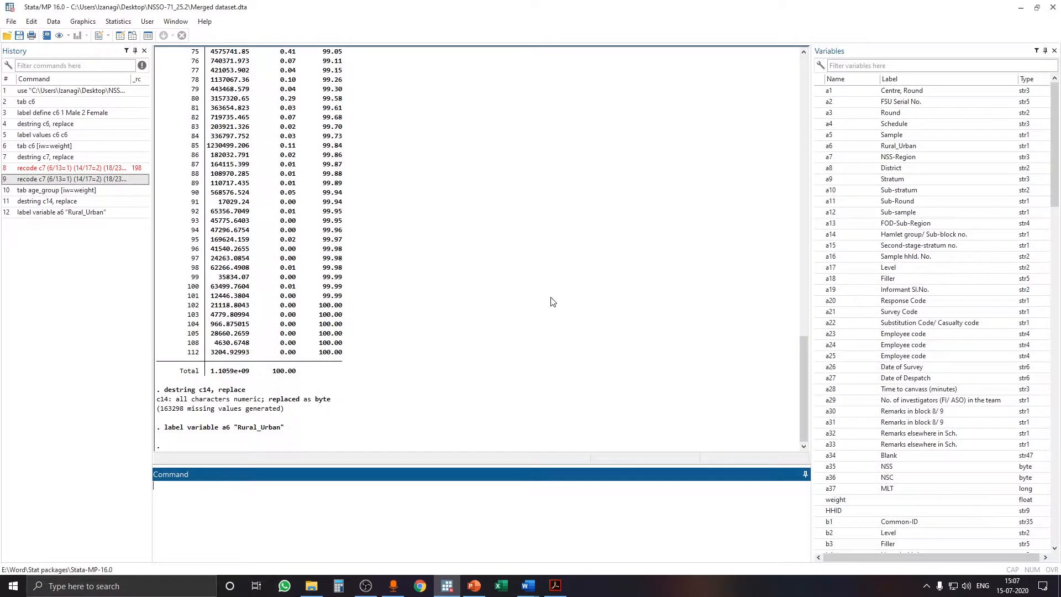
- Define a value label named a6 that assigns 1 to Rural and 2 to Urban
click(193, 515)
text(labe;l define)
text(a6 1 Rural 2 Urban)
key(Return)
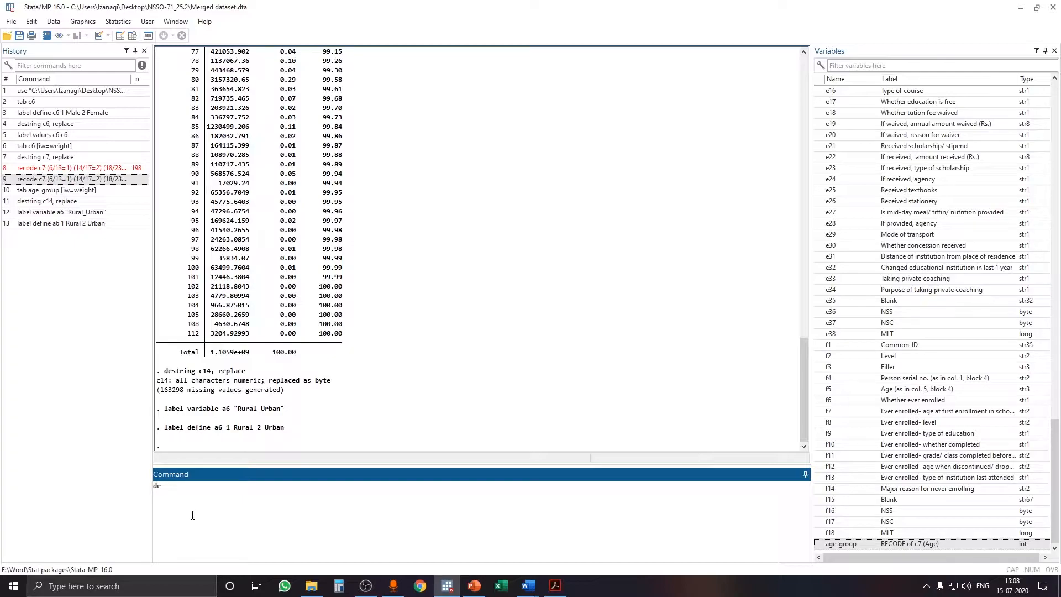
- Convert the sector variable a6 to numeric in place by running destring a6, replace
text(dedtring the)
key(BackSpace)
key(BackSpace)
key(BackSpace)
text(a6, replace)
key(Return)
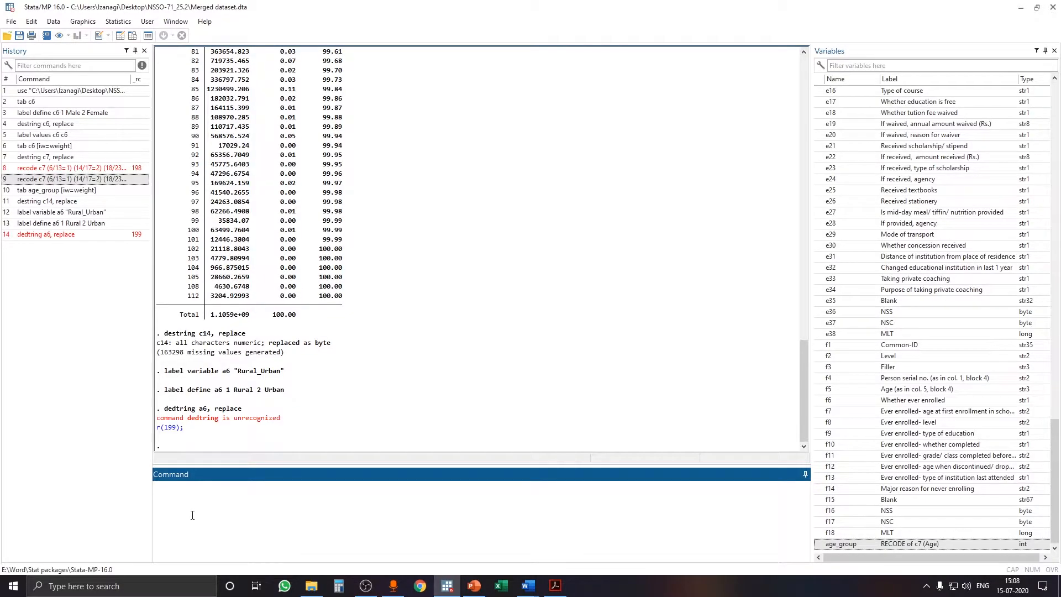
click(88, 234)
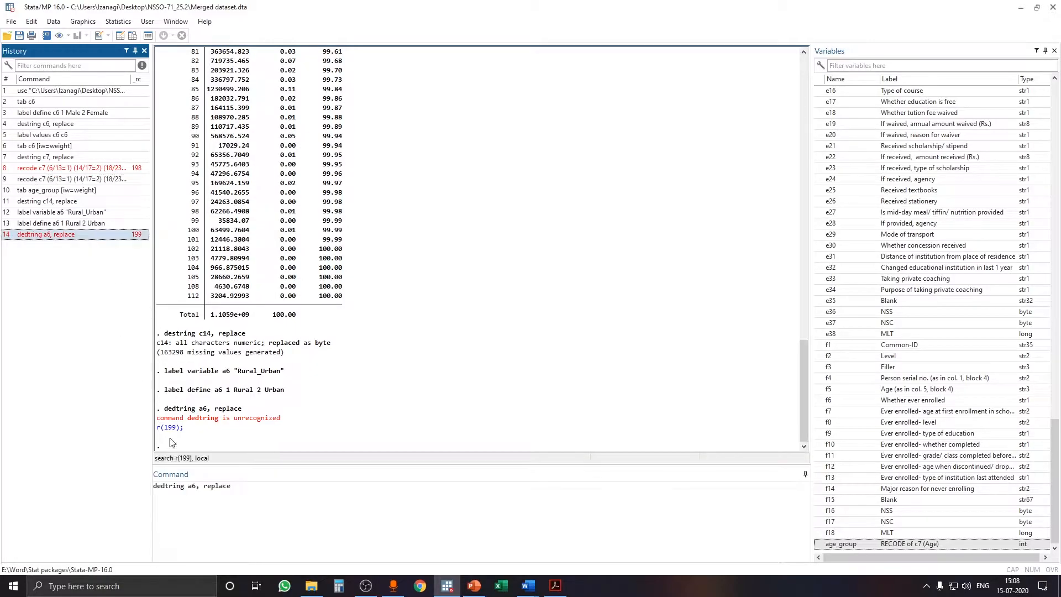
click(165, 486)
key(BackSpace)
text(s)
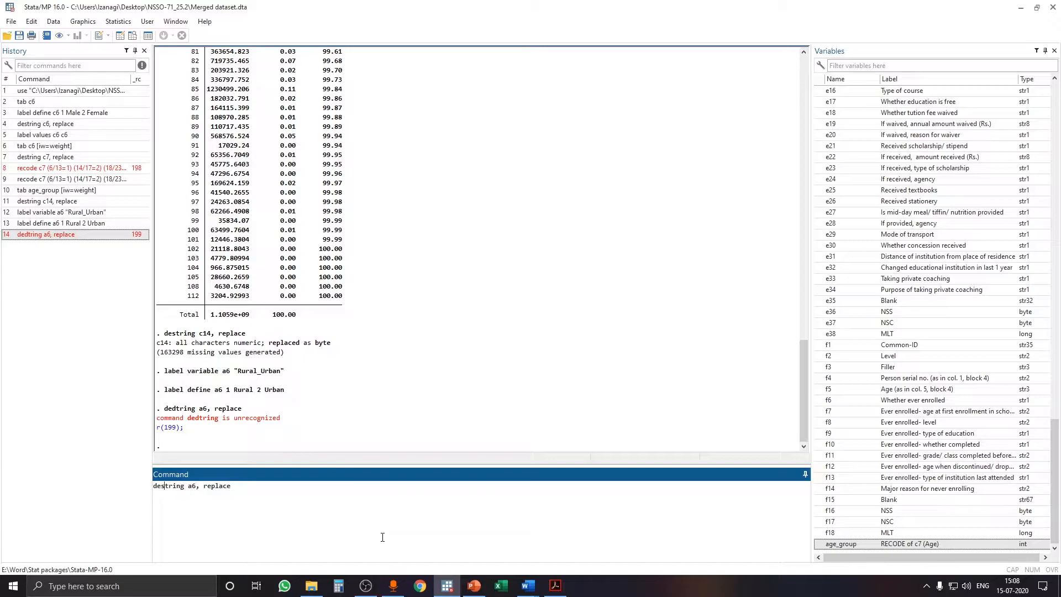
key(Return)
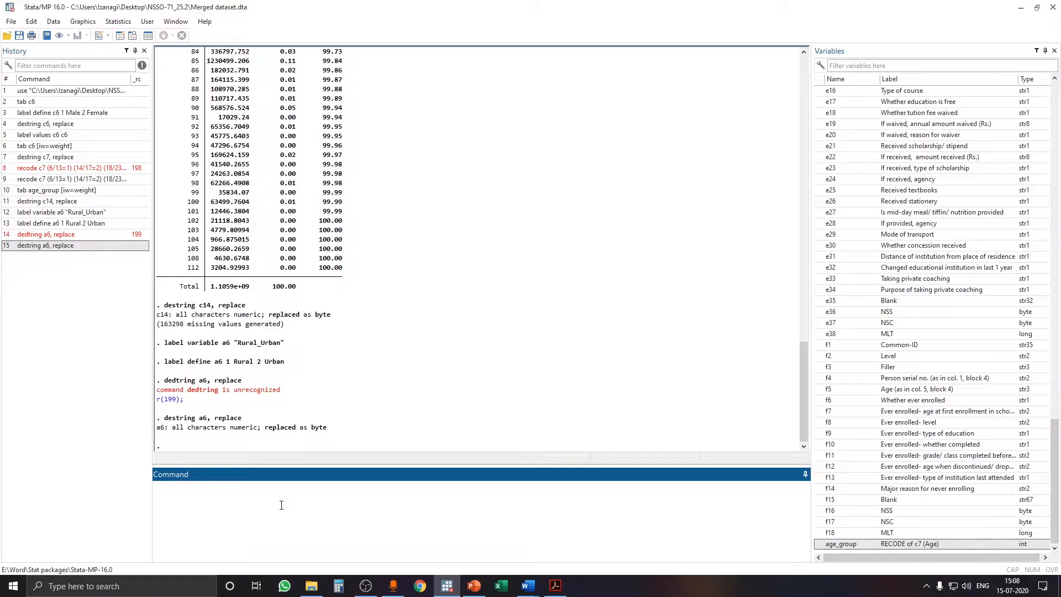
- Attach the value label a6 to the variable a6 with label values
text(label val;ue)
key(BackSpace)
key(BackSpace)
key(BackSpace)
key(BackSpace)
key(Return)
- Tabulate a6 with importance weights by running tab a6 [iw=weight]
text(tab)
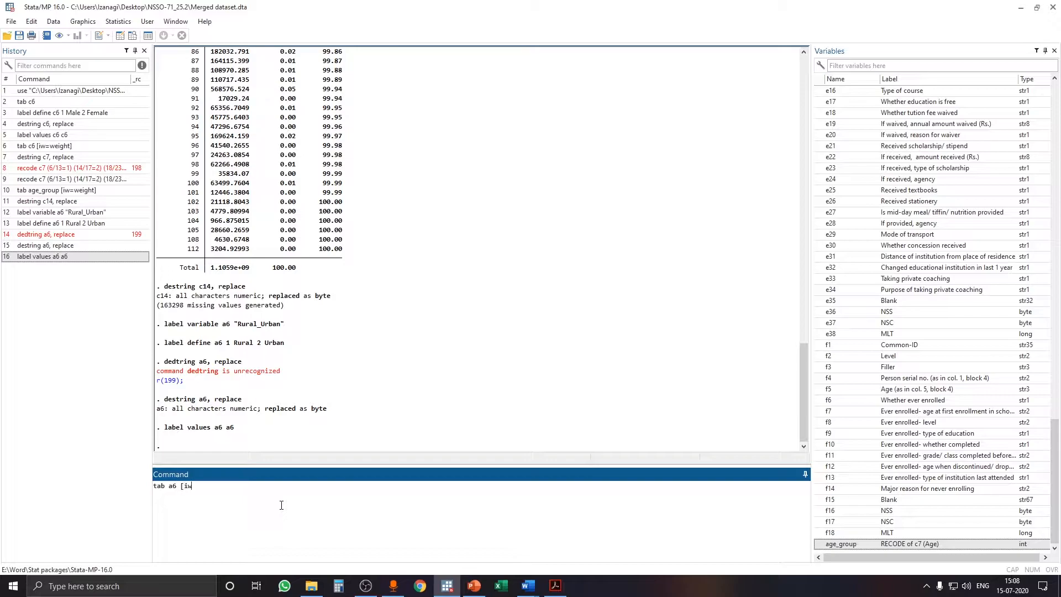
text(a6 [iw=weight])
key(Return)
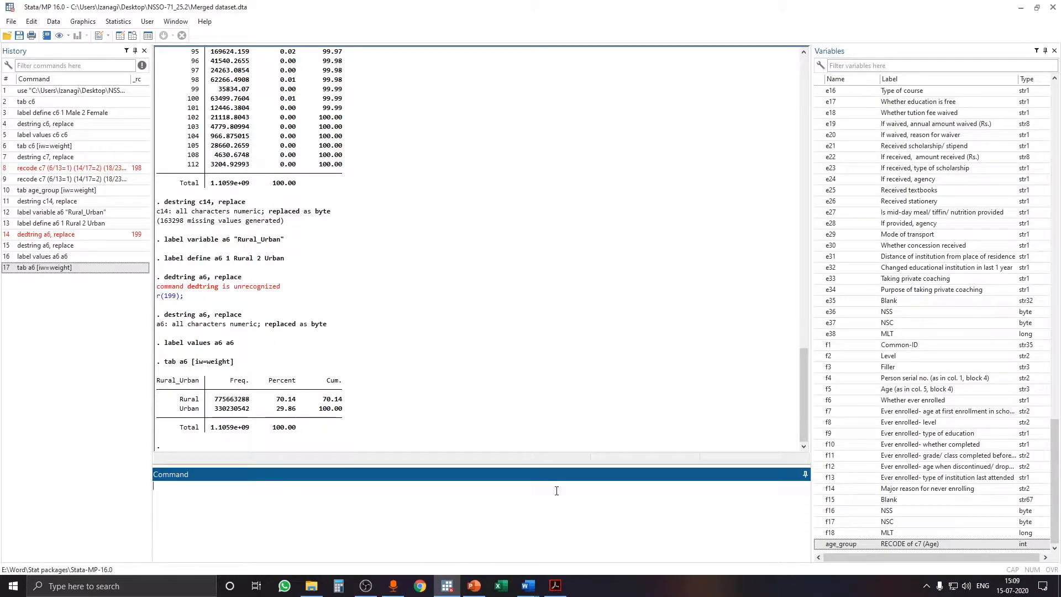
- Tabulate the NSS-Region variable a7 without weights and look through its three-digit region codes
scroll(883, 295, up, 11)
scroll(882, 295, up, 13)
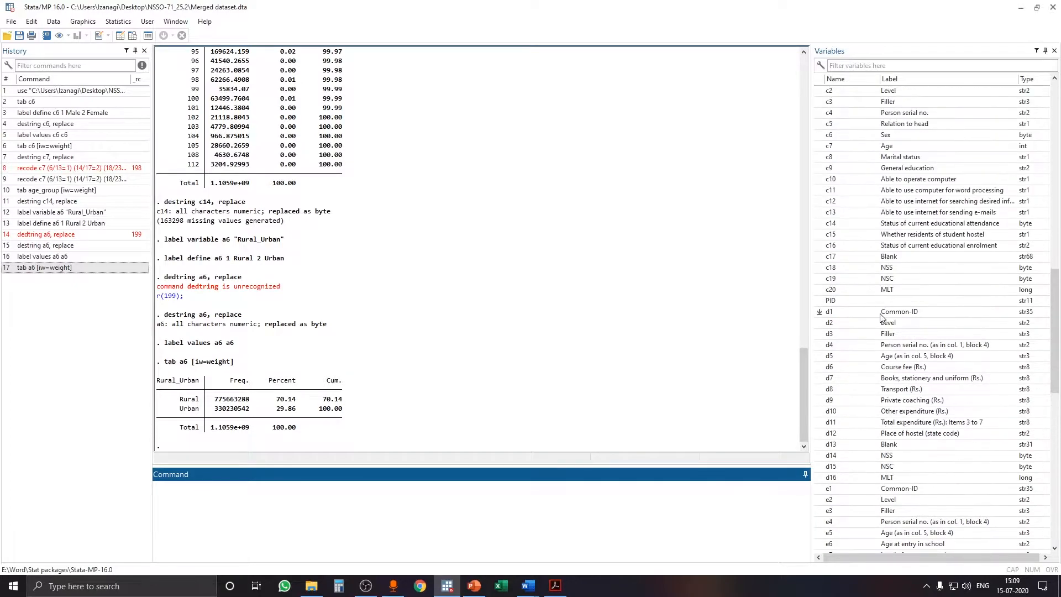
scroll(901, 239, up, 6)
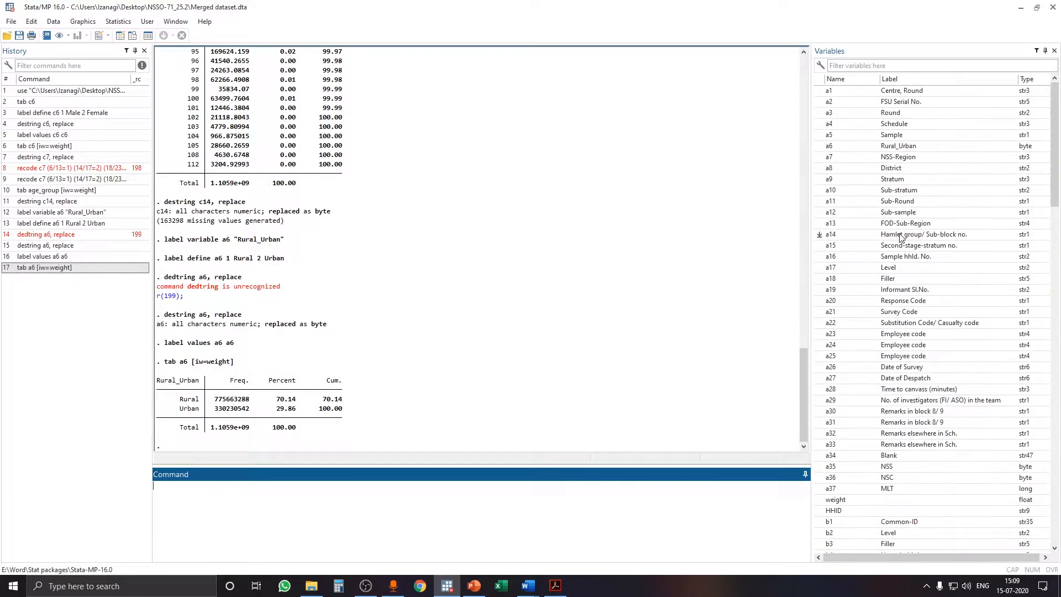
text(tab)
click(823, 157)
double_click(823, 160)
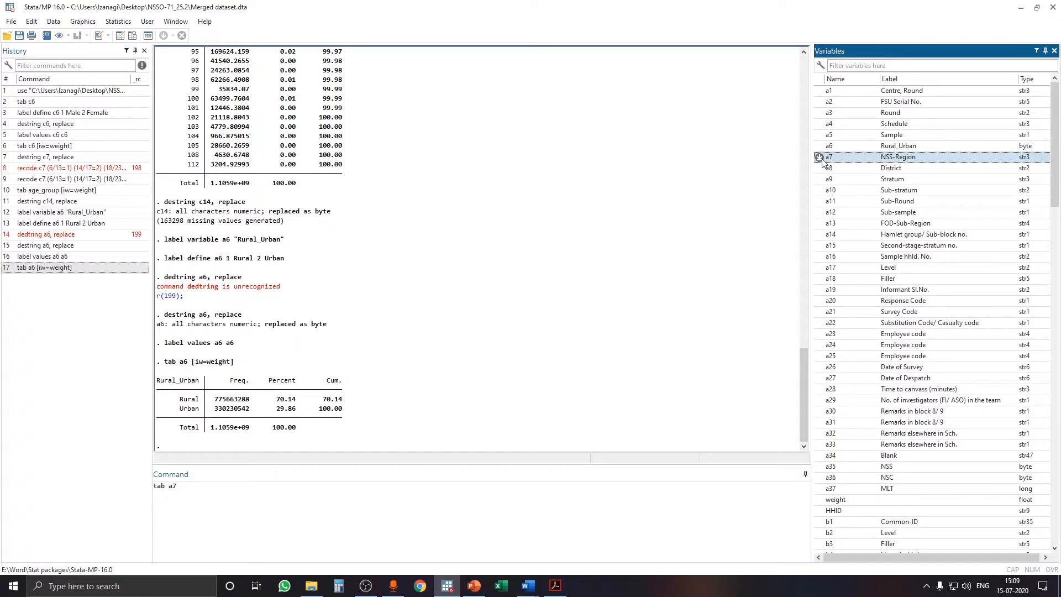
key(Return)
scroll(262, 220, up, 3)
scroll(262, 220, up, 15)
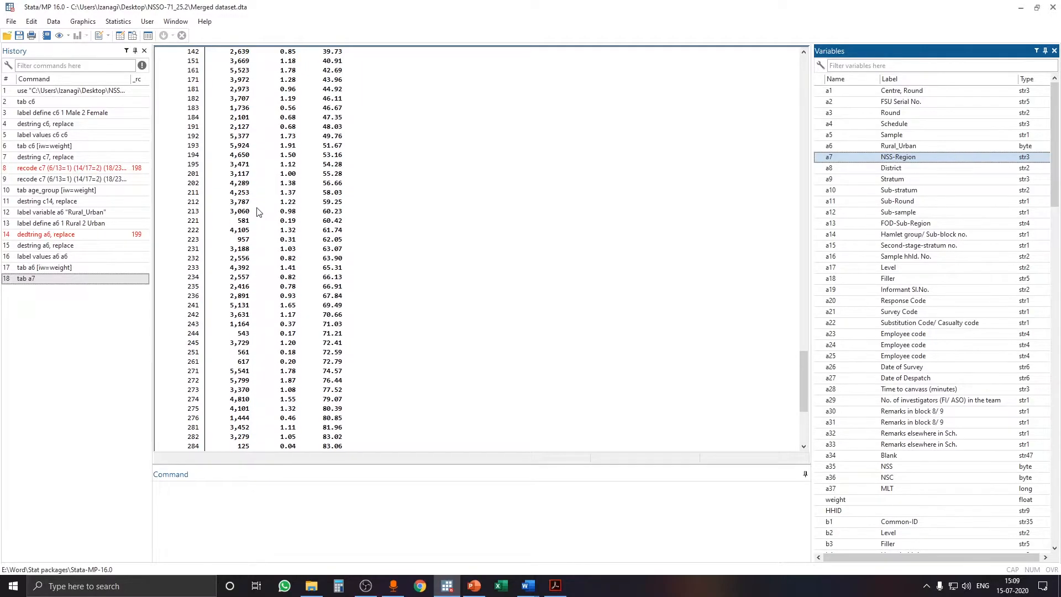
scroll(225, 148, up, 2)
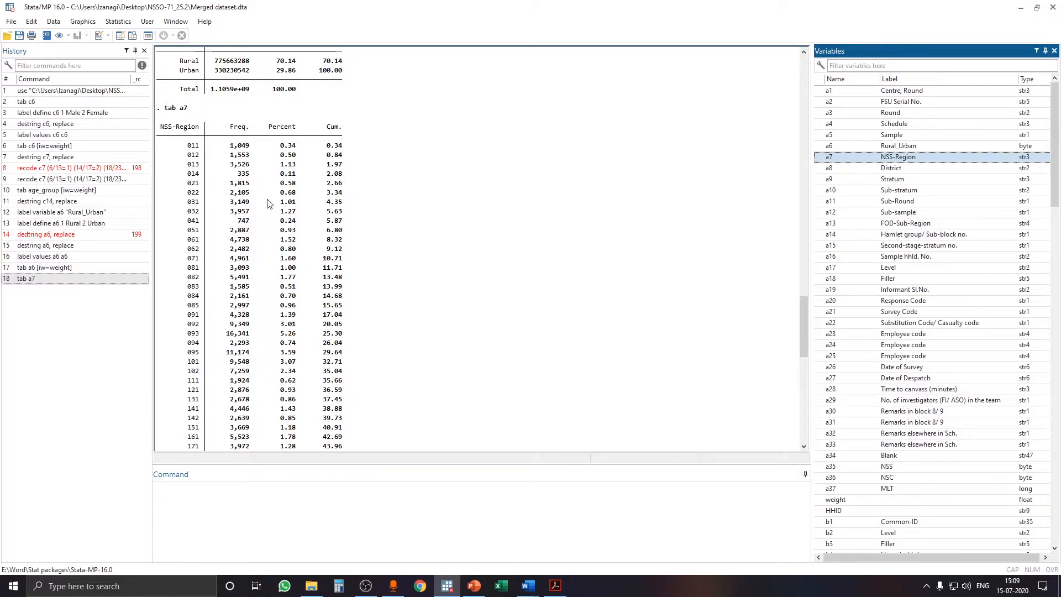
scroll(313, 215, down, 19)
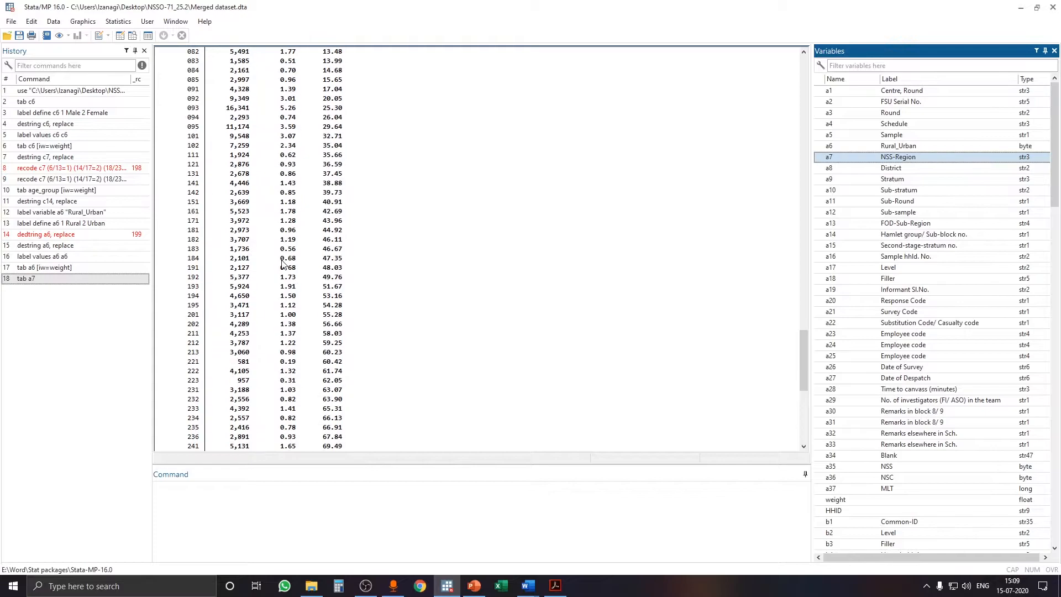
- Generate a string variable named state from the first two characters of a7 using substr( a7,1,2)
click(238, 503)
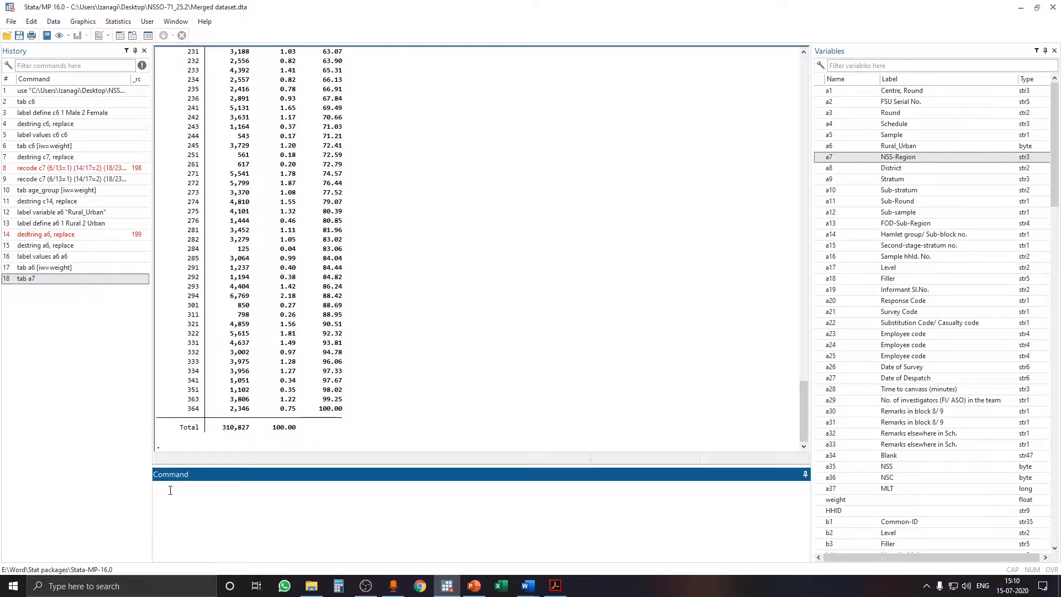
text(n str state=substr()
double_click(819, 158)
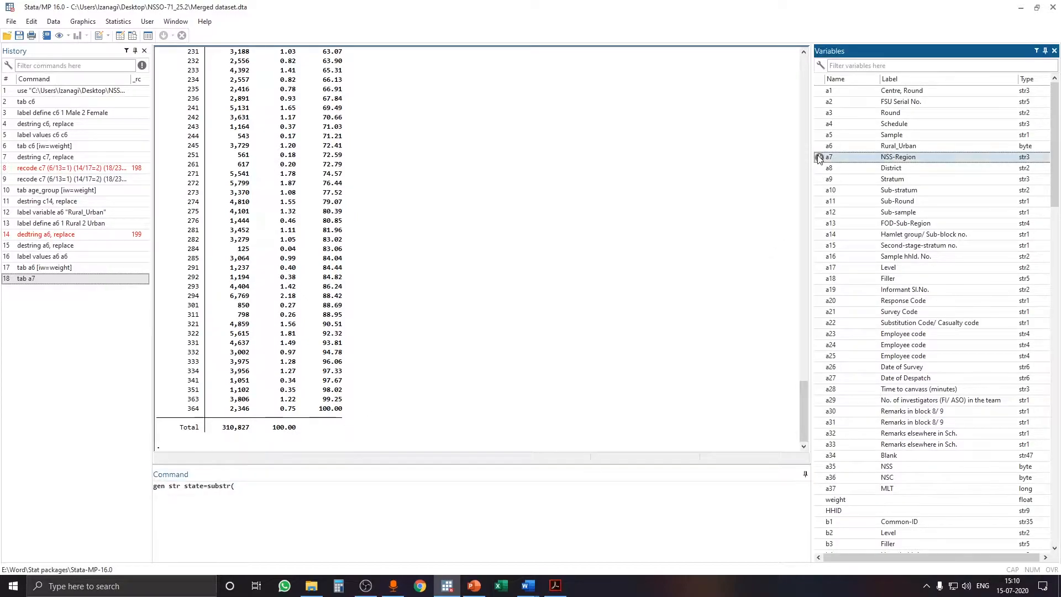
click(265, 486)
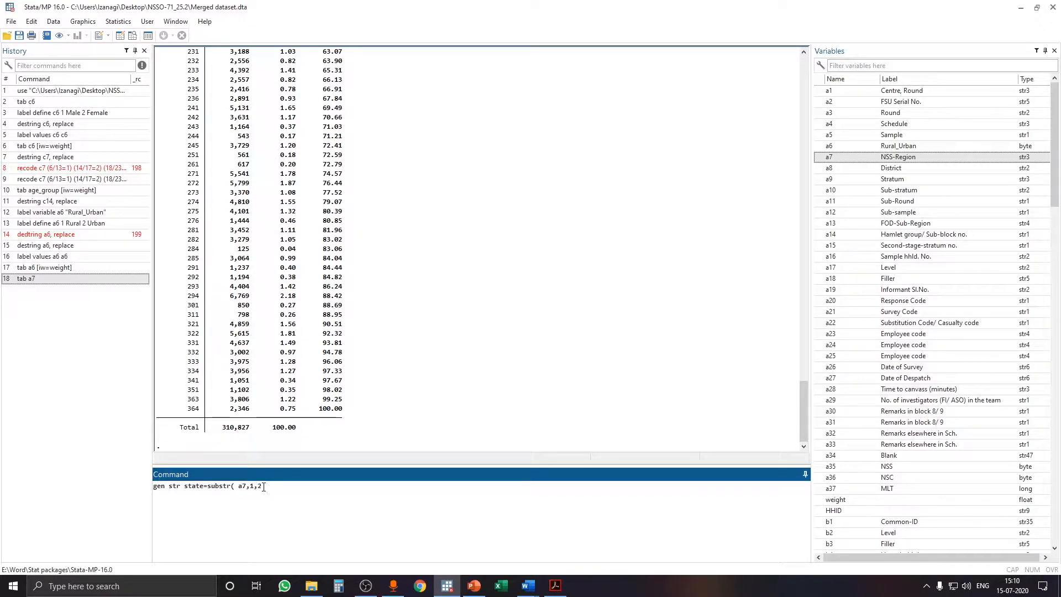
text())
key(Return)
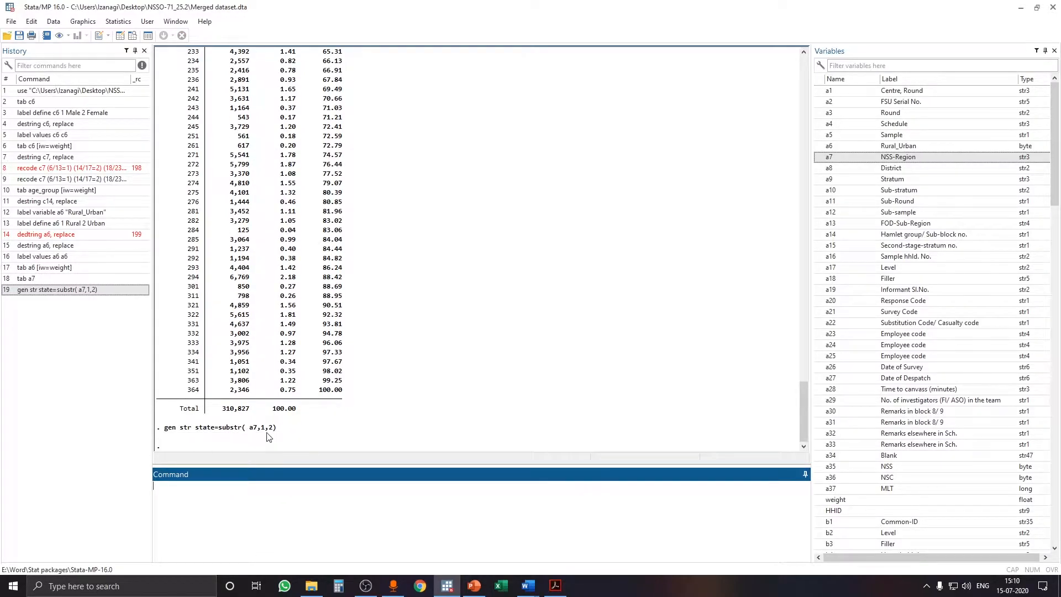
- Tabulate the new state variable to check its two-digit codes
text(tab)
scroll(1031, 434, down, 9)
drag(1056, 207, 1056, 465)
click(833, 545)
click(524, 509)
key(Return)
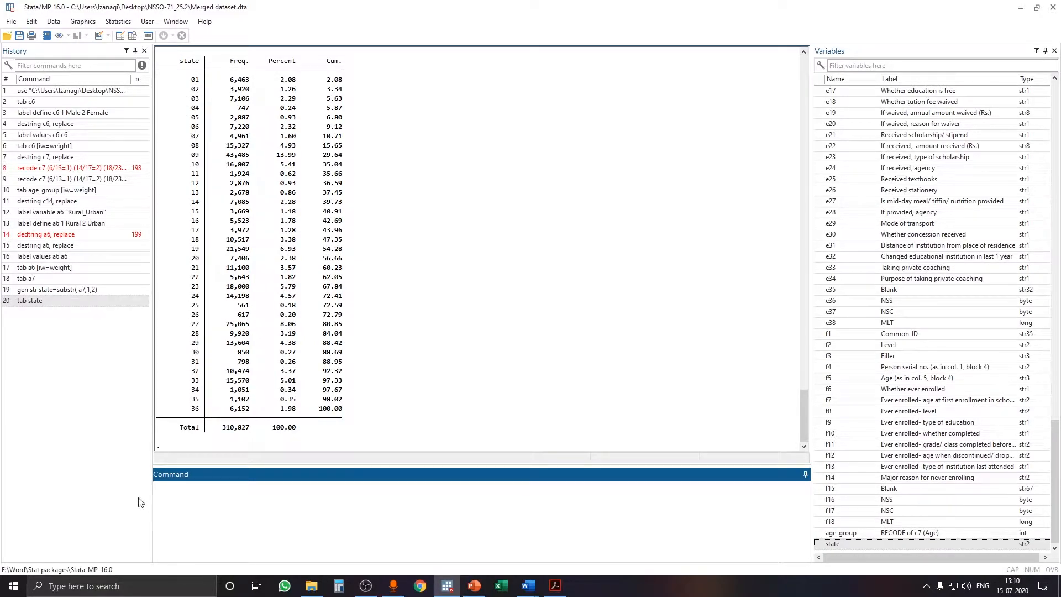
- Convert the state variable to numeric in place by running destring state, replace
text(string)
double_click(822, 546)
click(272, 491)
text(, replace)
key(Return)
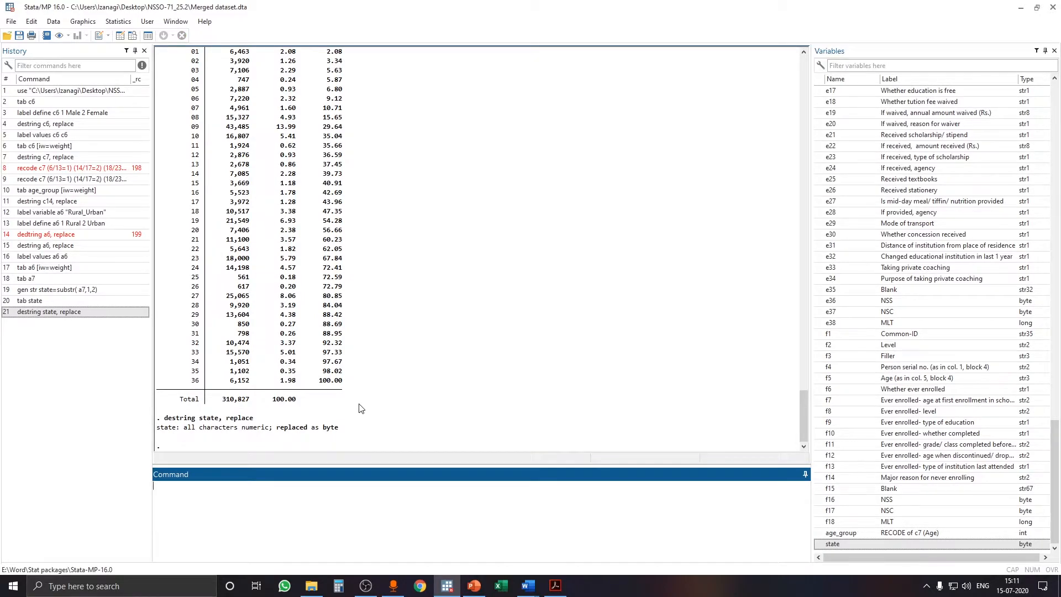
- Begin a label define state command, look up the state codes in State_code.doc in Word, and return to Stata
scroll(360, 408, up, 12)
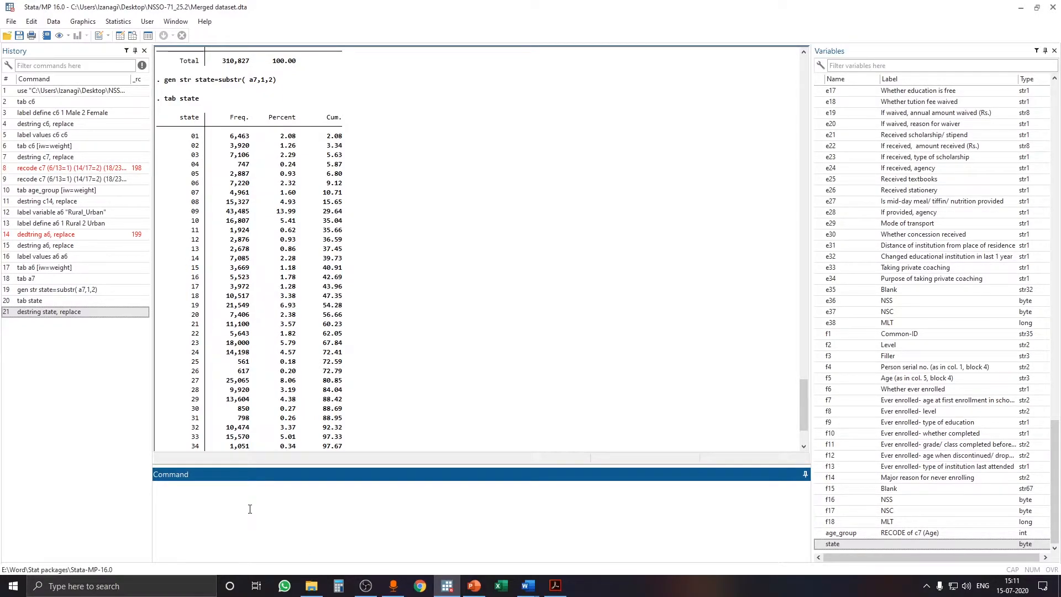
text(label define state)
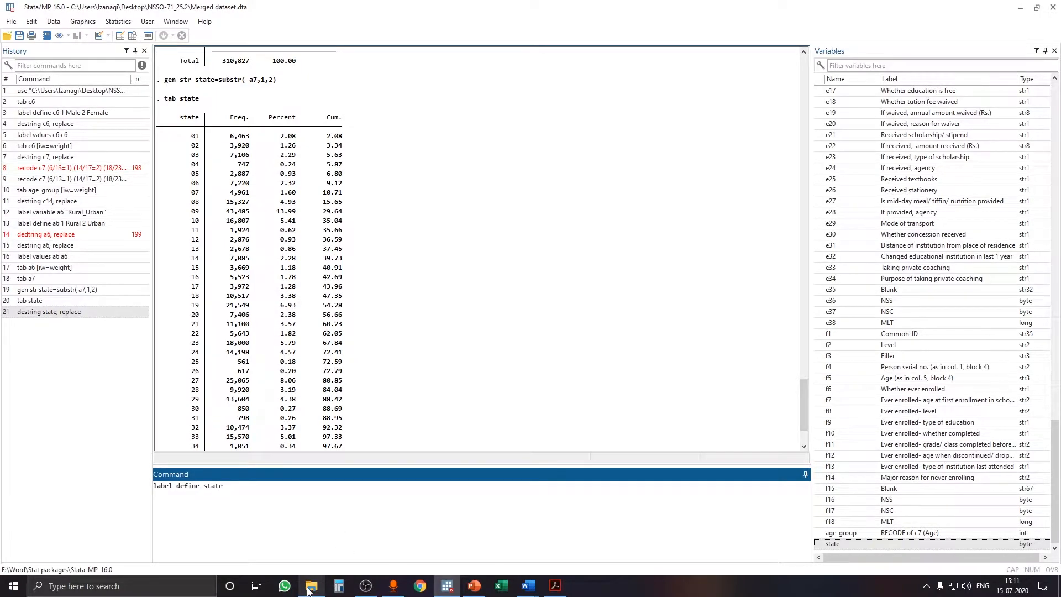
mouse_move(308, 590)
click(324, 555)
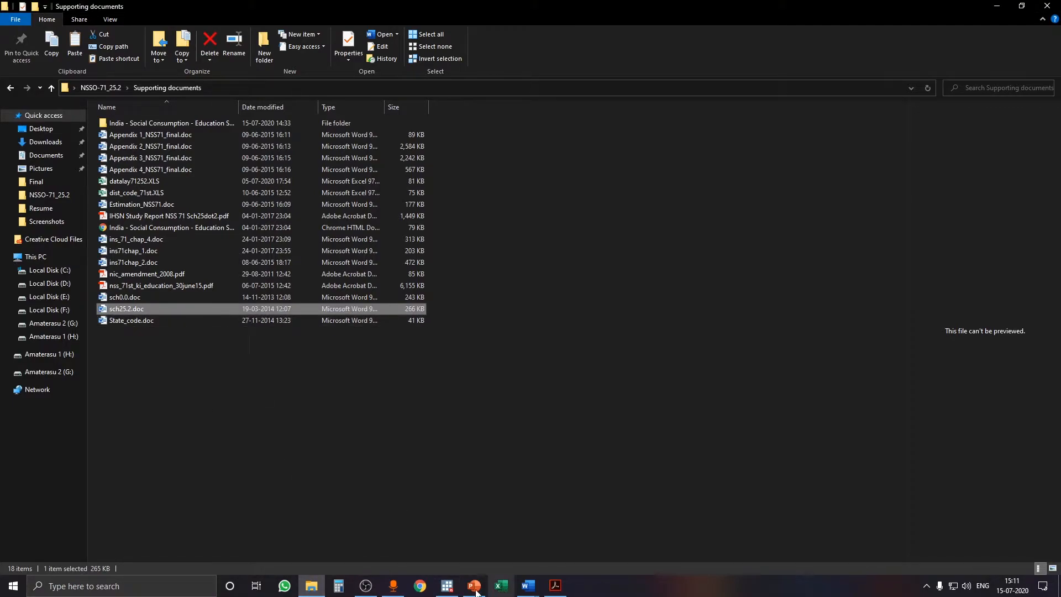
mouse_move(526, 591)
click(651, 548)
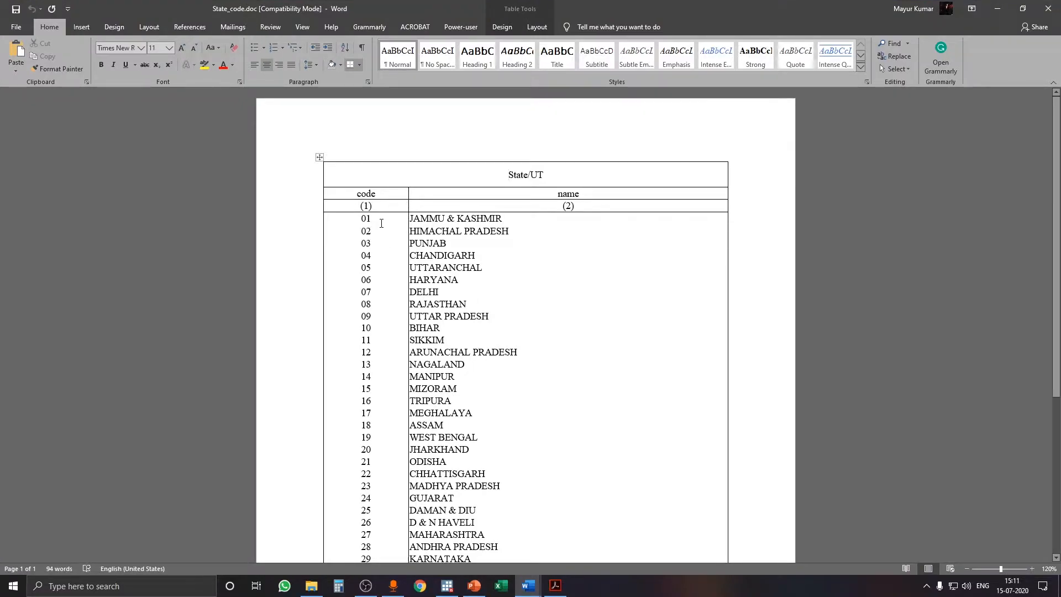
click(998, 8)
click(448, 586)
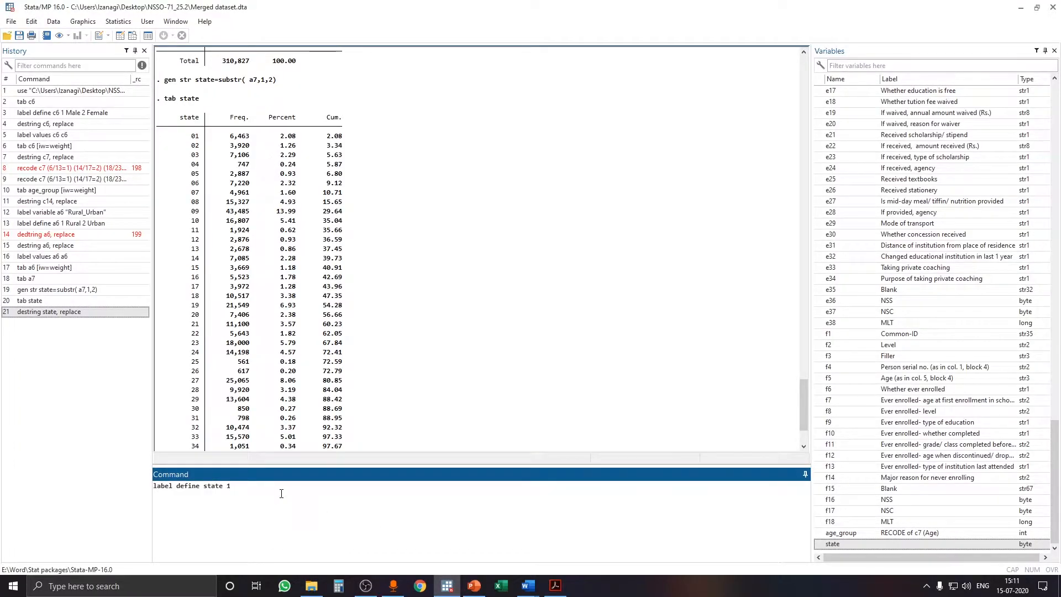
- Extend the label define state command with code 1 labelled Jammu_and_Kashmir
text(JAnn)
key(BackSpace)
key(BackSpace)
text(ammu_and_KAshmir)
key(BackSpace)
key(BackSpace)
key(BackSpace)
key(BackSpace)
text(ashmi)
key(BackSpace)
key(BackSpace)
key(BackSpace)
text(&)
key(BackSpace)
text(and)
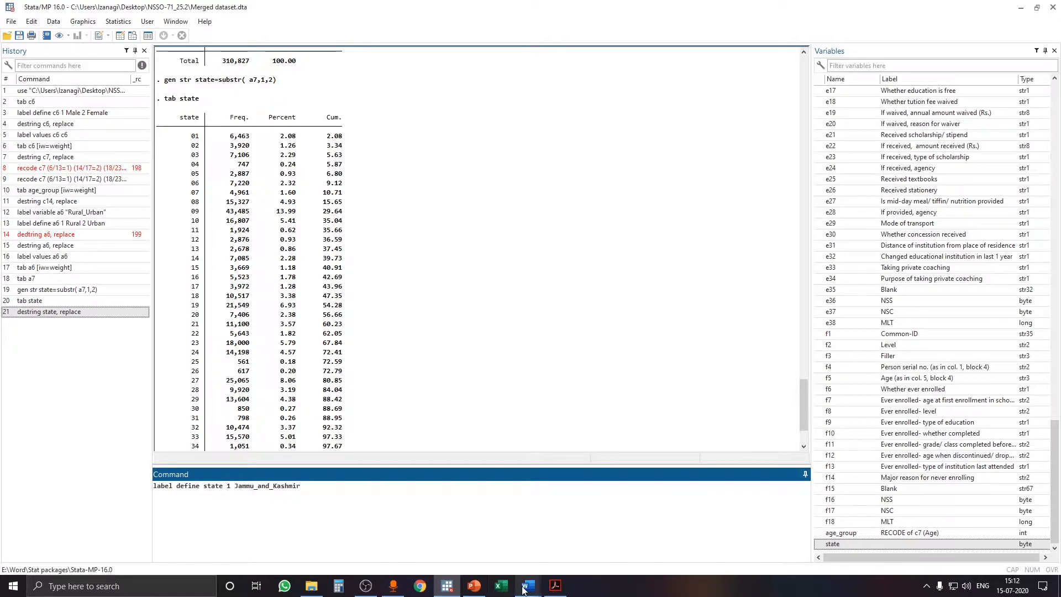
- Check the state list in State_code.doc in Word against the state tabulation in Stata
mouse_move(528, 587)
click(615, 541)
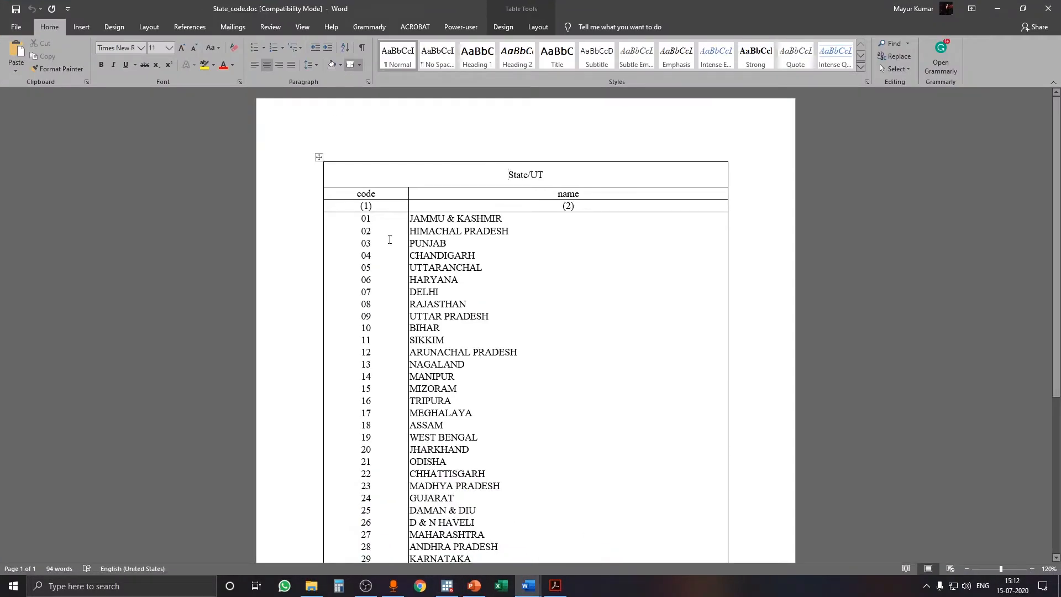
key(alt+Tab)
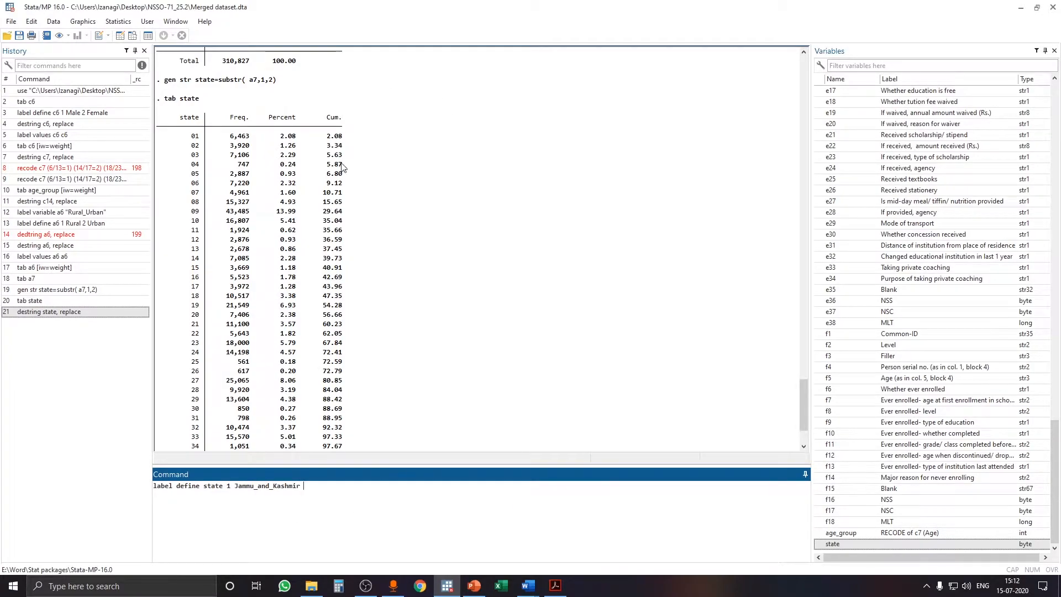
scroll(272, 226, down, 3)
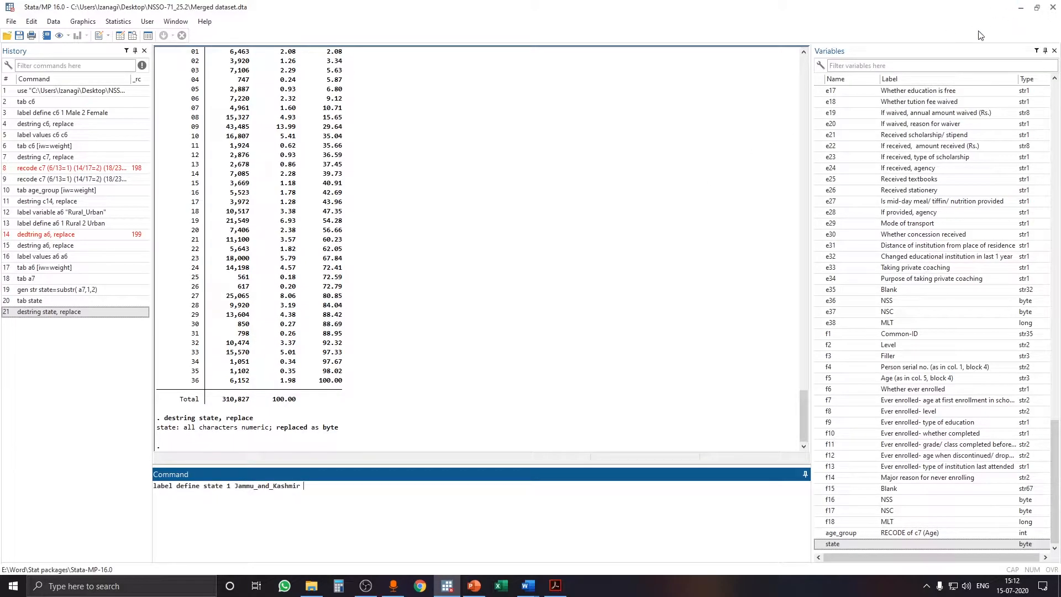
- Copy all state code and name rows, 01 to 36, from the table in State_code.doc in Word
mouse_move(539, 580)
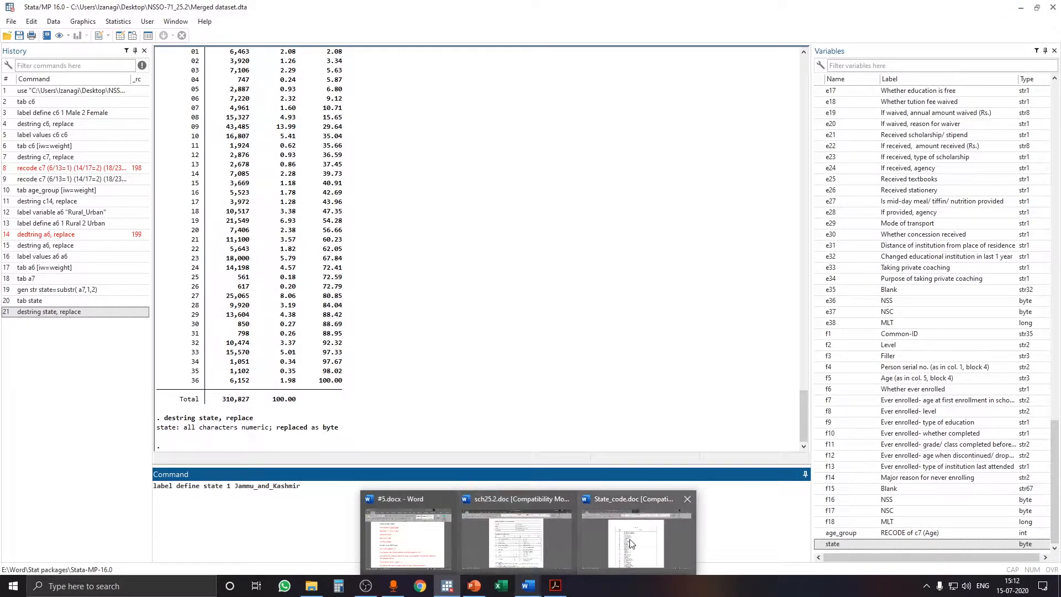
click(630, 539)
scroll(504, 337, down, 2)
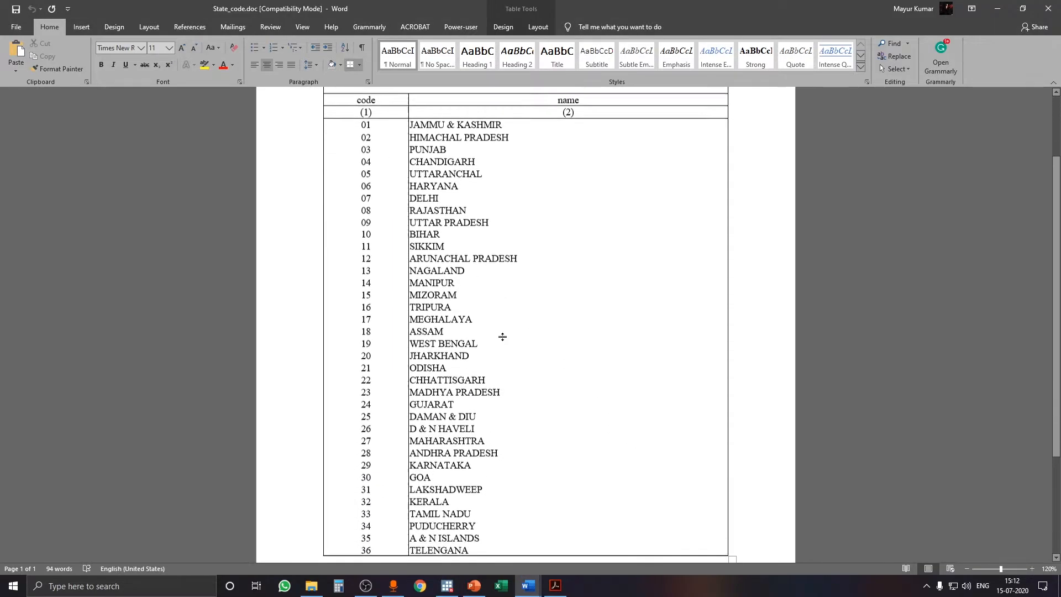
scroll(360, 235, up, 2)
drag(360, 187, 509, 505)
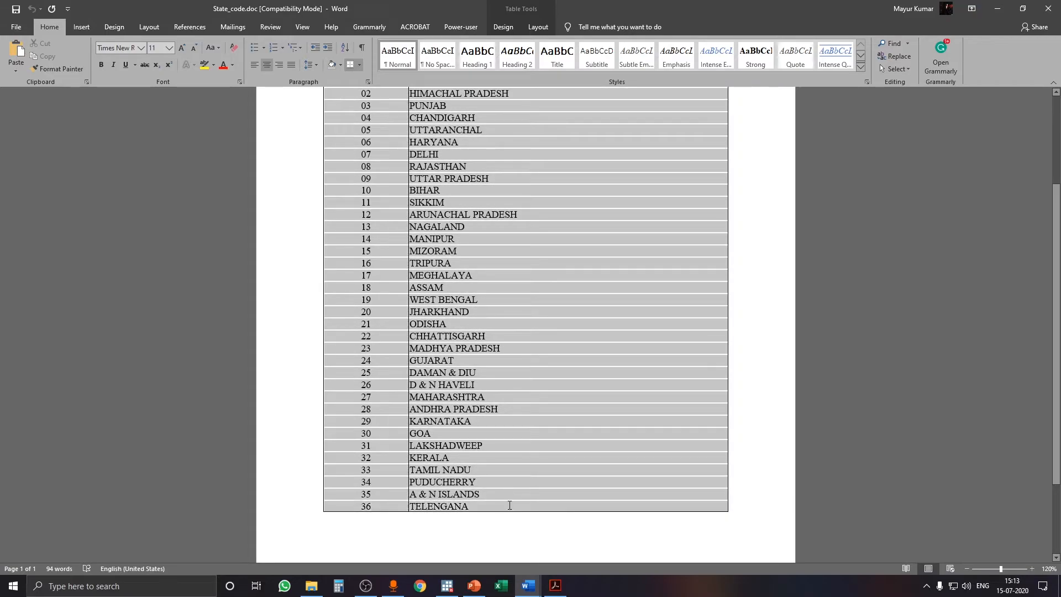
right_click(516, 426)
click(542, 293)
- Paste the copied state list into cell A1 of a blank Excel workbook with source formatting and widen column B to fit the names
click(501, 586)
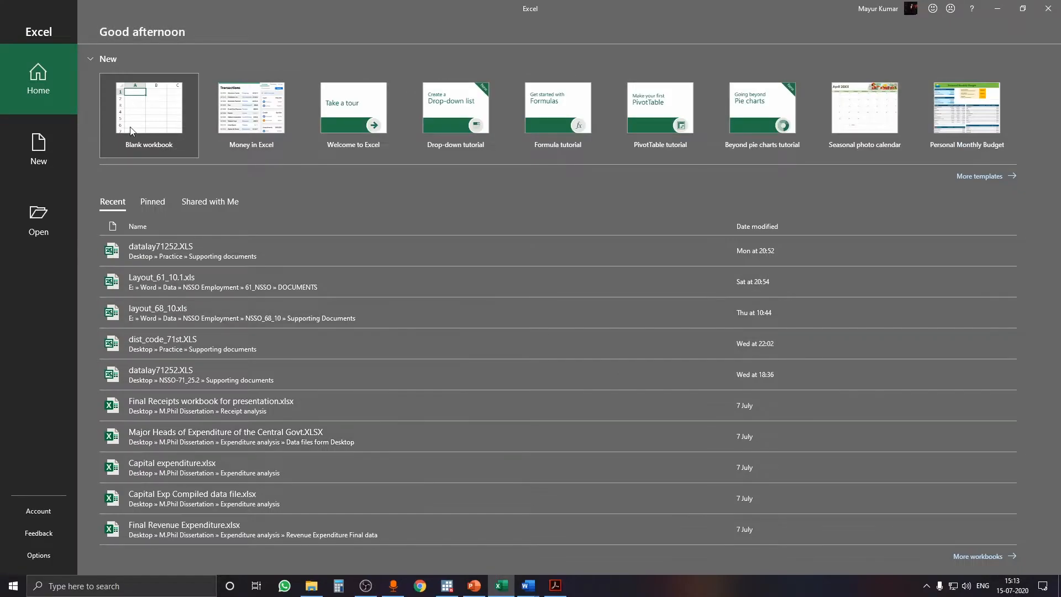
click(132, 131)
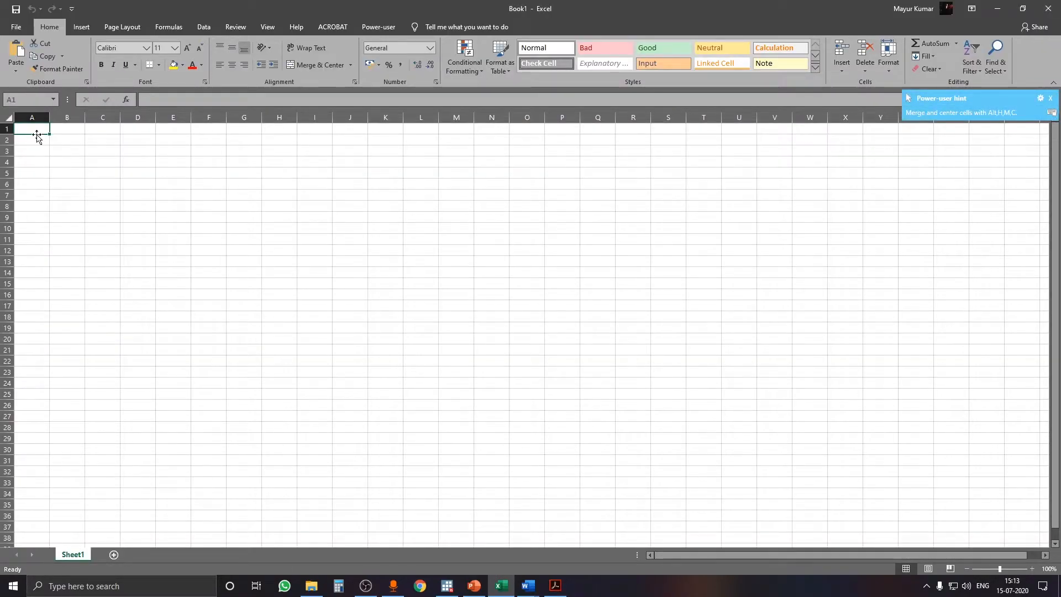
right_click(37, 128)
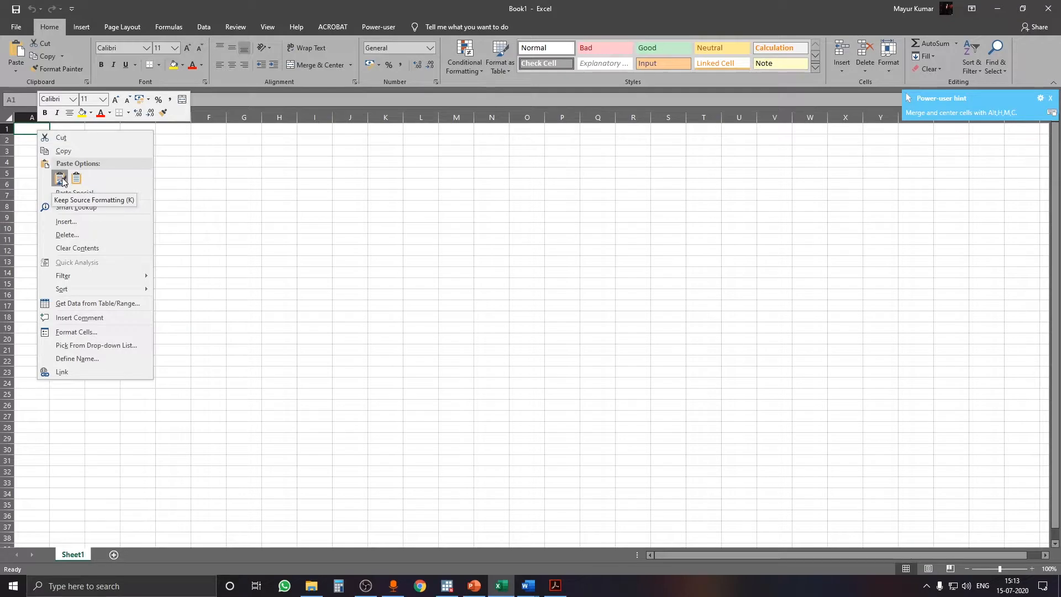
click(60, 178)
drag(84, 117, 194, 117)
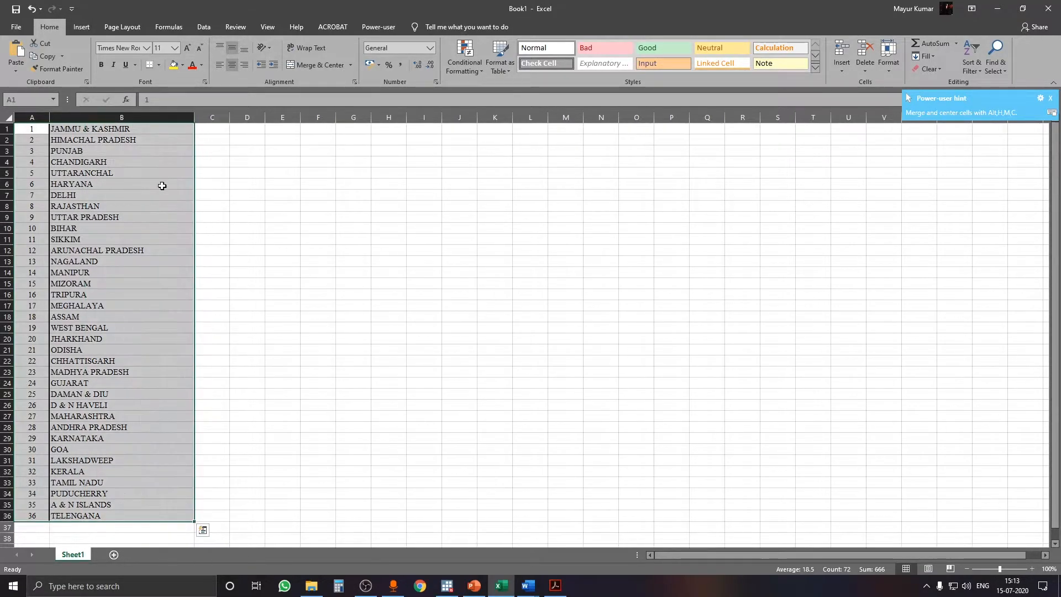
click(271, 371)
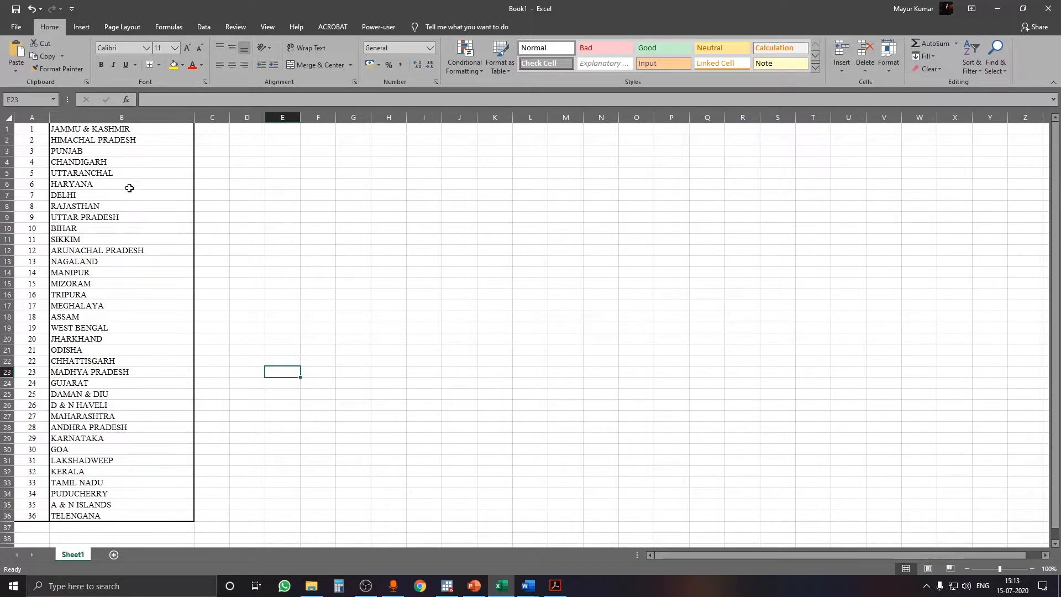
- Replace every space in the state names in B1:B36 with an underscore
click(138, 131)
shift+click(132, 520)
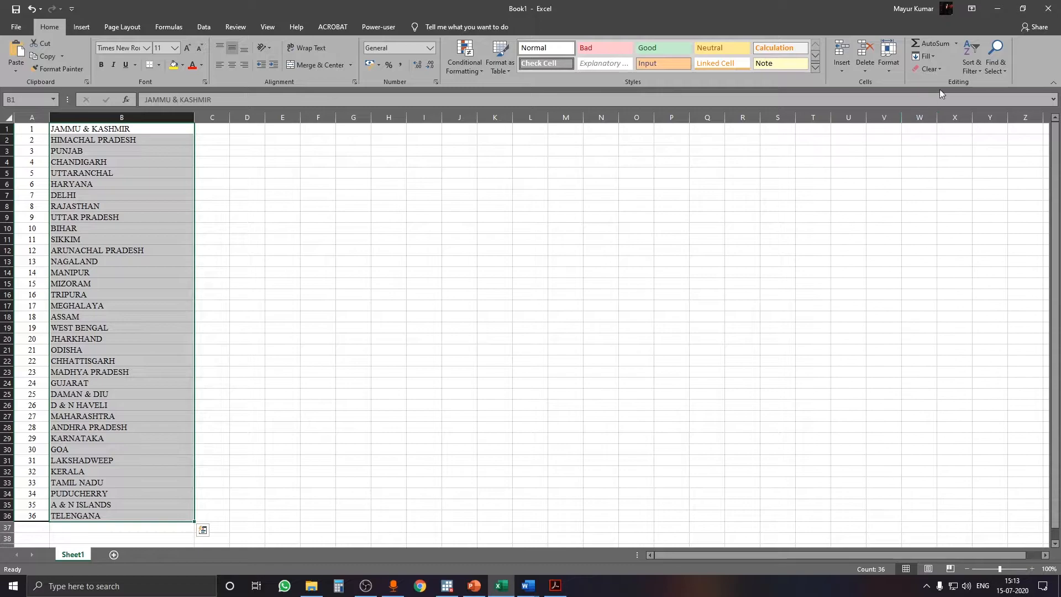
click(995, 66)
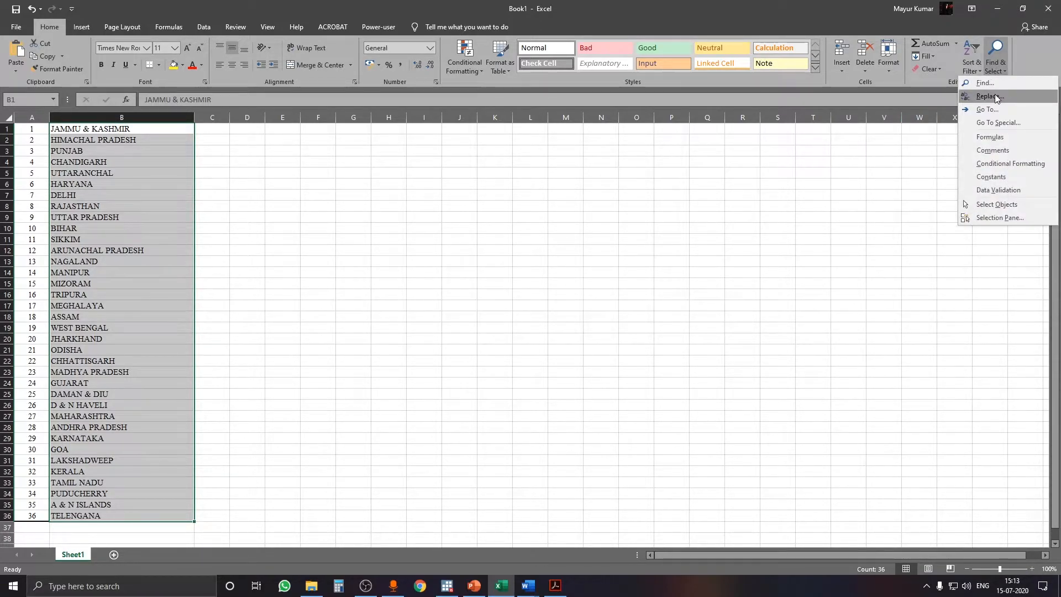
click(995, 93)
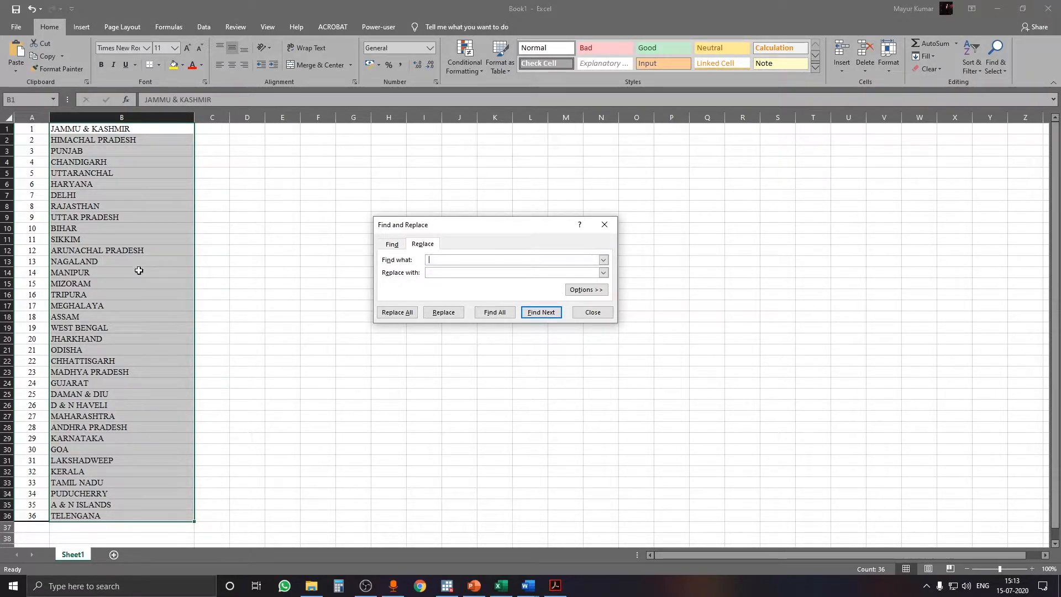
click(443, 272)
click(400, 313)
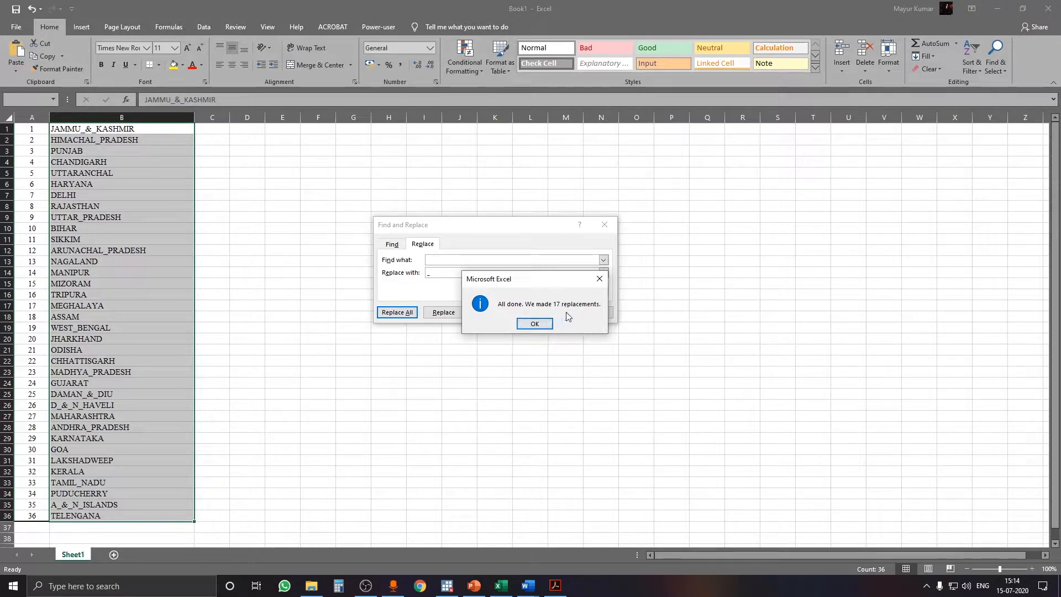
click(535, 325)
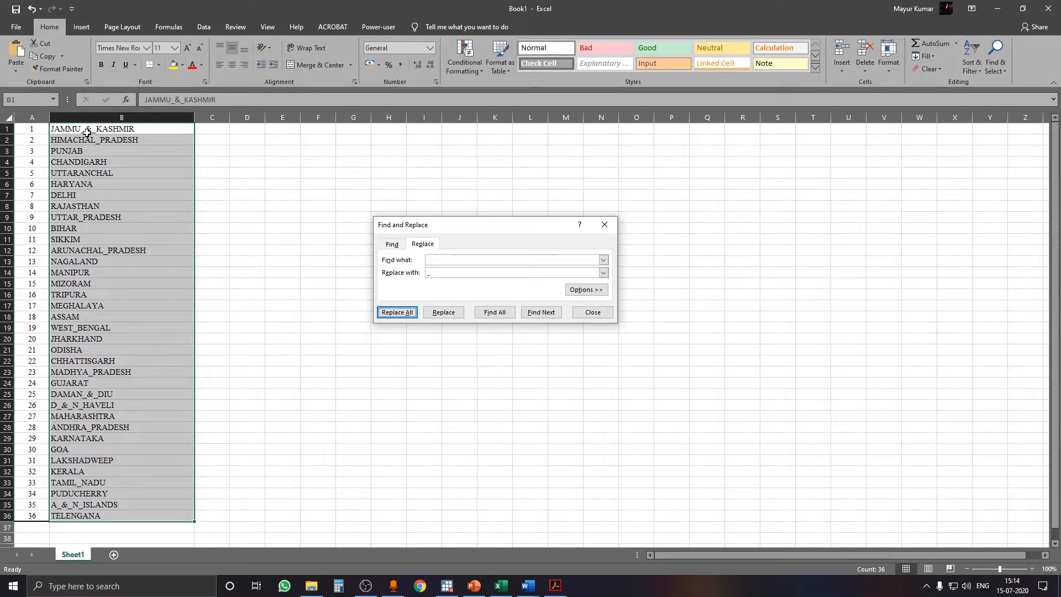
- Replace every & in the state names in B1:B36 with AND and close Find and Replace
click(441, 261)
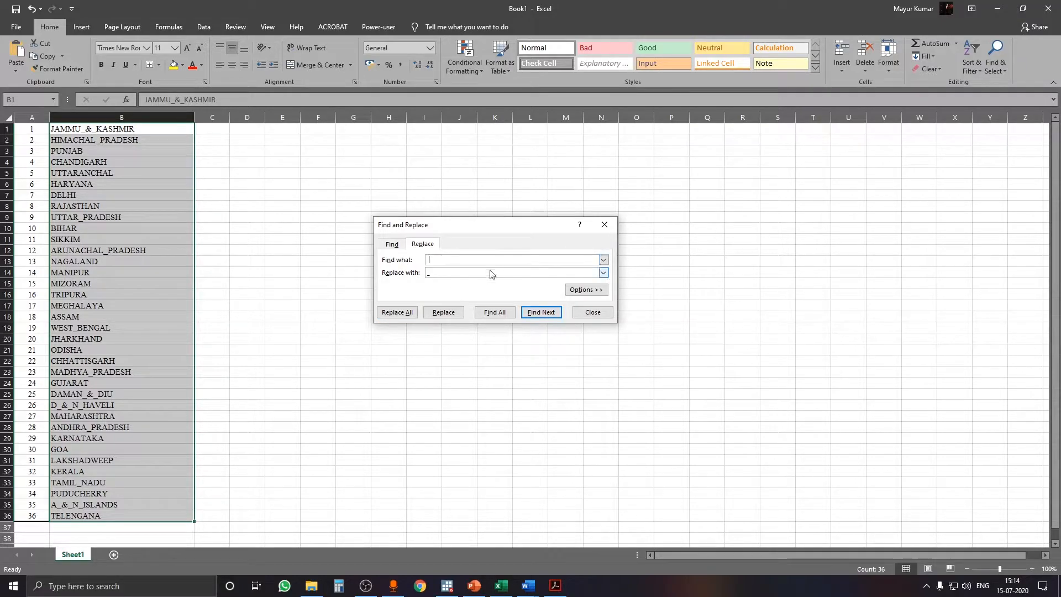
click(438, 271)
click(406, 313)
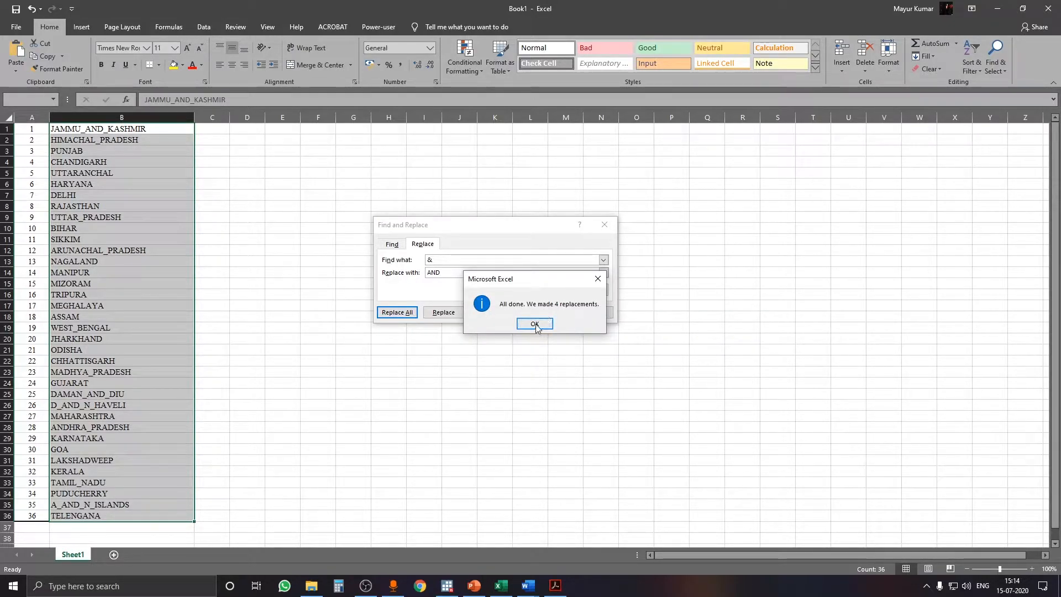
click(535, 325)
click(592, 312)
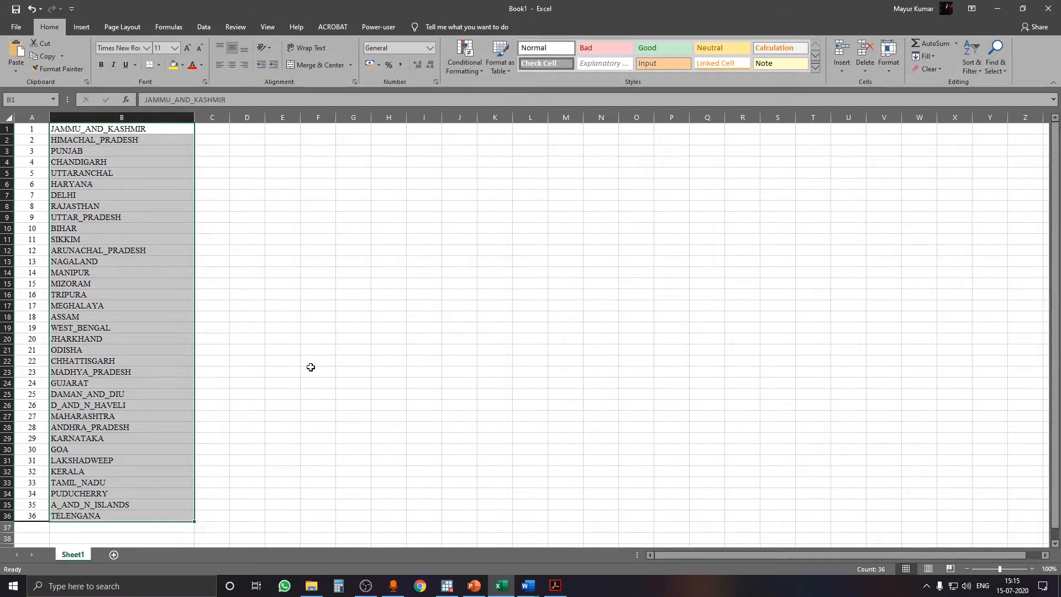
- Check the pending label define command in Stata, and widen column C in the Excel sheet to hold code and name together
click(447, 587)
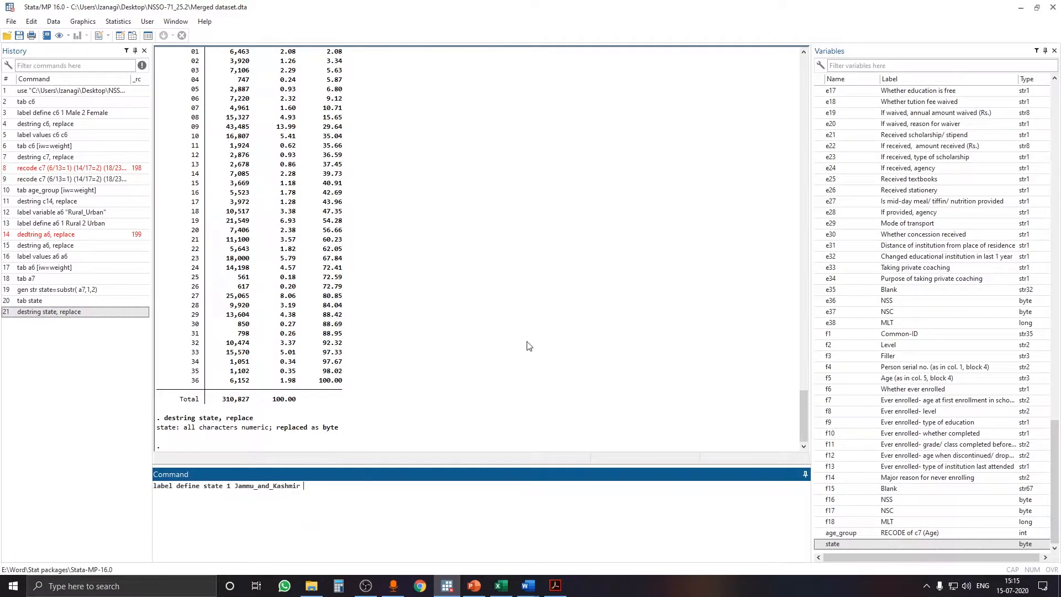
click(1020, 8)
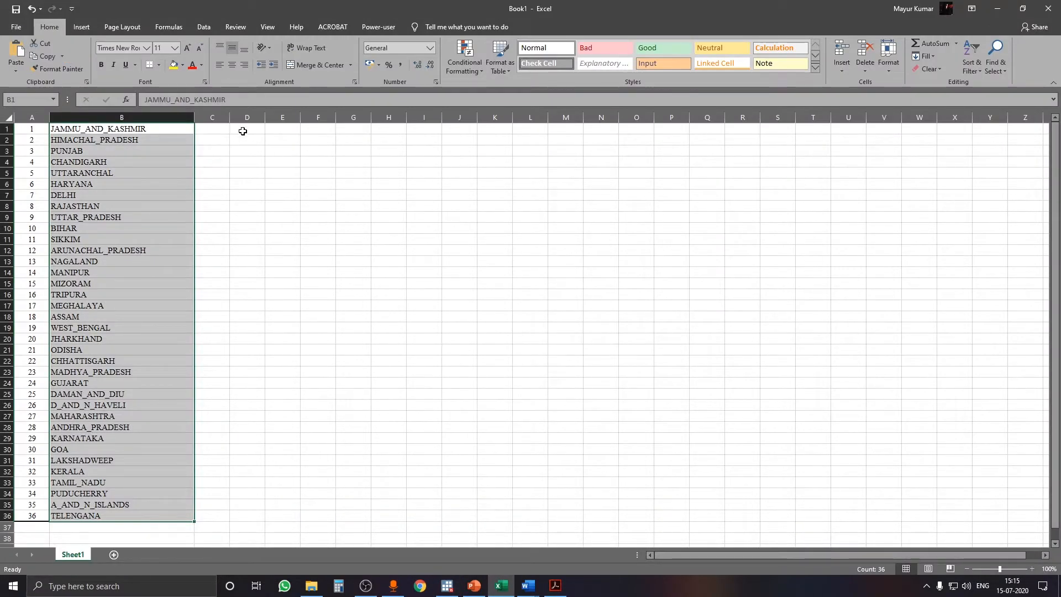
drag(229, 117, 350, 117)
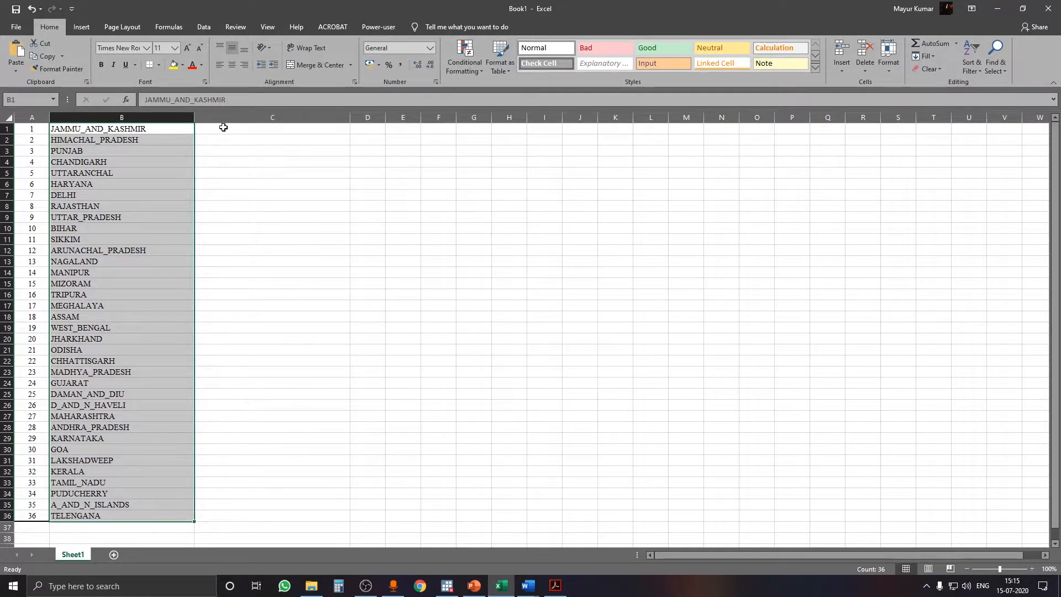
- Enter =CONCATENATE(A1," ",B1," ") in cell C1 to join the state code and name with spaces
click(233, 131)
text(=conc)
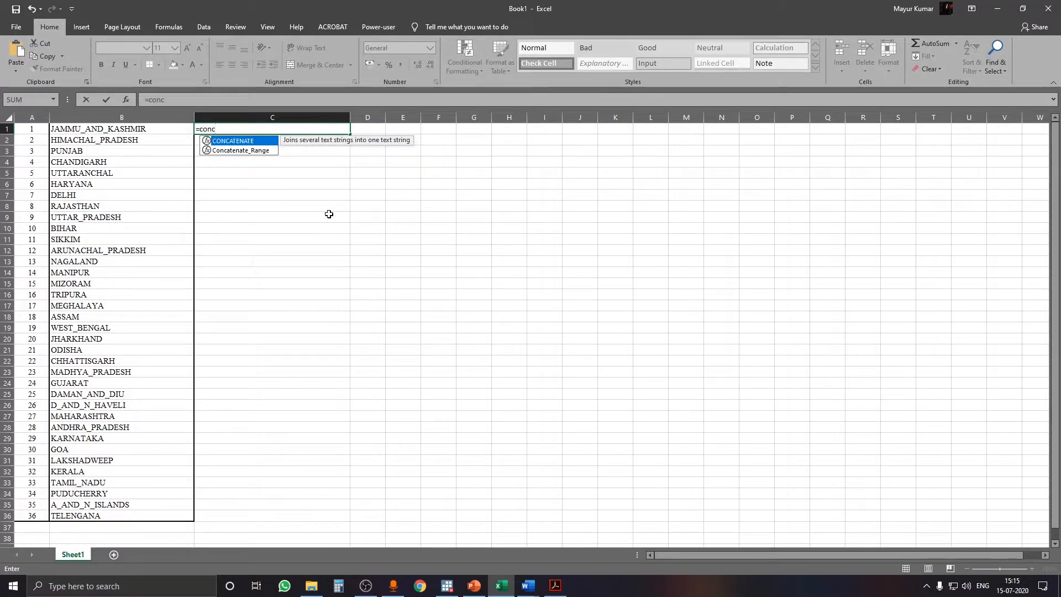
double_click(245, 142)
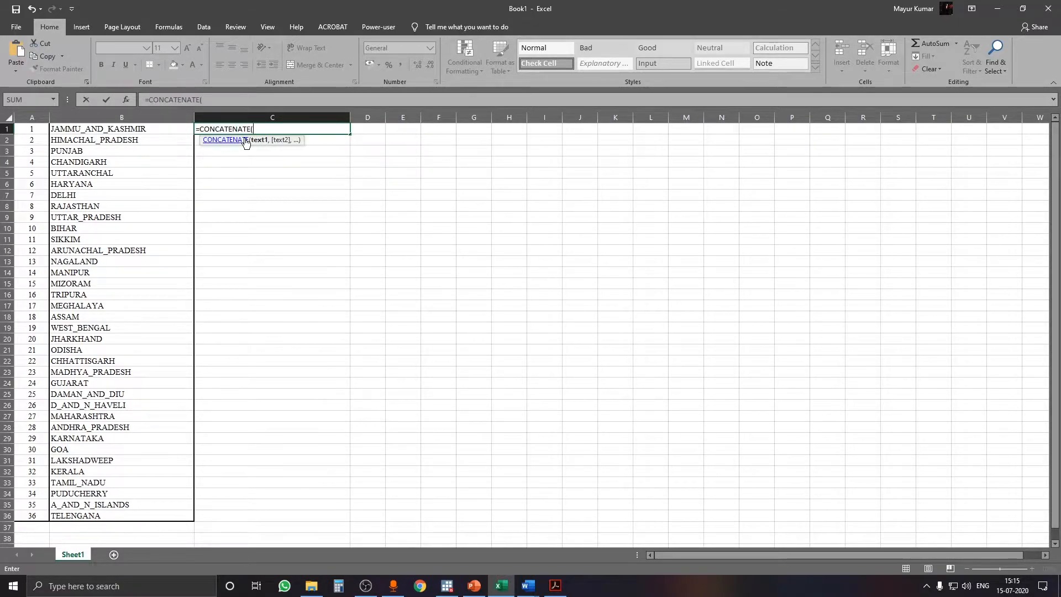
click(33, 129)
text(,)
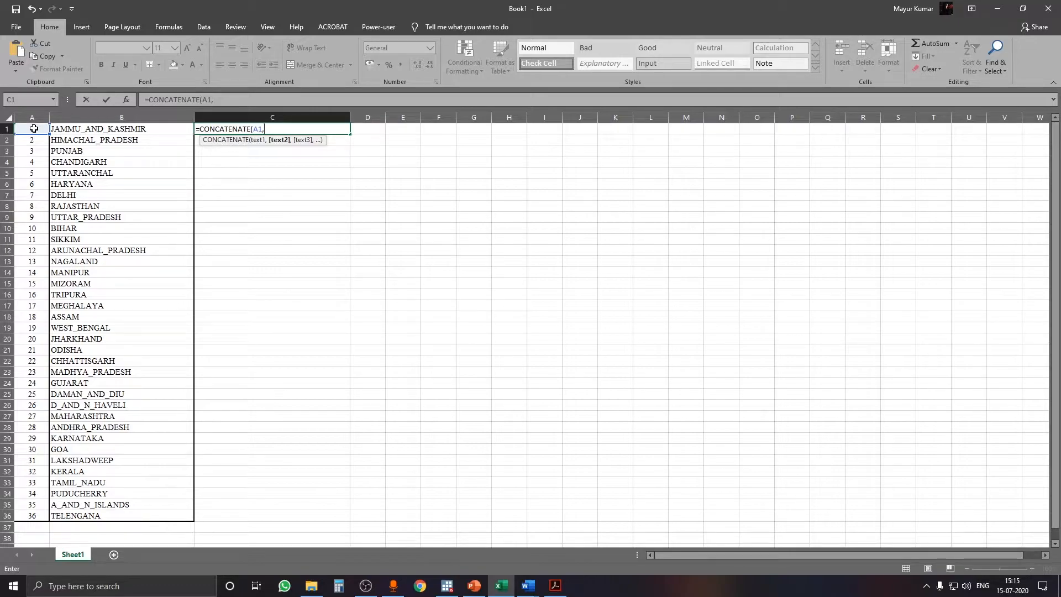
text(" ",)
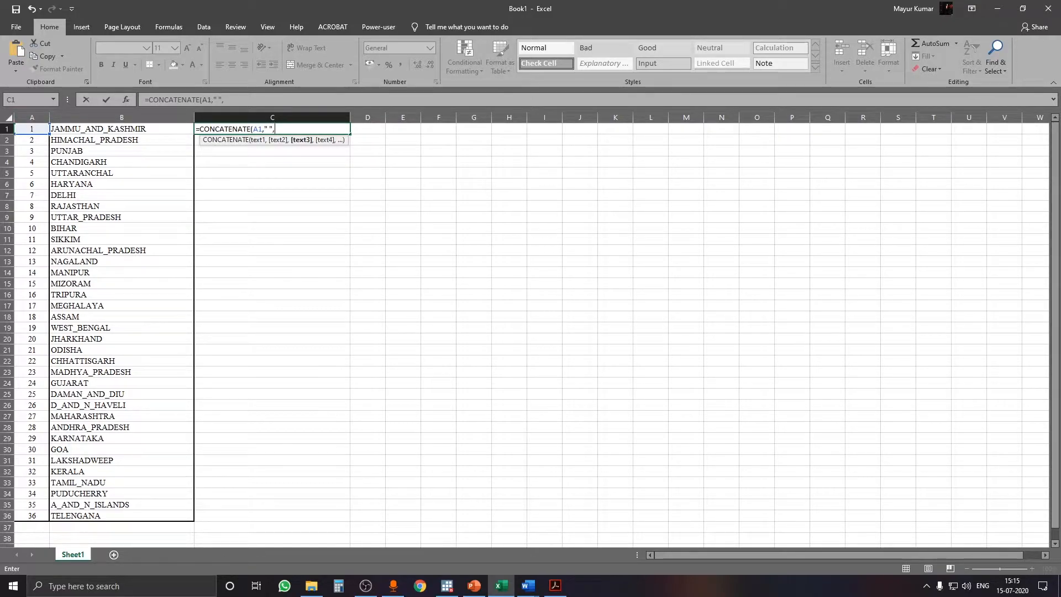
click(97, 129)
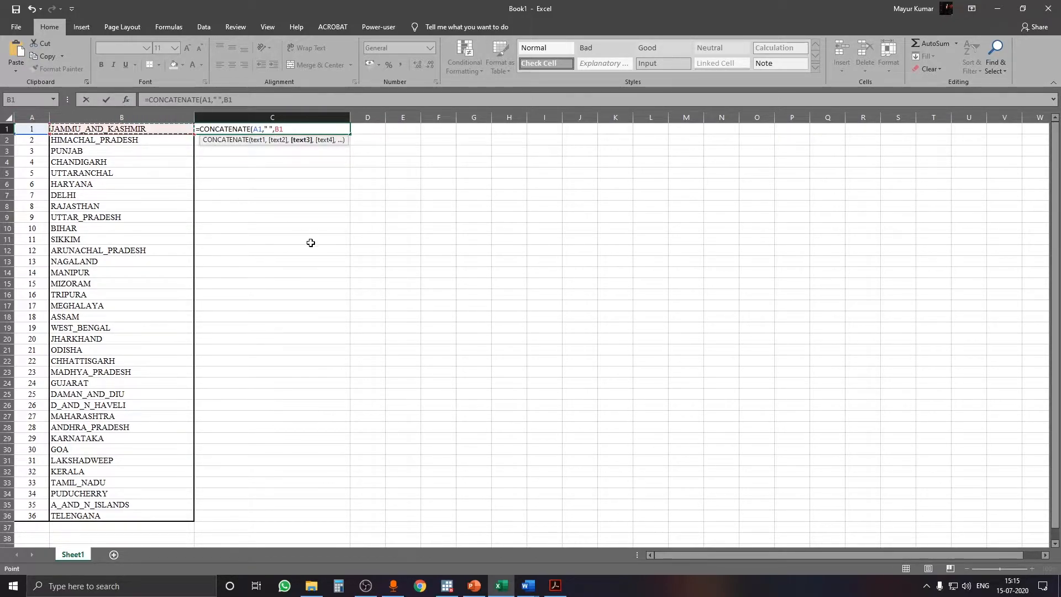
text(,)
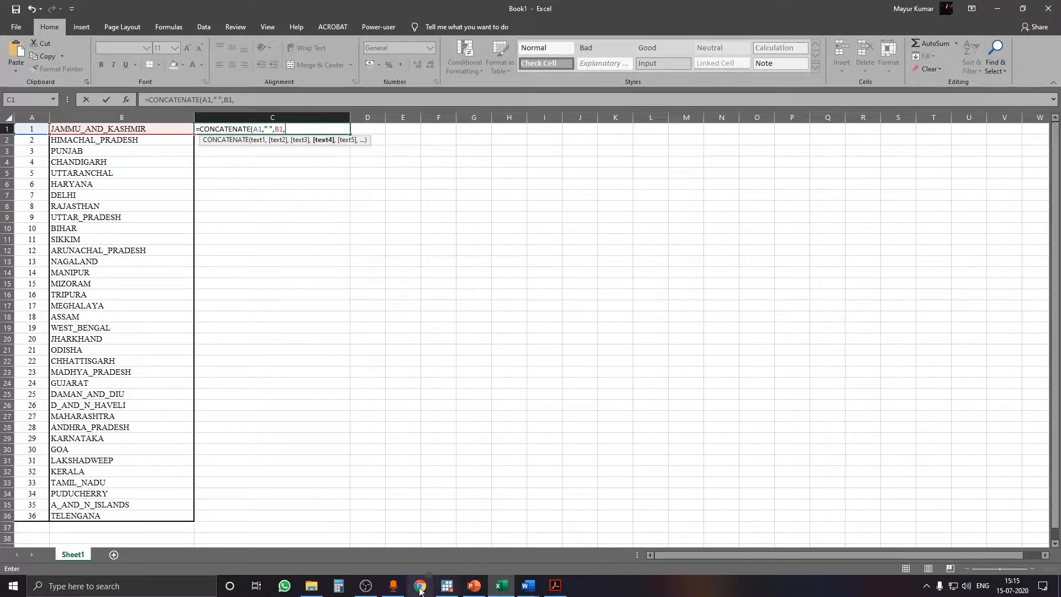
click(447, 586)
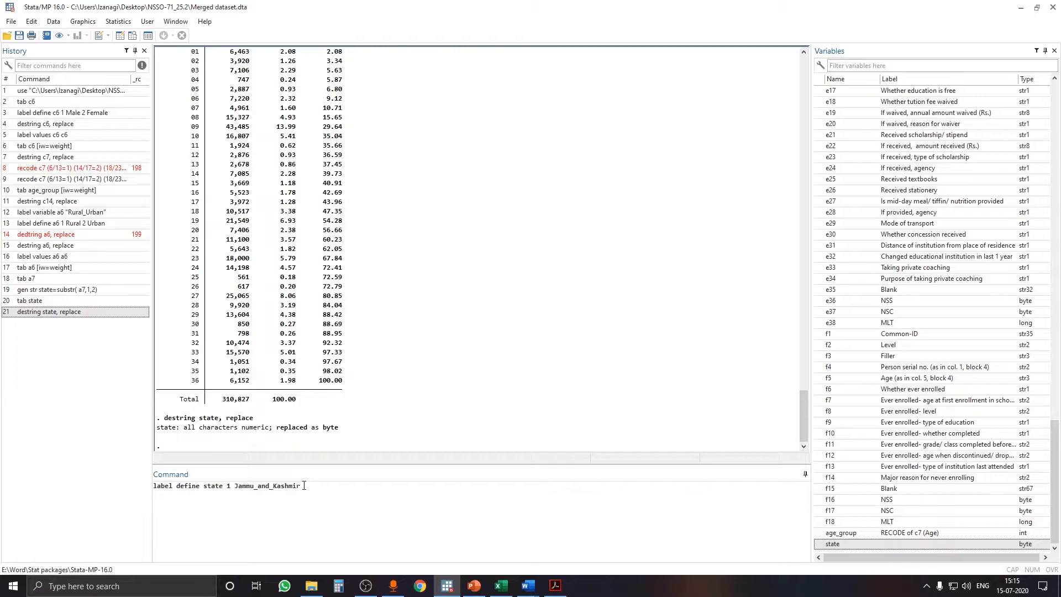
click(448, 585)
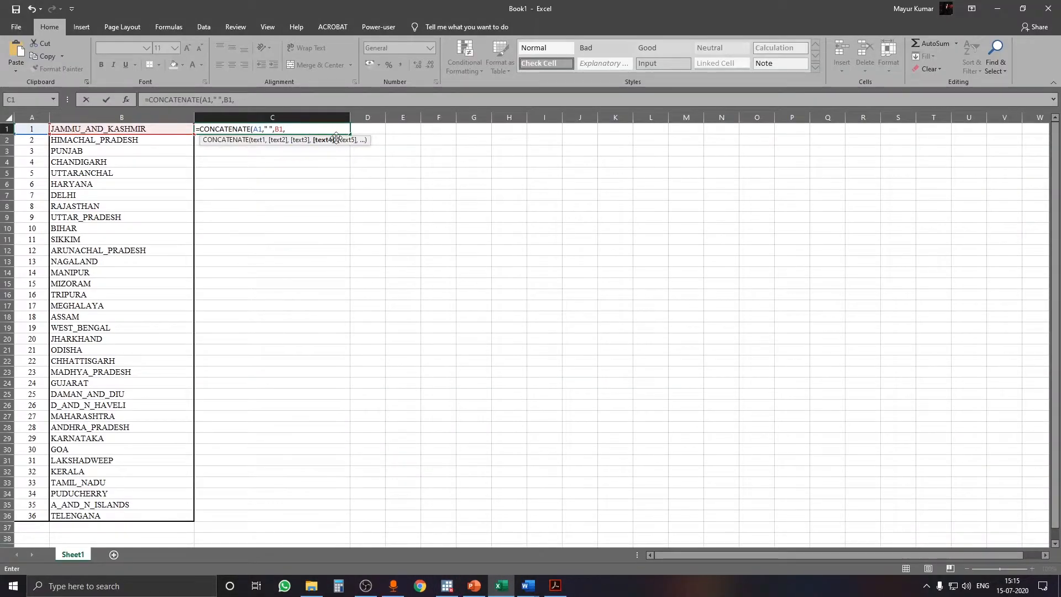
text(" "))
key(Return)
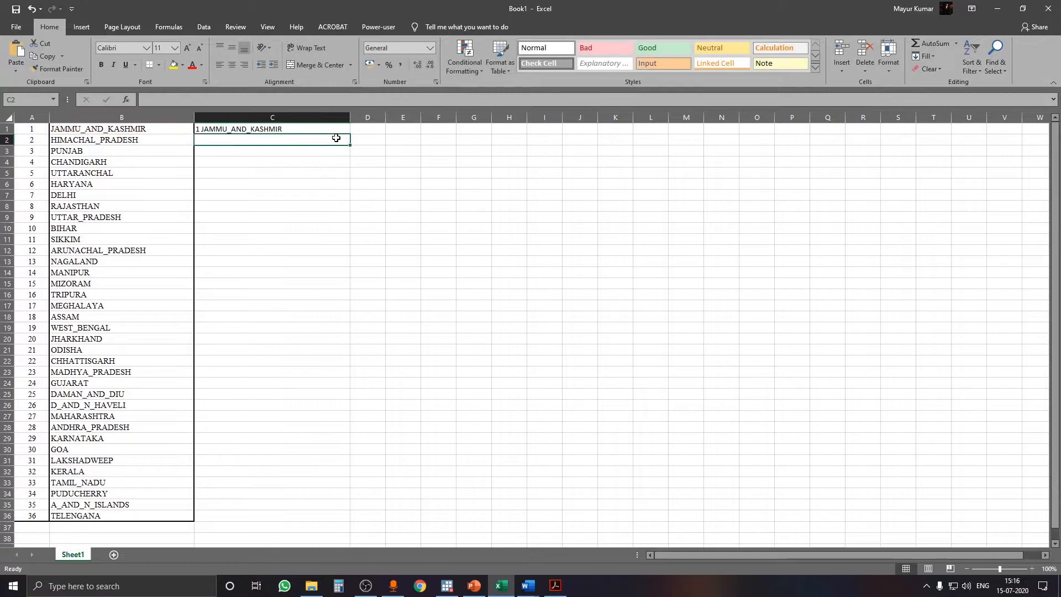
- Fill the CONCATENATE formula in C1 down to C36
click(318, 127)
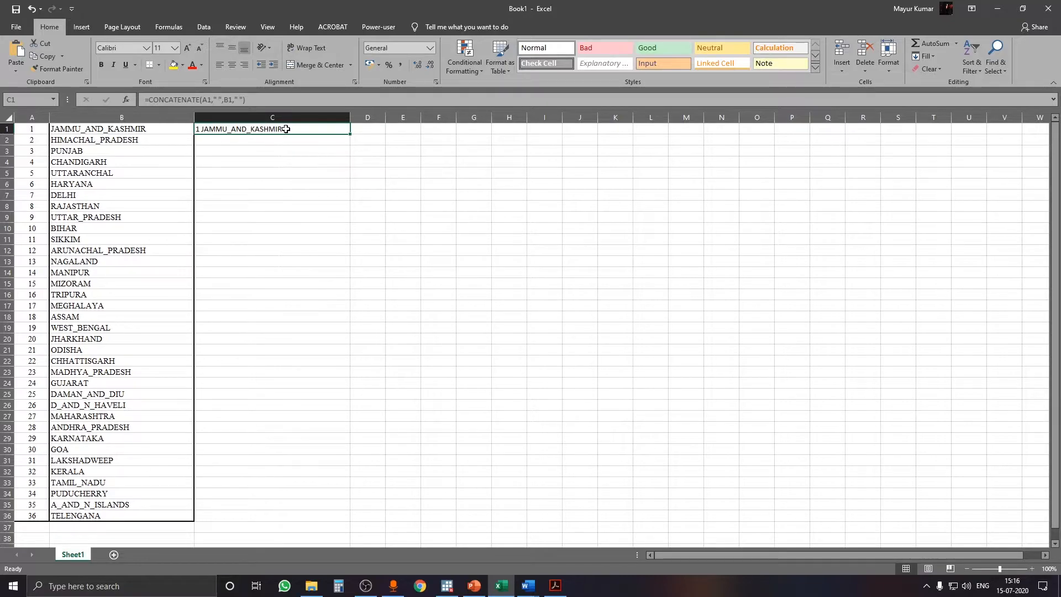
click(445, 588)
key(alt+Tab)
drag(350, 134, 339, 524)
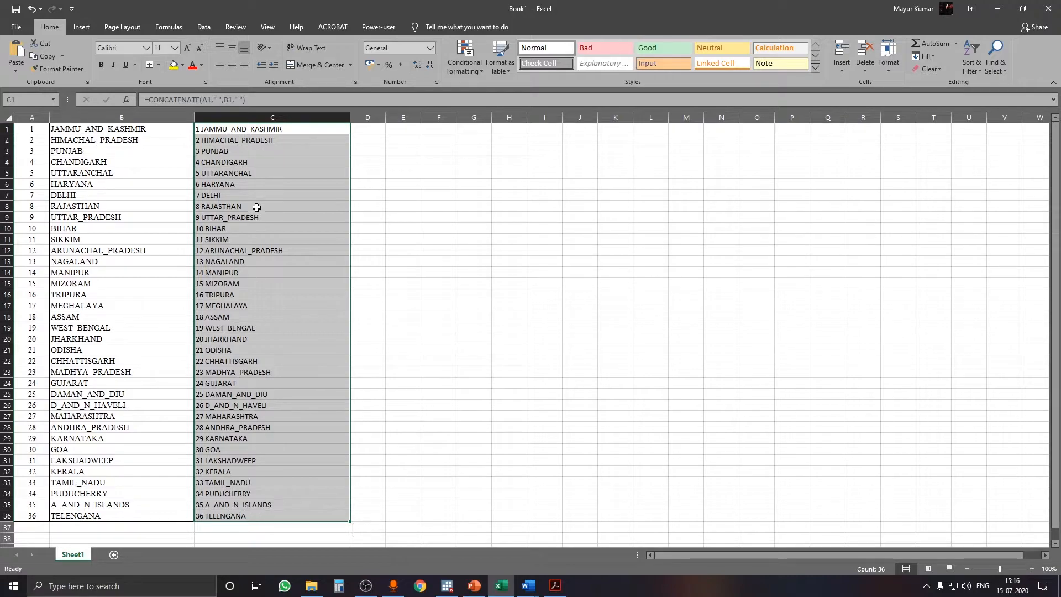
- Copy the joined labels in C1:C36 and paste them at F5 as values, transposed into a single row
click(446, 585)
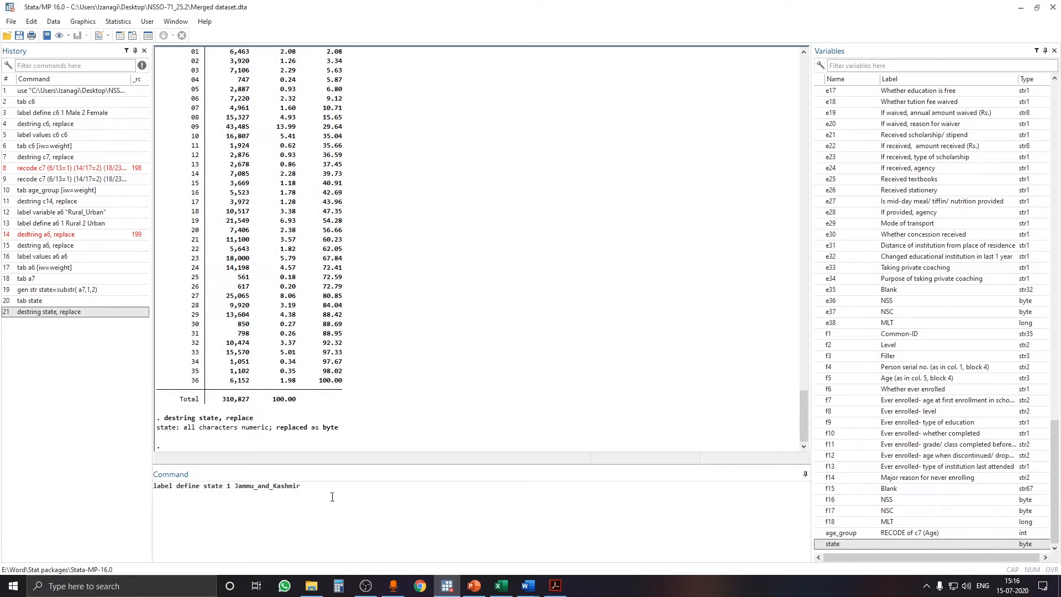
click(456, 579)
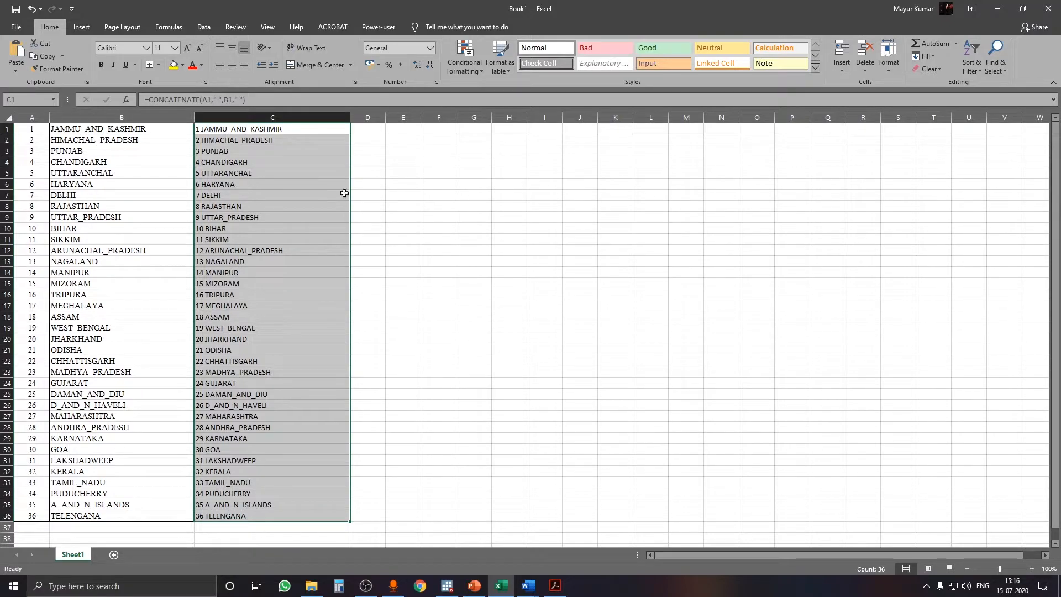
right_click(289, 171)
click(319, 193)
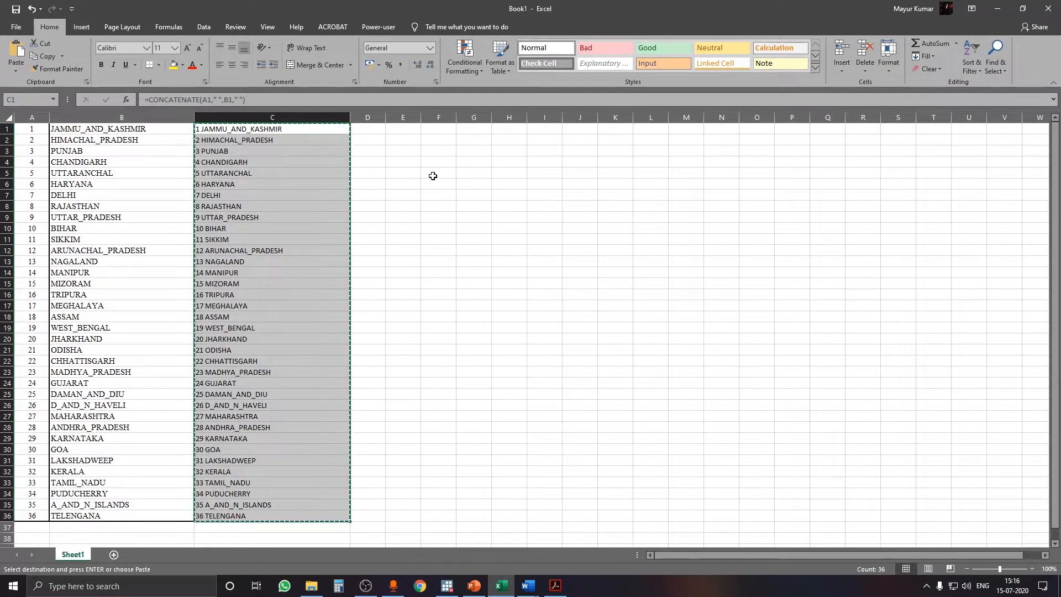
click(432, 173)
click(15, 74)
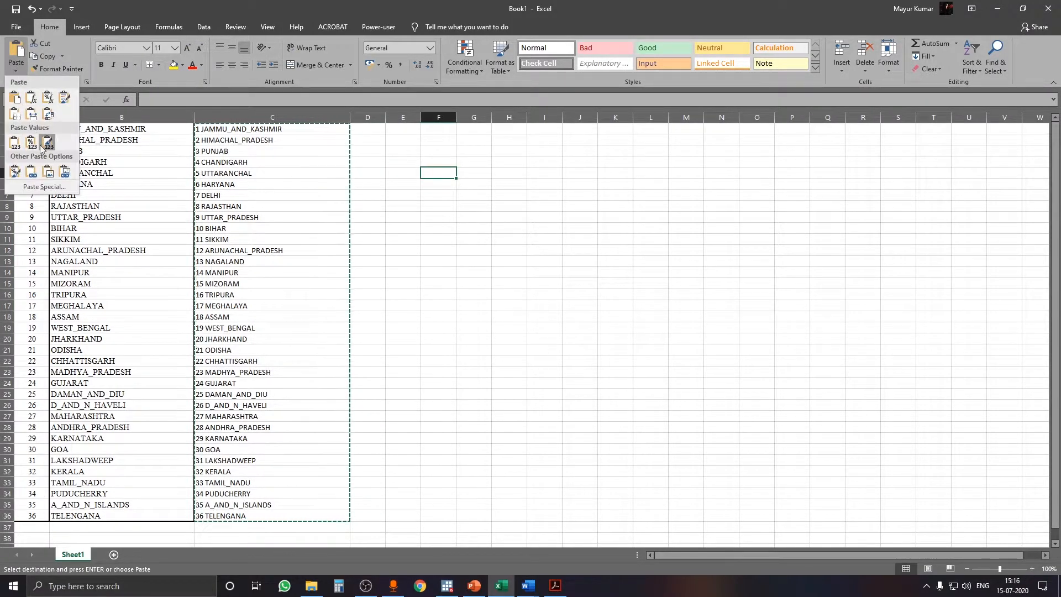
click(43, 190)
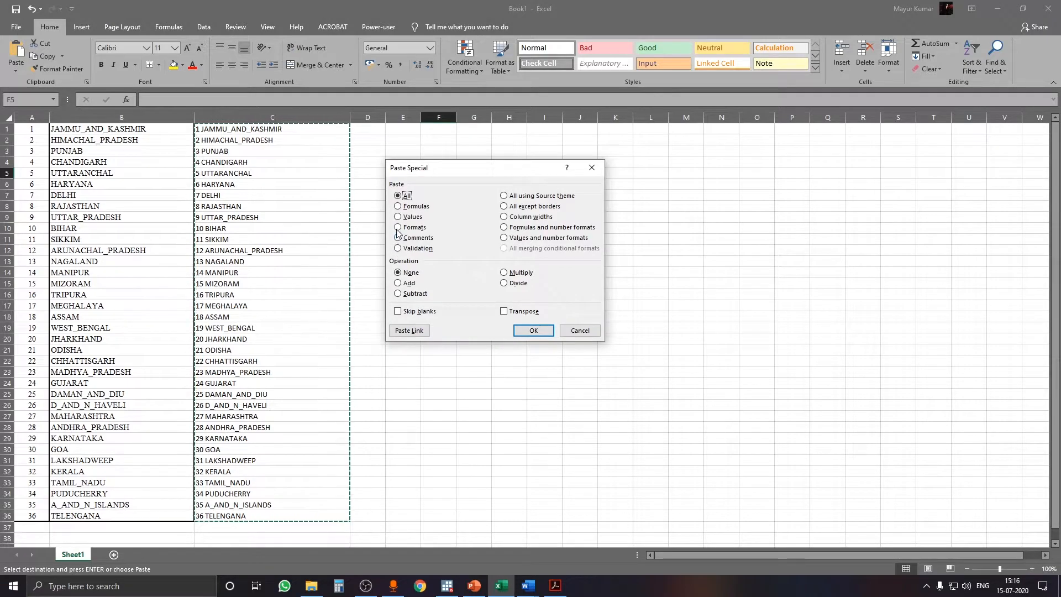
click(398, 218)
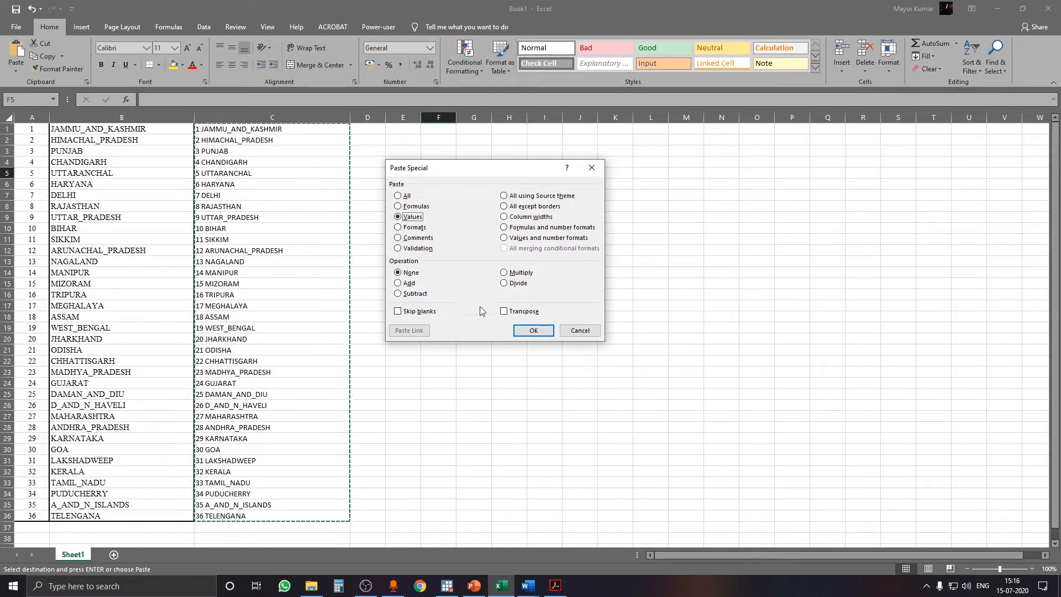
click(505, 312)
click(533, 331)
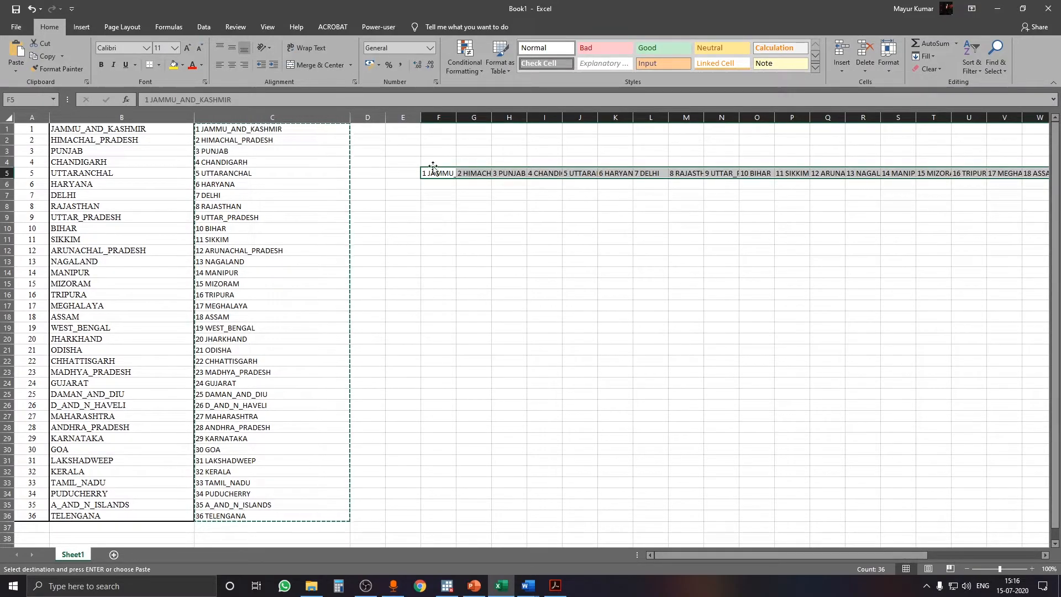
- Check the pending command in Stata and copy the transposed row of state labels starting at F5 in Excel
click(447, 586)
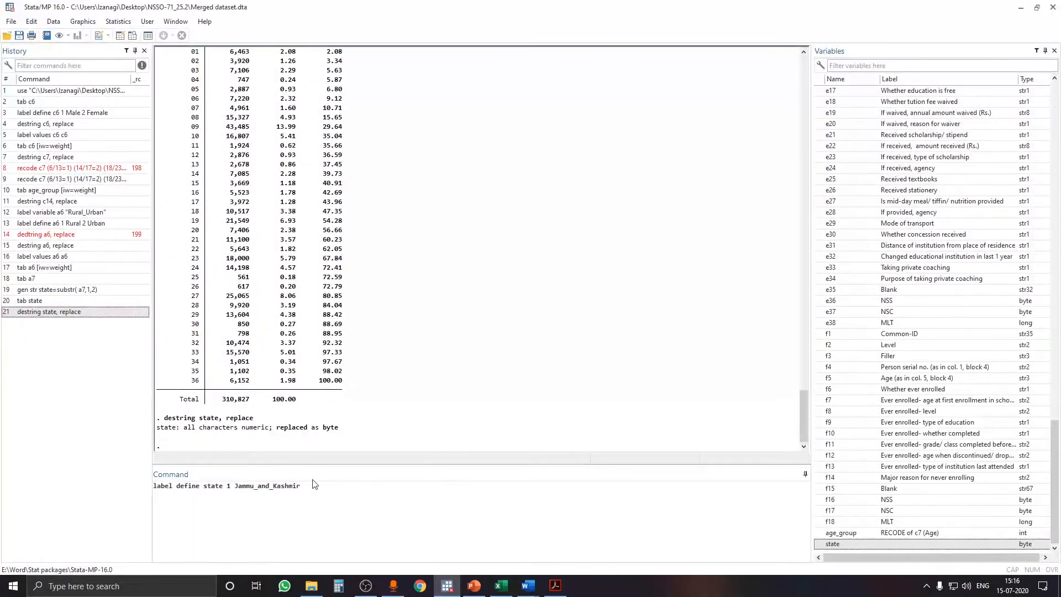
click(447, 586)
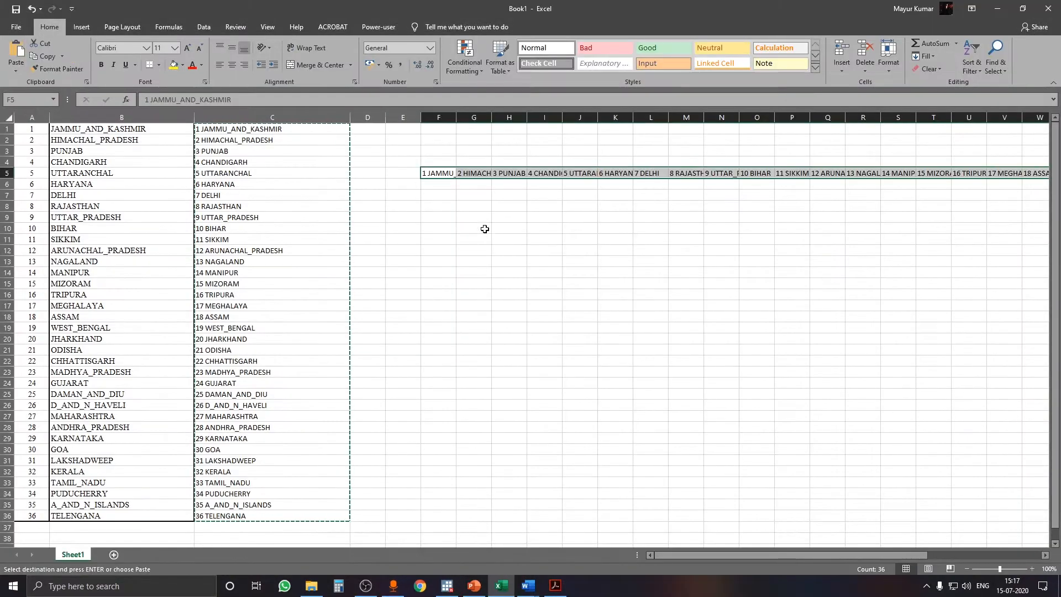
right_click(482, 175)
click(506, 194)
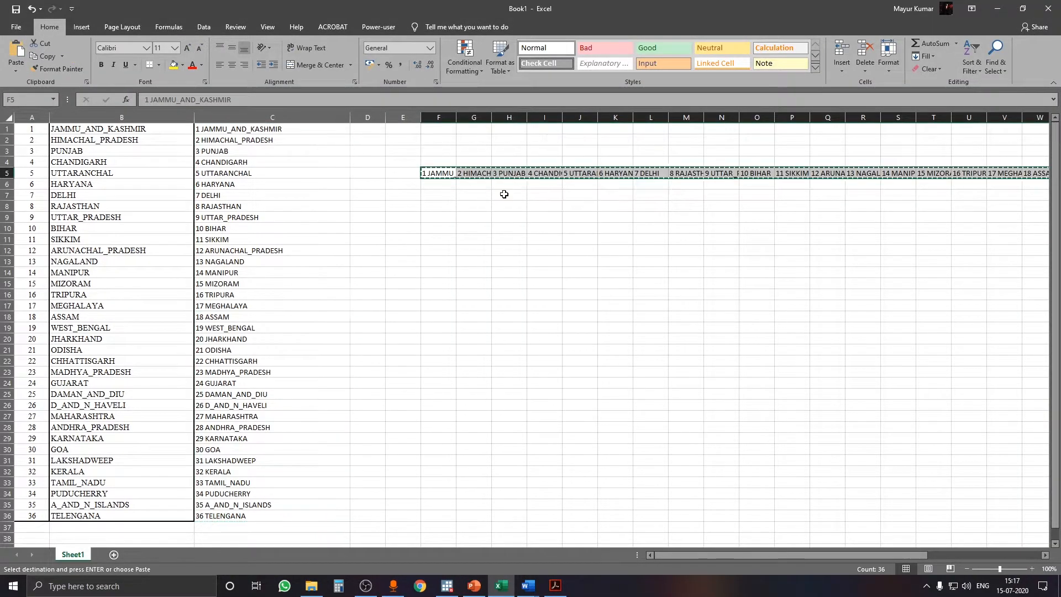
- In Stata, complete the label define state command with the copied code-name list from 1 JAMMU_AND_KASHMIR to 36 TELENGANA and run it
click(997, 9)
click(447, 586)
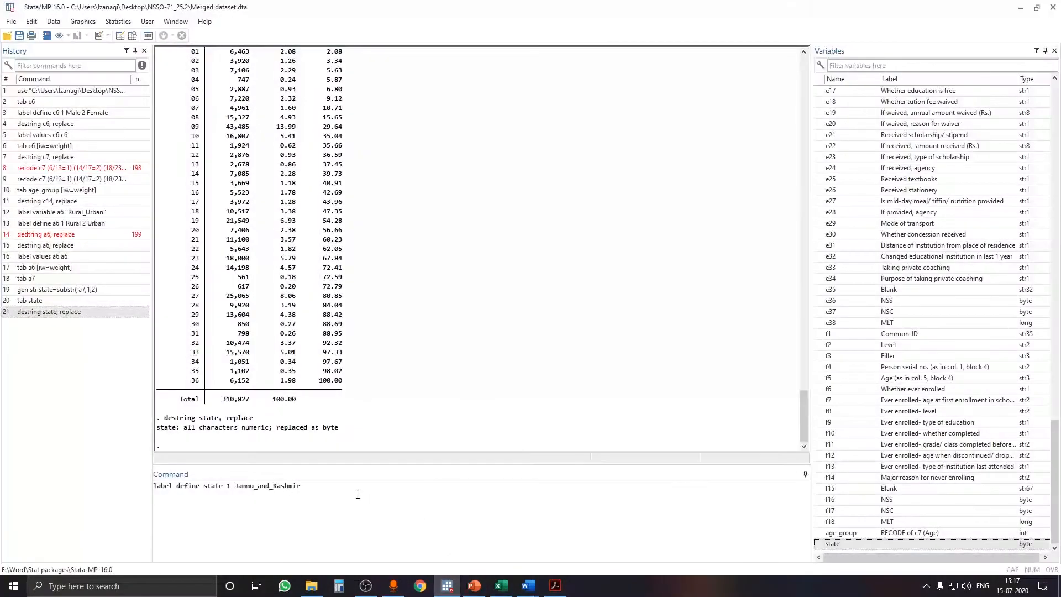
key(BackSpace)
key(BackSpace)
key(BackSpace)
key(BackSpace)
key(BackSpace)
key(BackSpace)
key(BackSpace)
key(BackSpace)
key(BackSpace)
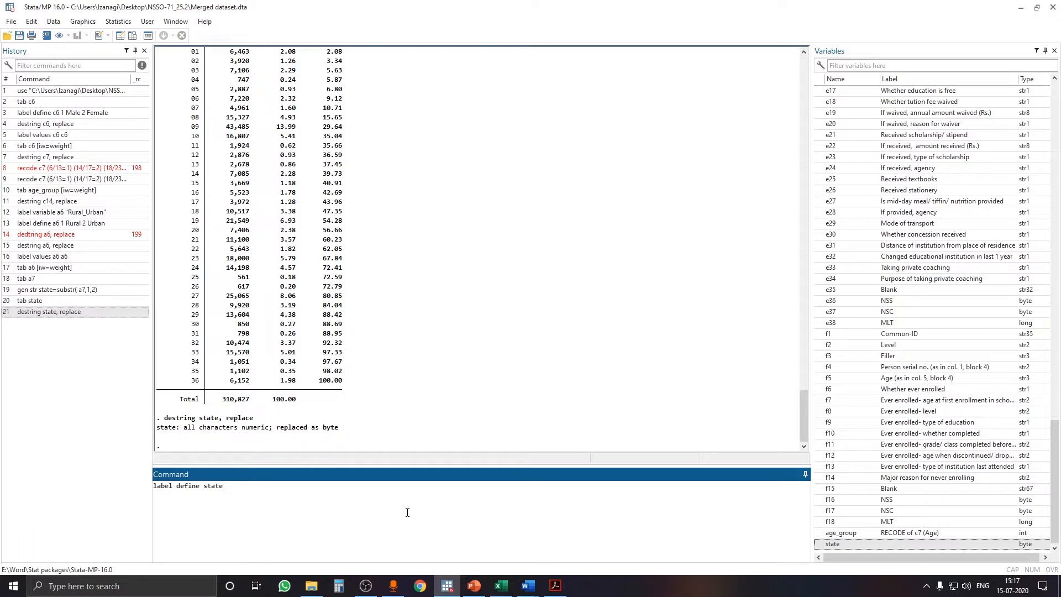
right_click(241, 482)
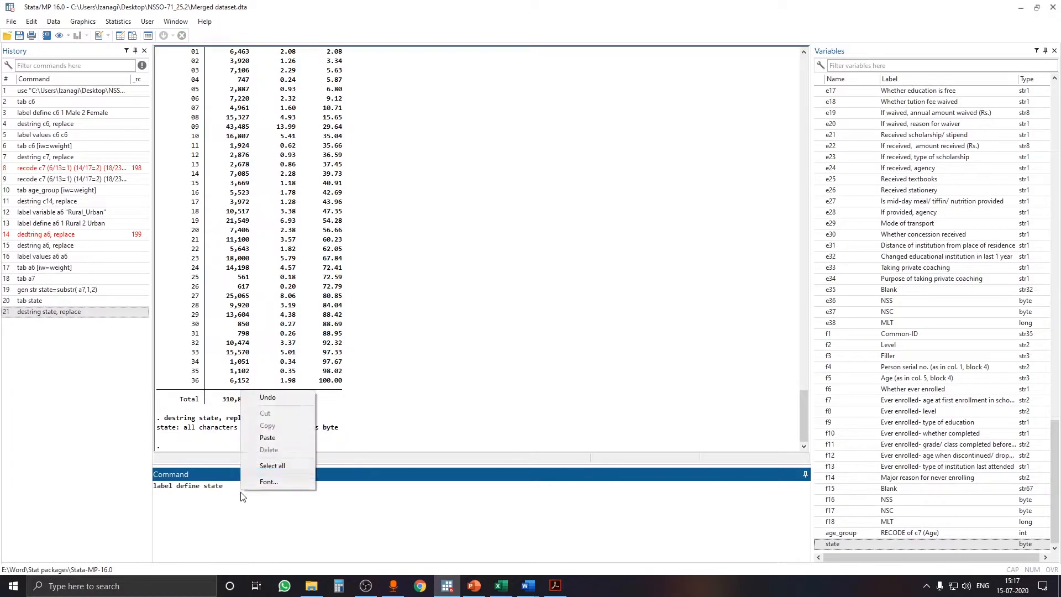
click(280, 437)
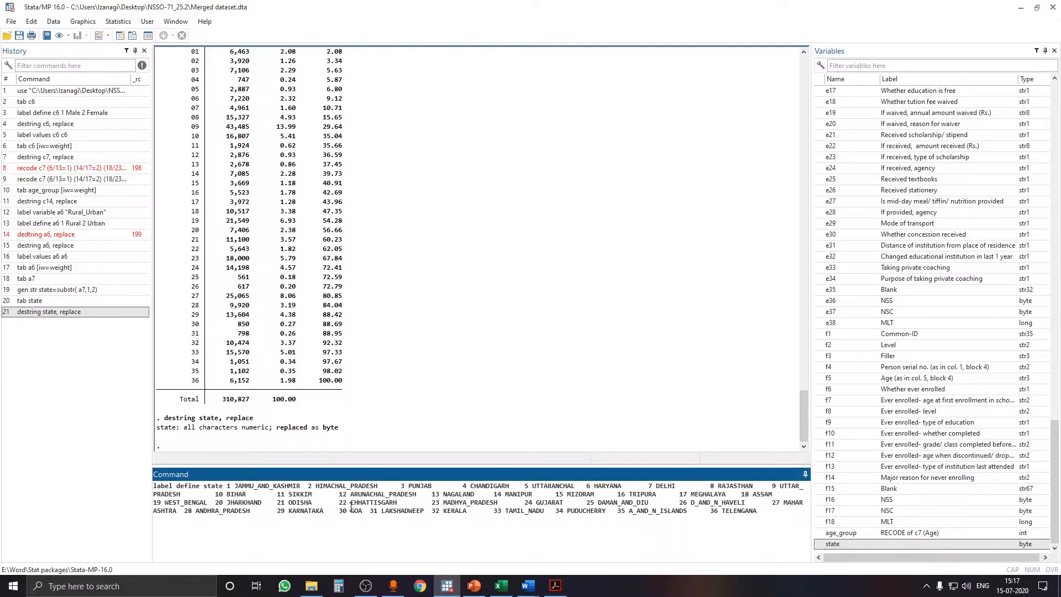
key(Return)
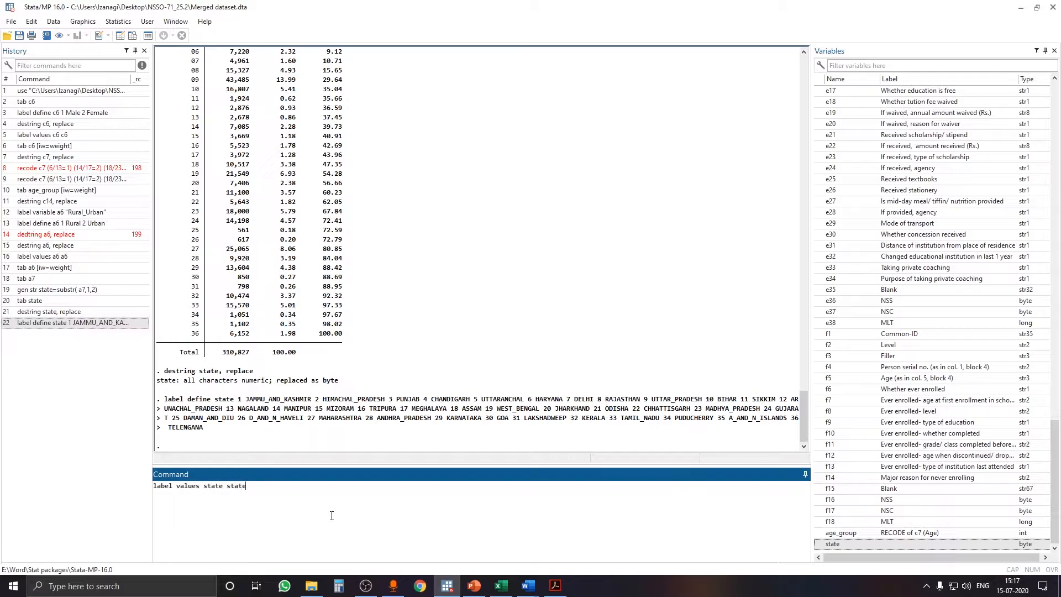
- Attach the state value labels with label values state state and run tab state [iw=weight] to review the weighted distribution
key(Return)
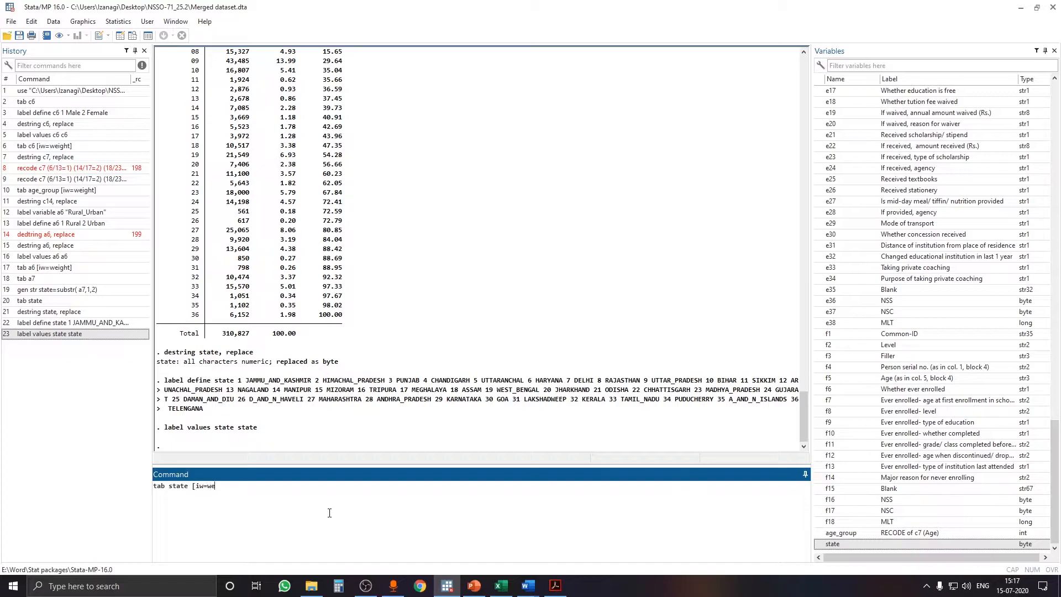
key(Return)
scroll(379, 229, up, 12)
scroll(378, 227, up, 4)
scroll(335, 216, down, 4)
scroll(199, 153, down, 1)
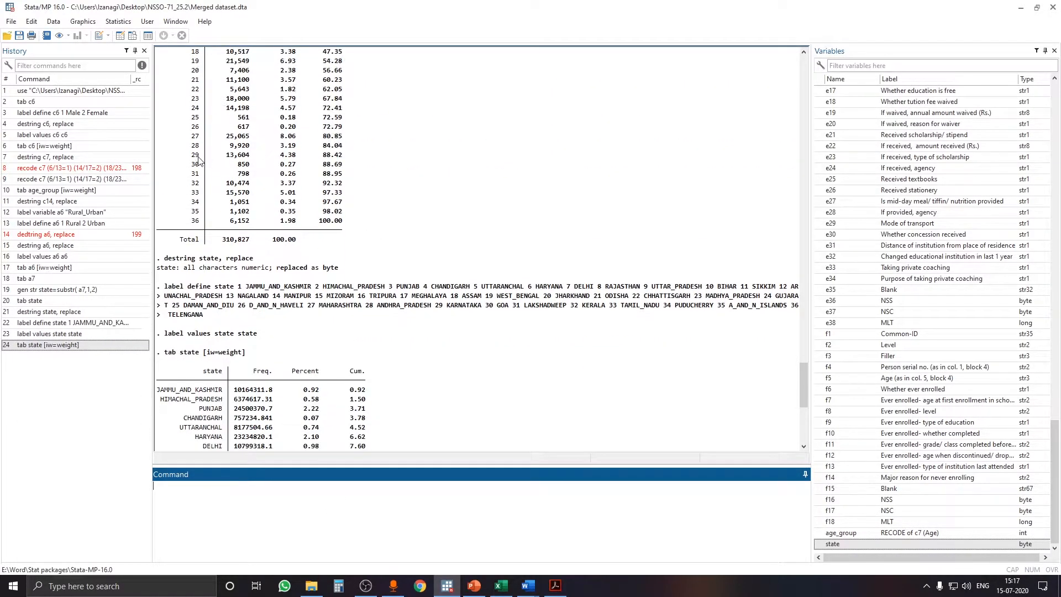
scroll(199, 156, down, 11)
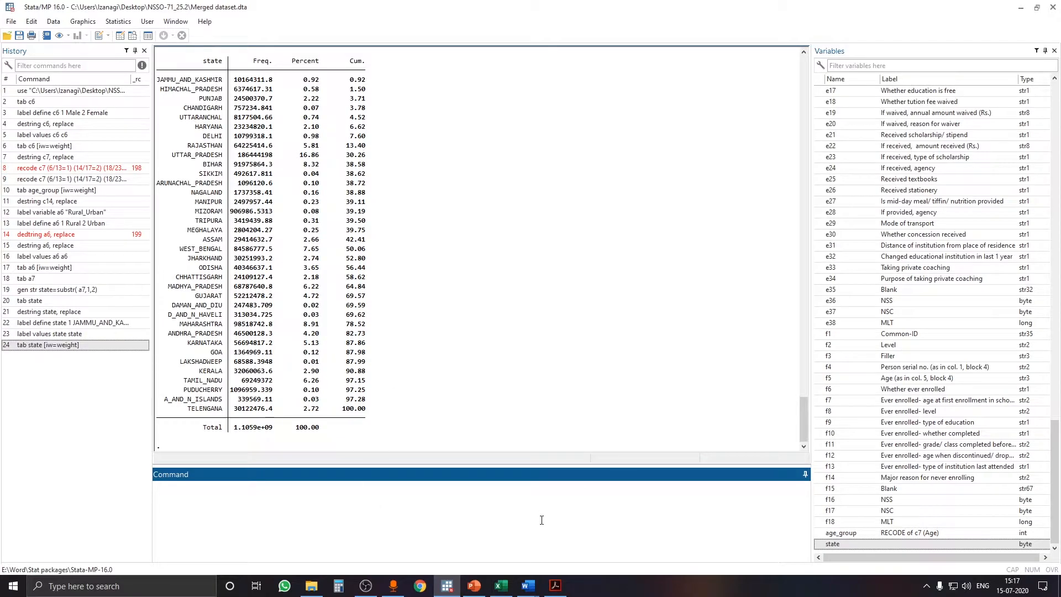
- Compare the labelled state tabulation in Stata with the state code-name list in Excel
click(501, 586)
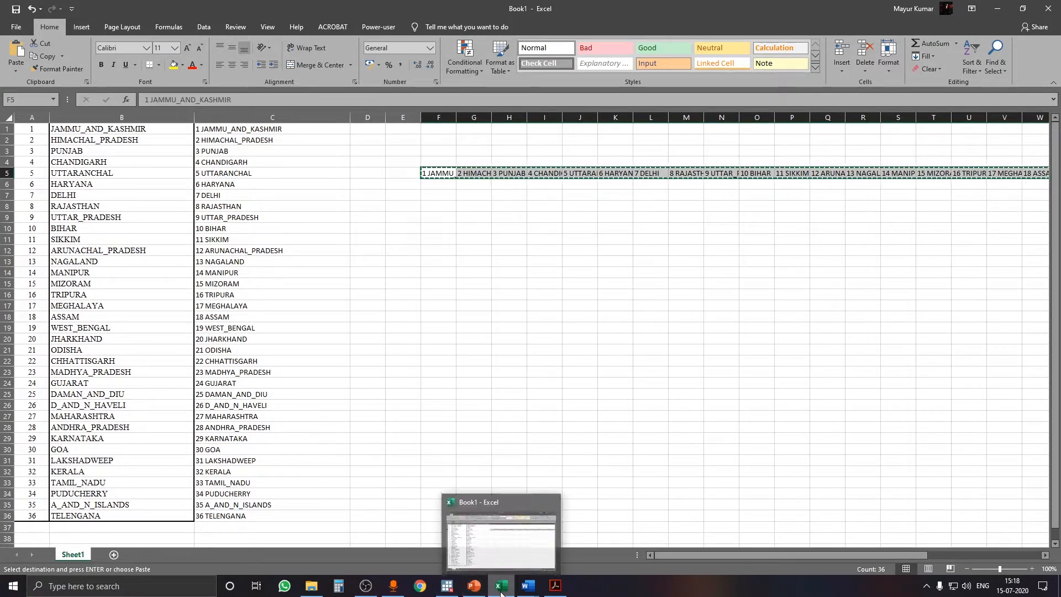
mouse_move(355, 592)
click(447, 586)
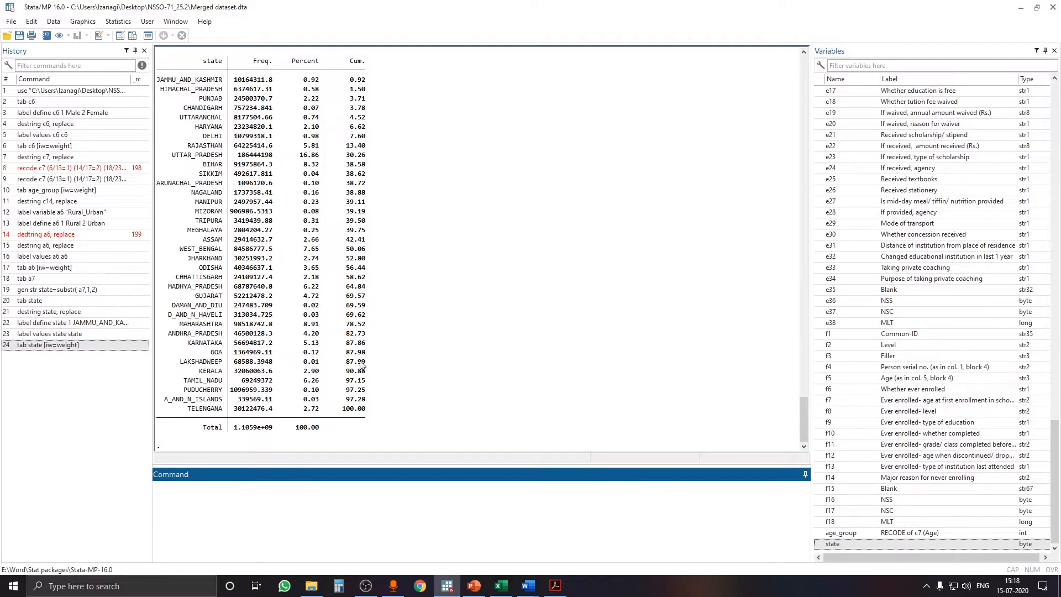
scroll(359, 362, up, 5)
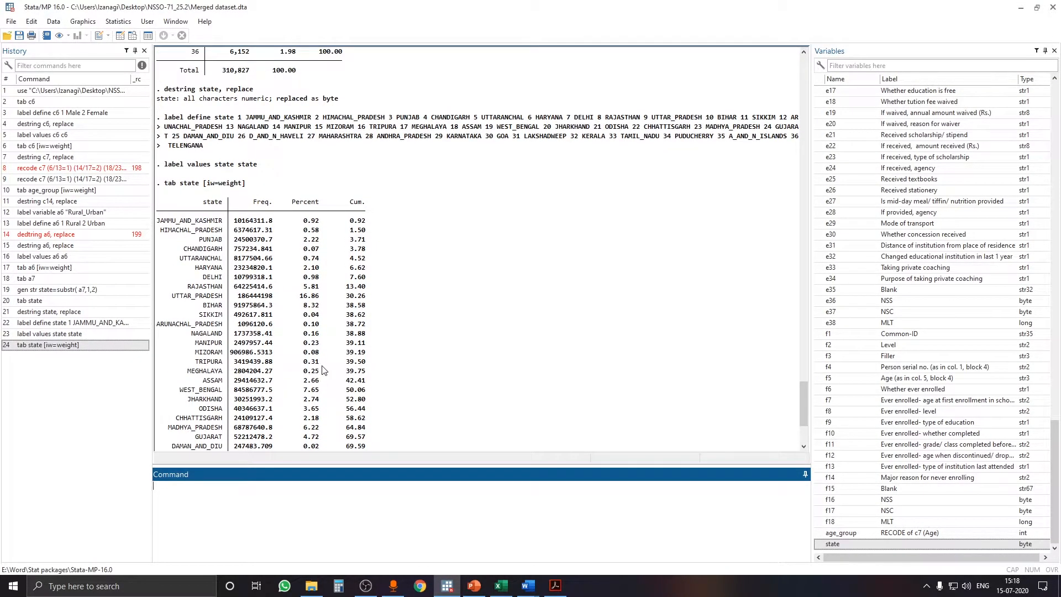
scroll(323, 370, down, 5)
click(501, 586)
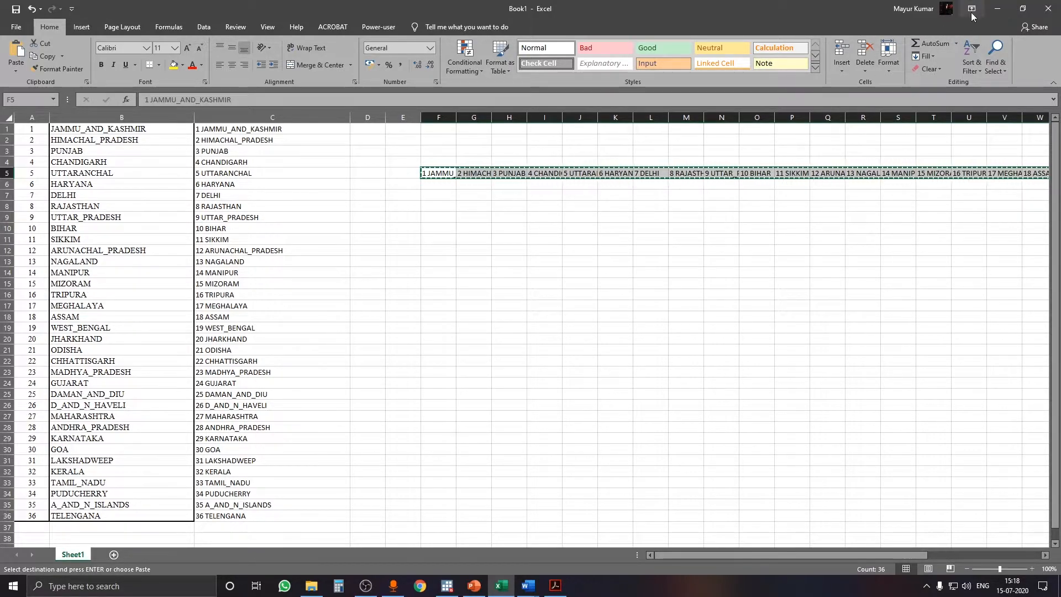
click(988, 11)
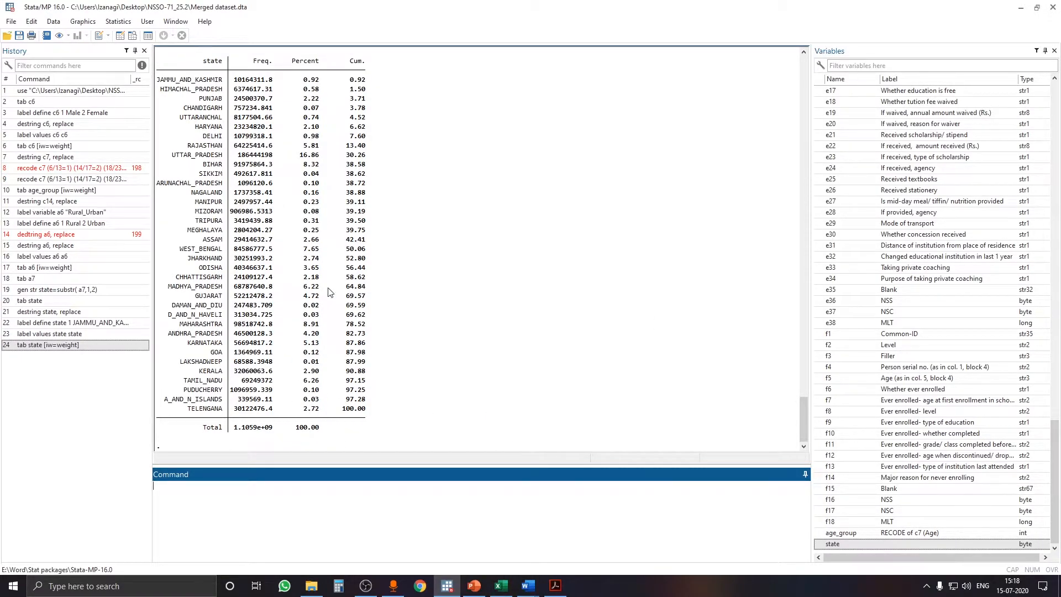
- Review the variables slide in PowerPoint and Table 7 in the Acrobat PDF report, and return to Stata
click(474, 586)
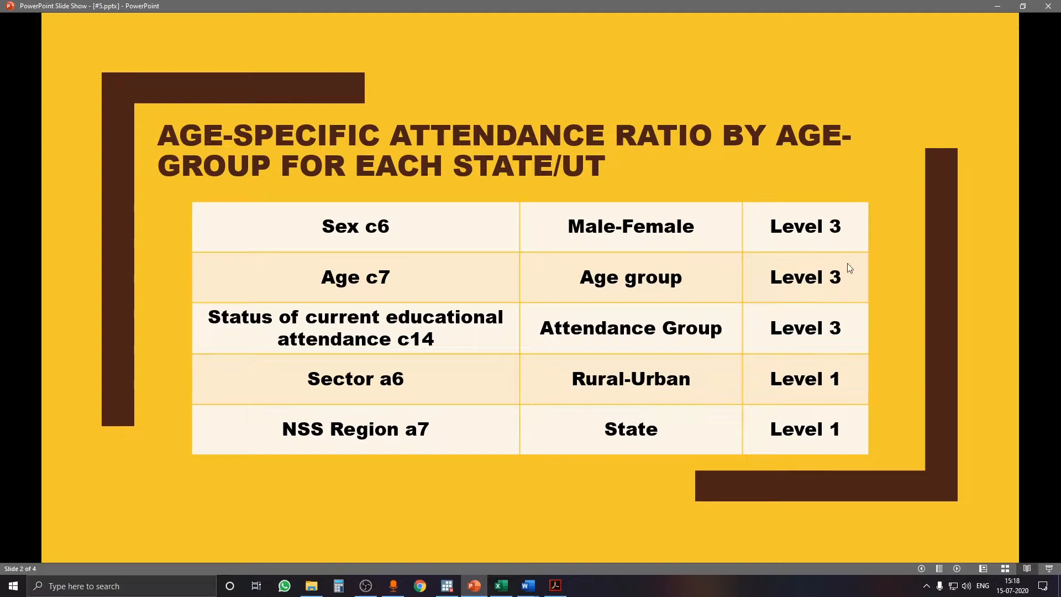
click(996, 5)
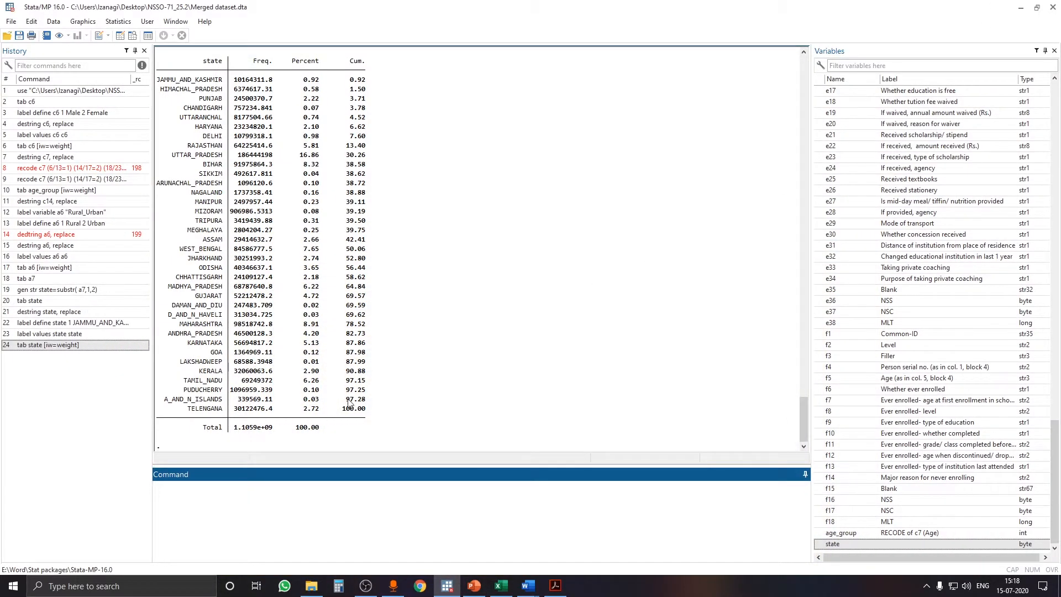
click(555, 585)
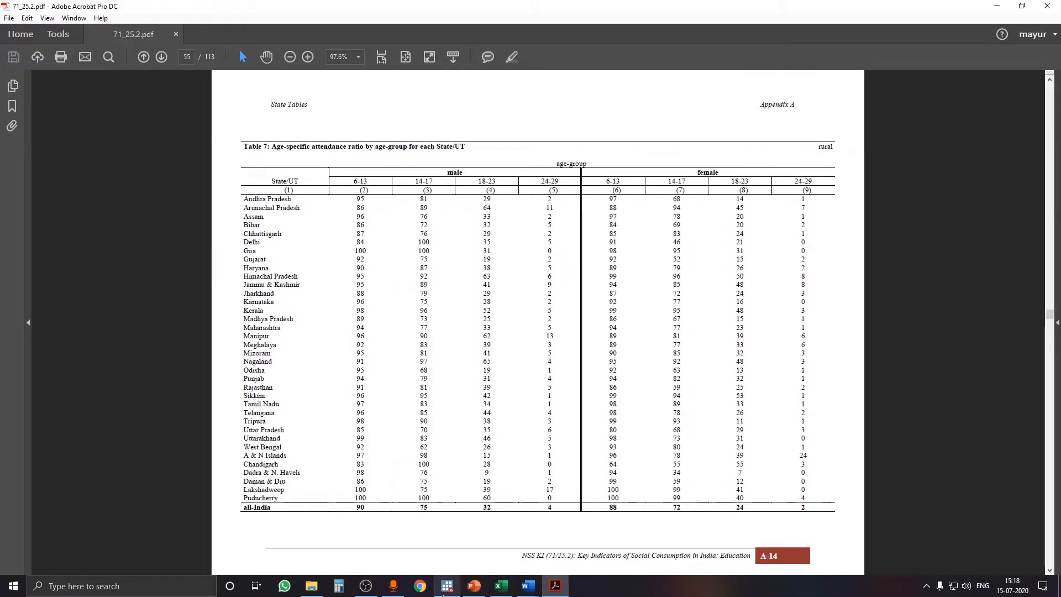
mouse_move(452, 590)
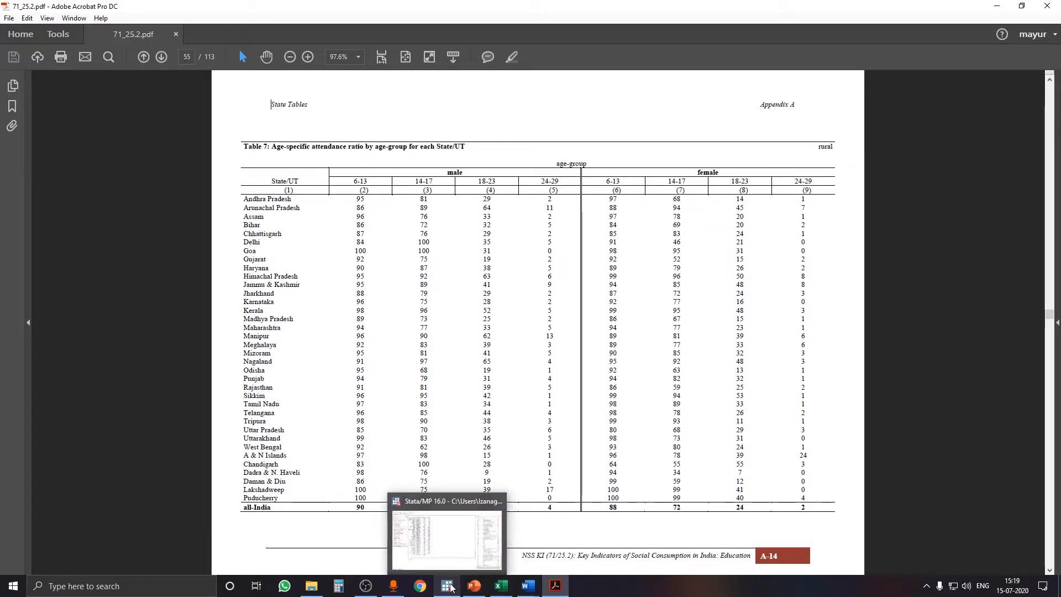
click(452, 589)
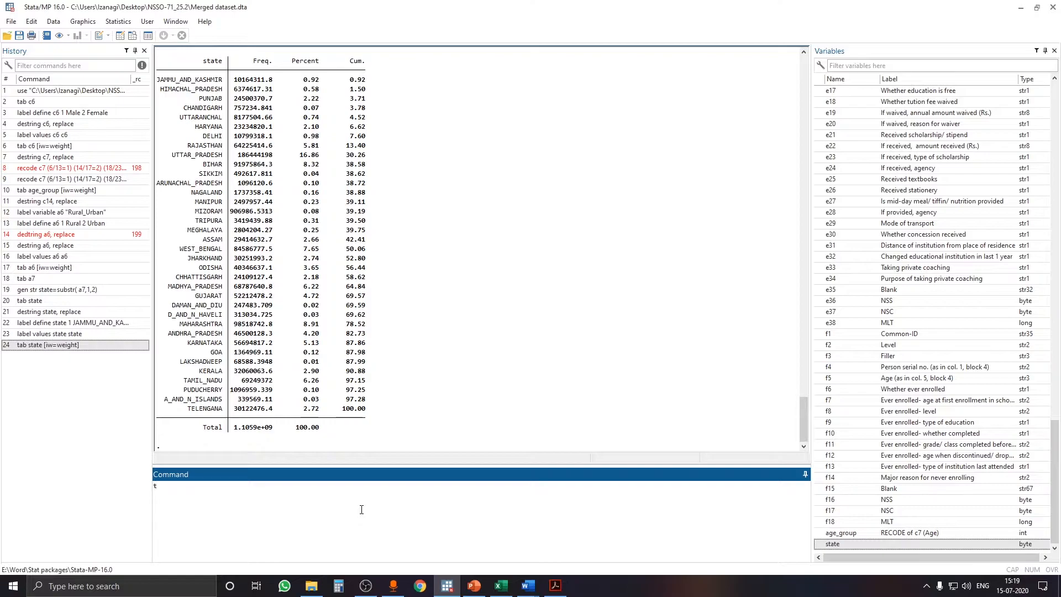
- Consult Table 7 and the variables slide, and begin the Stata command tab state c14 [iw=weight] if
click(555, 586)
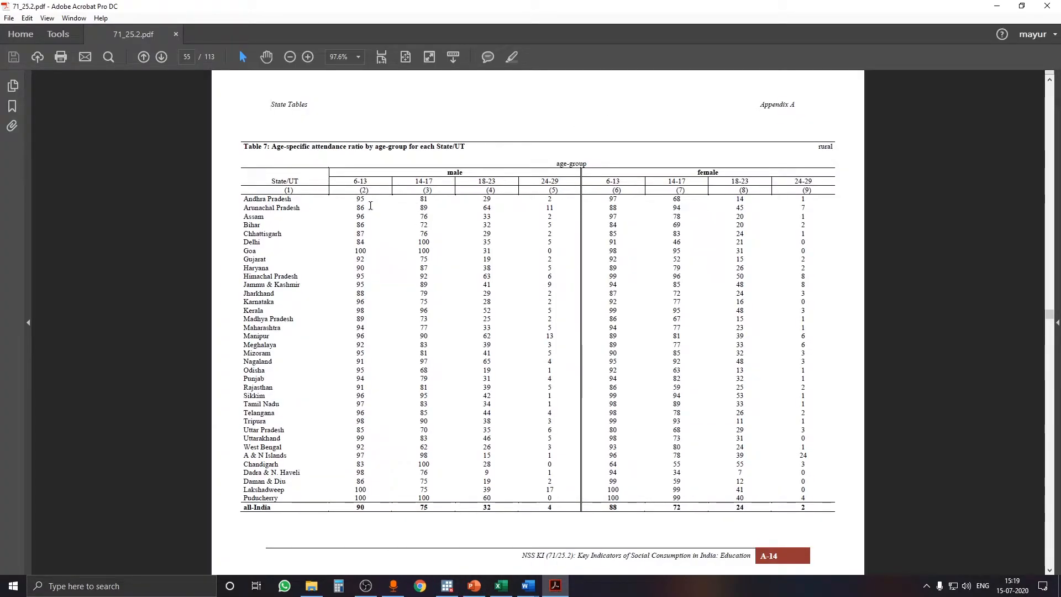
key(alt+Tab)
text(t)
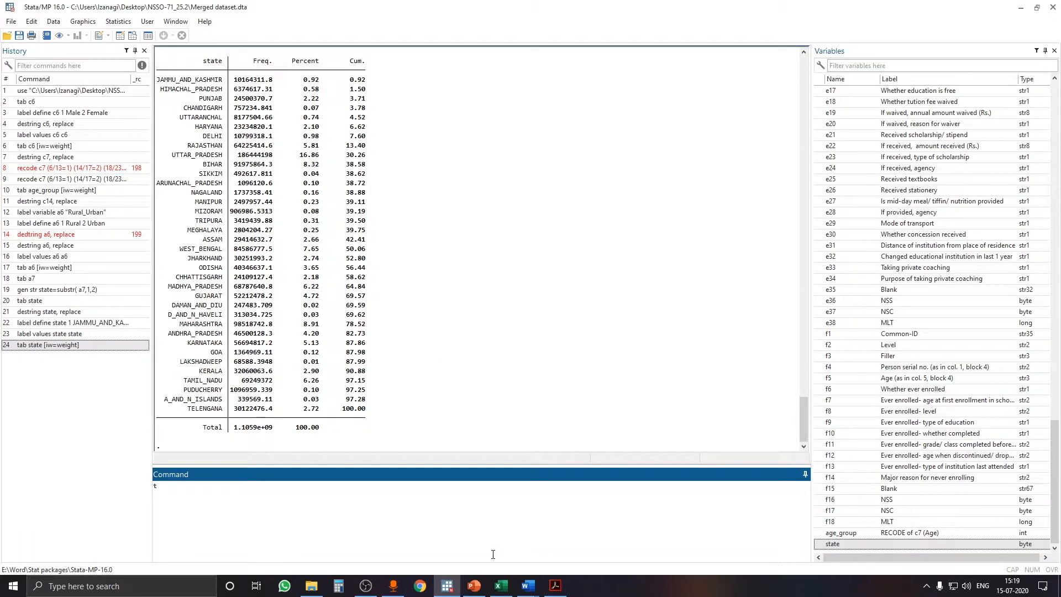
click(555, 586)
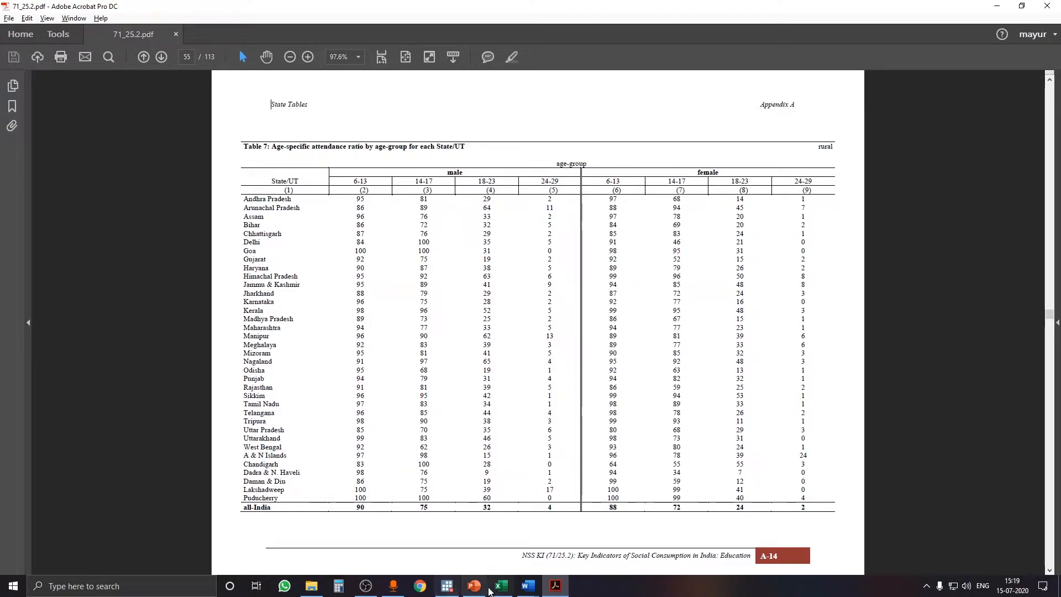
click(474, 585)
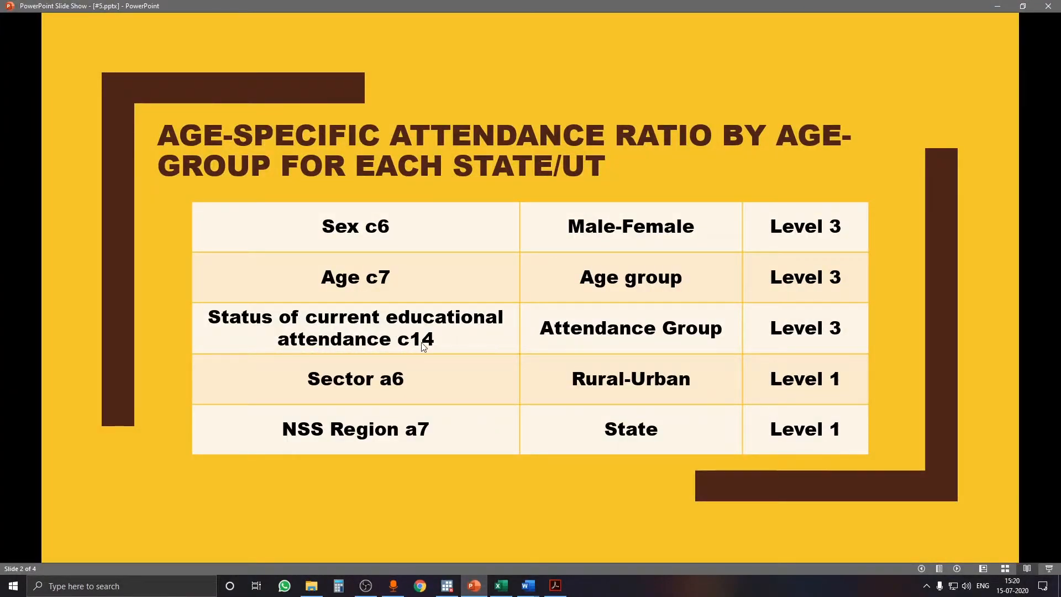
key(alt+Tab)
key(Tab)
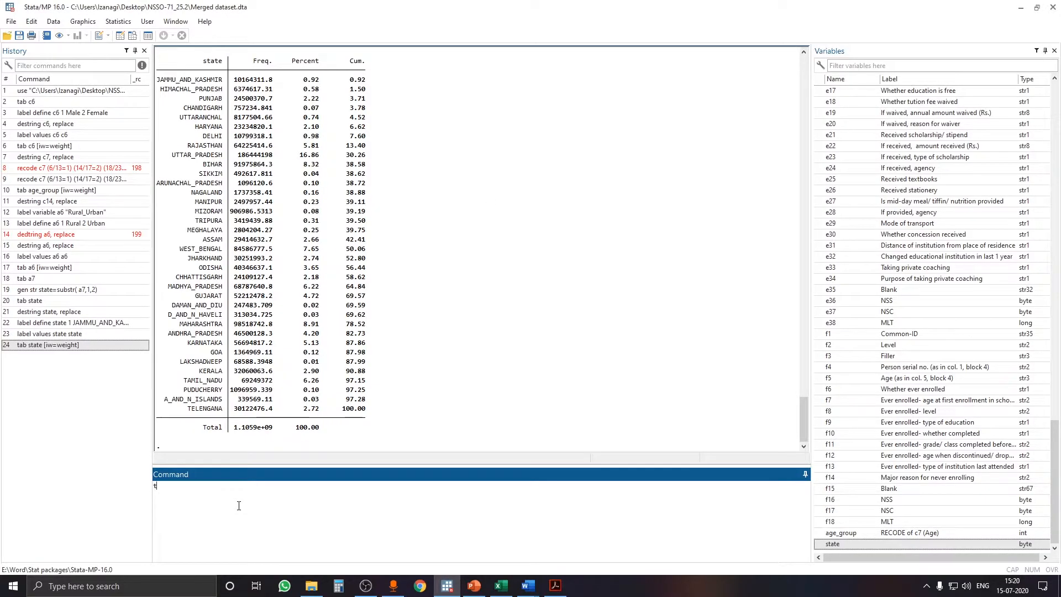
text(state c14 [iw=weight] if)
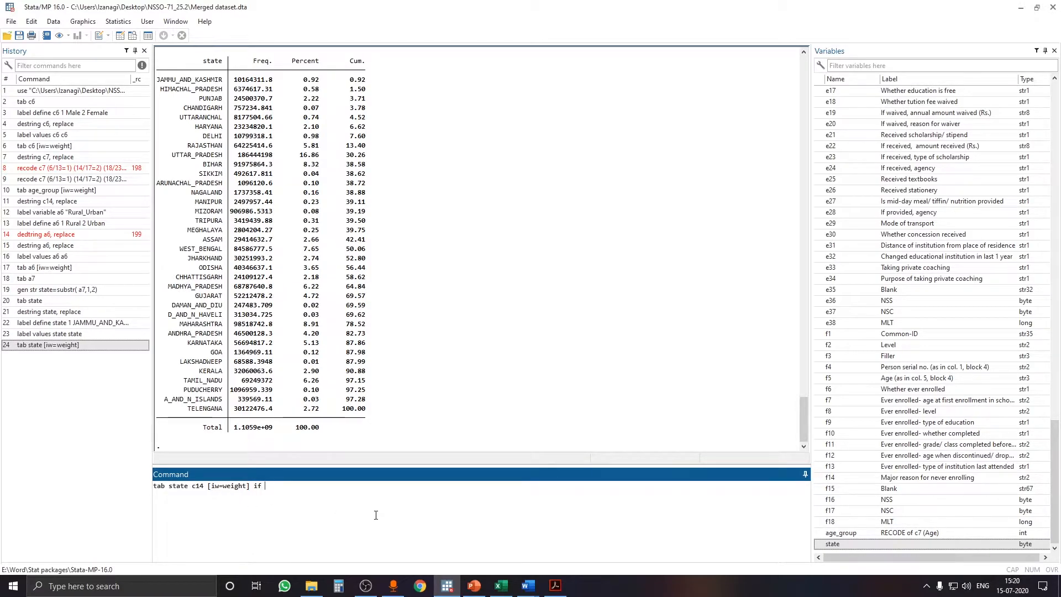
- Check the age-group columns of Table 7 in the PDF and add the condition age_group==1 to the pending Stata command
mouse_move(500, 594)
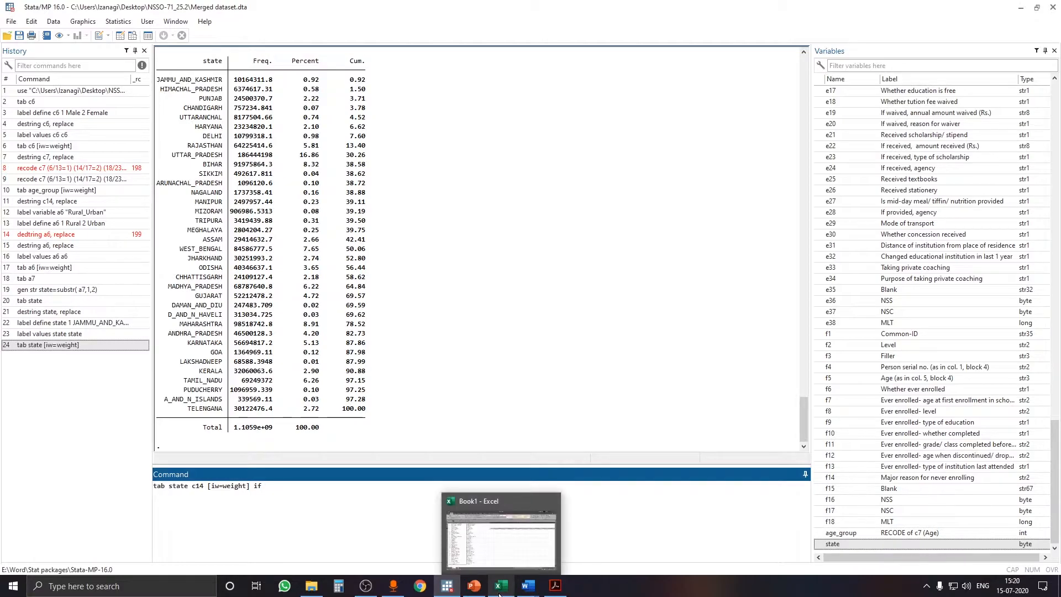
click(554, 590)
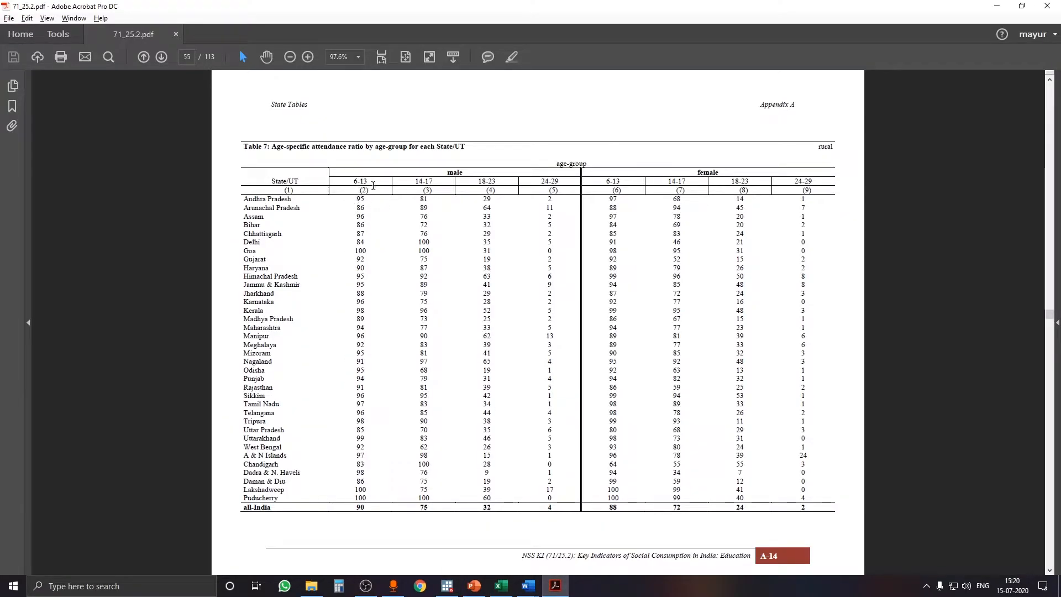
key(alt+Tab)
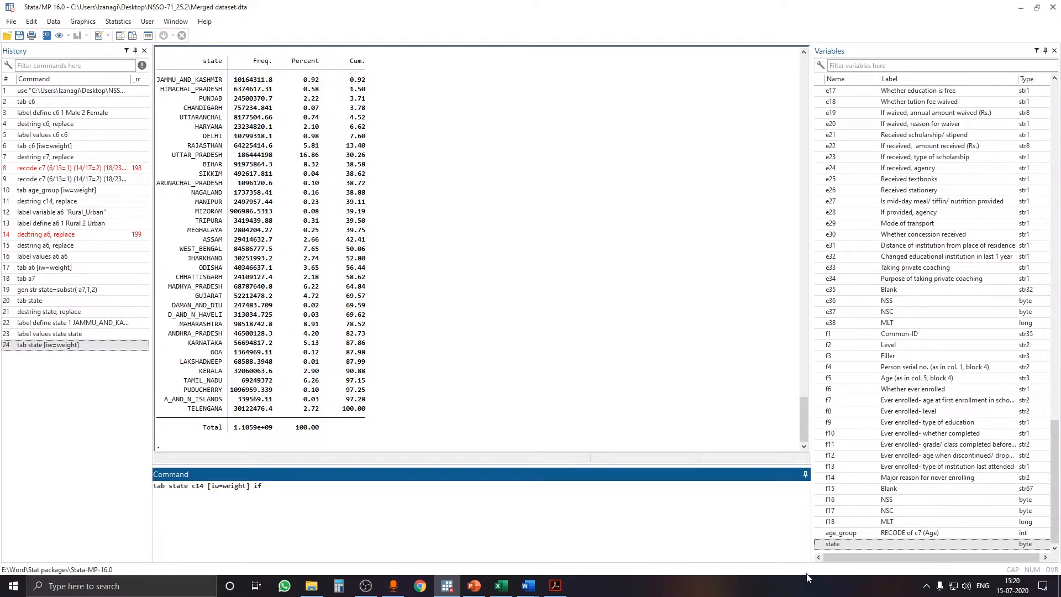
double_click(823, 533)
click(538, 542)
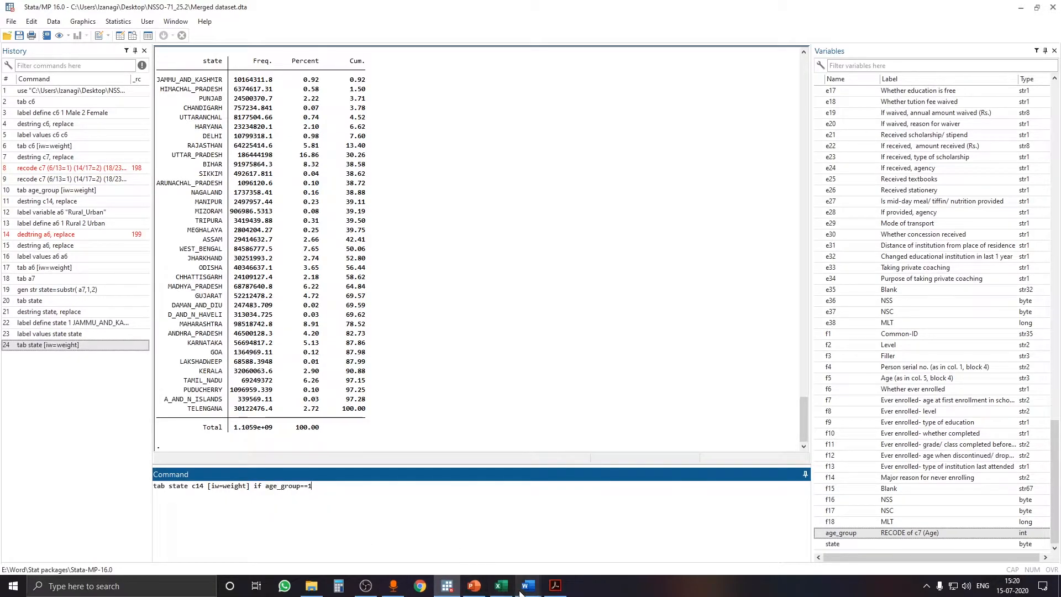
- Check Table 7 for the sector and extend the pending Stata command with & a6==1 to restrict it to rural
click(556, 586)
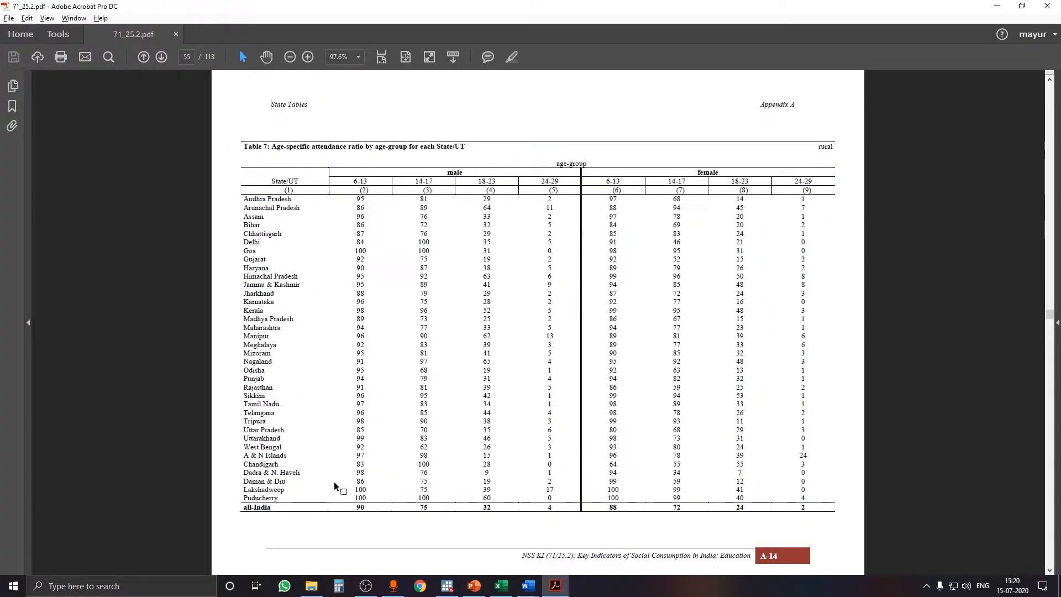
click(559, 587)
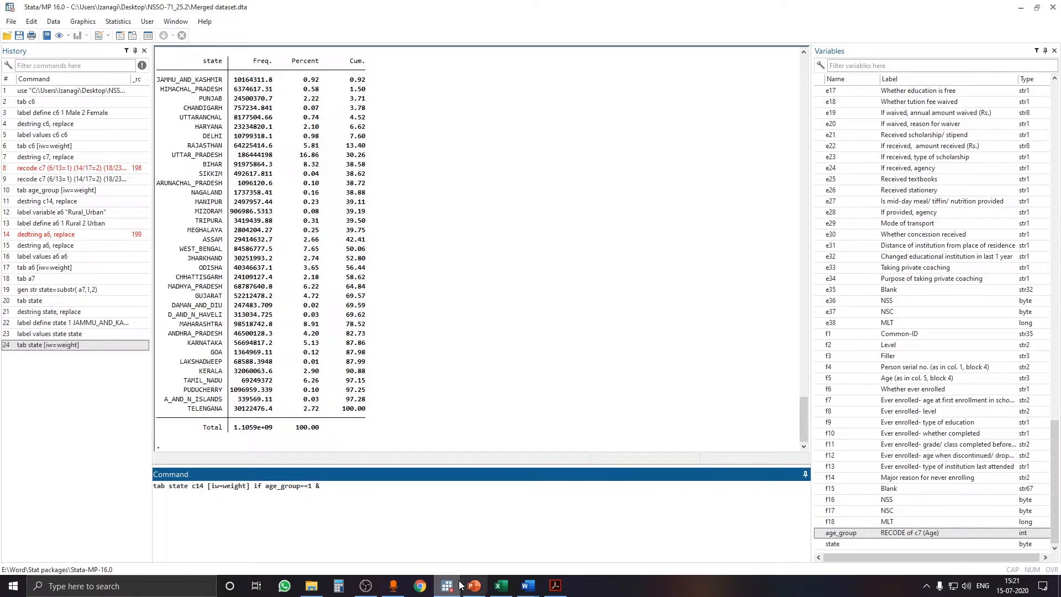
mouse_move(478, 587)
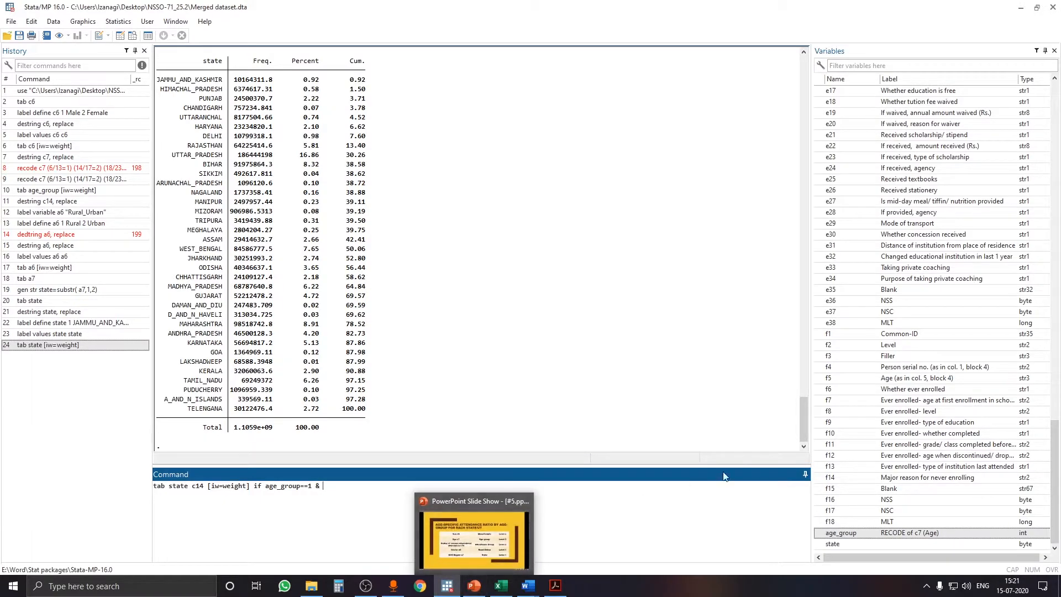
scroll(878, 204, up, 14)
scroll(879, 204, up, 20)
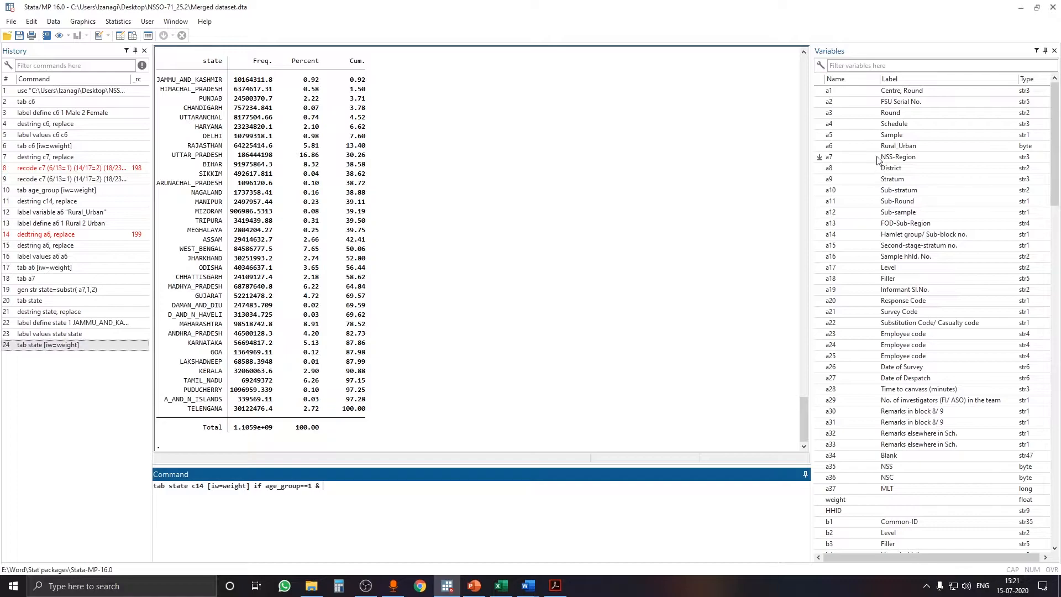
click(820, 147)
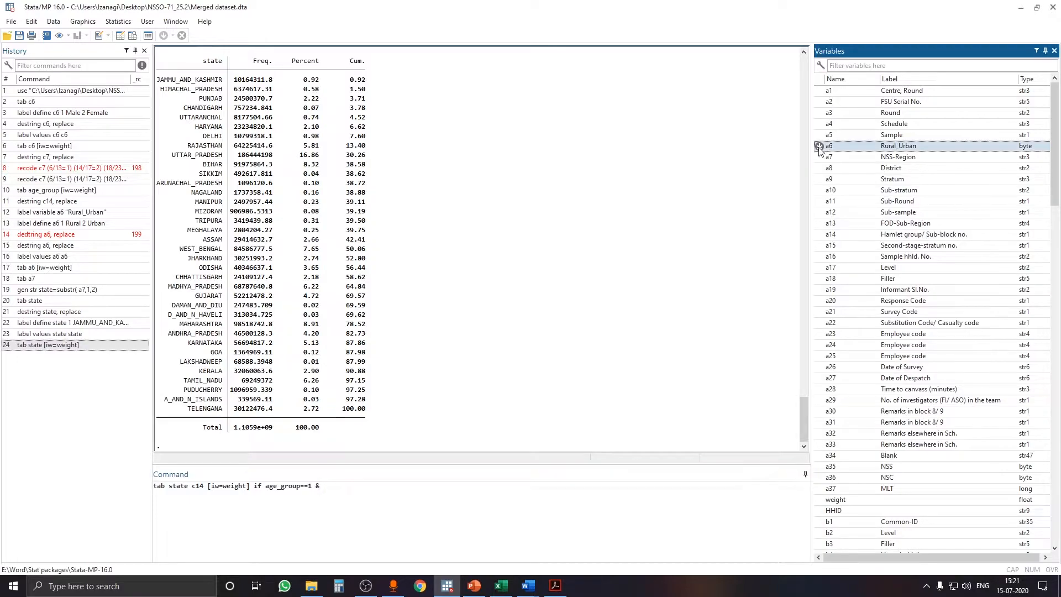
click(359, 489)
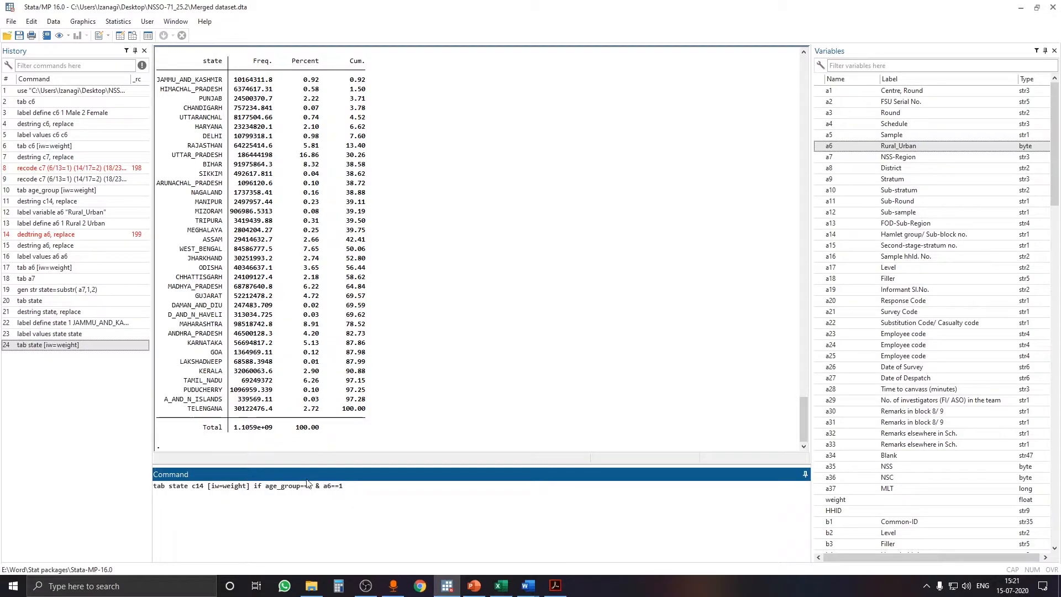
- Check the sector and sex headings of Table 7 in the PDF and append & to the pending Stata command for another condition
click(555, 585)
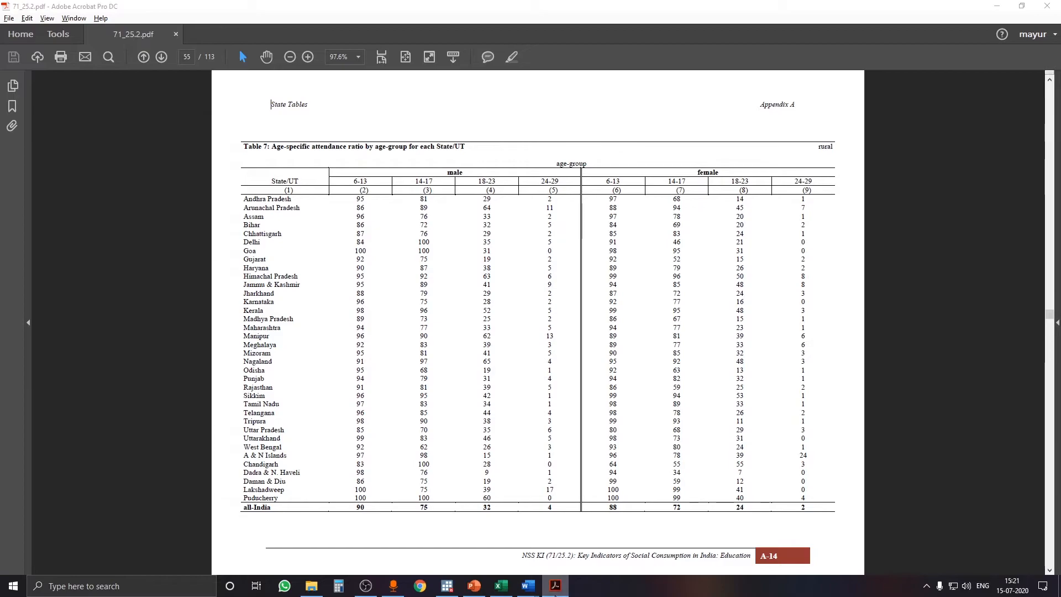
key(alt+Tab)
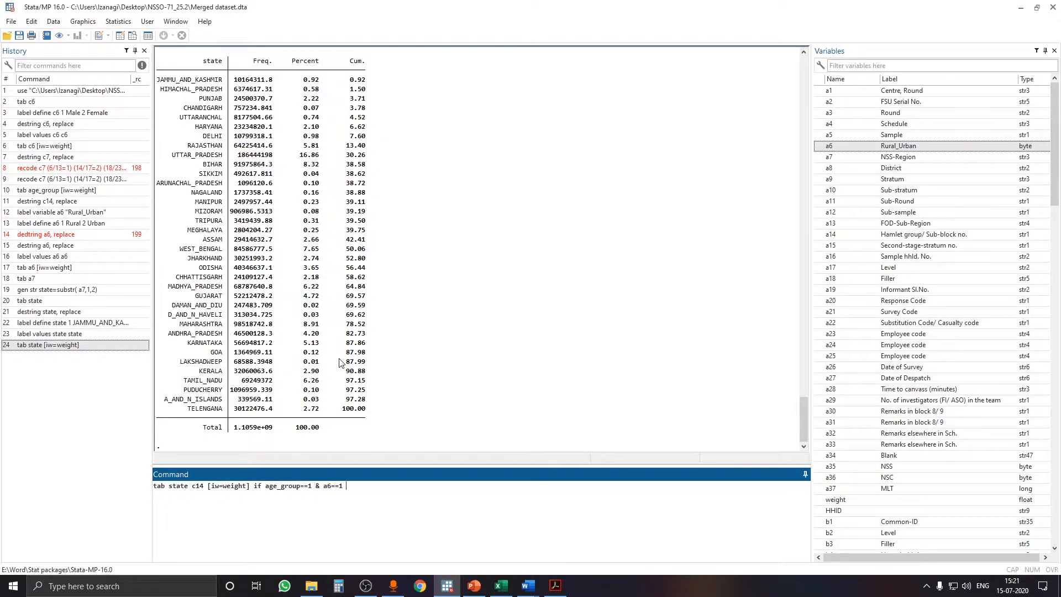
text(%)
scroll(868, 374, down, 12)
scroll(868, 373, down, 1)
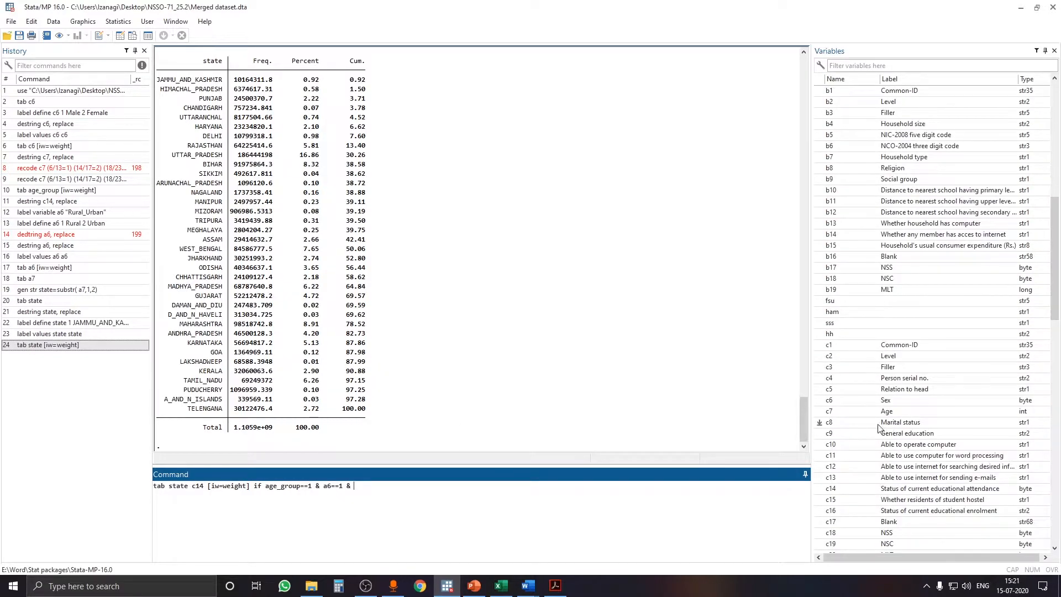
click(555, 586)
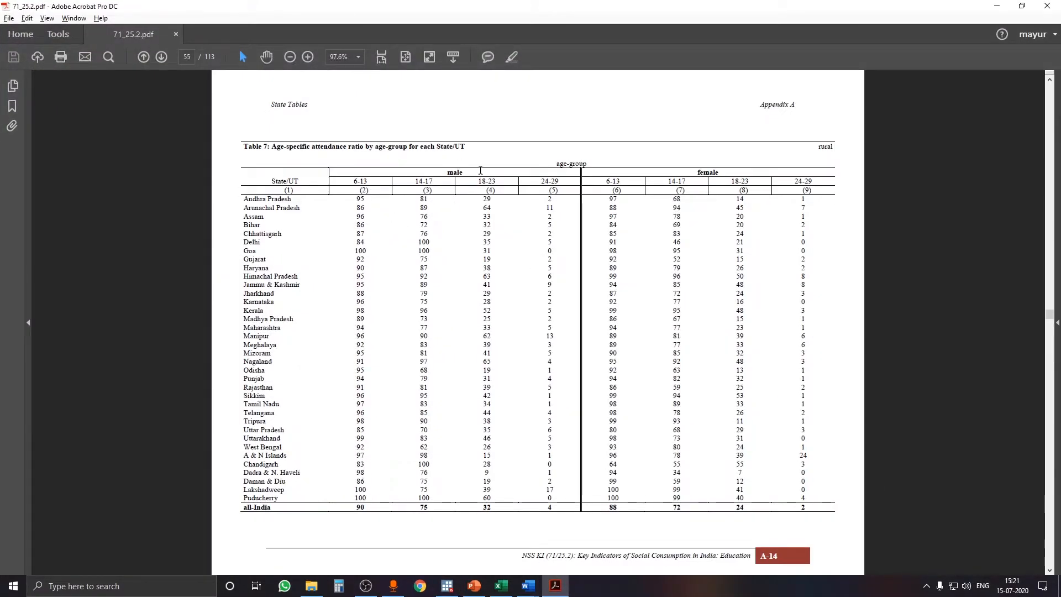
click(555, 586)
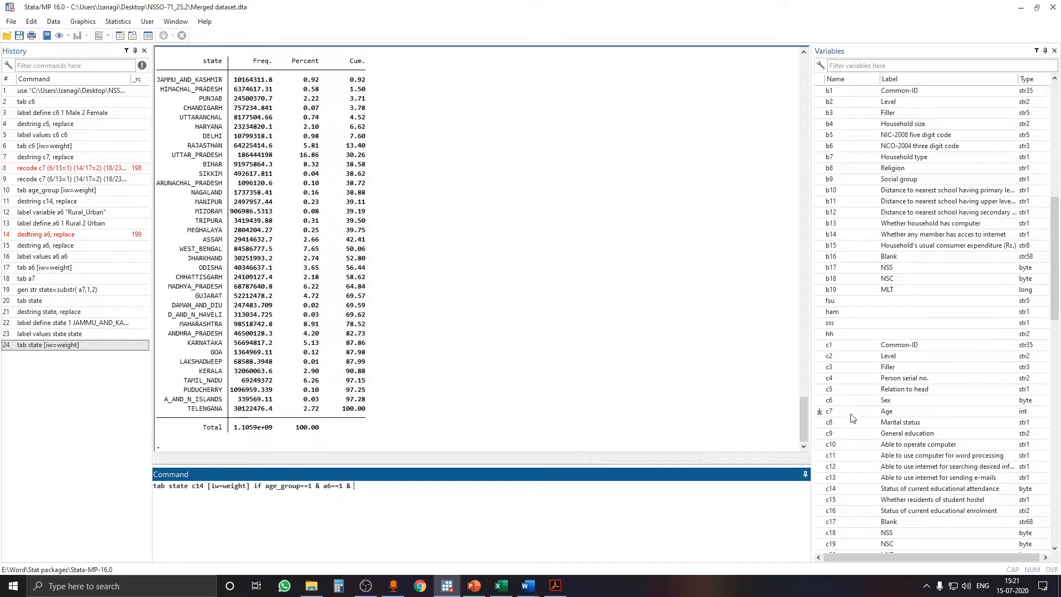
- Complete the pending command with the sex condition c6==1 and the options nof row, and run the tabulation
click(824, 400)
click(437, 491)
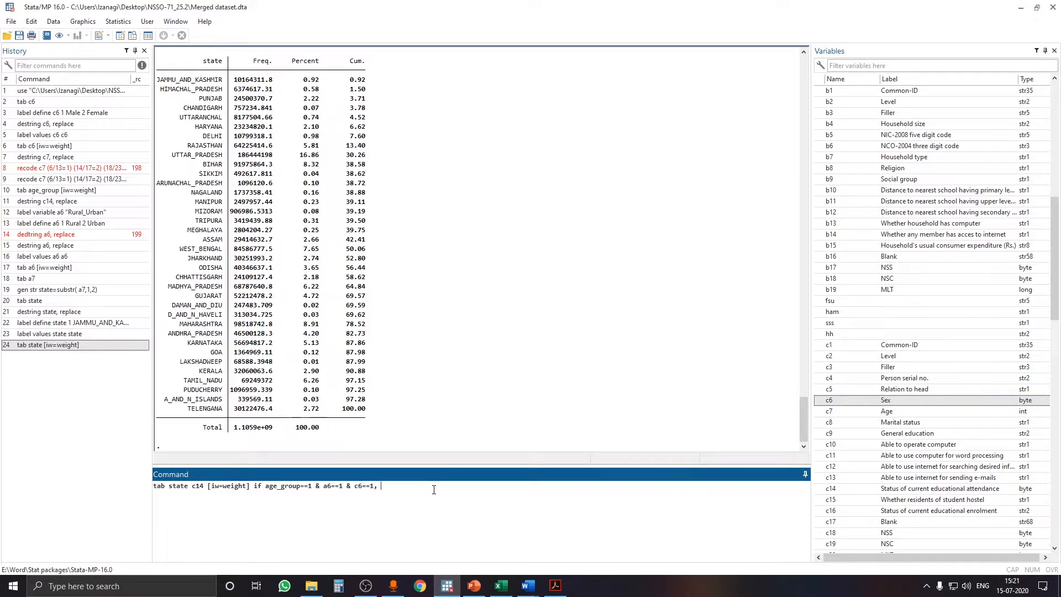
text(==1, nof row)
key(Return)
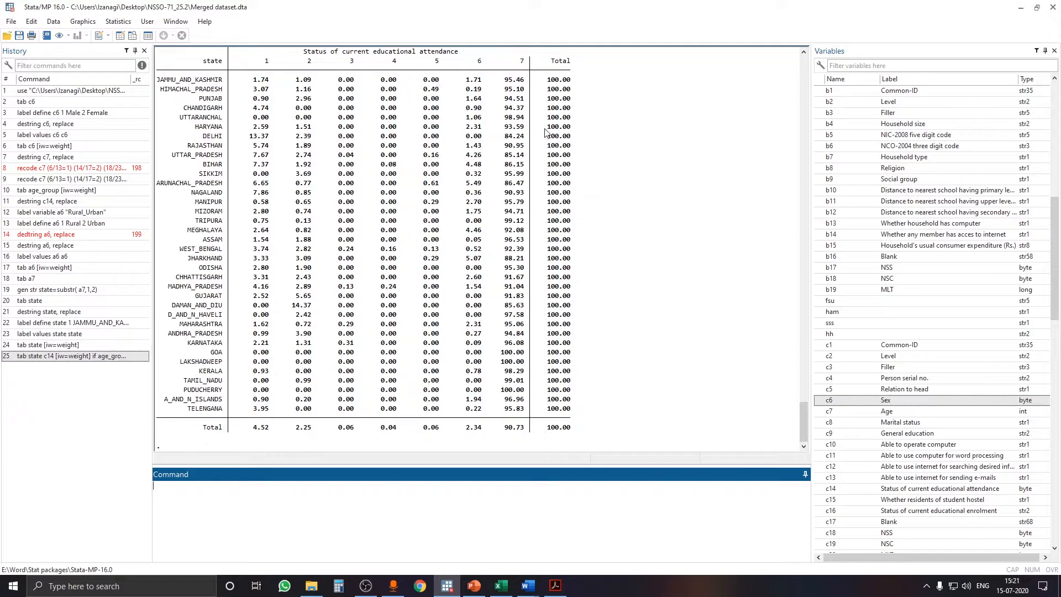
- Compare the attendance code 7 percentages in the Stata output with the rural male 6-13 column of Table 7, highlighting the Bihar row
scroll(550, 143, up, 1)
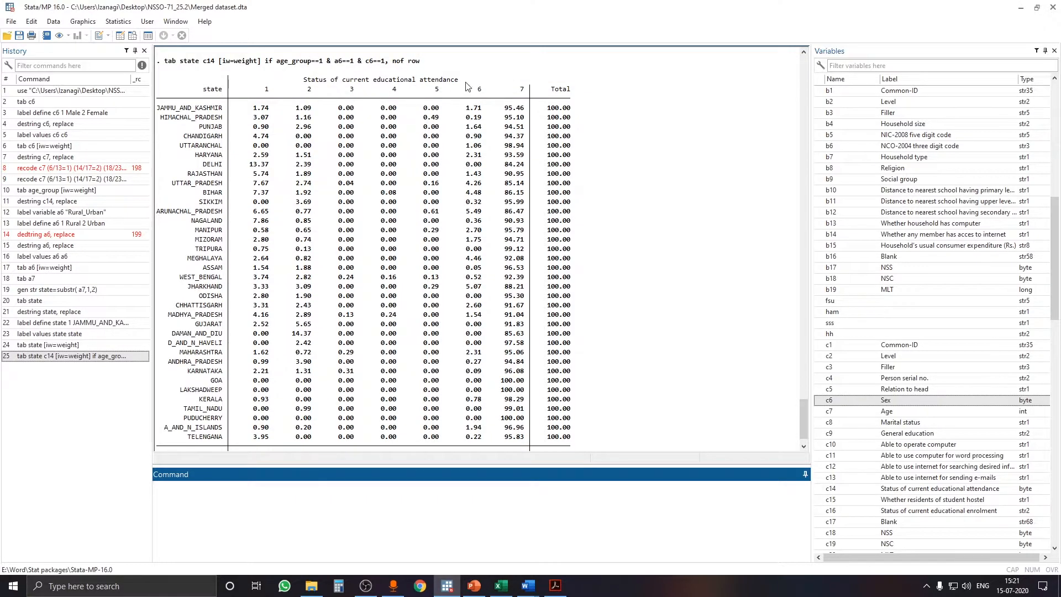
scroll(532, 411, down, 1)
scroll(519, 318, up, 2)
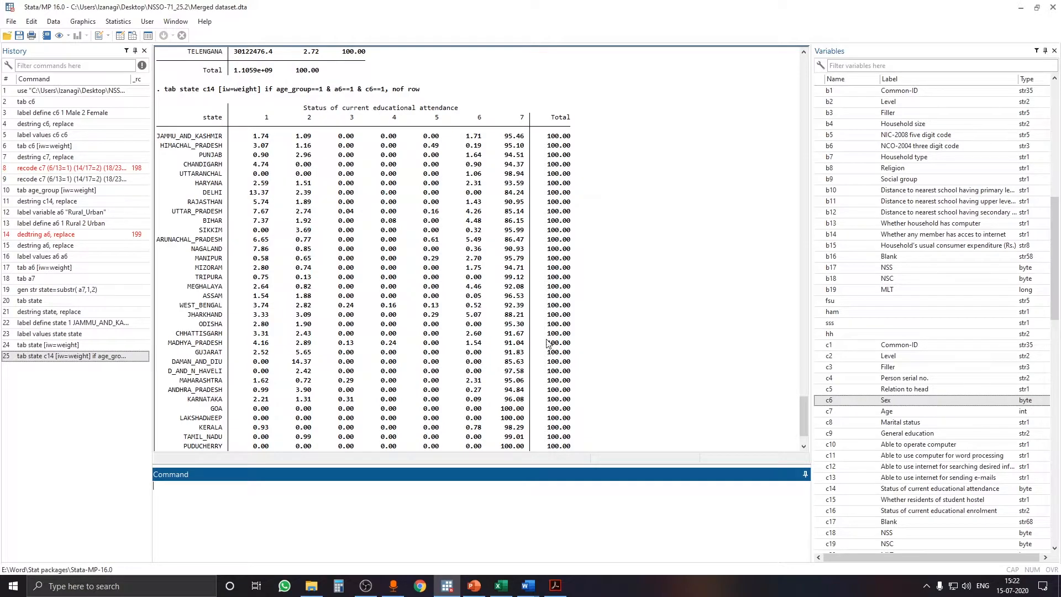
click(555, 586)
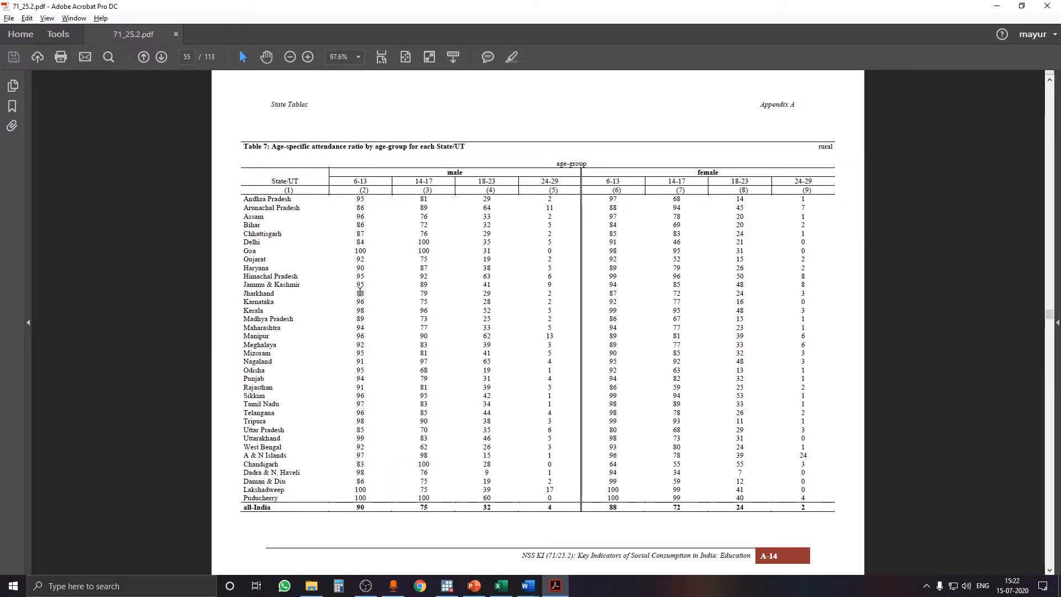
key(alt+Tab)
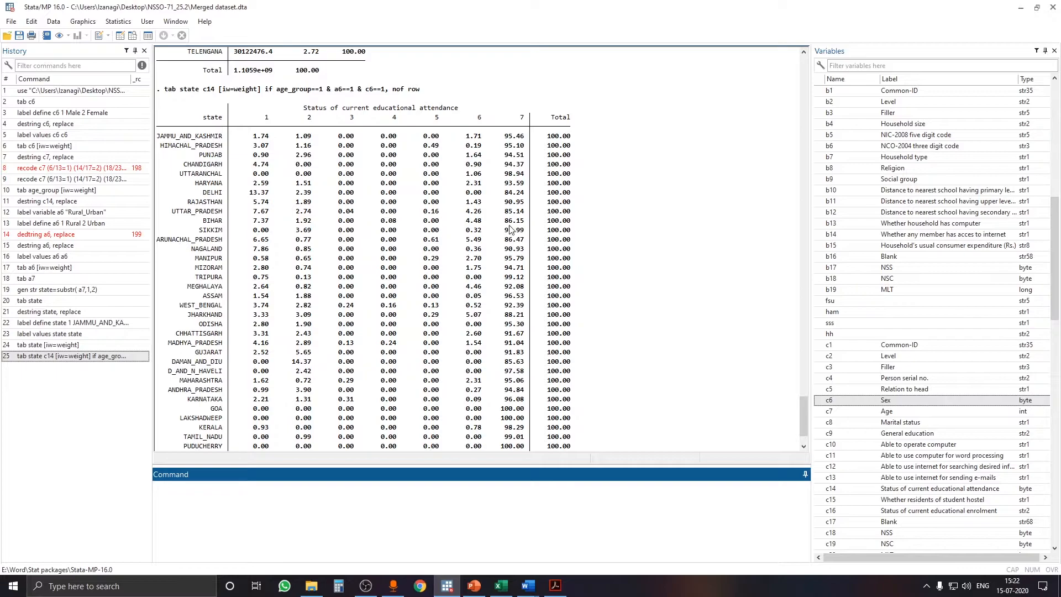
key(alt+Tab)
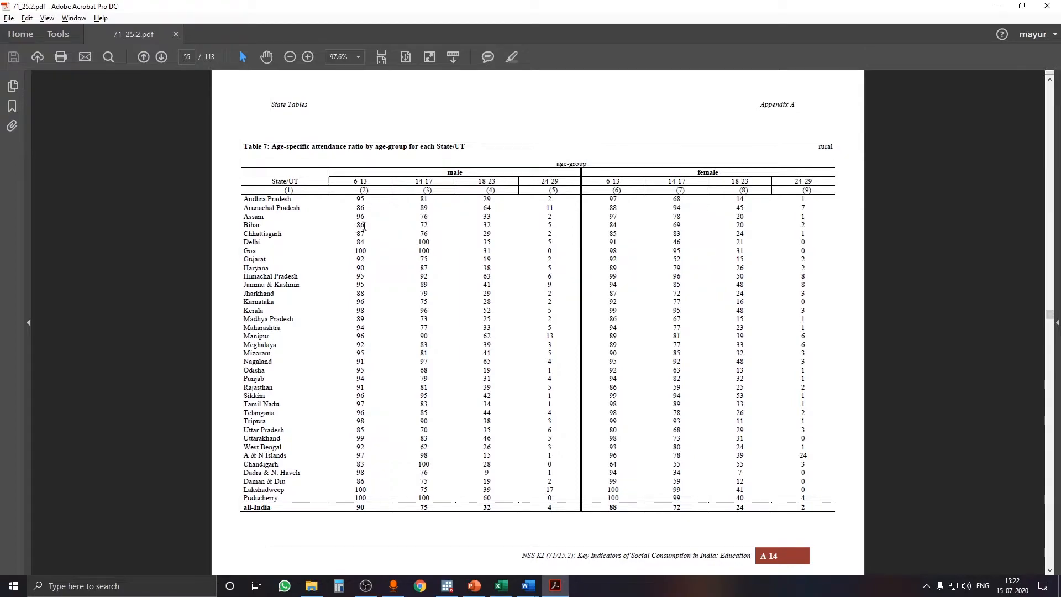
key(alt+Tab)
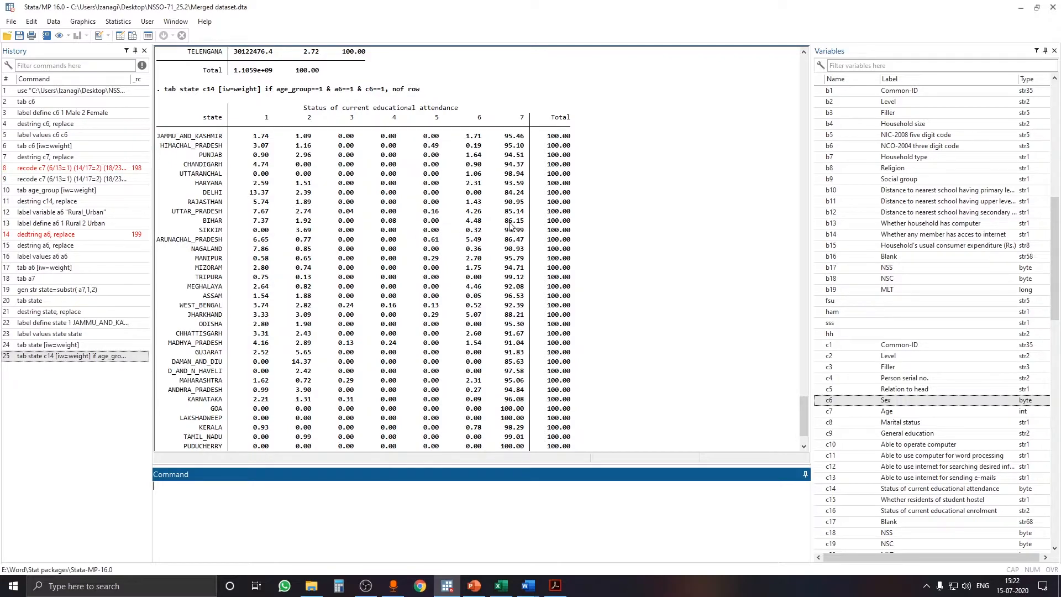
drag(201, 221, 510, 228)
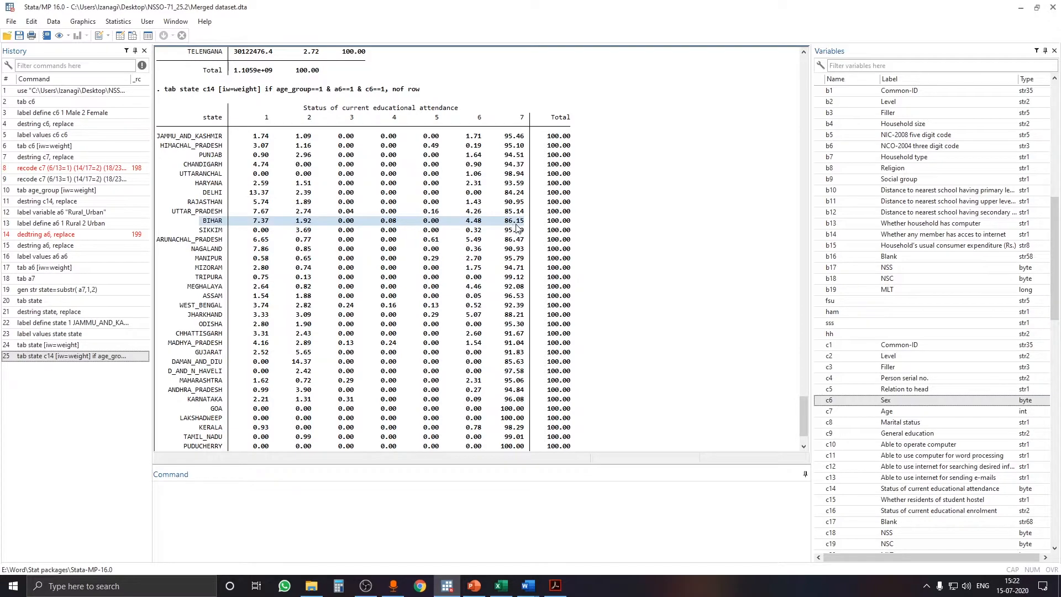
- Compare the Total row of the age group 1 tabulation with the all-India row of Table 7 in the PDF
key(alt+Tab)
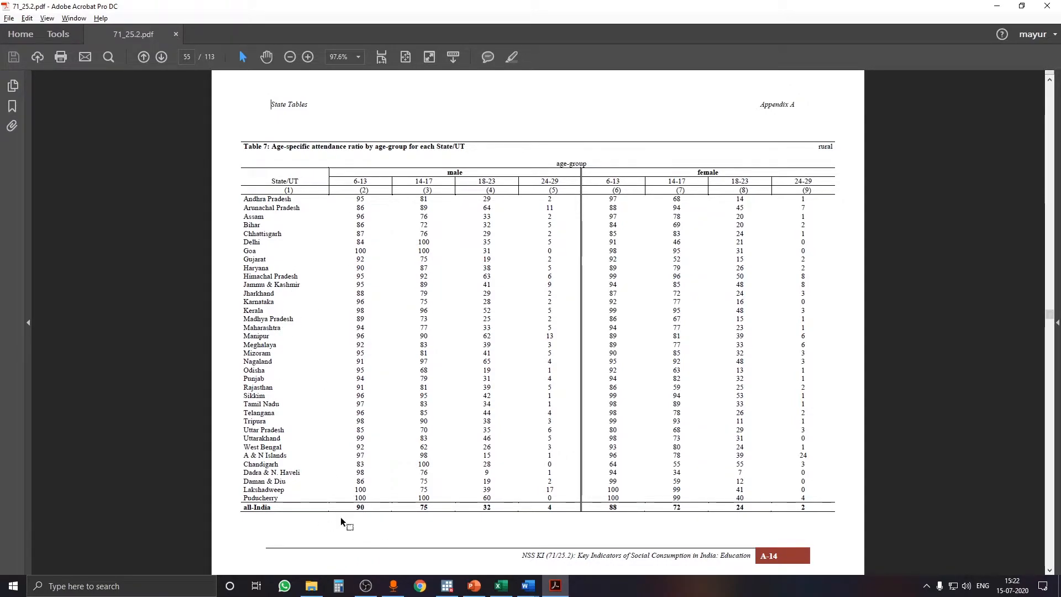
key(alt+Tab)
scroll(445, 413, down, 2)
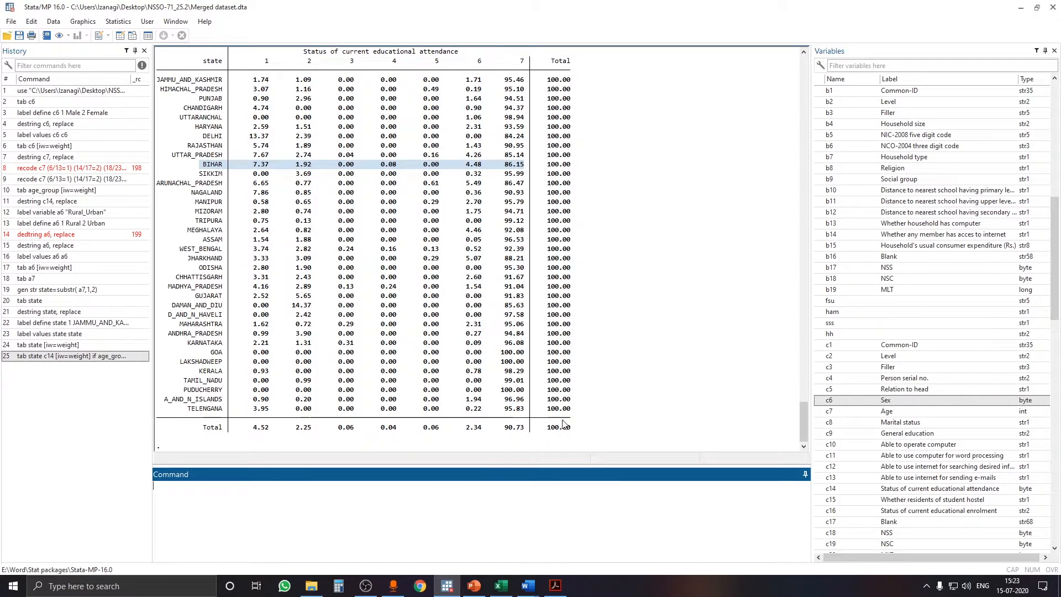
scroll(561, 283, up, 2)
scroll(518, 210, down, 2)
key(alt+Tab)
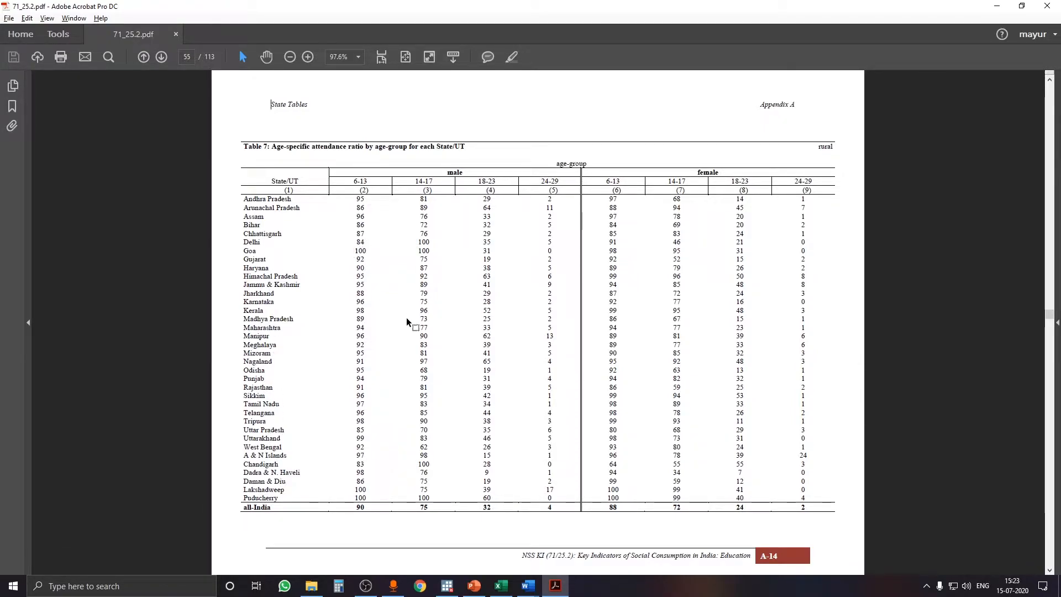
key(alt+Tab)
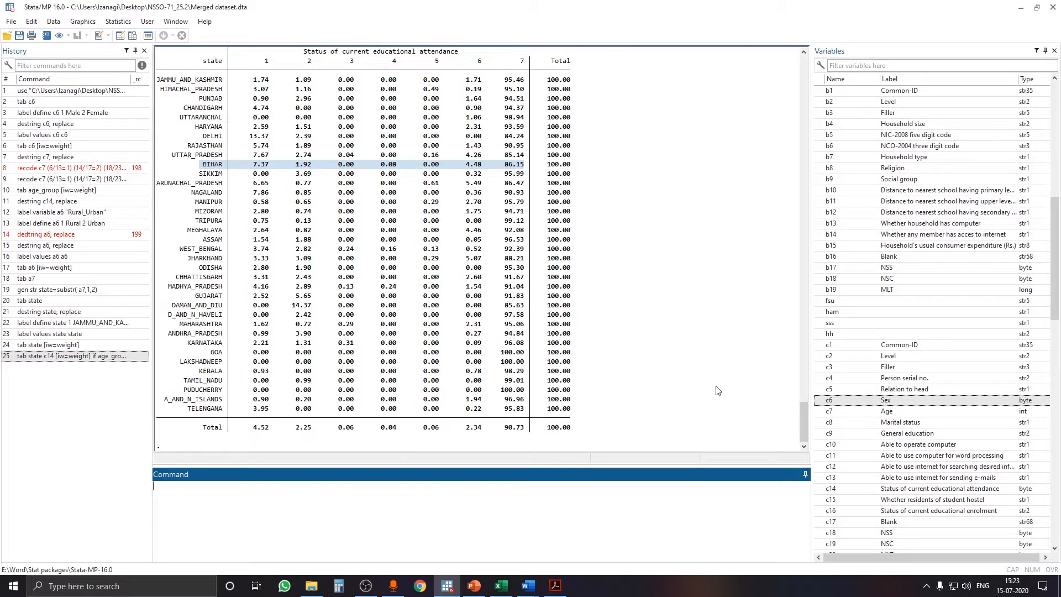
key(alt+Tab)
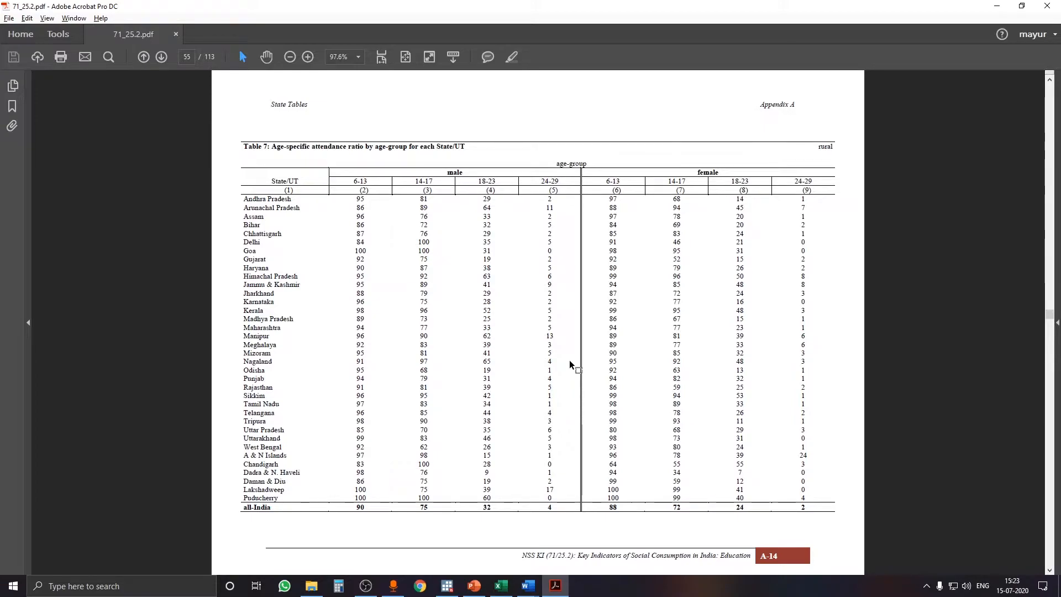
key(alt+Tab)
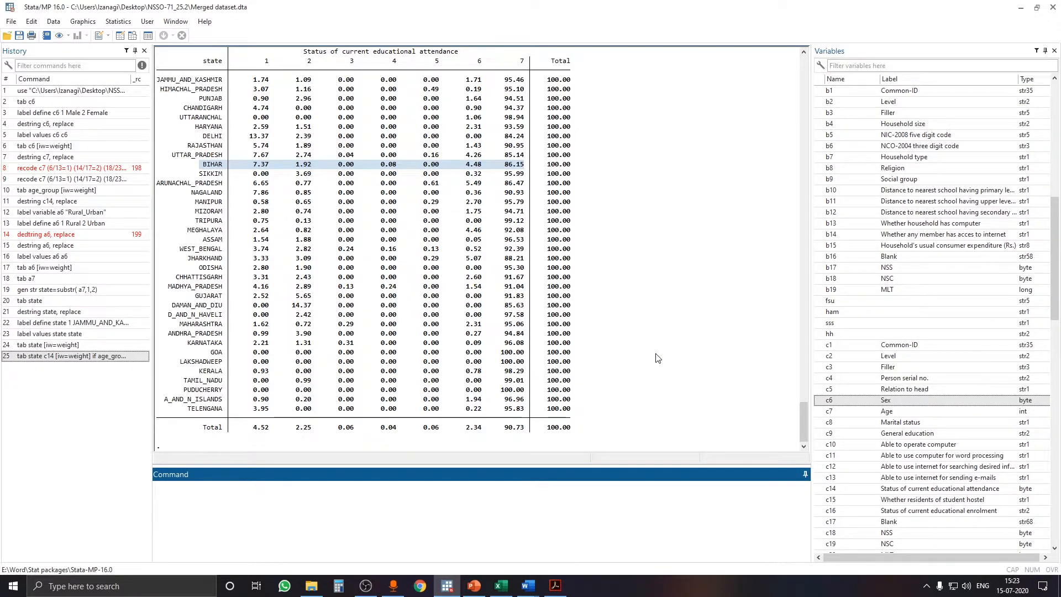
- Check the male 14-17 column of Table 7 and rerun the previous state by c14 tabulation with age_group==2
scroll(658, 359, up, 2)
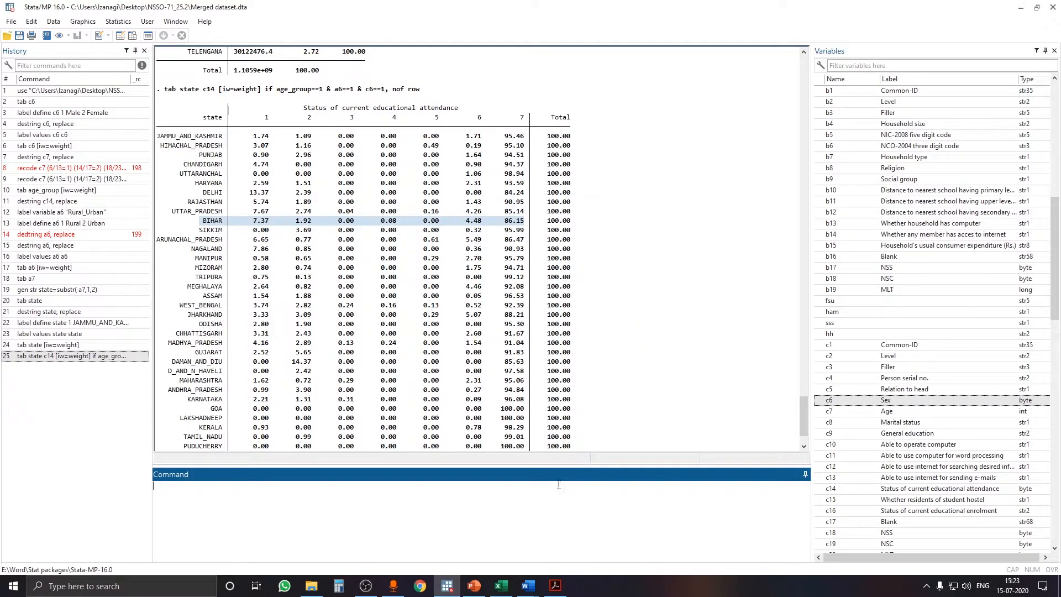
click(555, 584)
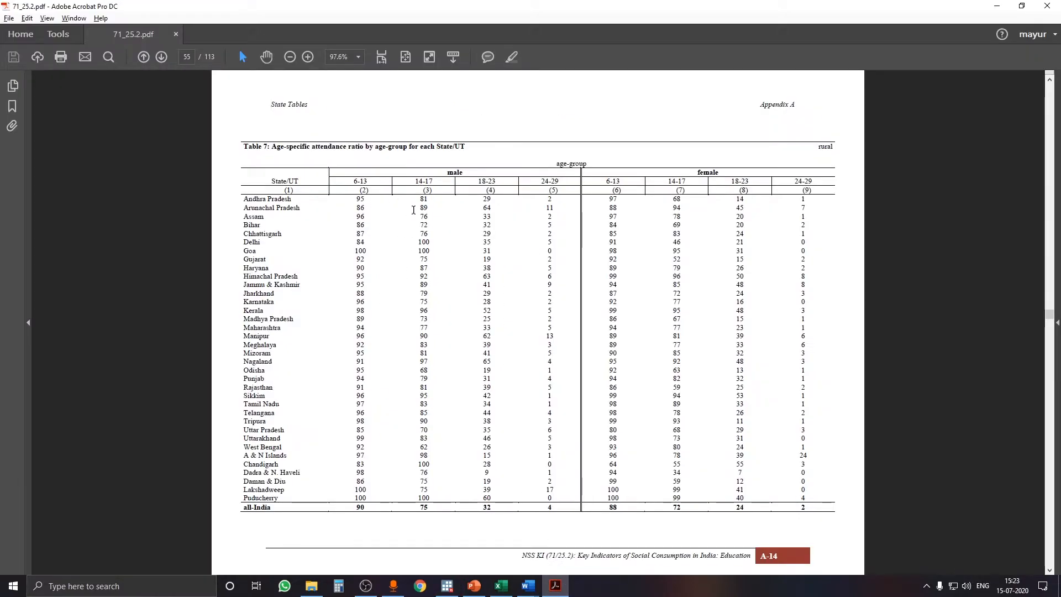
key(alt+Tab)
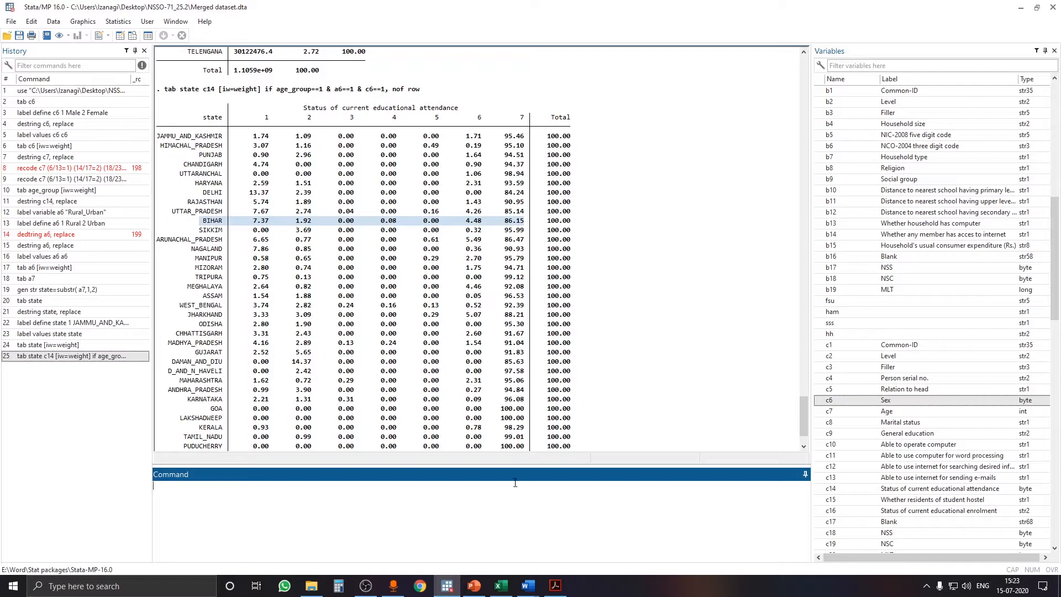
click(79, 356)
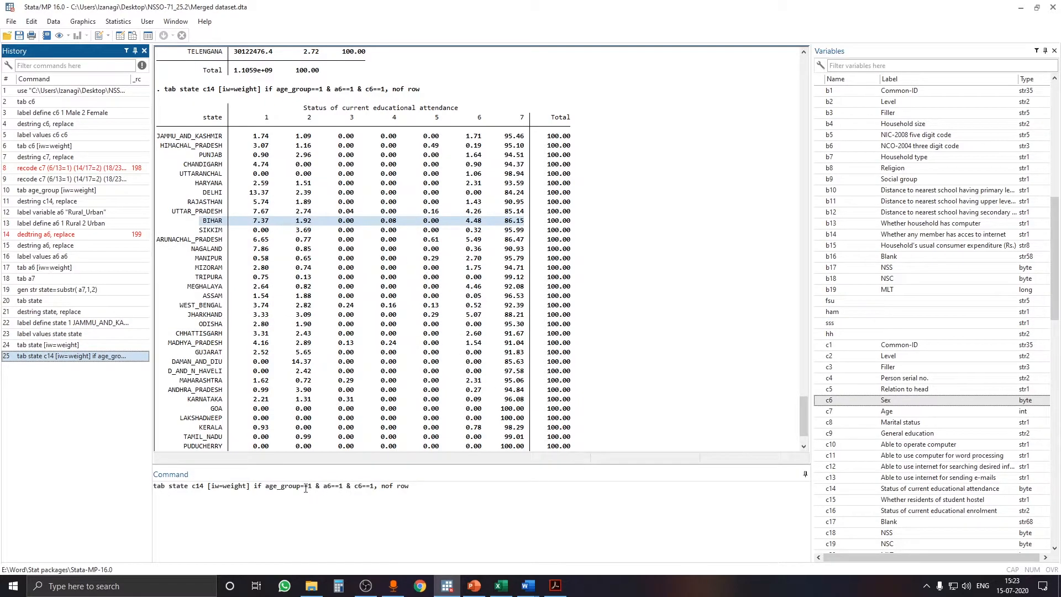
click(313, 485)
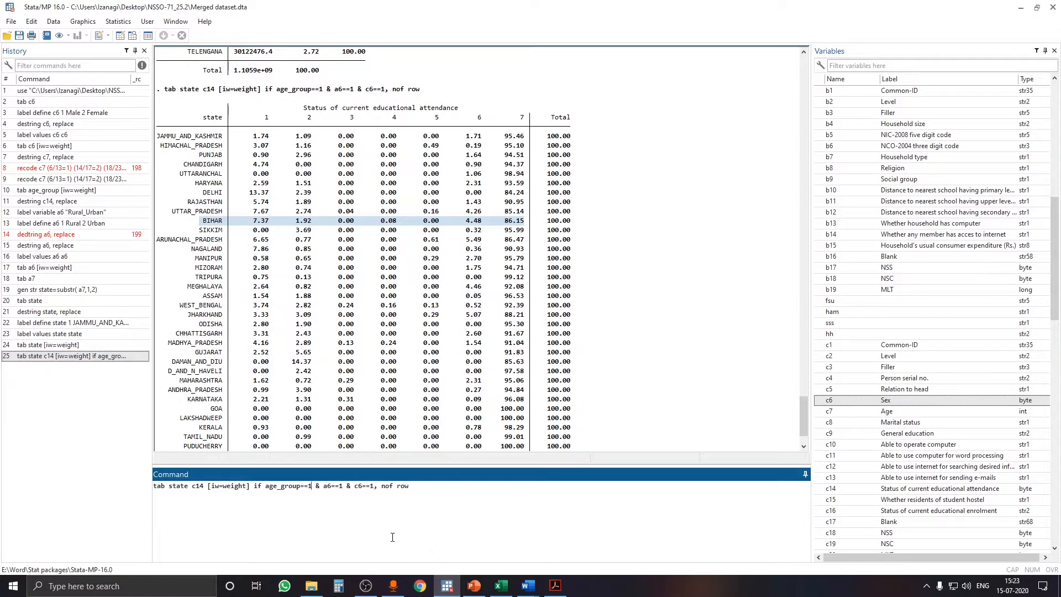
key(BackSpace)
text(2)
key(Return)
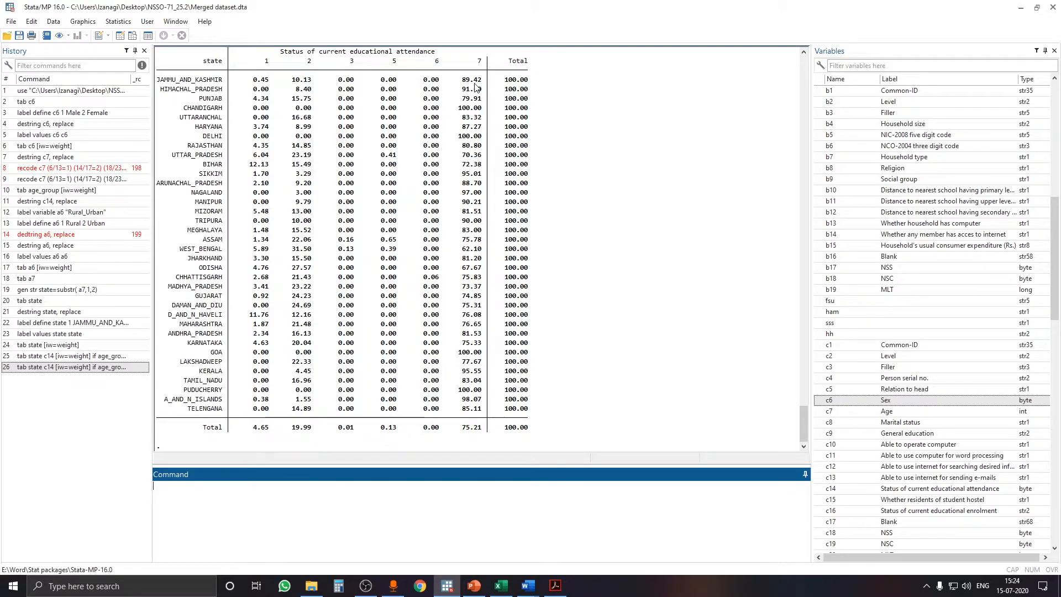
- Compare the age group 2 tabulation in Stata with the rural male 14-17 column of Table 7 and review both outputs
click(555, 585)
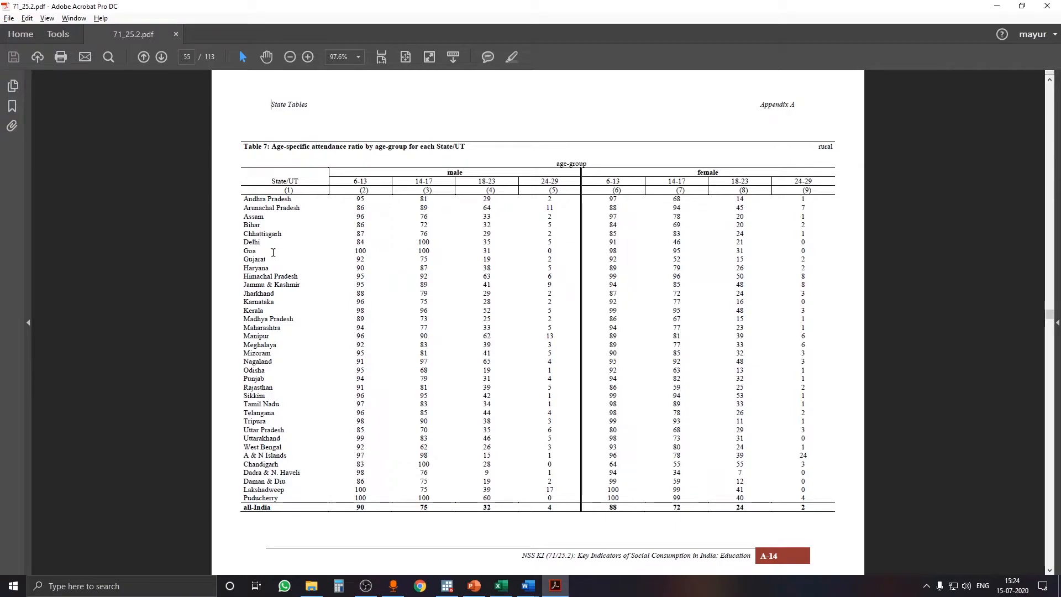
key(alt+Tab)
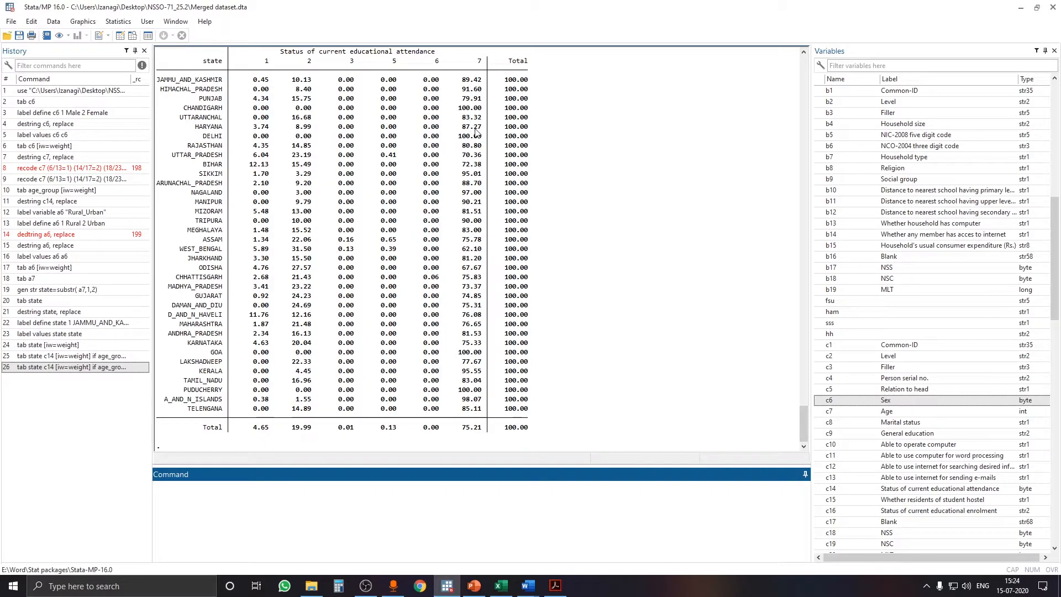
key(alt+Tab)
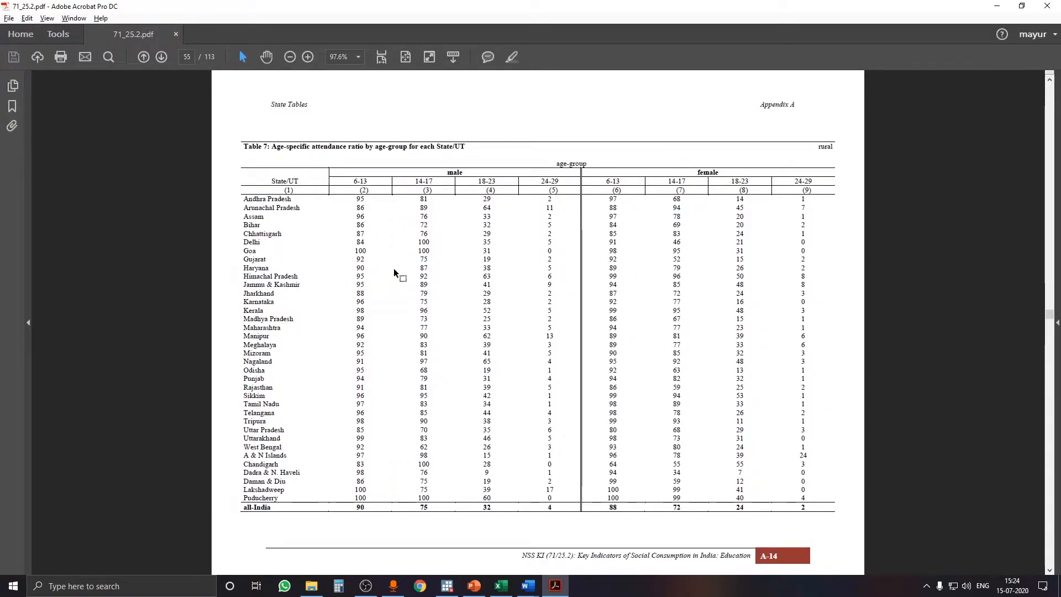
key(alt+Tab)
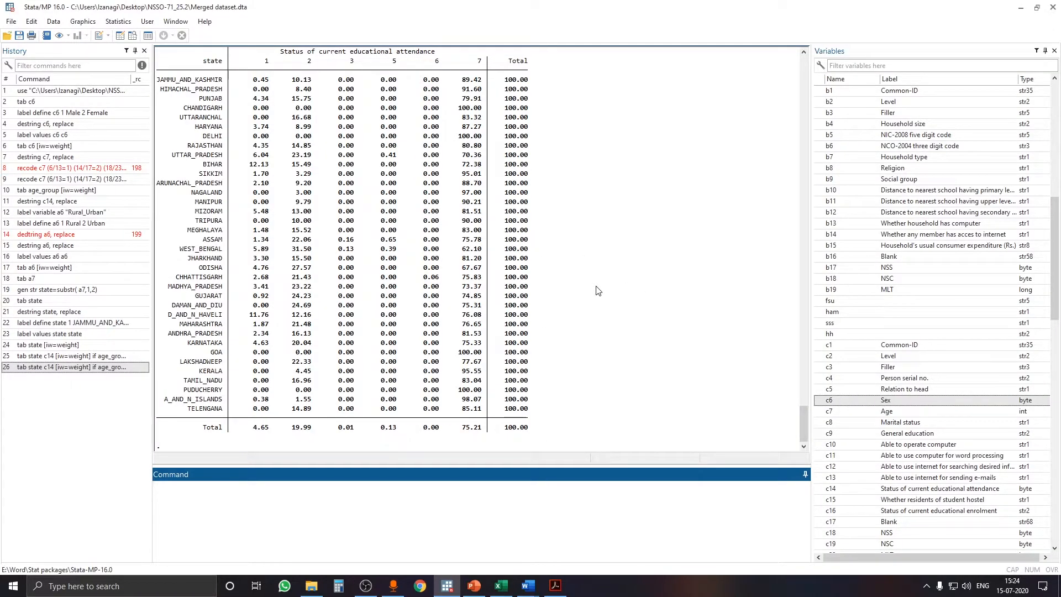
scroll(592, 289, up, 2)
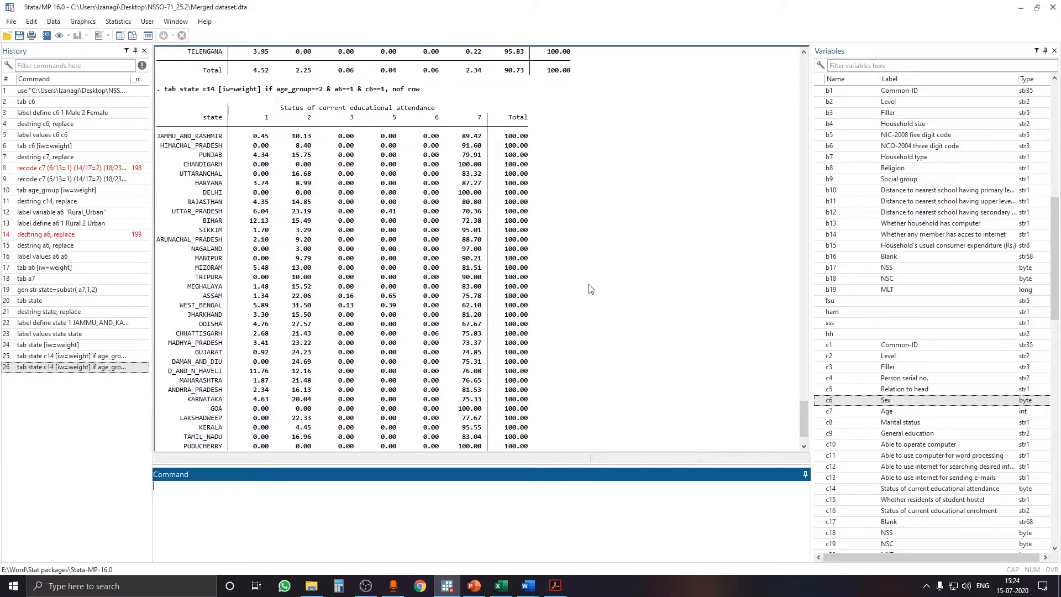
scroll(549, 319, up, 2)
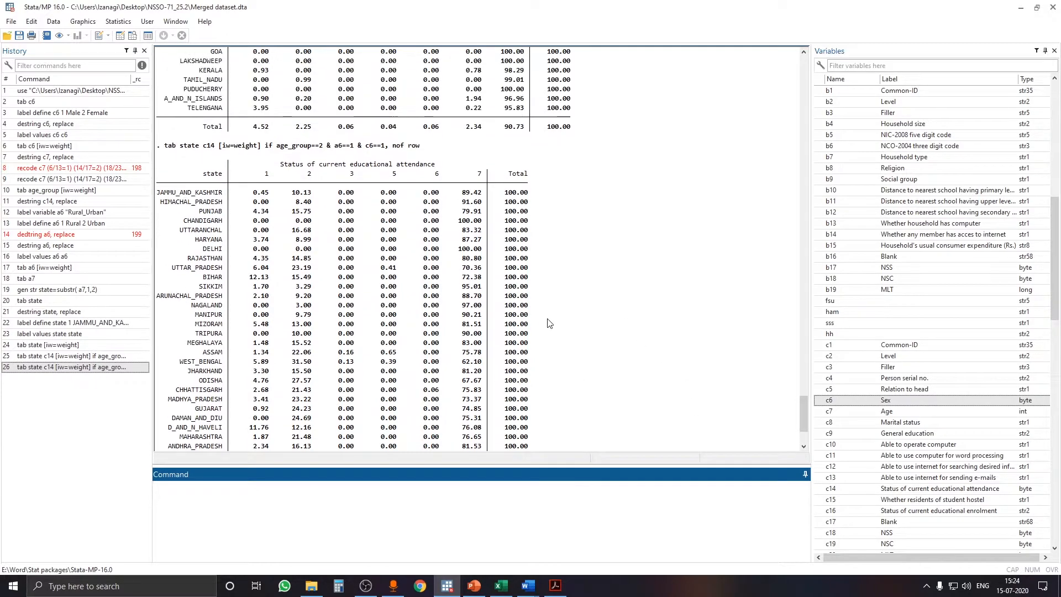
scroll(602, 328, up, 1)
scroll(602, 328, up, 3)
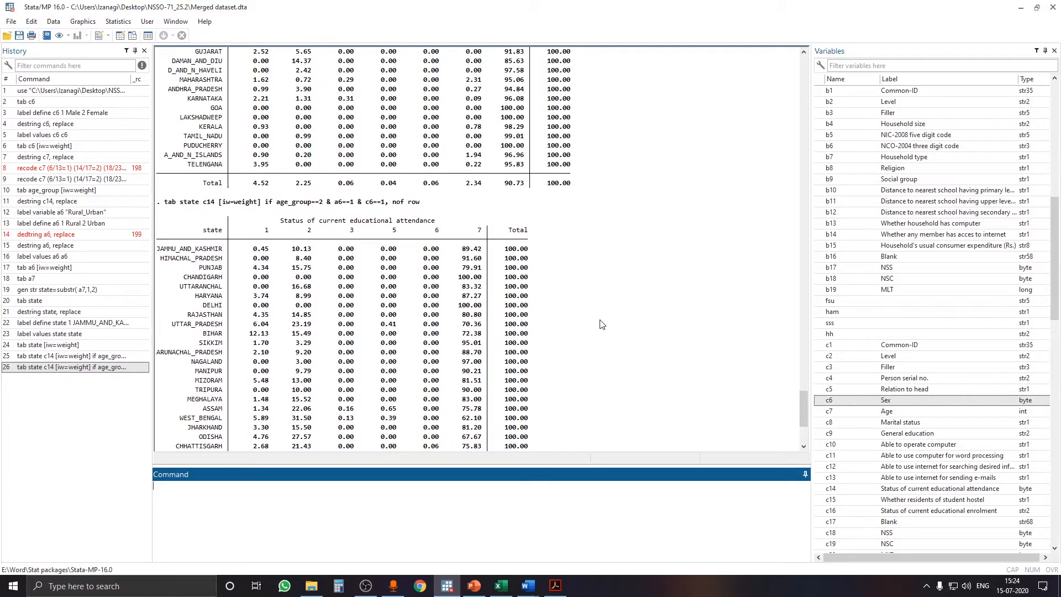
scroll(602, 325, down, 3)
scroll(602, 325, down, 5)
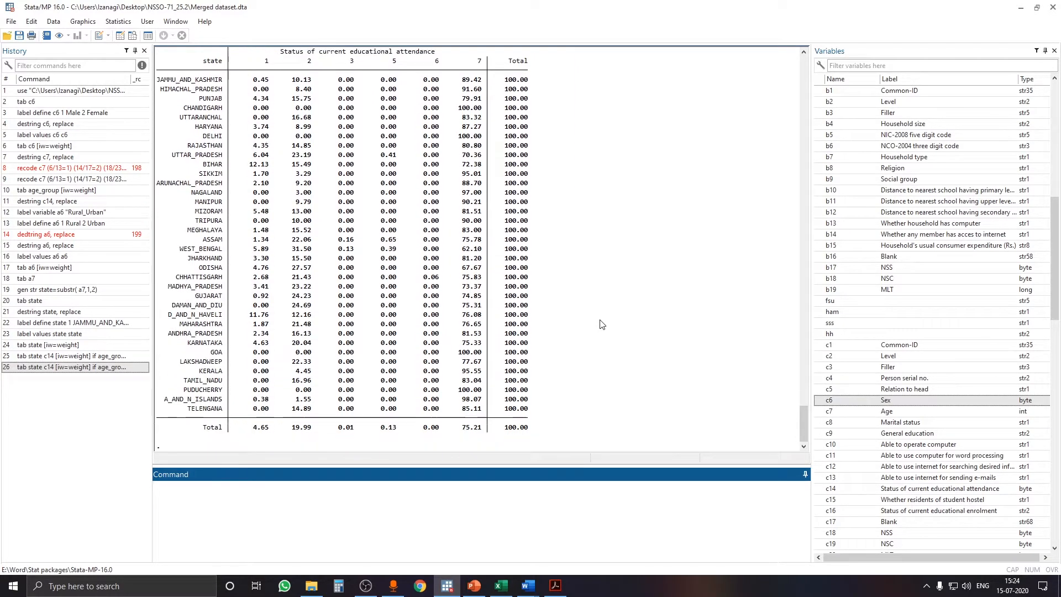
- Recall the age group 2 tabulation command in Stata and check the rural and urban pages of Table 7 in the PDF
click(120, 368)
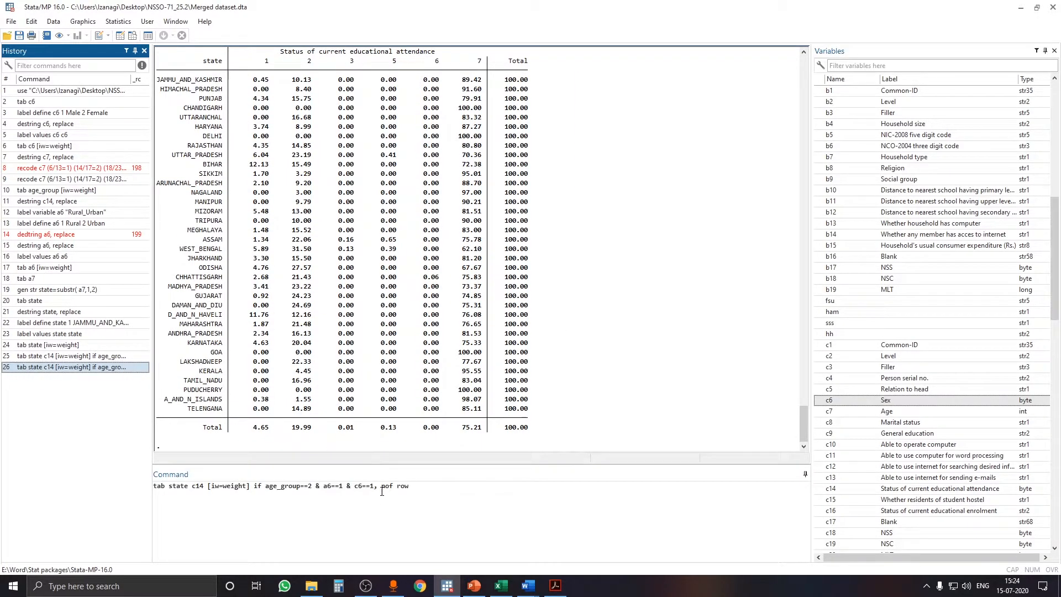
click(556, 586)
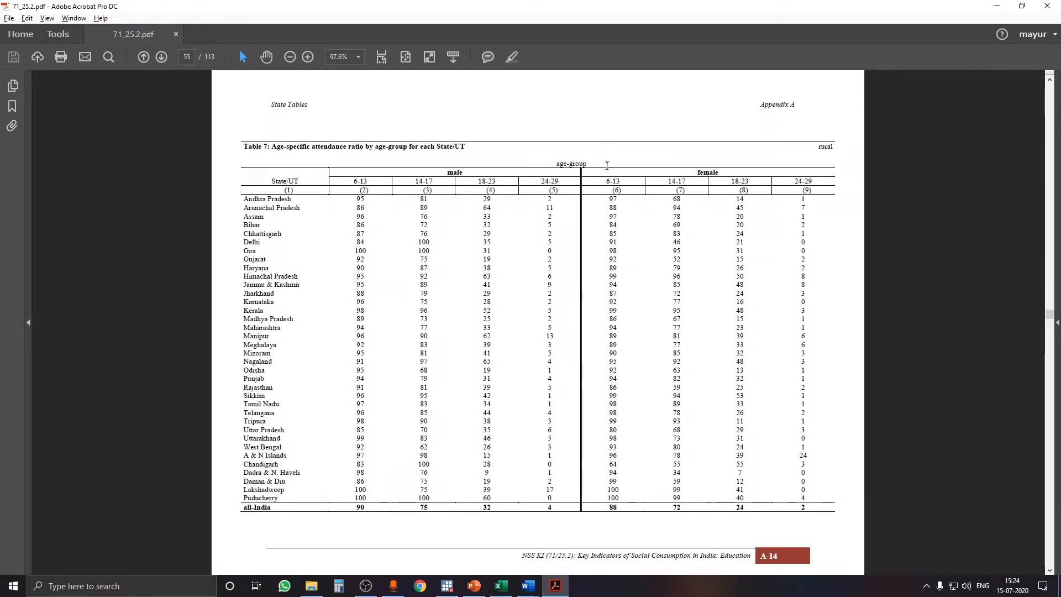
scroll(847, 189, down, 1)
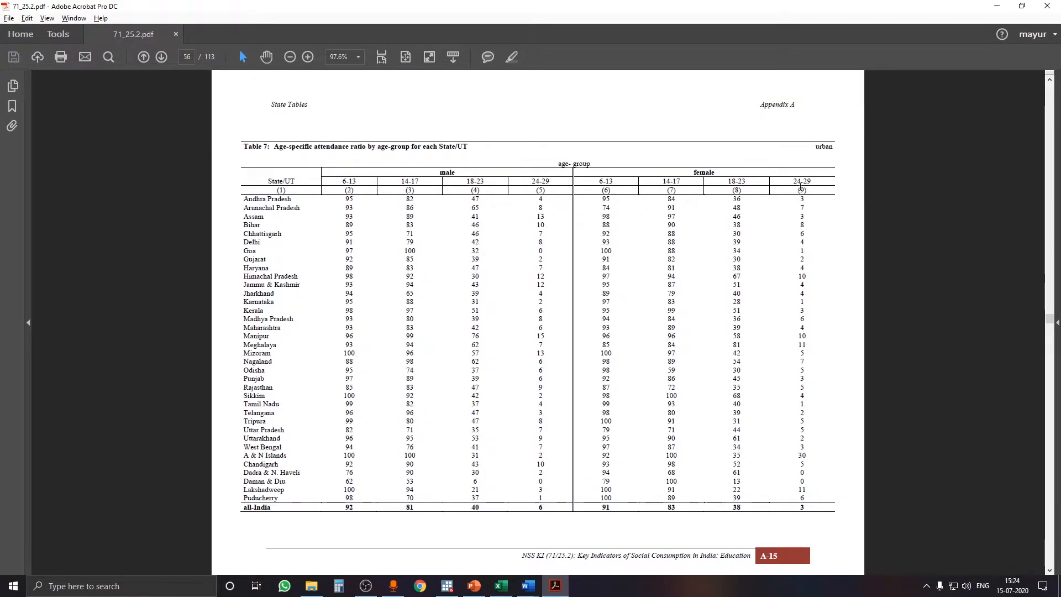
scroll(821, 160, up, 1)
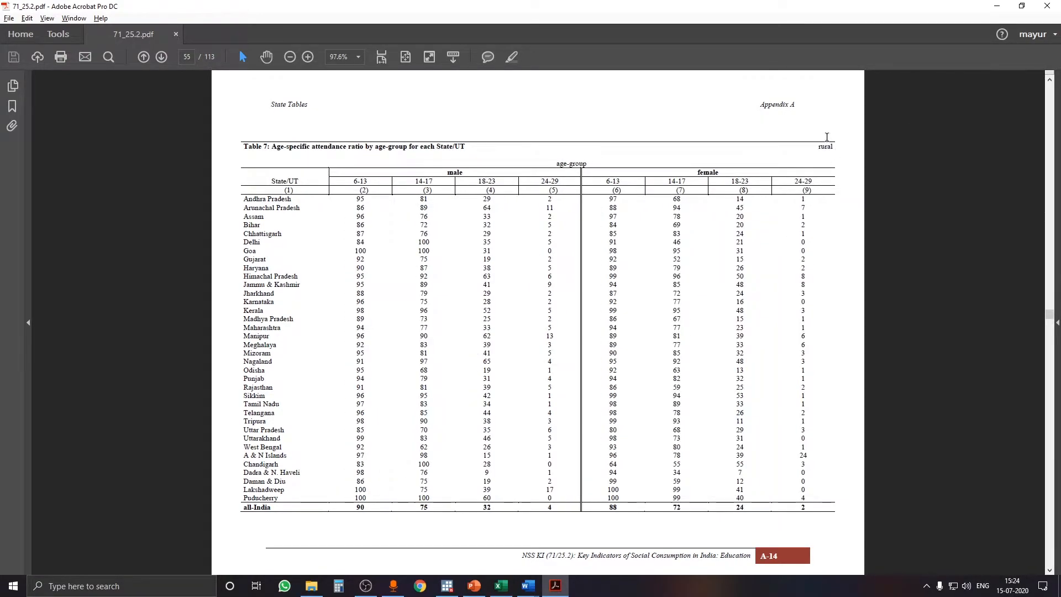
scroll(835, 181, down, 1)
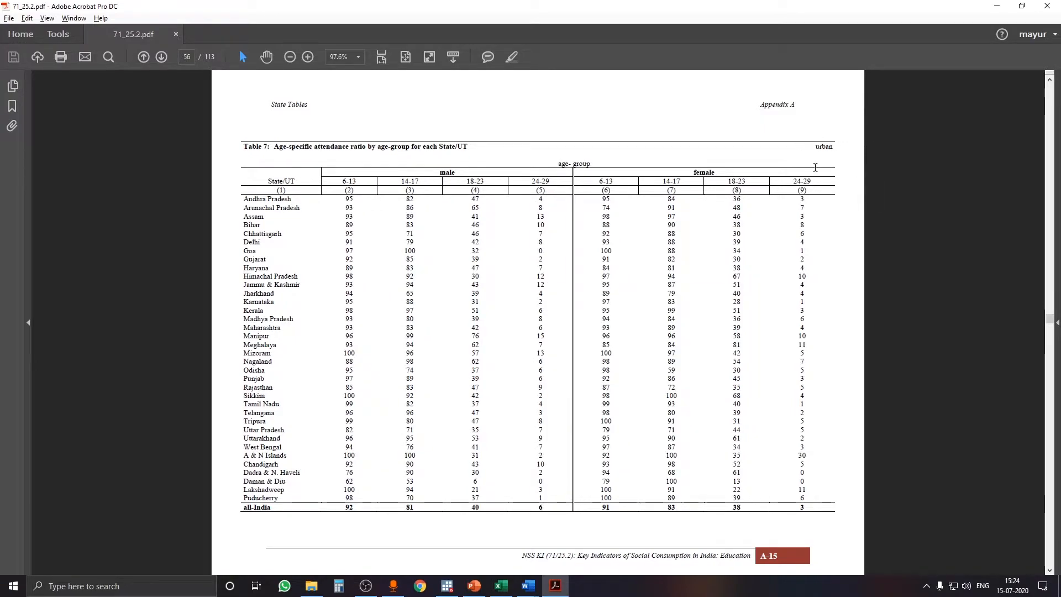
key(alt+Tab)
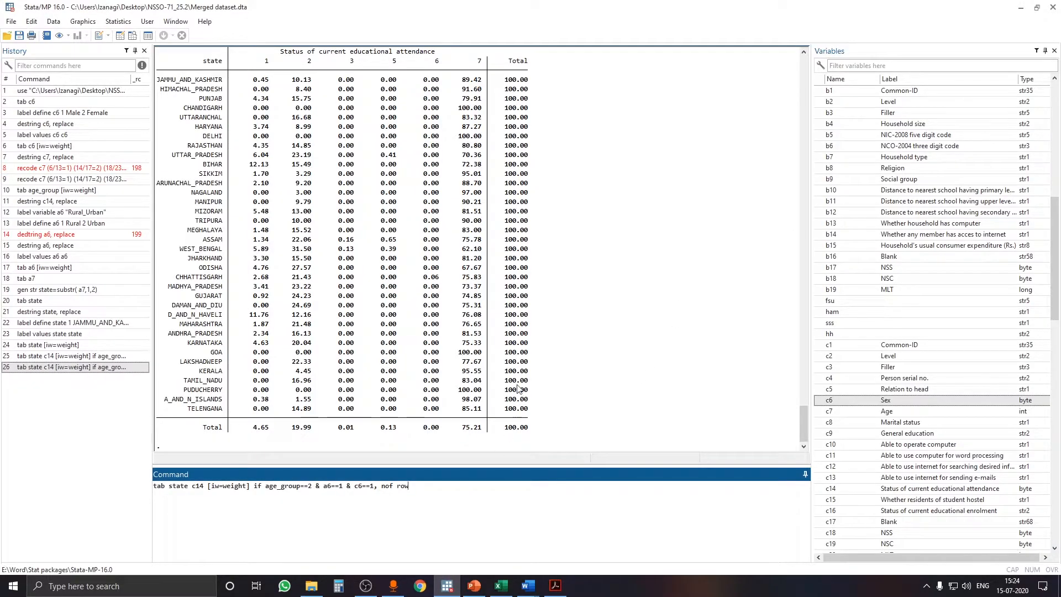
- Run the recalled state by c14 tabulation for urban males aged 14-17 with a6==2 and review its output
click(342, 486)
scroll(911, 287, up, 13)
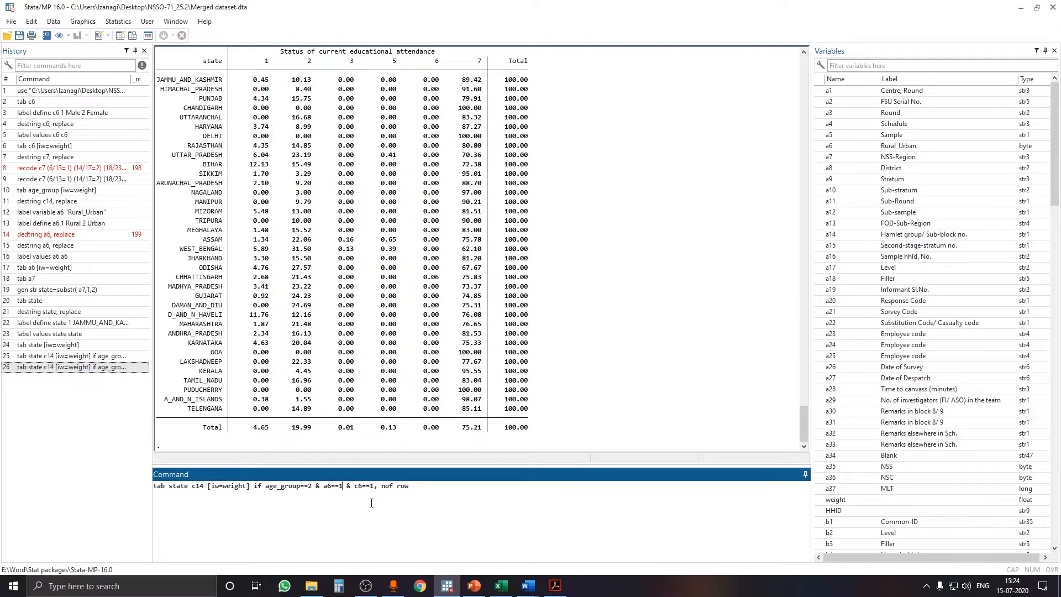
key(BackSpace)
text(2)
key(Return)
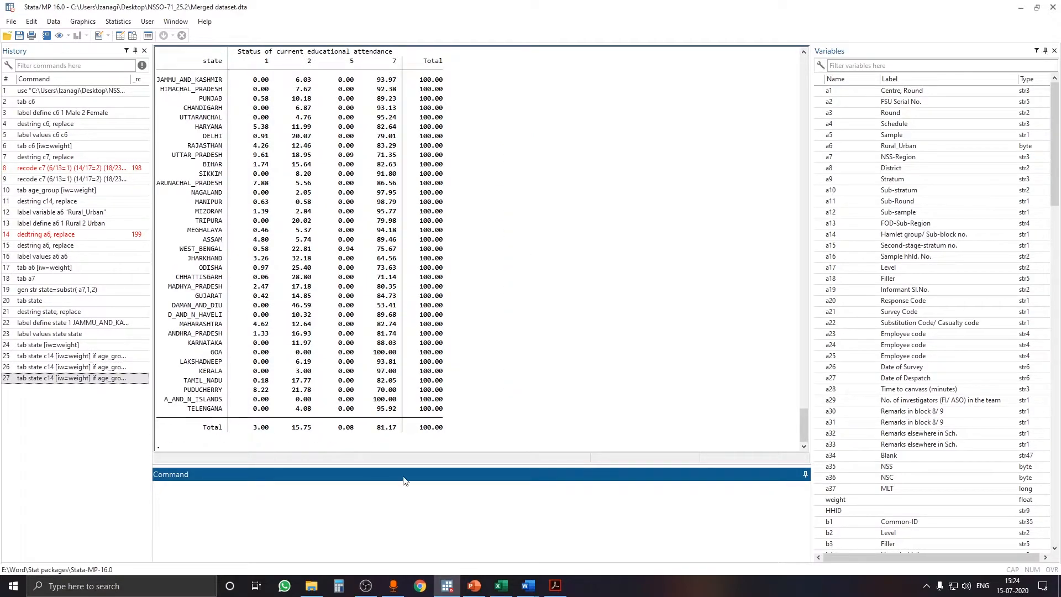
scroll(595, 313, up, 3)
scroll(575, 337, down, 1)
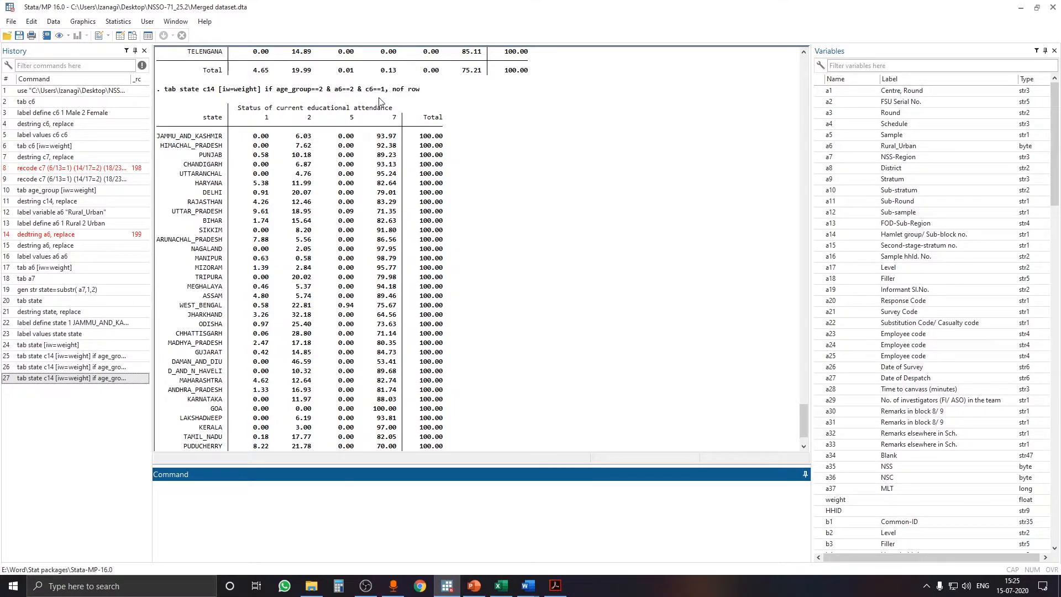
- Rerun the urban age group 2 tabulation of state by c14 for females with c6==2
click(102, 381)
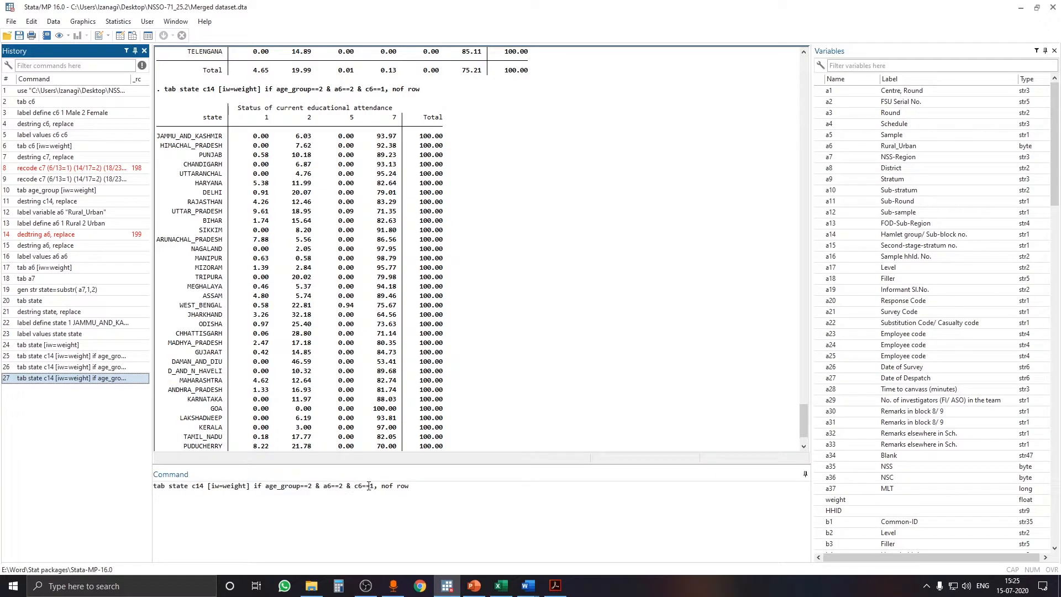
click(375, 486)
key(BackSpace)
text(2)
key(Return)
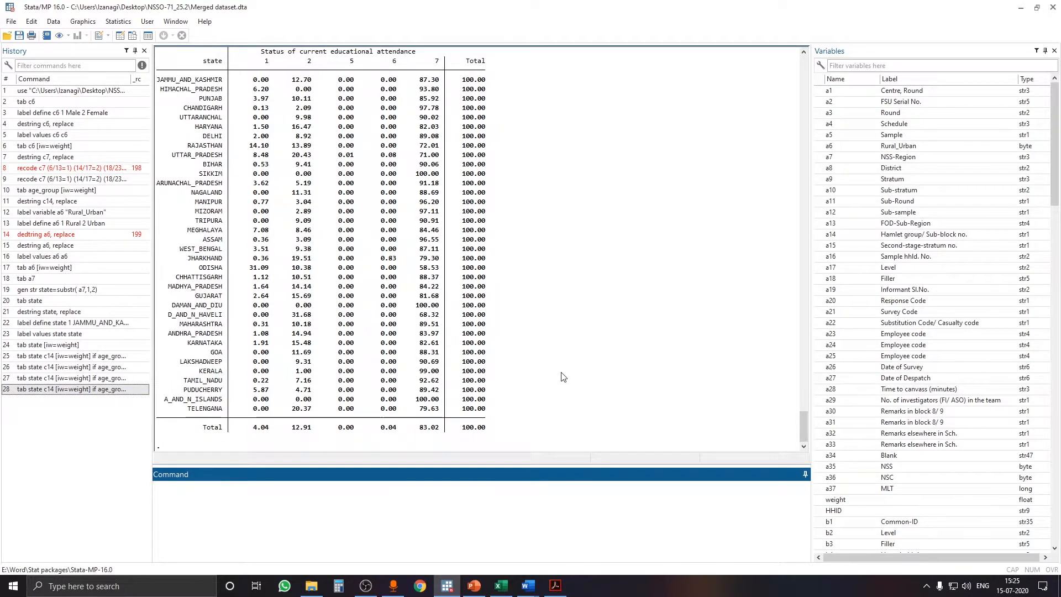
- Compare the attendance code 7 percentages and Total row in Stata with the urban female 14-17 column of Table 7 in the PDF
click(556, 586)
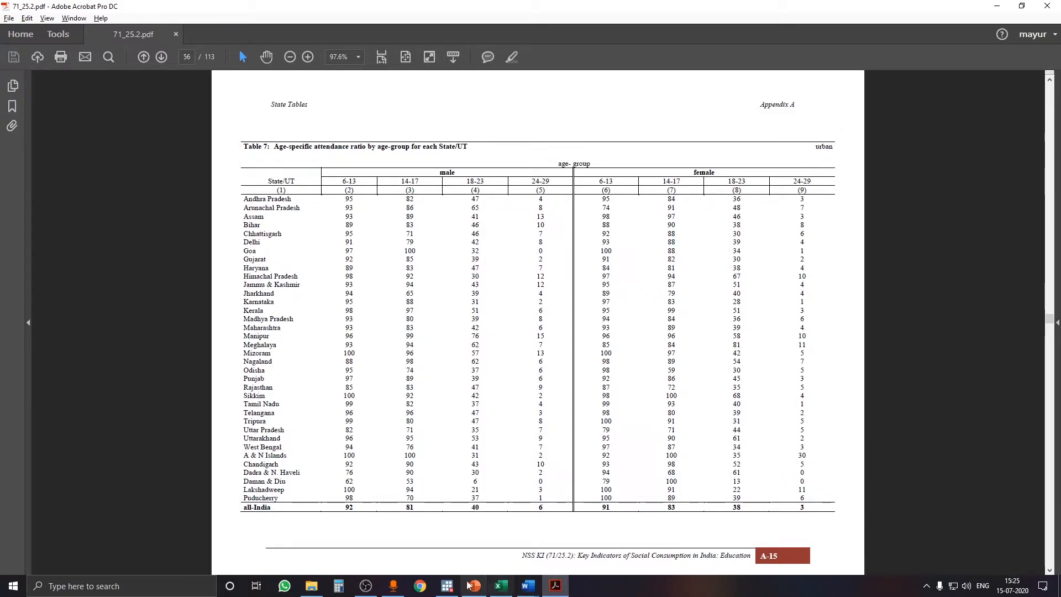
click(447, 585)
right_click(447, 586)
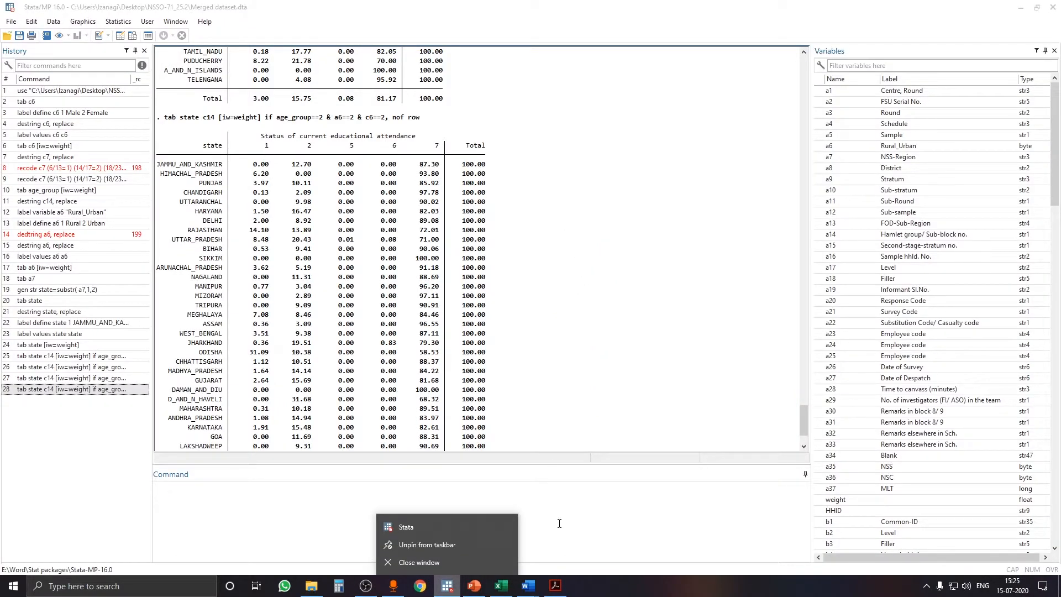
click(555, 586)
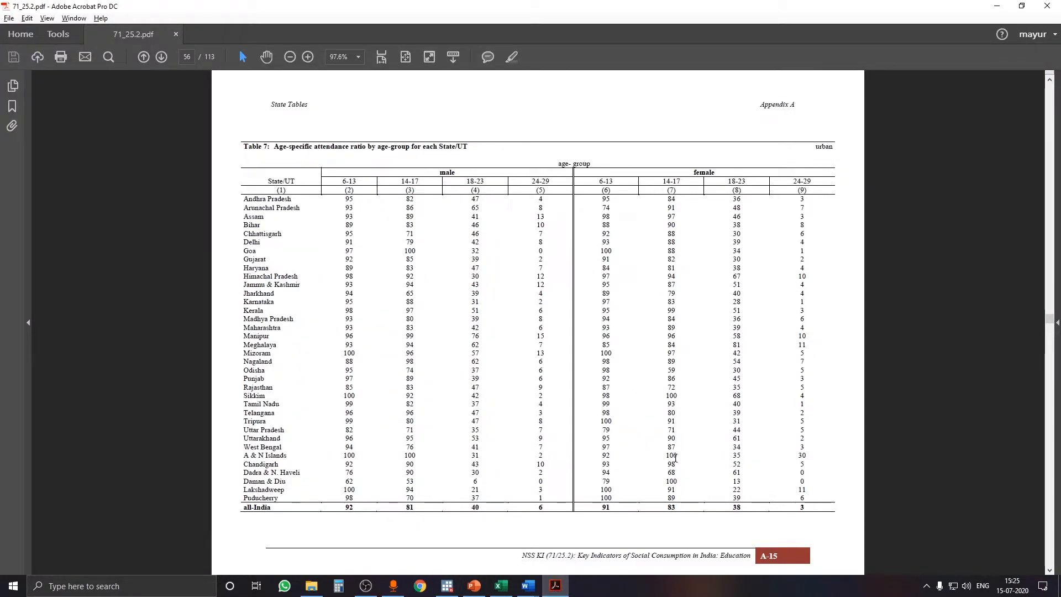
key(alt+Tab)
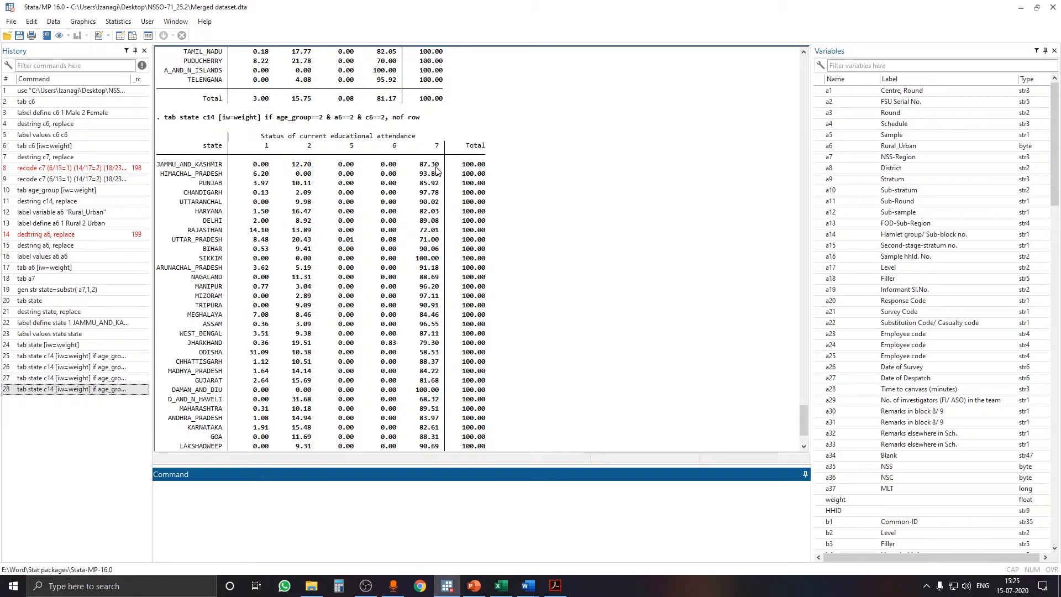
key(alt+Tab)
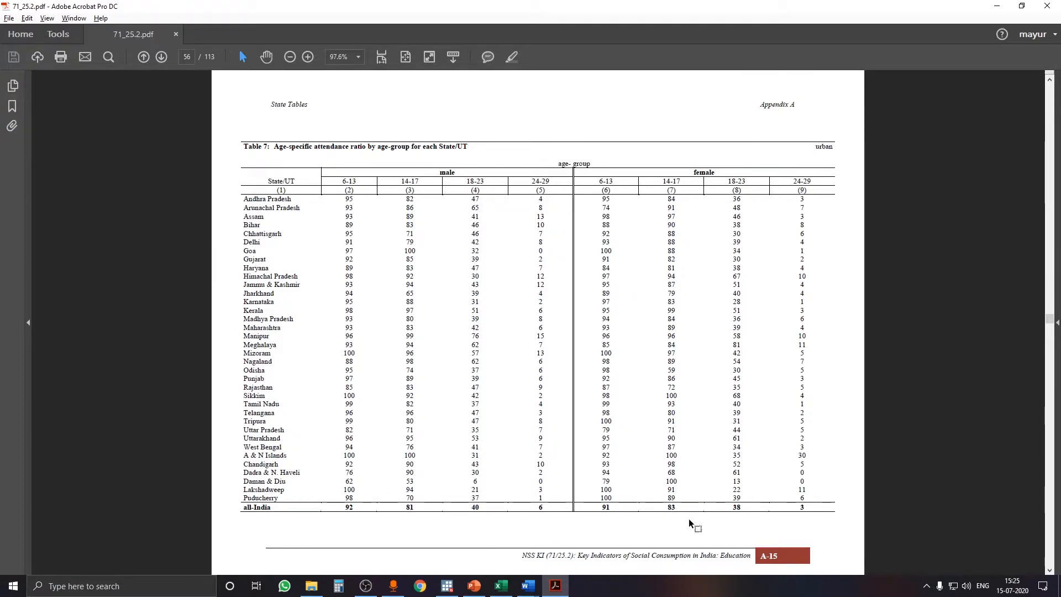
key(alt+Tab)
scroll(516, 383, down, 3)
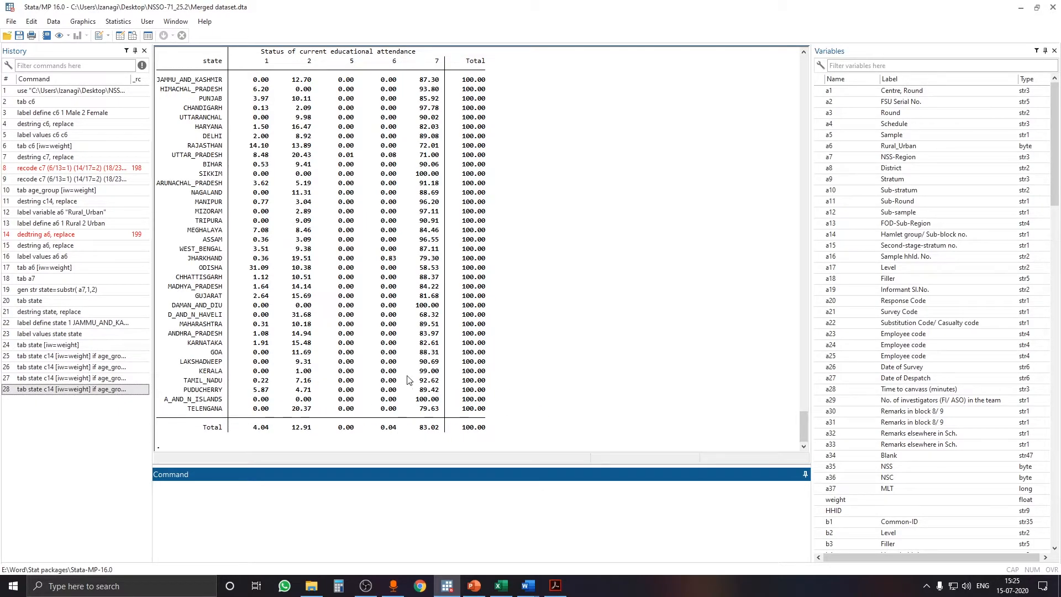
- Highlight the Kerala row of the urban Table 7 up to the female 14-17 column, check its value, and return to Stata
click(556, 585)
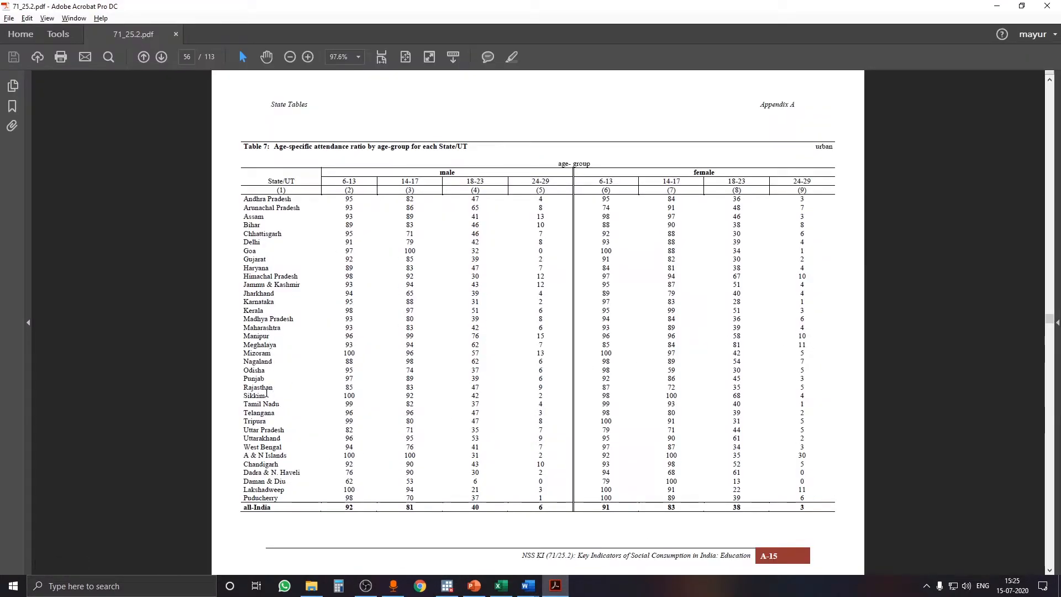
drag(242, 311, 691, 321)
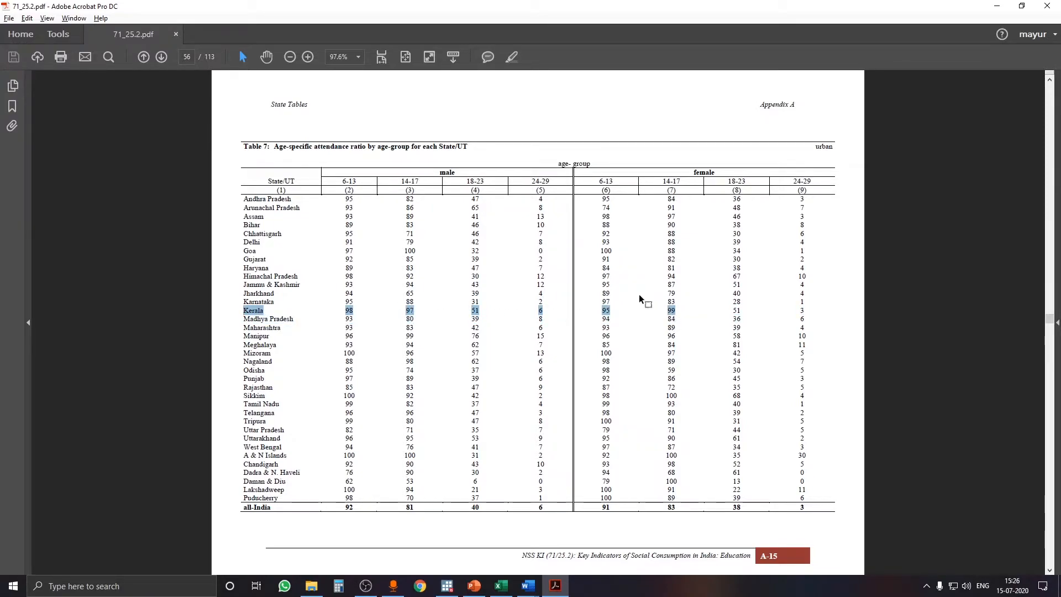
click(704, 387)
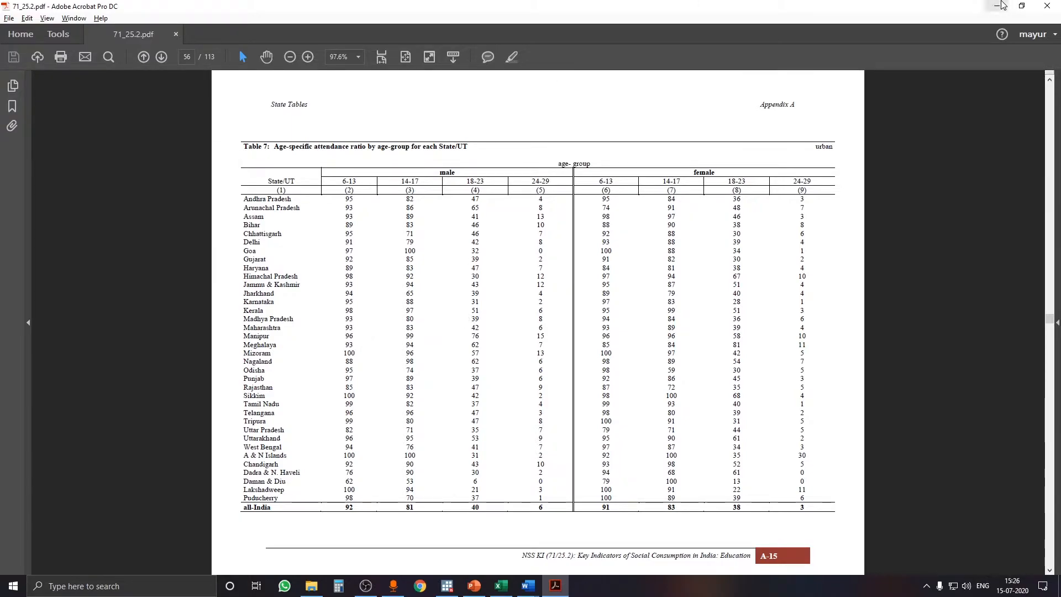
click(997, 5)
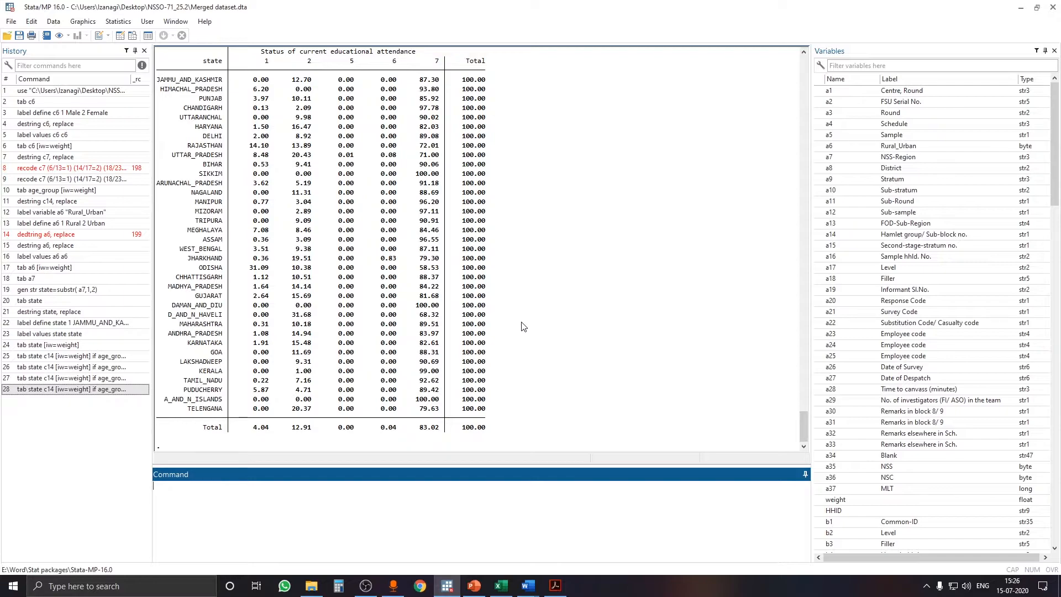
click(116, 390)
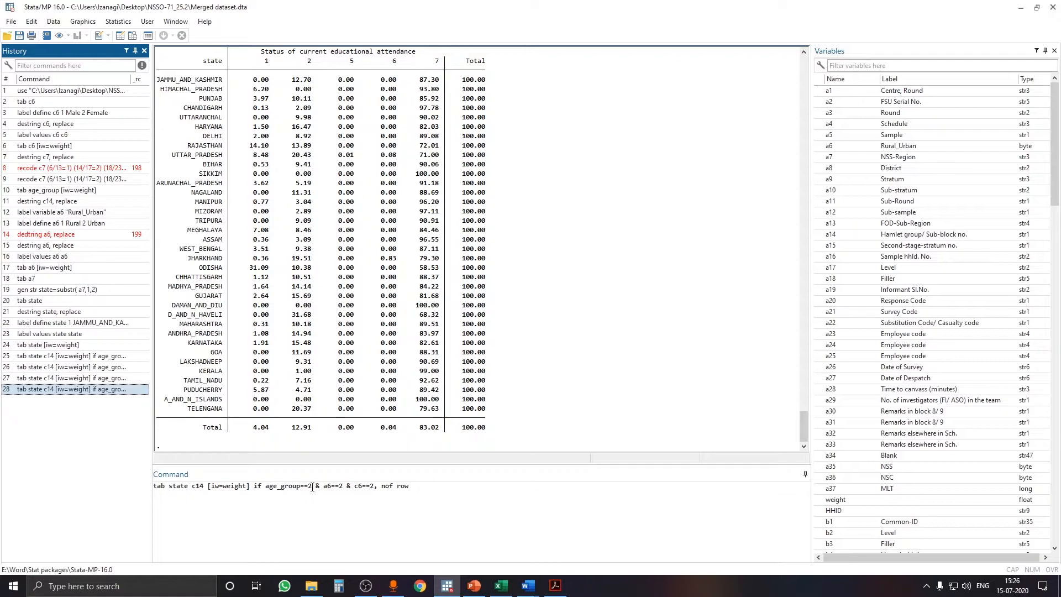
click(413, 486)
key(Escape)
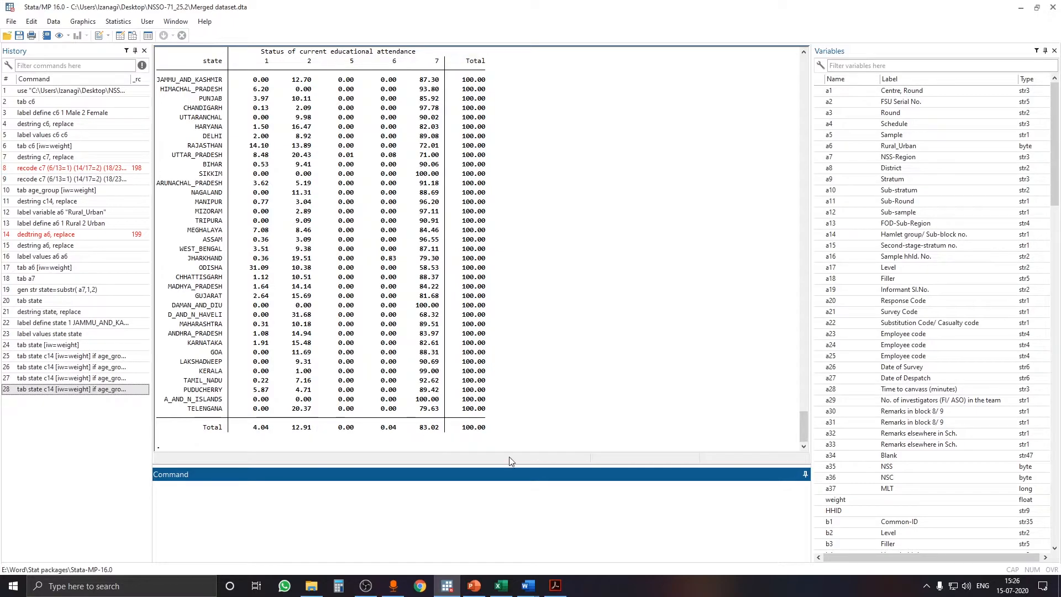
- Find Table 11 on students receiving different facilities in the PDF and show the PowerPoint slide listing its required variables
click(555, 586)
scroll(578, 267, down, 7)
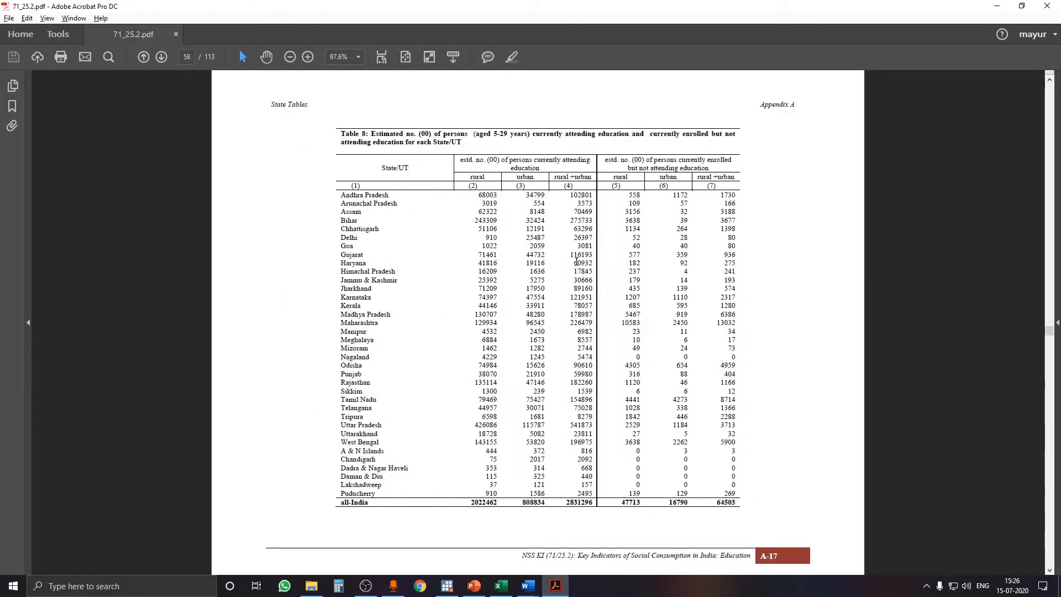
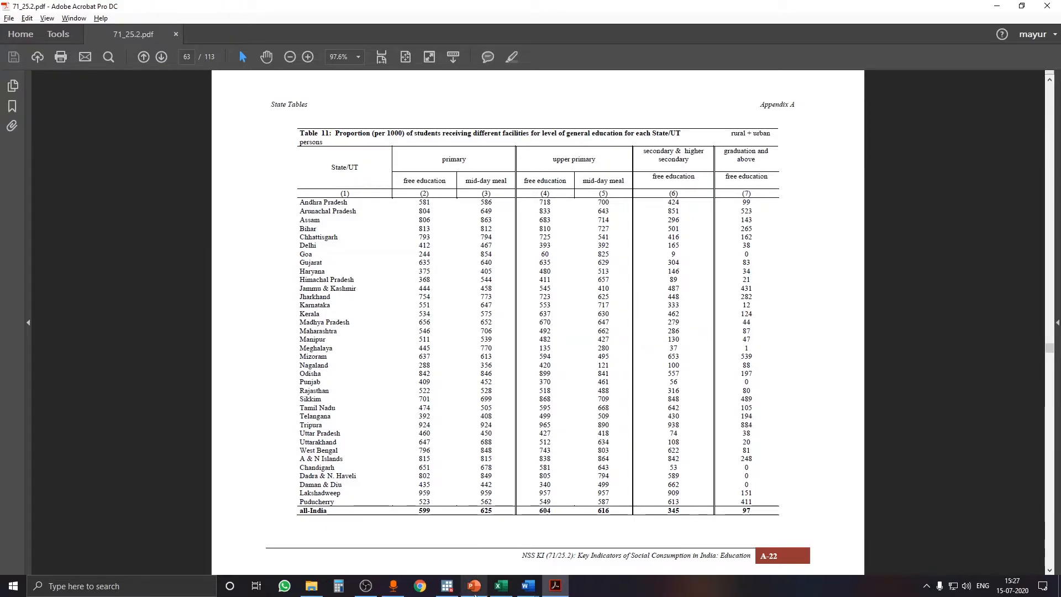
key(alt+Tab)
click(985, 346)
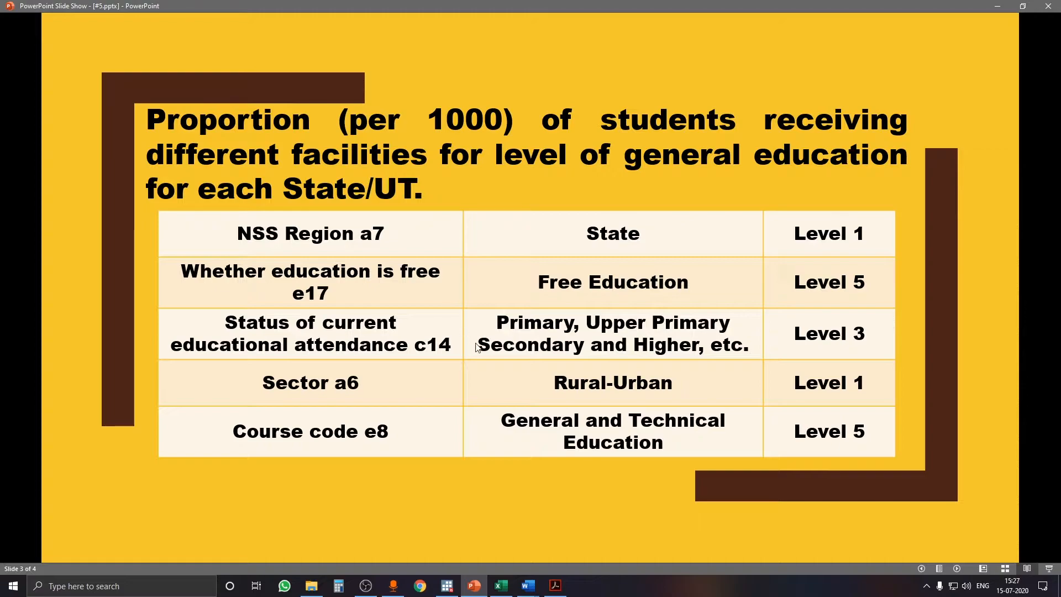
- Open the sch25.2.doc questionnaire in Word and look up the block 5 item on whether education is free
mouse_move(528, 586)
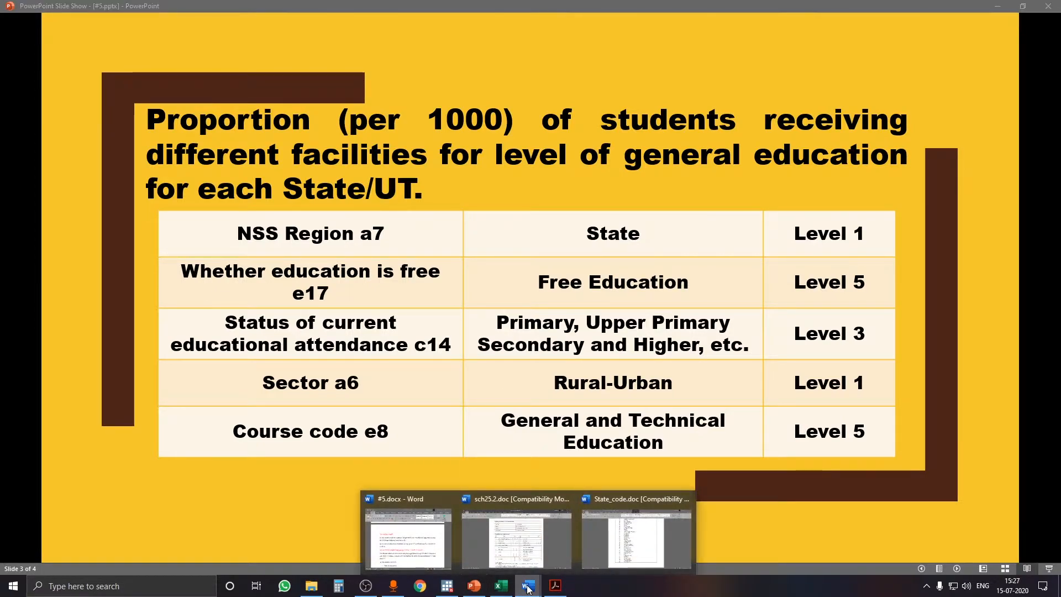
click(528, 530)
scroll(616, 396, down, 15)
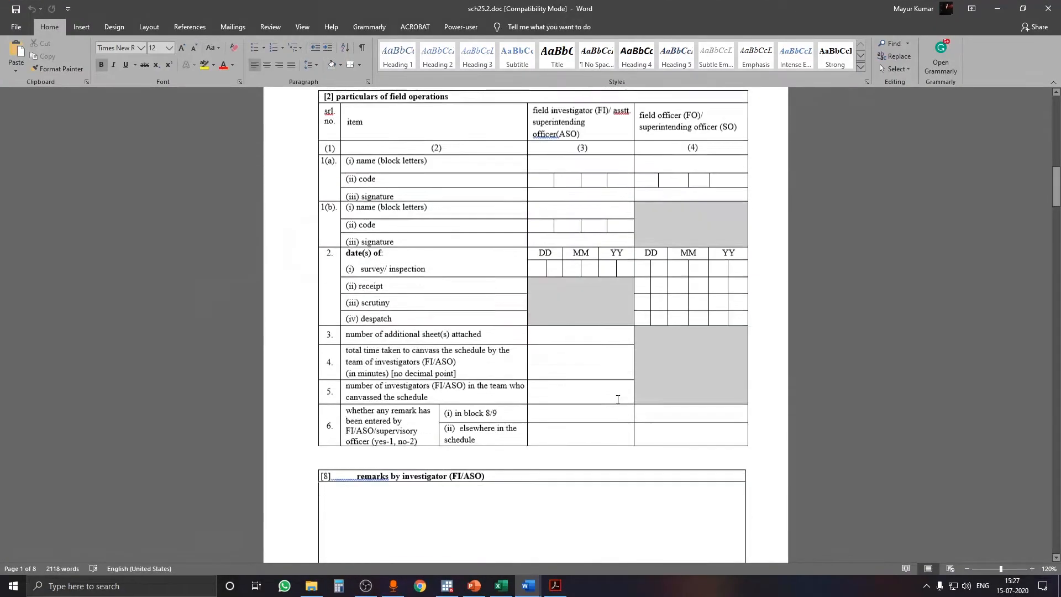
scroll(615, 396, down, 10)
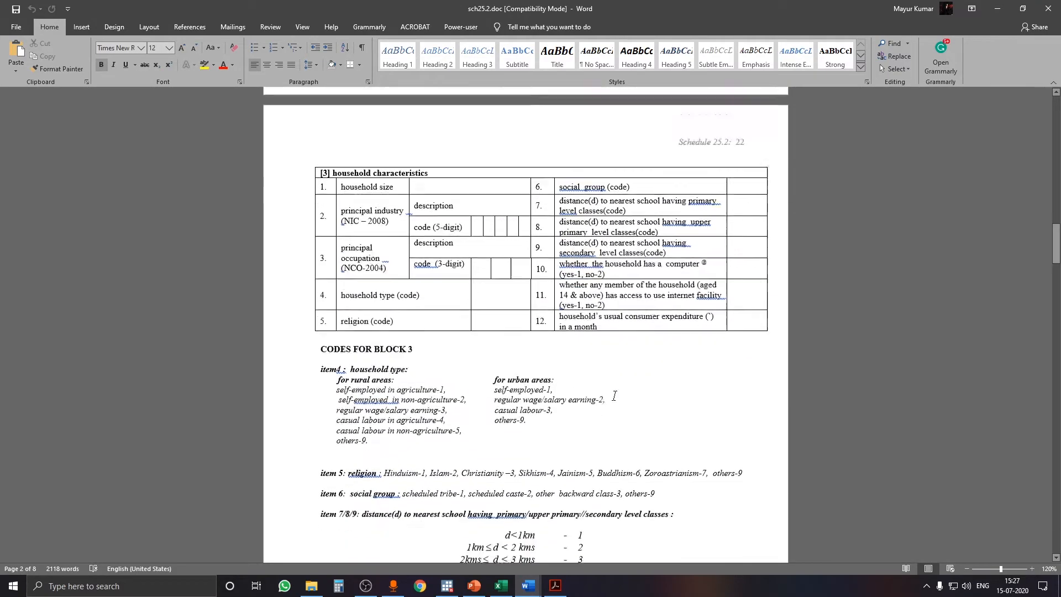
scroll(614, 396, down, 8)
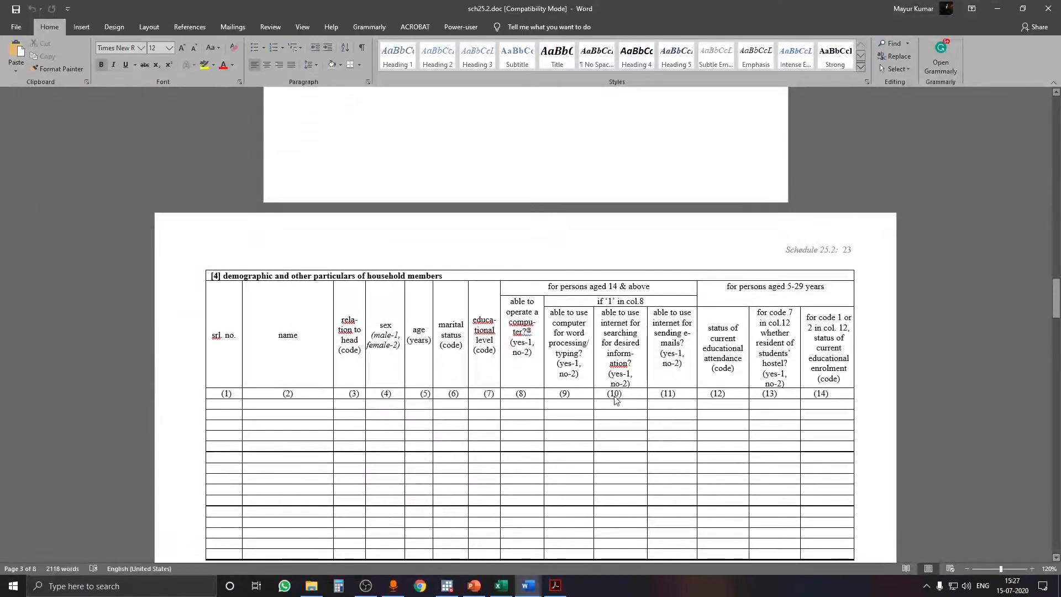
scroll(615, 396, down, 9)
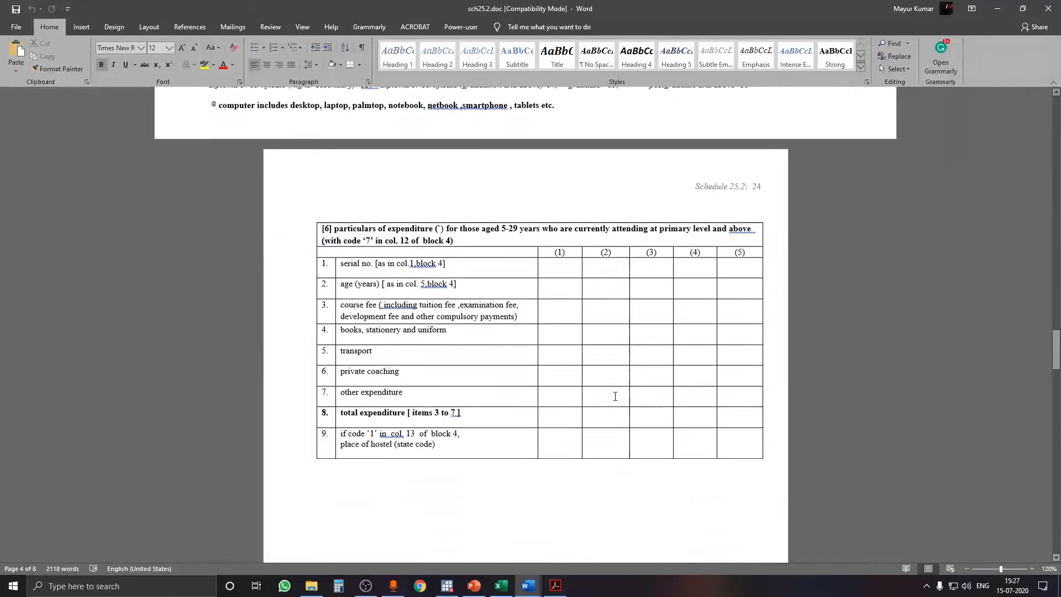
scroll(616, 397, down, 10)
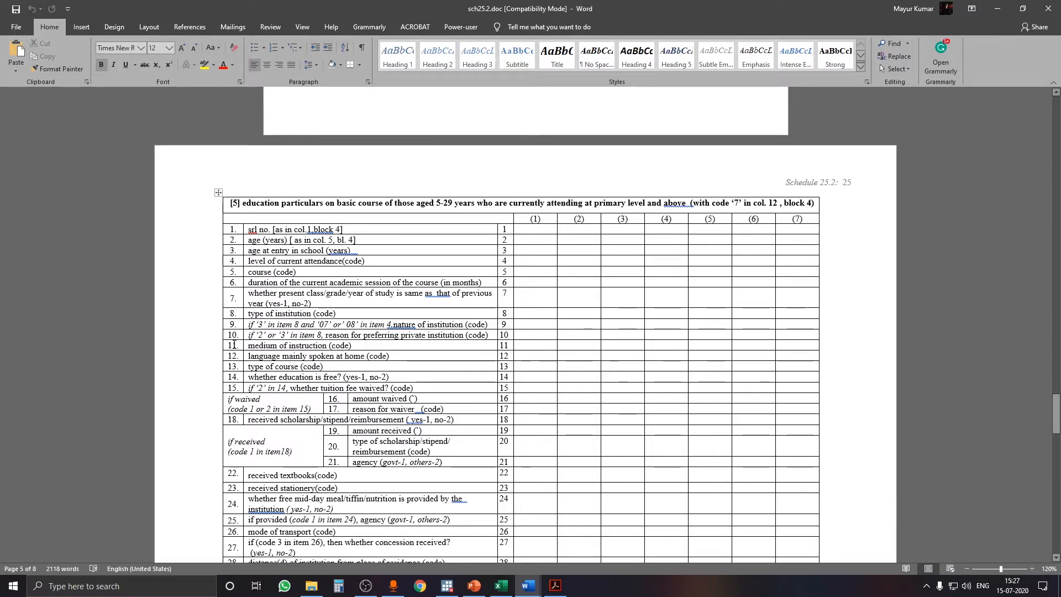
scroll(249, 337, down, 3)
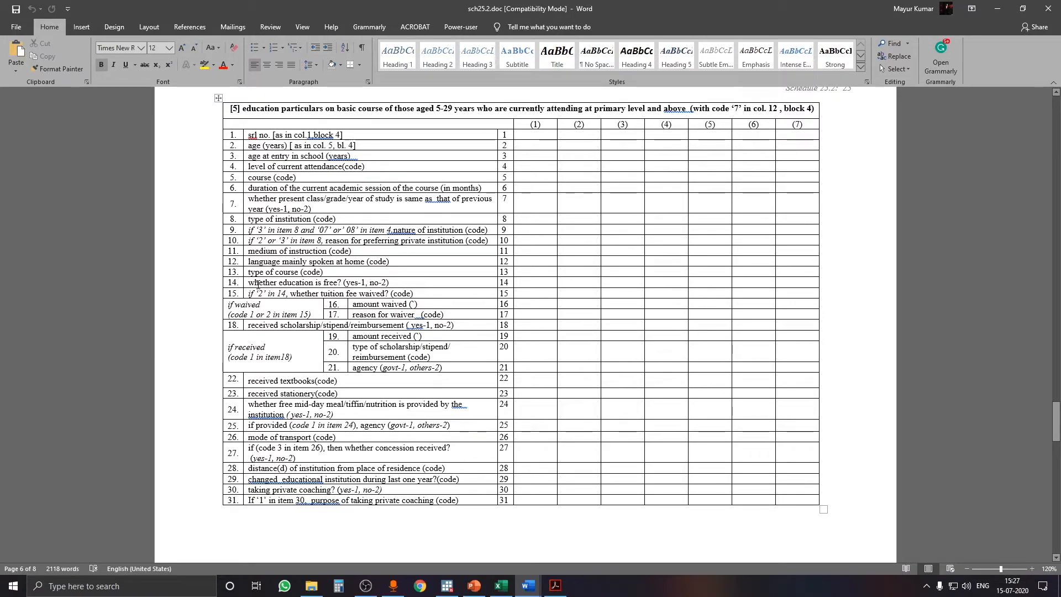
- Switch to Stata and locate variable e17, Whether education is free, in the variable list
click(447, 586)
scroll(898, 440, down, 20)
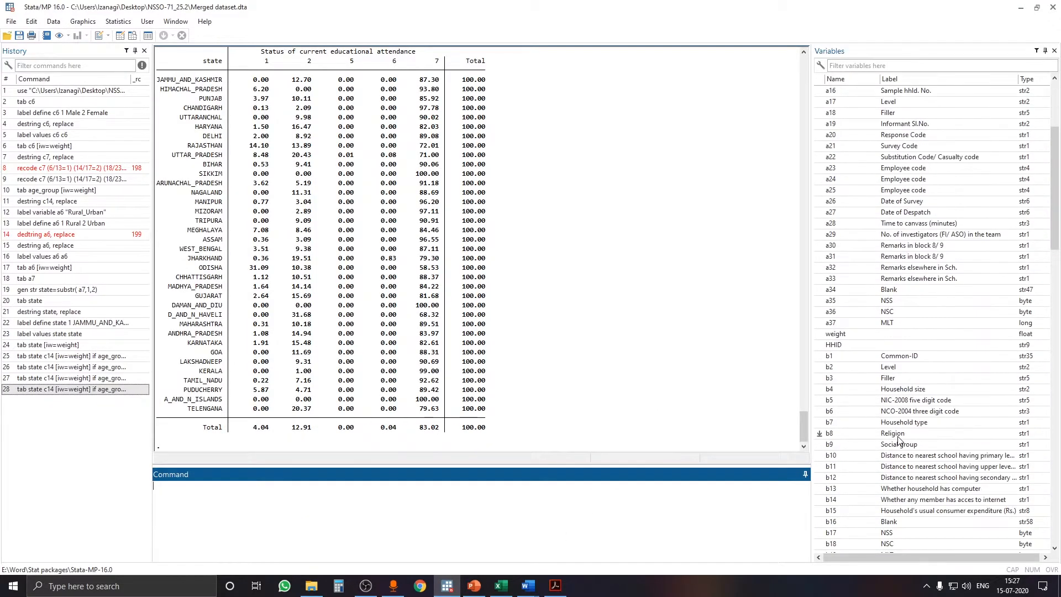
scroll(912, 379, down, 4)
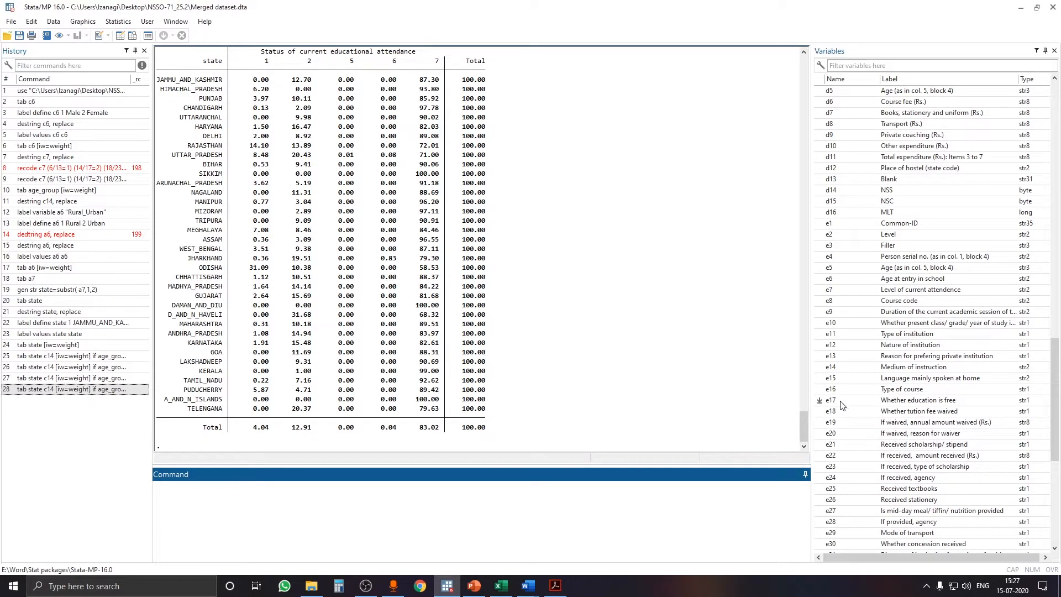
- Compare the block 5 items in sch25.2.doc with Stata's e variables, and show the PowerPoint slide of required variables
mouse_move(529, 590)
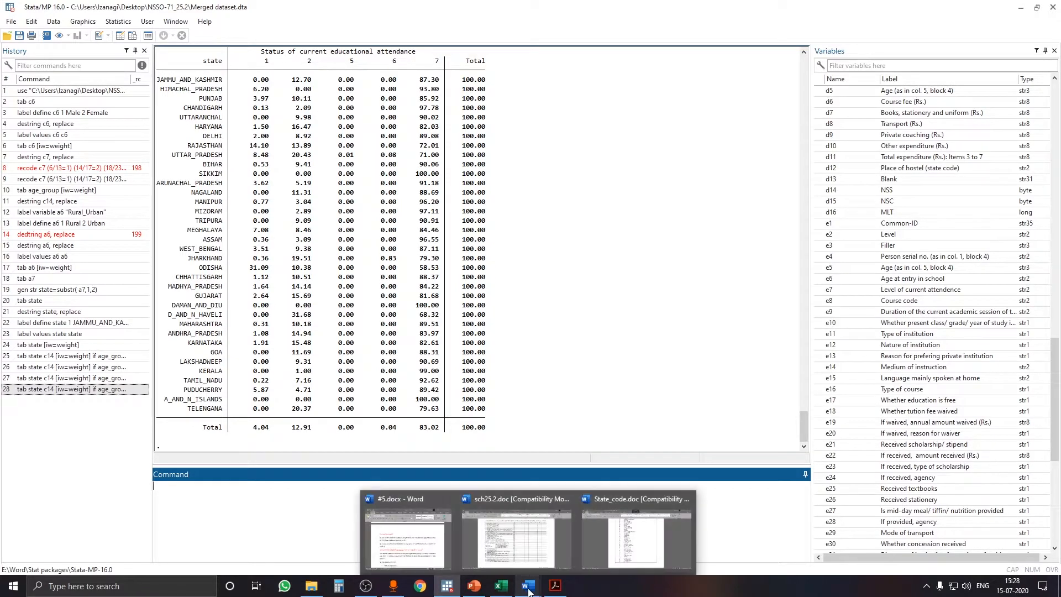
click(516, 534)
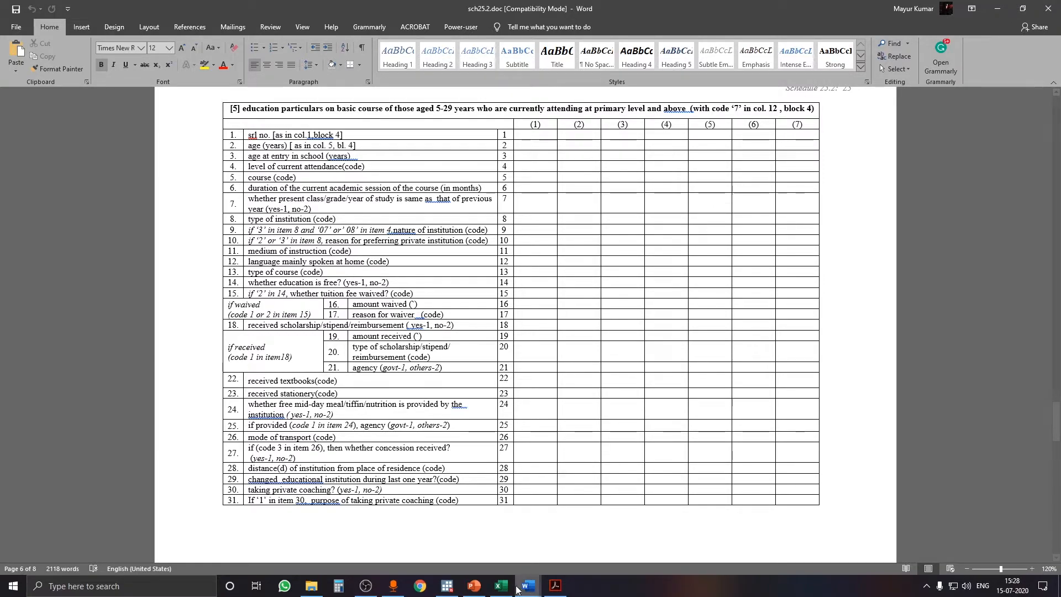
click(446, 587)
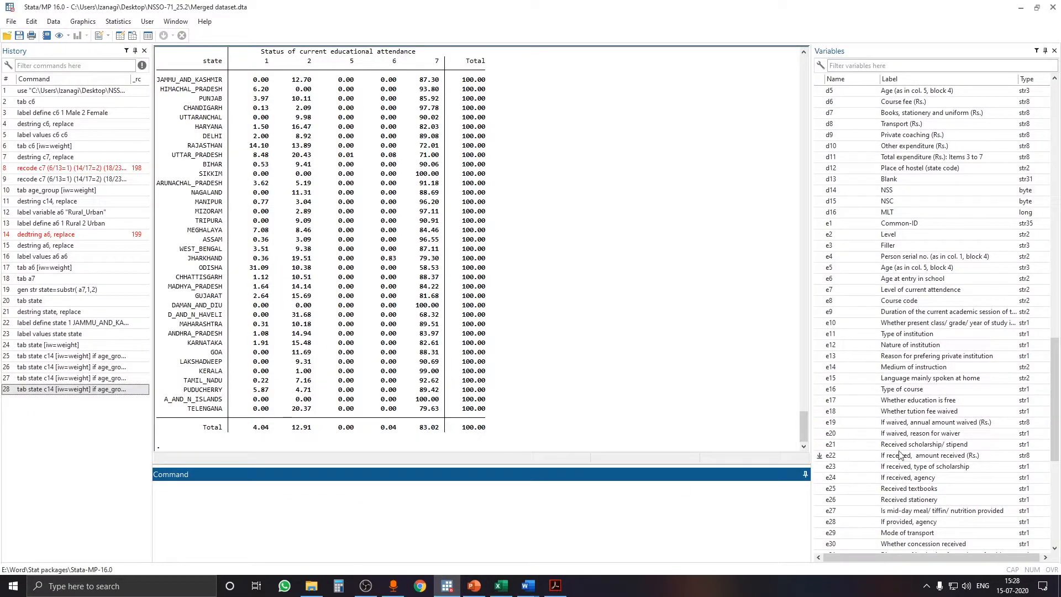
scroll(926, 423, down, 2)
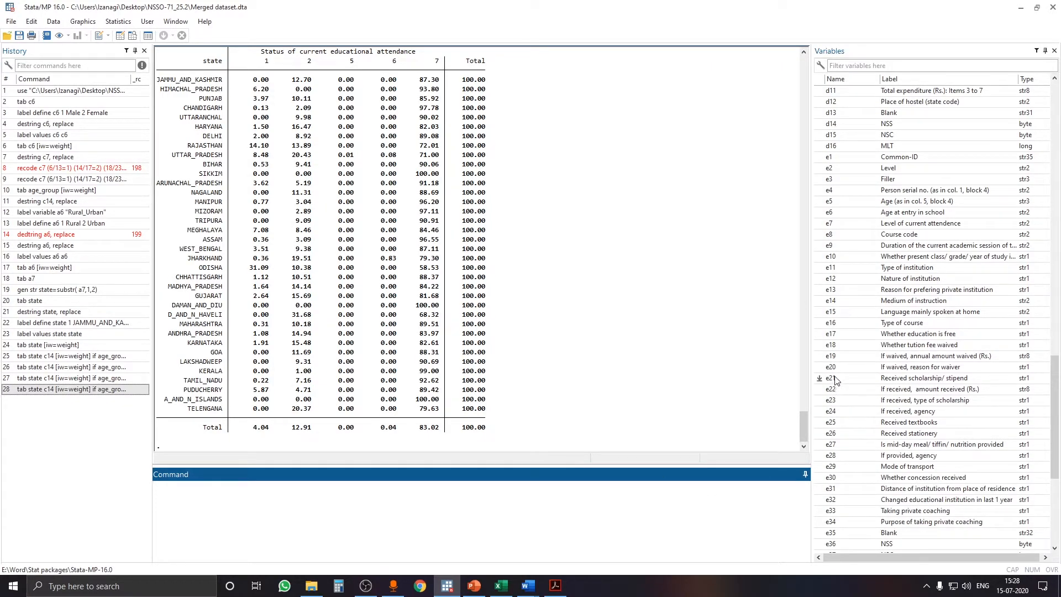
click(1021, 7)
click(997, 6)
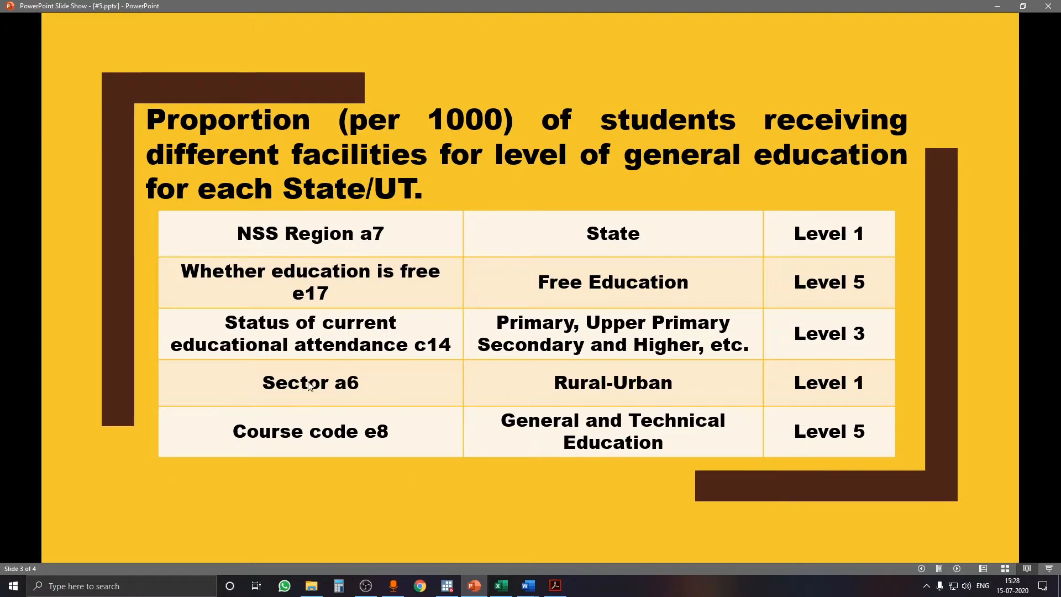
- Compare the education levels of Table 11 in the PDF with the block 5 attendance level and course codes in sch25.2.doc
click(555, 585)
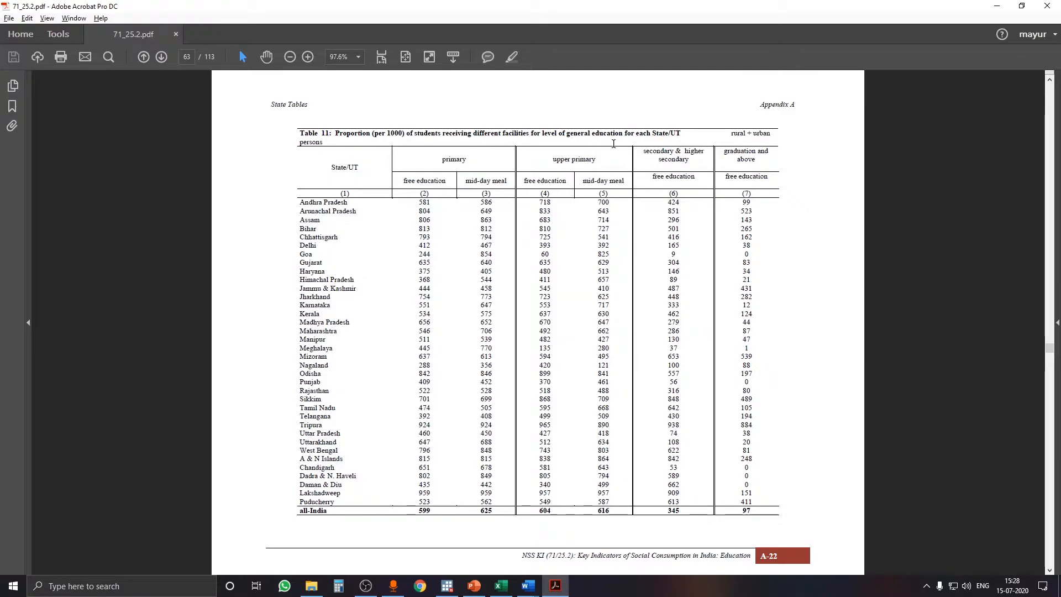
mouse_move(528, 586)
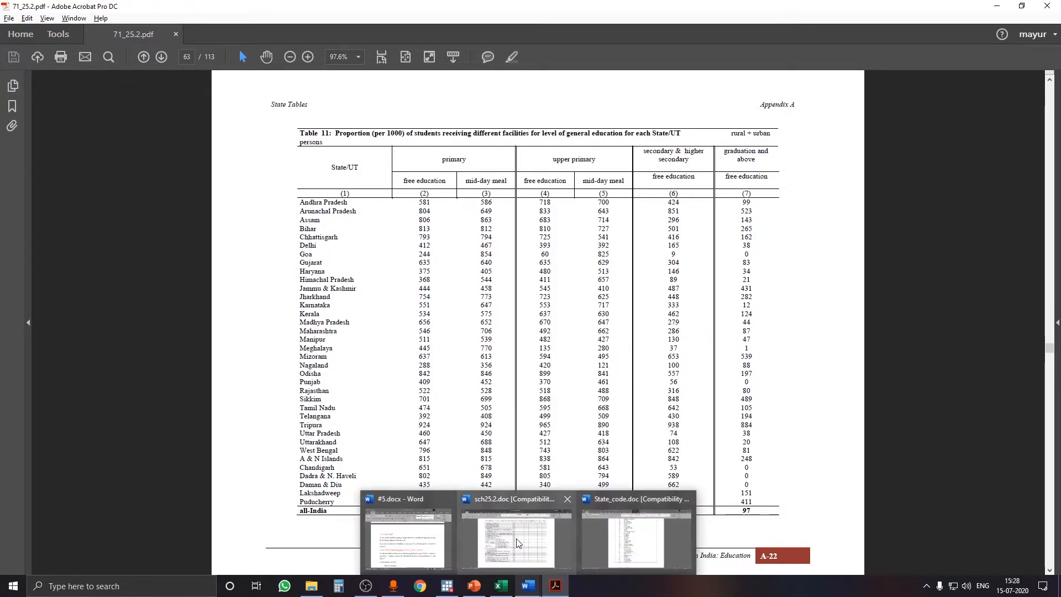
click(531, 528)
scroll(546, 425, down, 6)
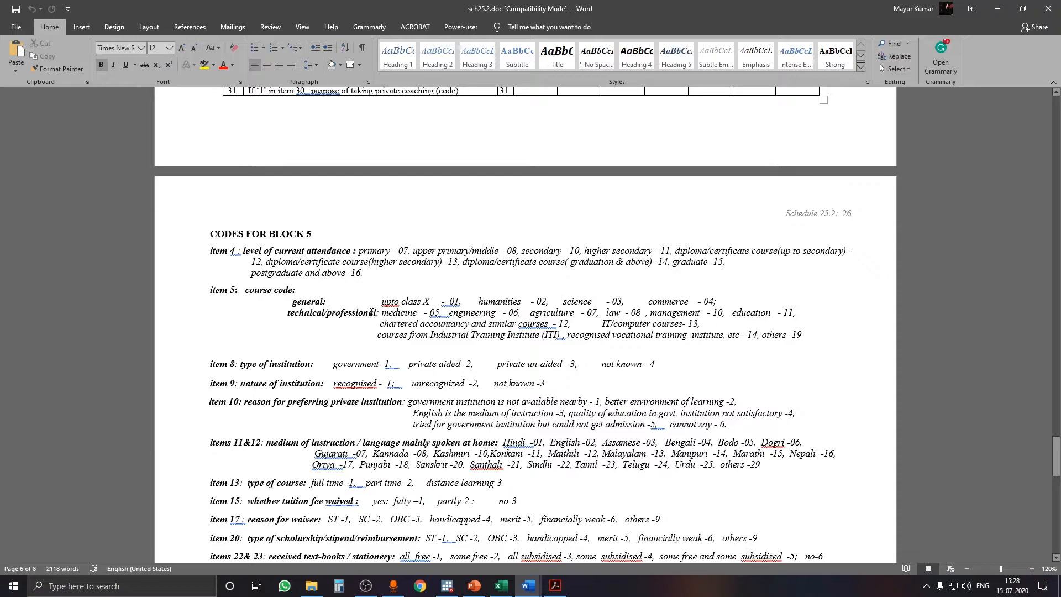
click(555, 586)
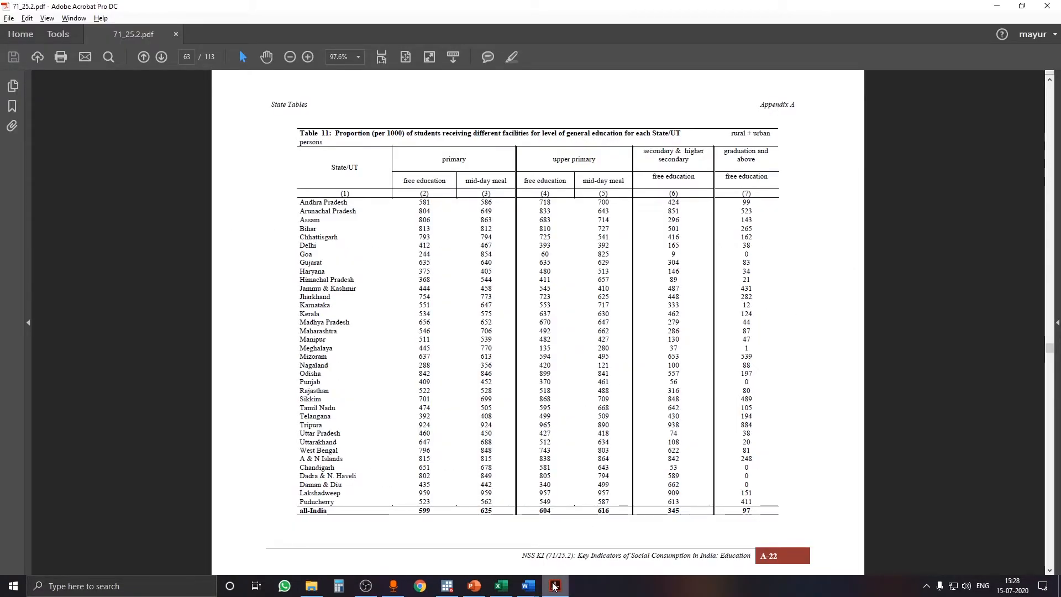
click(528, 586)
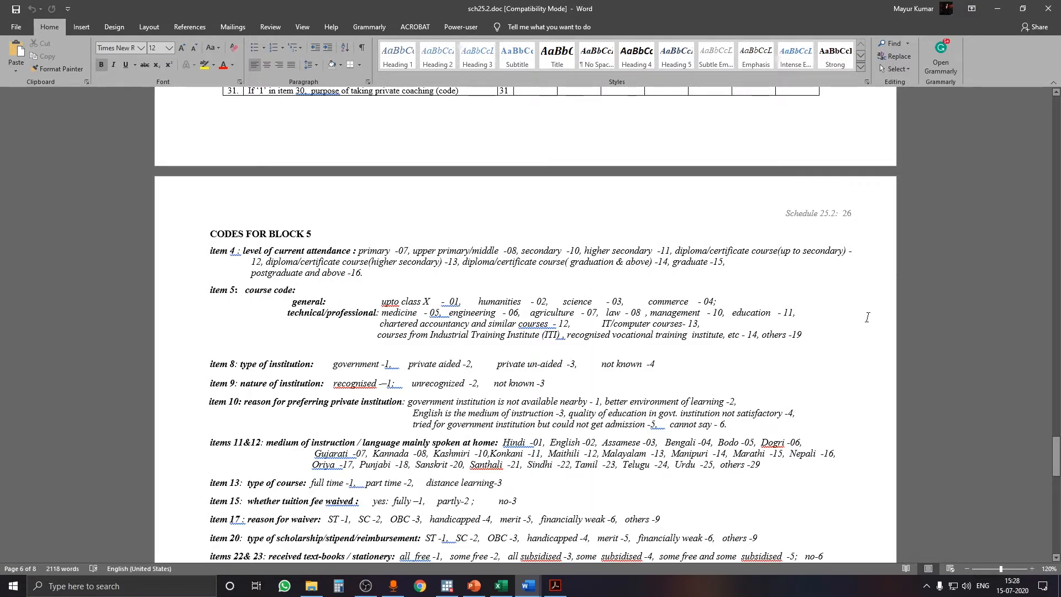
click(994, 2)
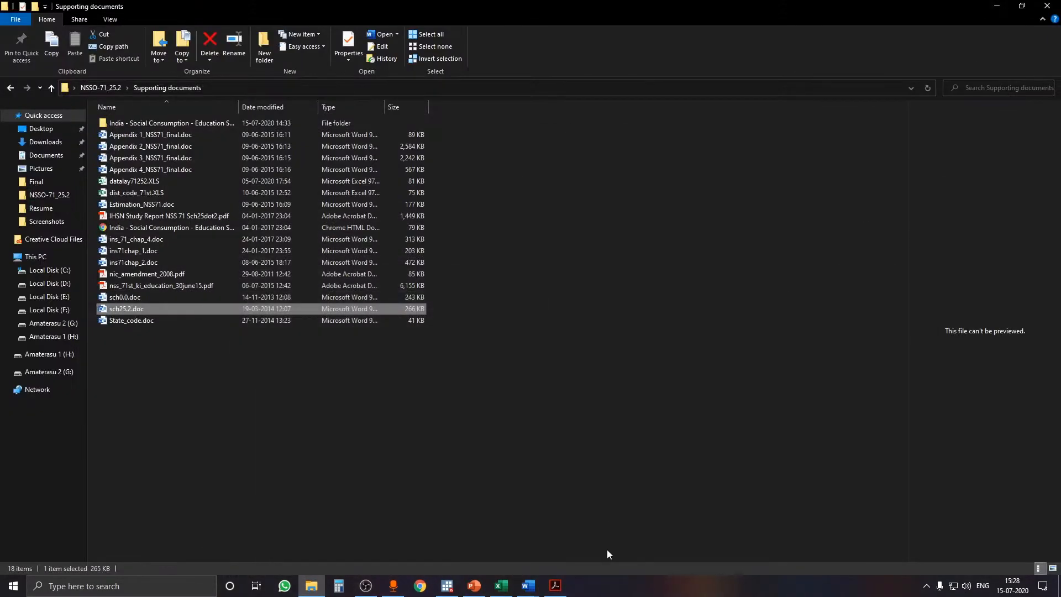
- Switch to Stata and convert the course code variable e8 to numeric with destring e8, replace
click(446, 586)
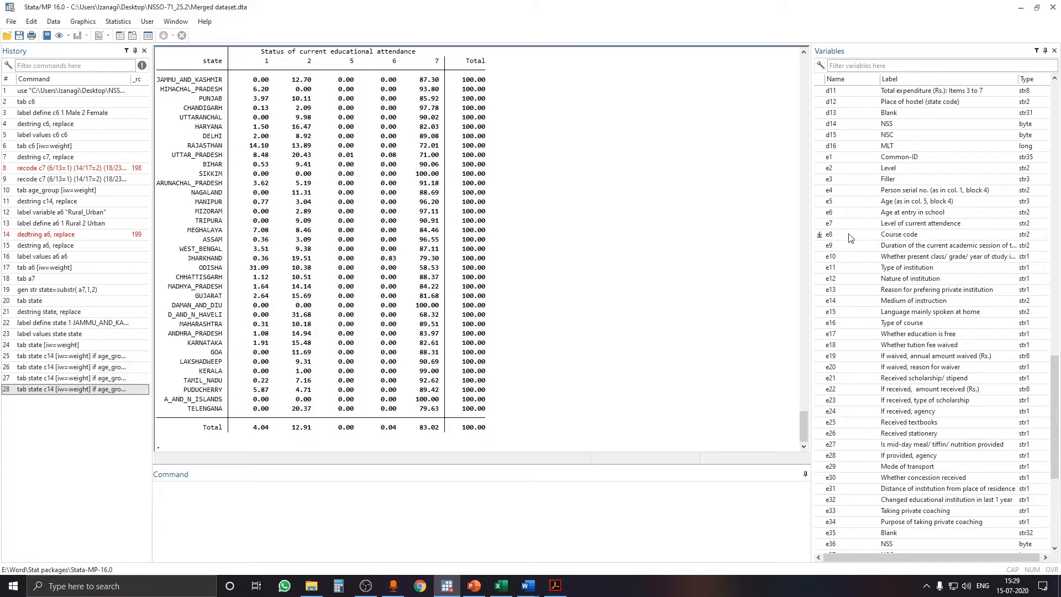
click(428, 504)
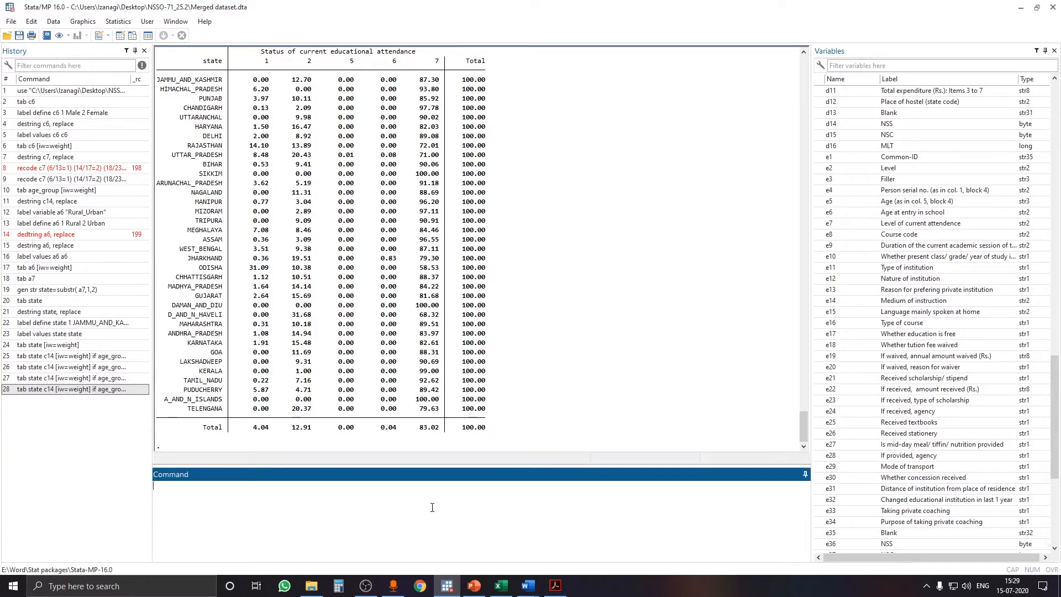
text(destring)
double_click(827, 235)
click(314, 496)
text(, )
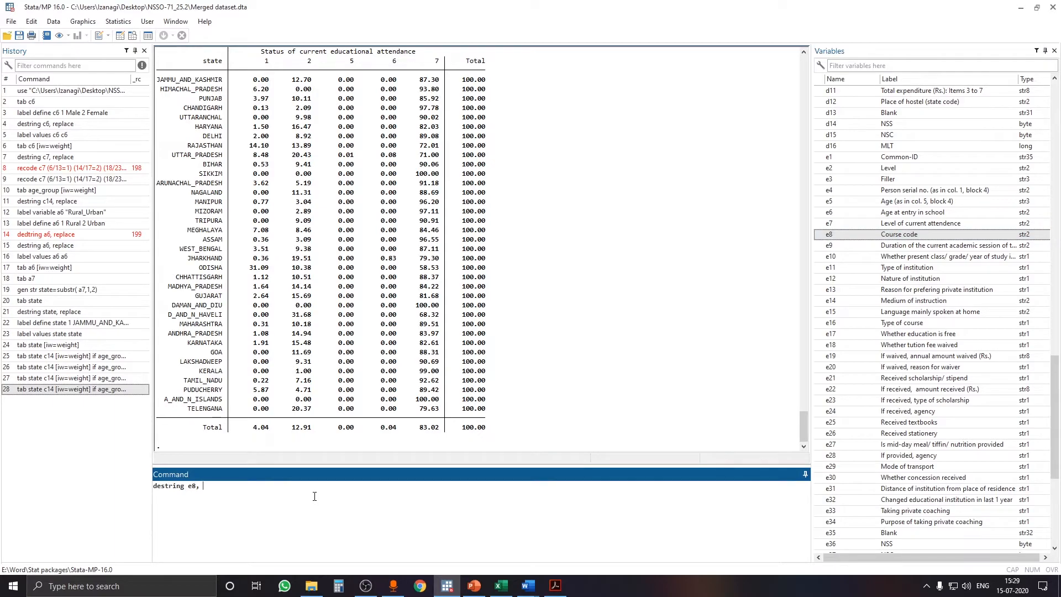
text(replace)
key(Return)
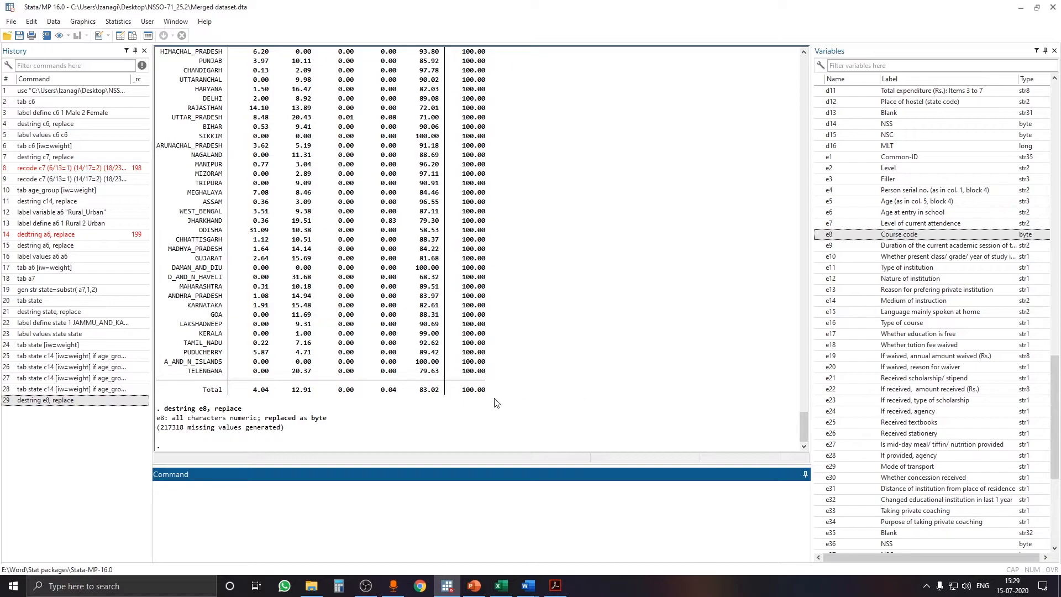
- Check the item 5 course codes in sch25.2.doc and run recode e8 (1/4=1) (5/max=2), gen(new_e8) in Stata
key(alt+Tab)
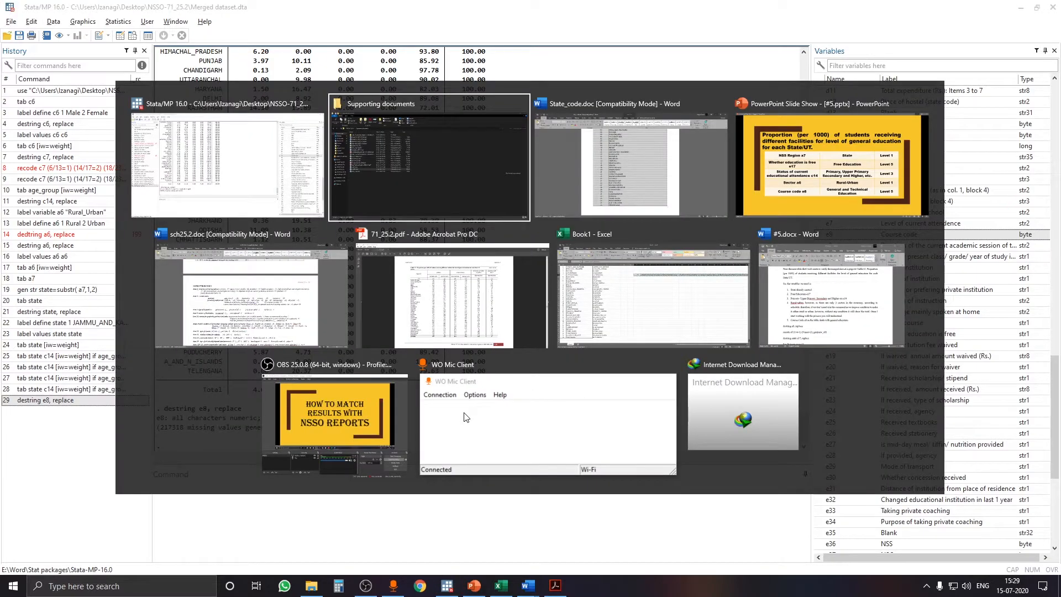
click(195, 273)
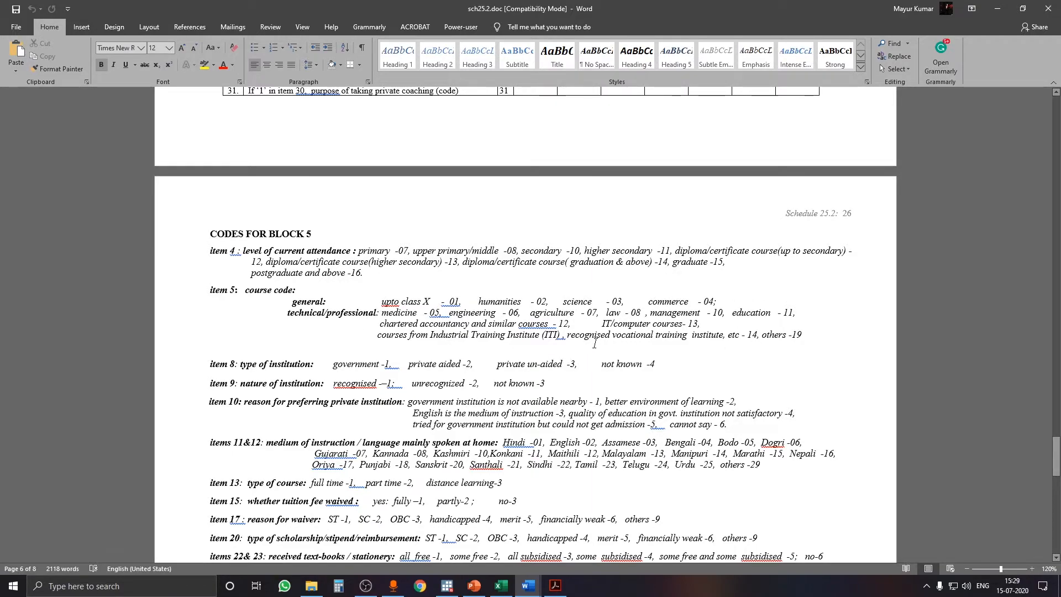
key(alt+Tab)
text(recoe)
key(BackSpace)
text(de)
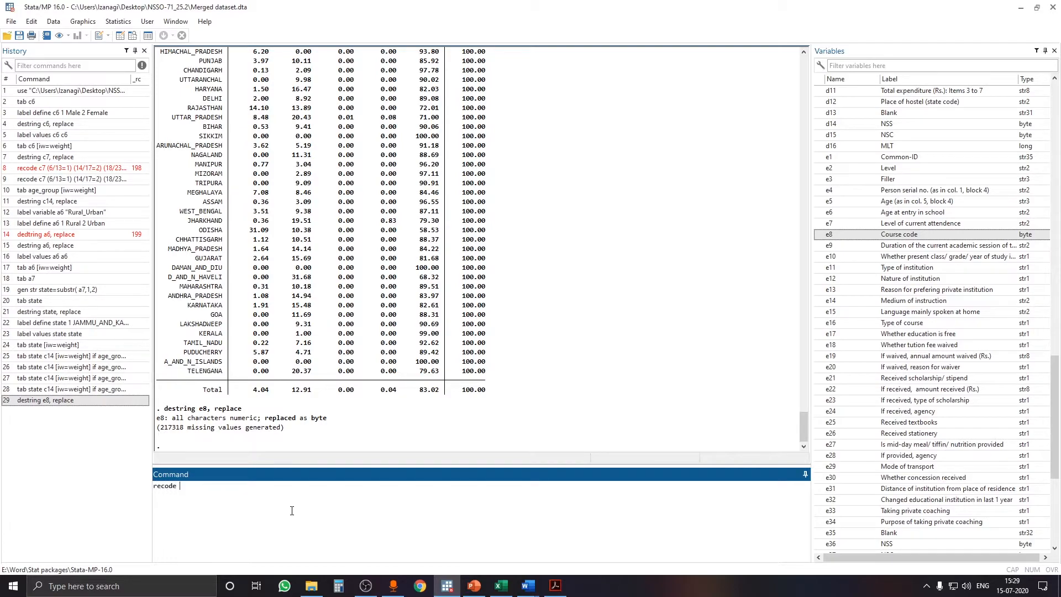
double_click(822, 235)
click(236, 499)
text((1/4=1)
key(BackSpace)
key(alt+Tab)
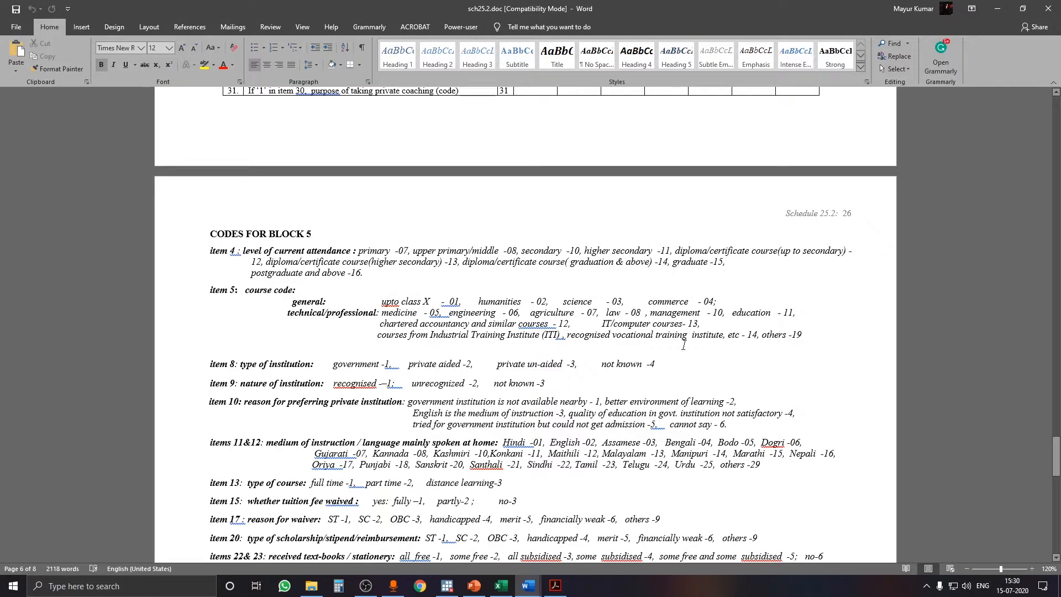
key(alt+Tab)
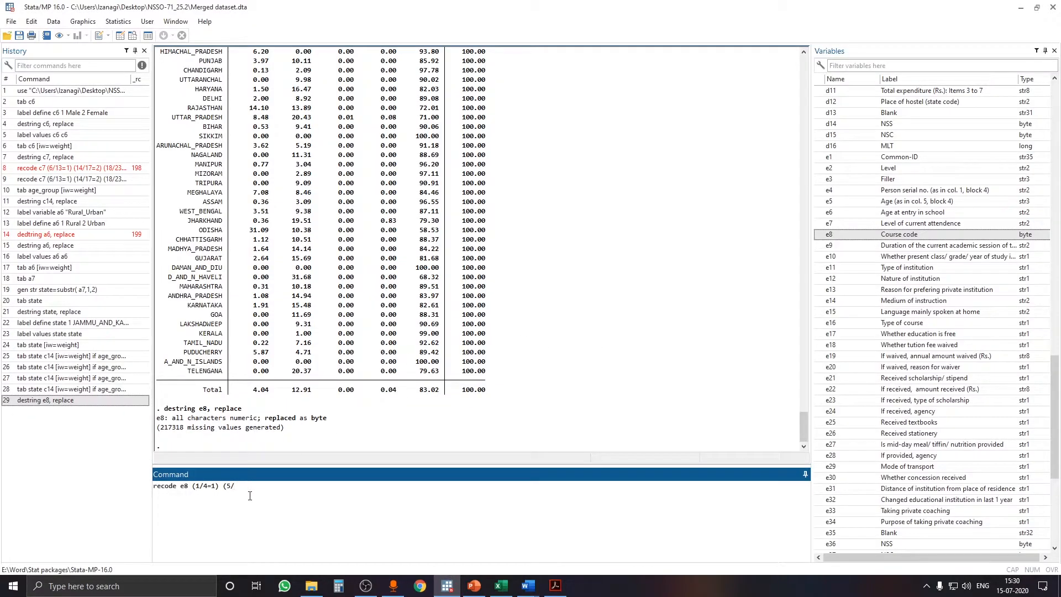
text(19=2)
key(BackSpace)
key(BackSpace)
text(max)
text(, gen(new_e8)
key(Return)
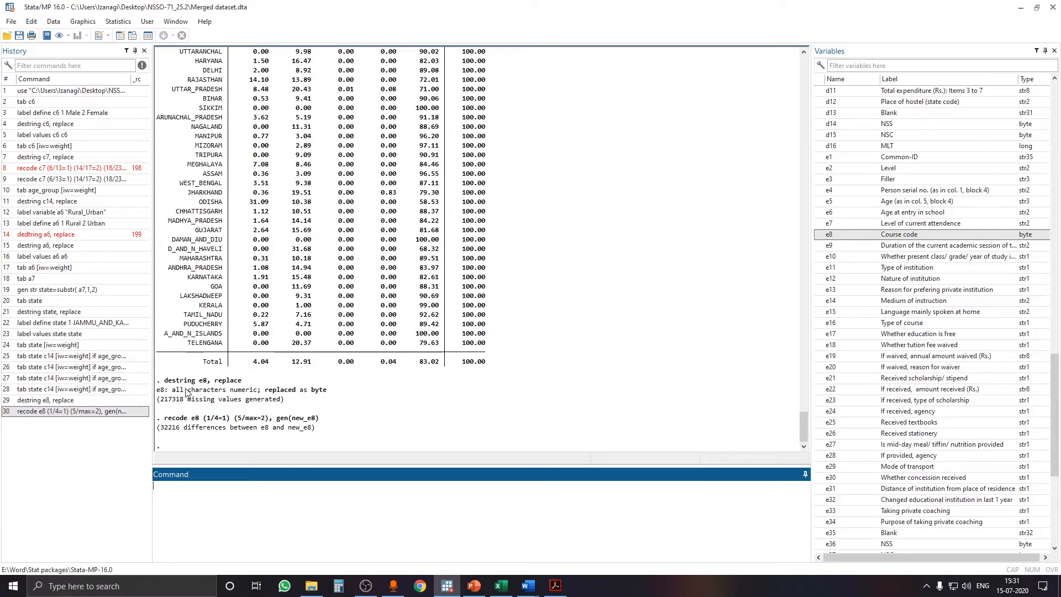
- Check the free education columns of Table 11 in the PDF and run tab e17 [iw=weight] in Stata
click(556, 586)
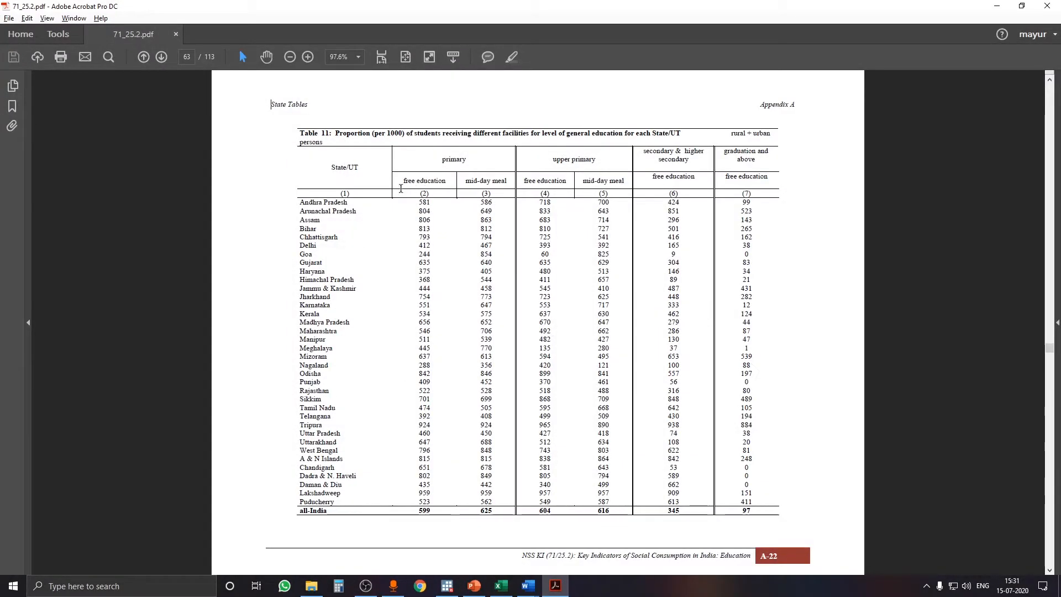
key(alt+Tab)
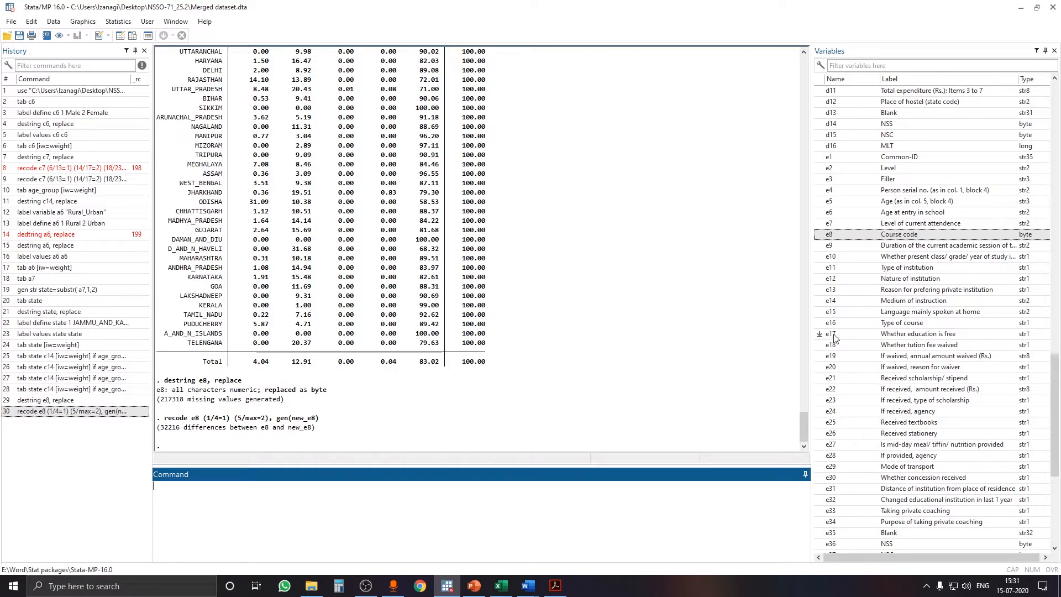
text(tab 17 [iw=weig)
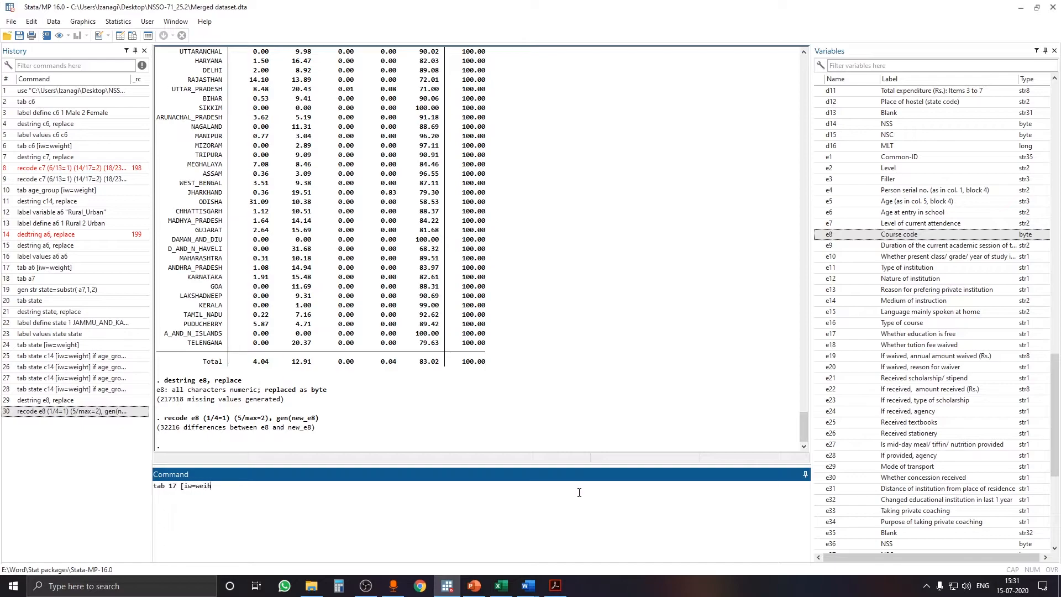
text(ht])
key(Return)
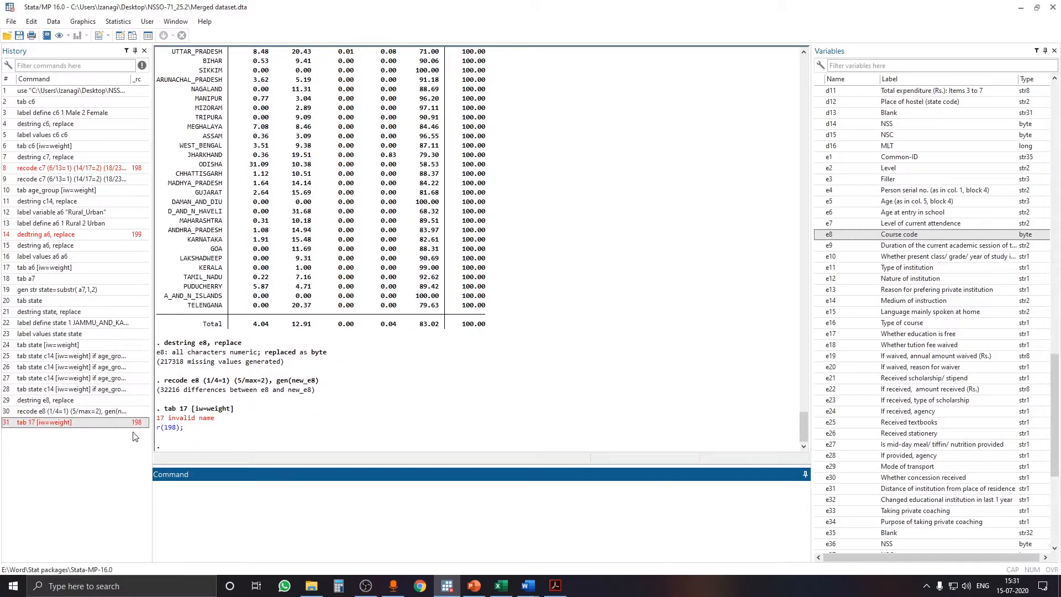
click(59, 424)
click(172, 491)
click(168, 486)
text(e)
key(Return)
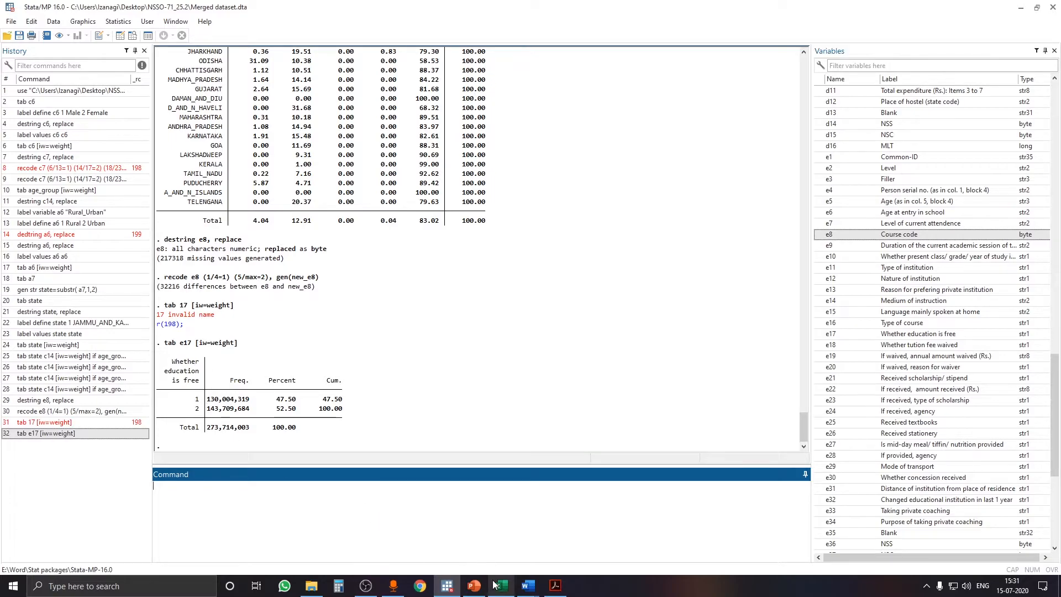
- Look up the free education item in sch25.2.doc and define a Stata value label e17 with 1 Yes and 2 No
click(528, 585)
click(518, 539)
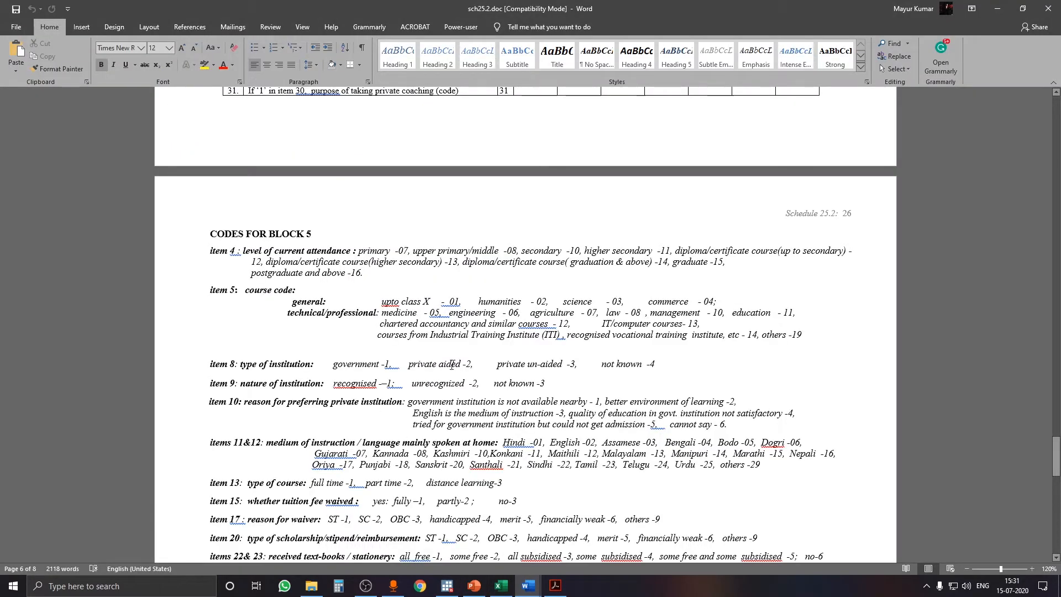
scroll(452, 366, up, 10)
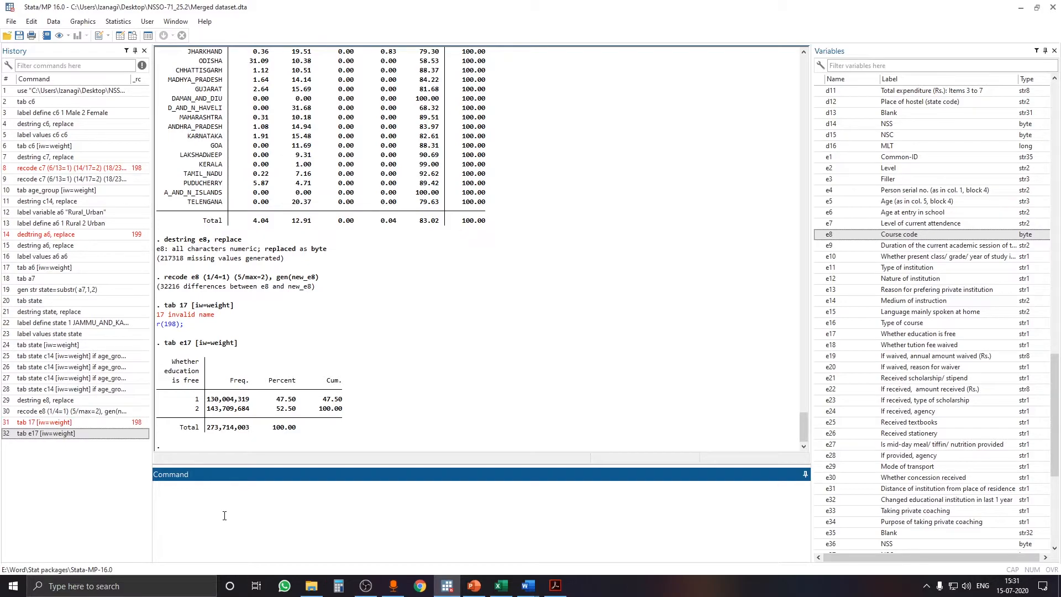
text(label define e17 1 Yes 2 No)
key(Return)
- Convert variable e17 to numeric with destring e17, replace
text(destring)
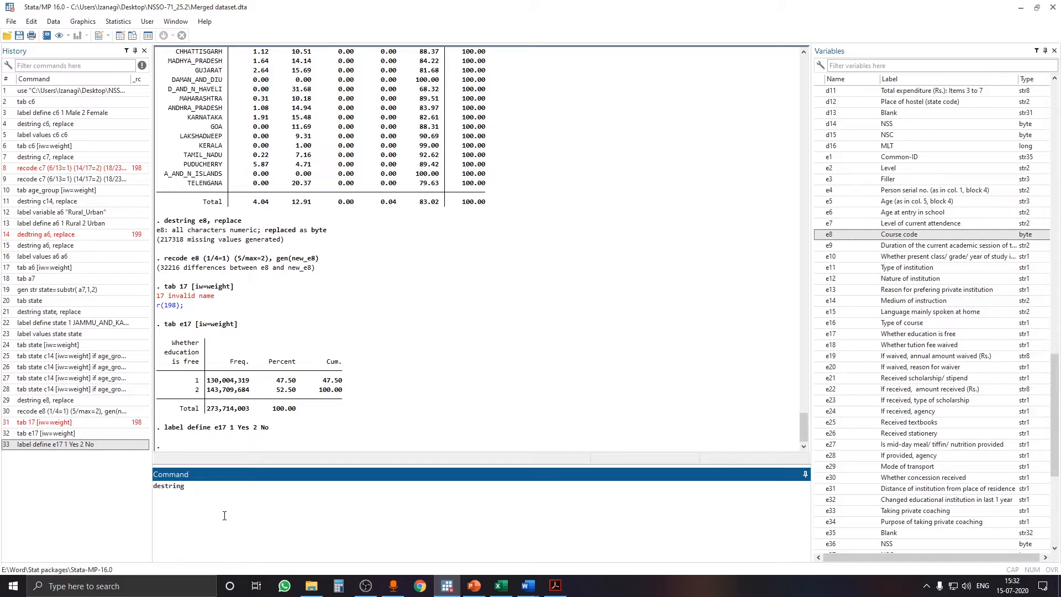
text( e17, replace)
key(Return)
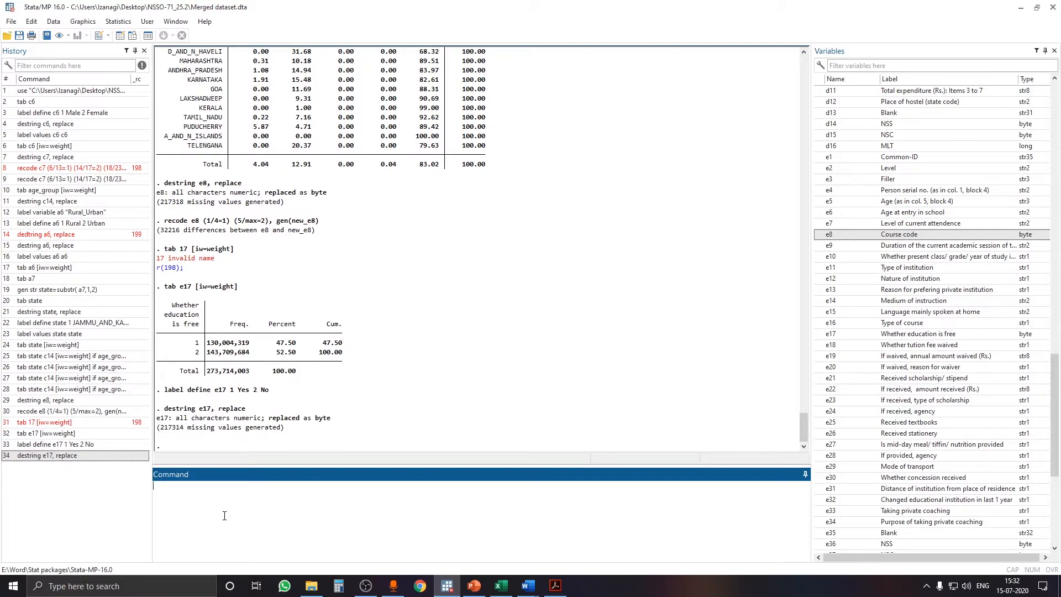
- Attach the value label e17 to variable e17 and rerun its weighted tabulation
text(label values e17 1)
key(BackSpace)
text(e17)
key(Return)
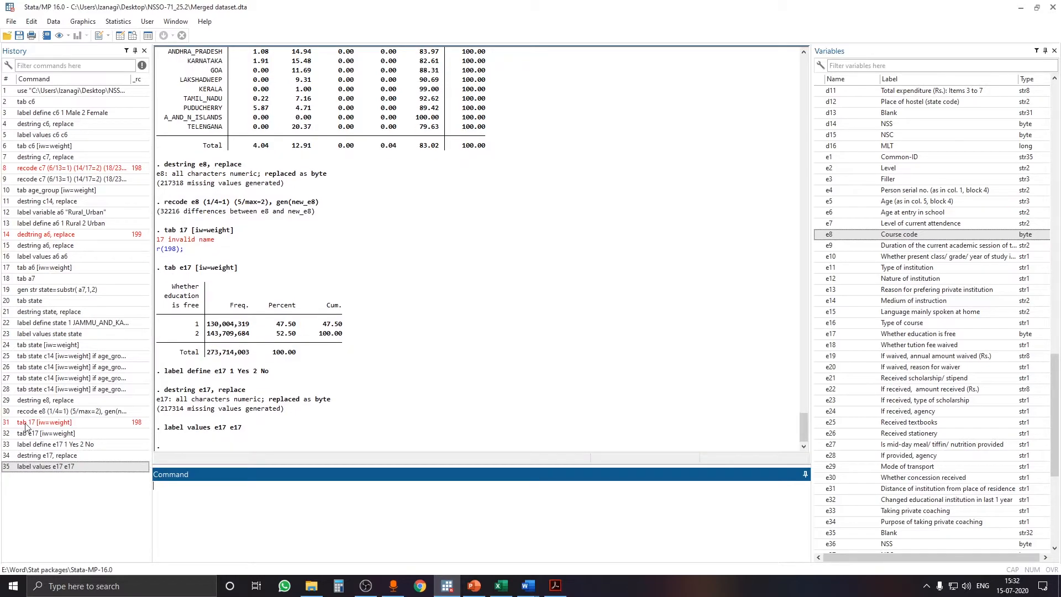
click(47, 433)
key(Return)
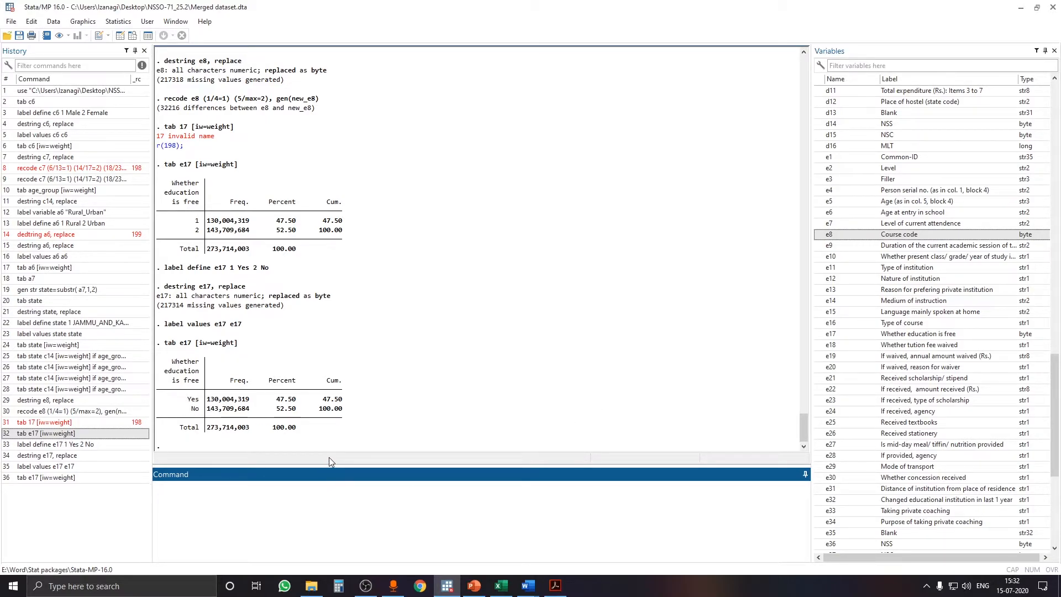
- Check Table 11 in the PDF and begin the Stata command tab state e17 [iw=weight] if e7==7
click(556, 592)
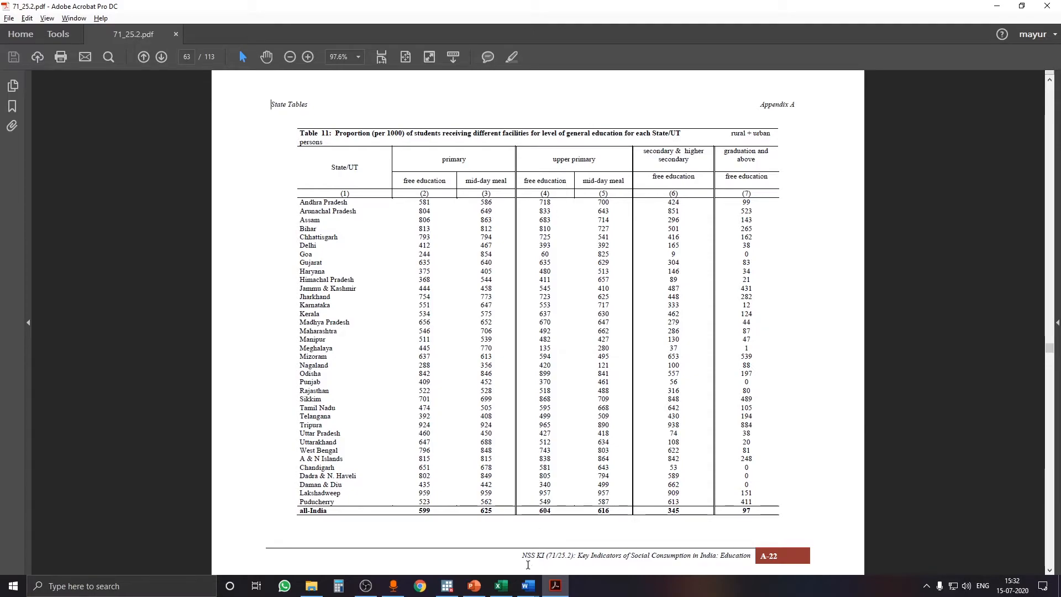
click(446, 586)
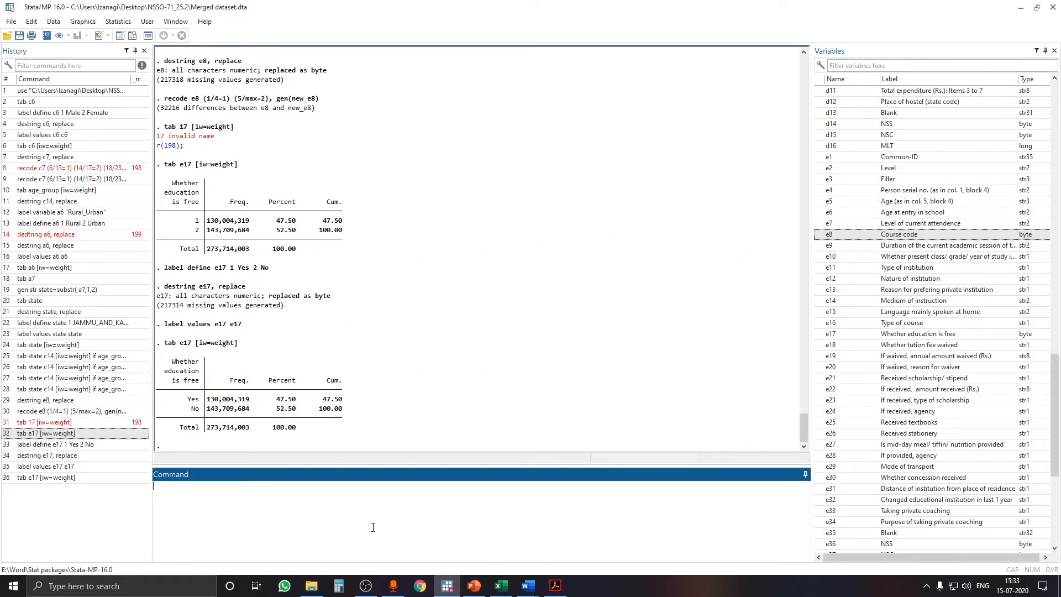
text(tab state)
drag(1055, 444, 1055, 514)
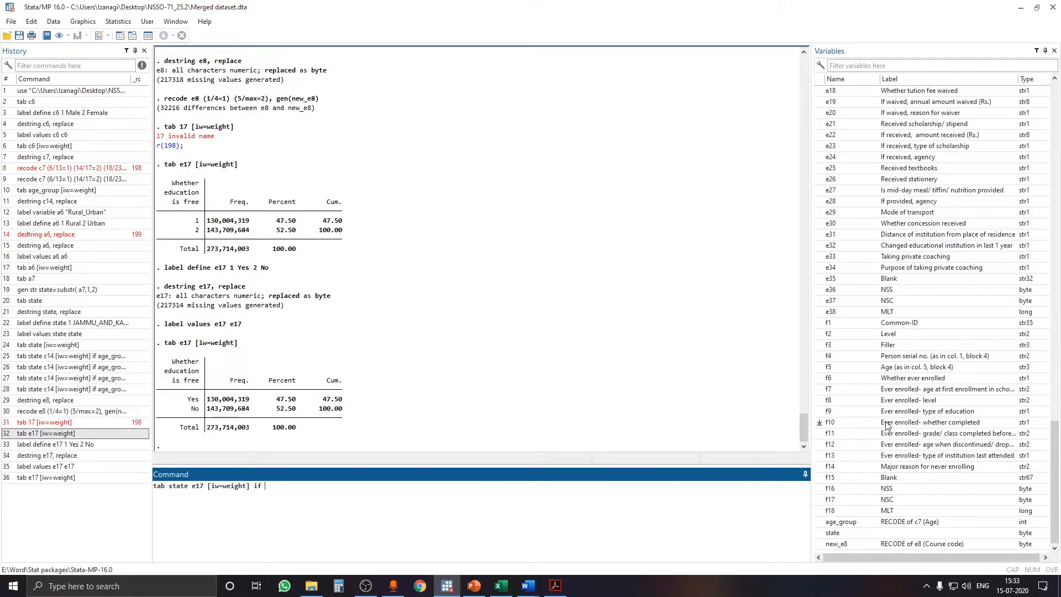
scroll(868, 430, up, 10)
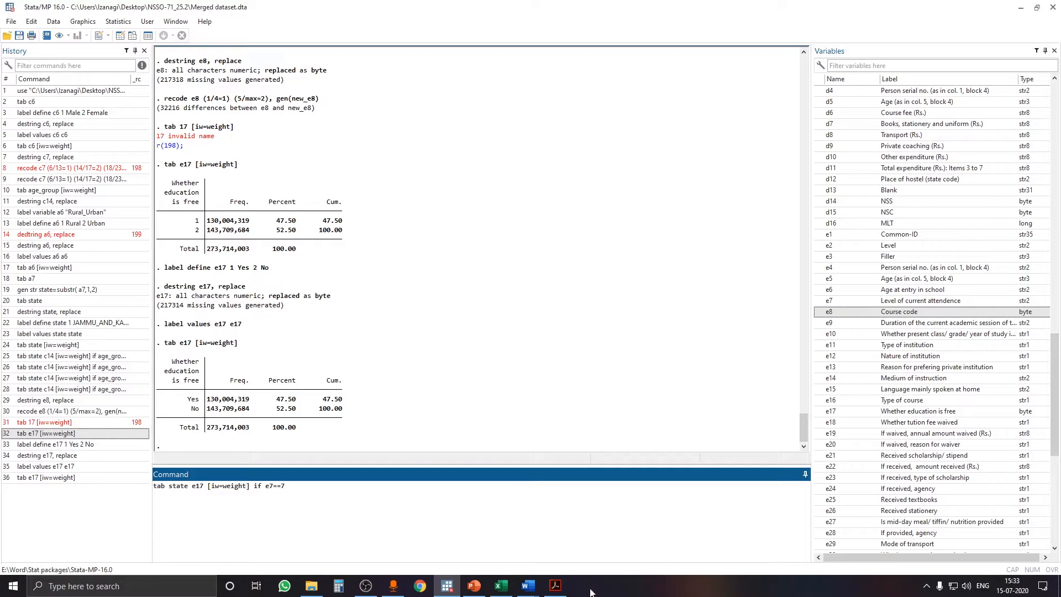
- Look up the level of current attendance codes in sch25.2.doc and check the primary free education column of Table 11
click(528, 586)
mouse_move(529, 543)
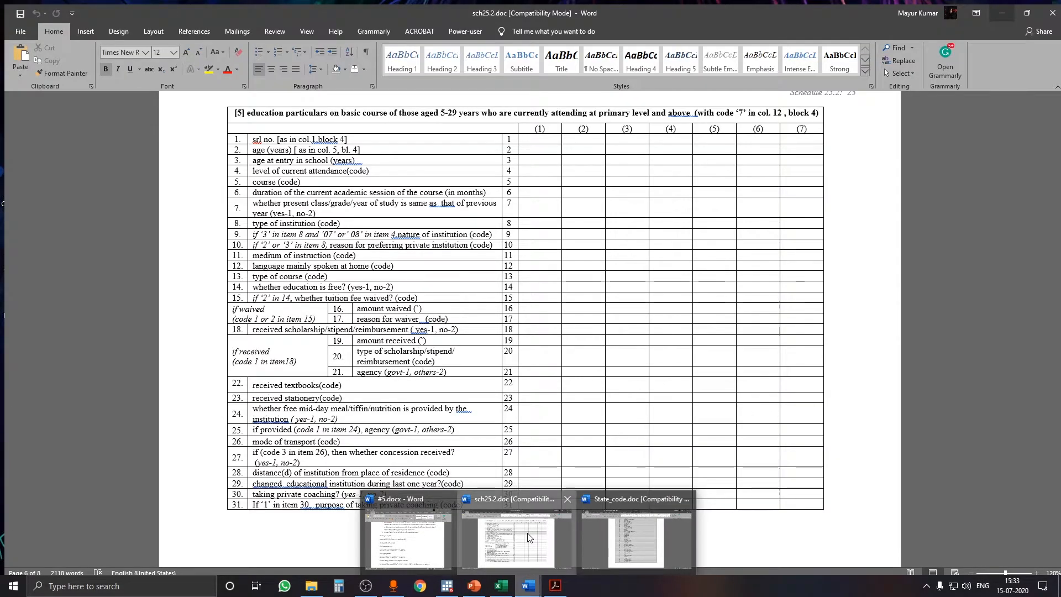
click(528, 542)
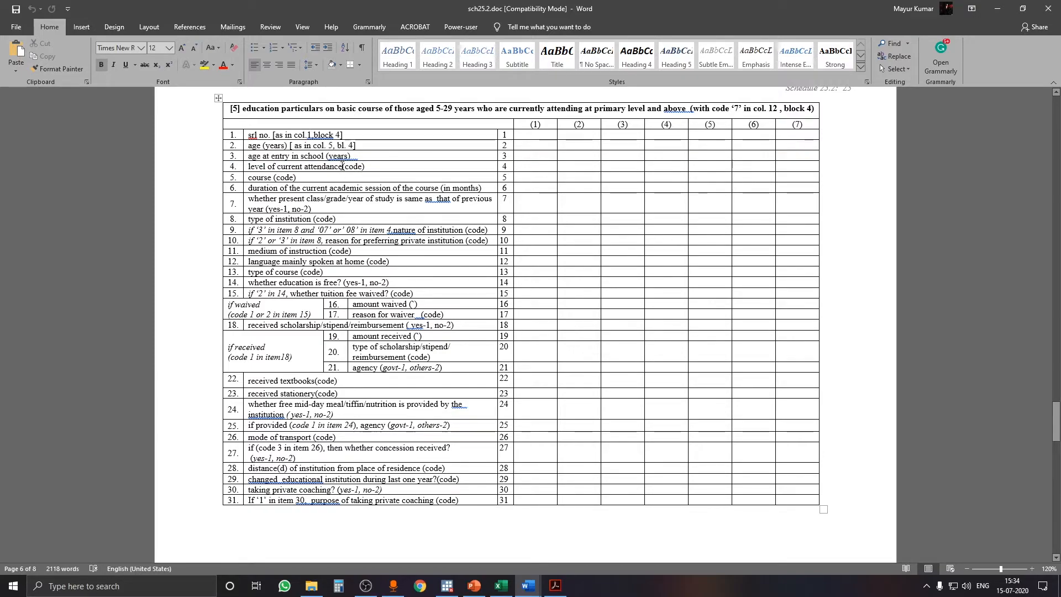
scroll(293, 326, down, 10)
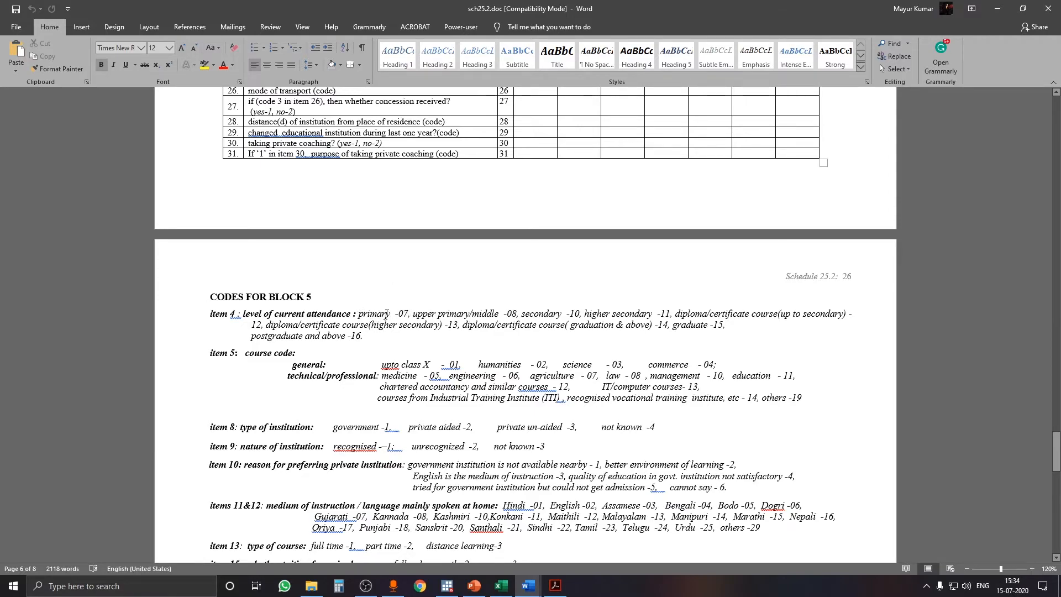
key(alt+Tab)
key(alt+Tab)
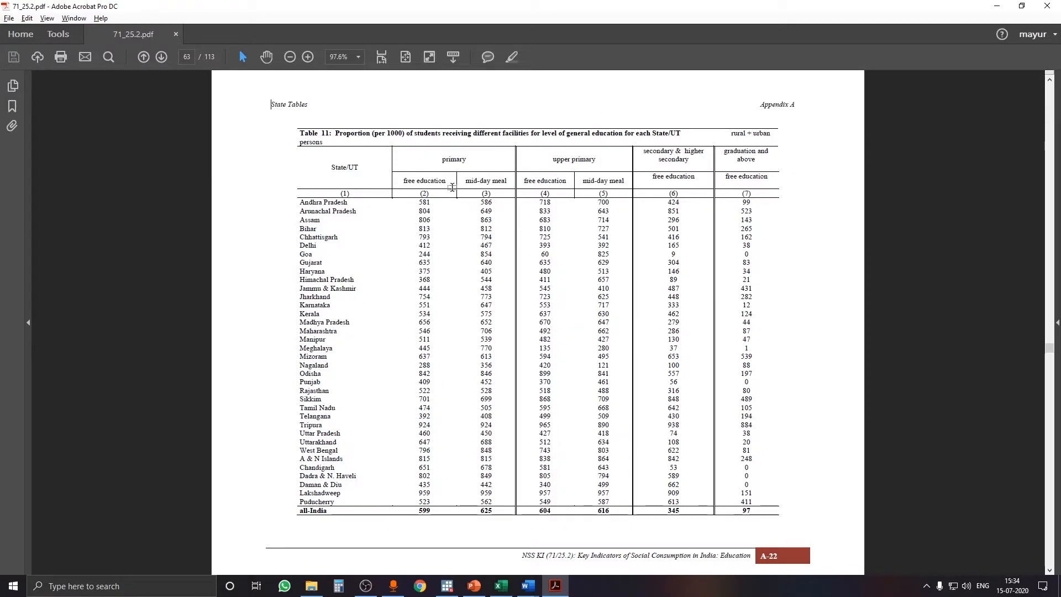
- Add the options nof row to the Stata command and try to run tab state e17 [iw=weight] if e7==7, nof row
key(alt+Tab)
key(alt+Tab)
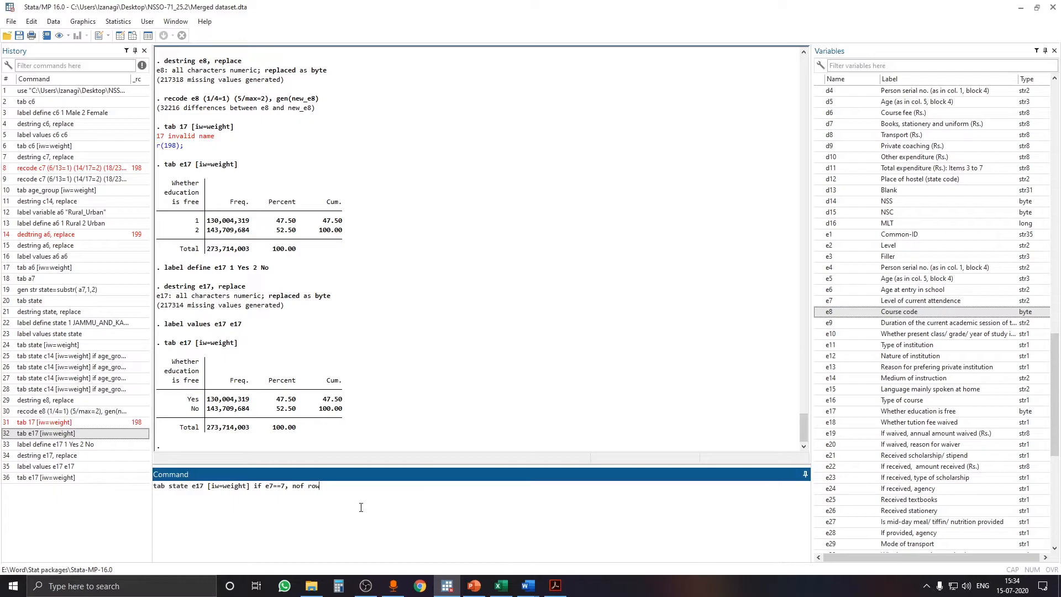
scroll(929, 232, up, 20)
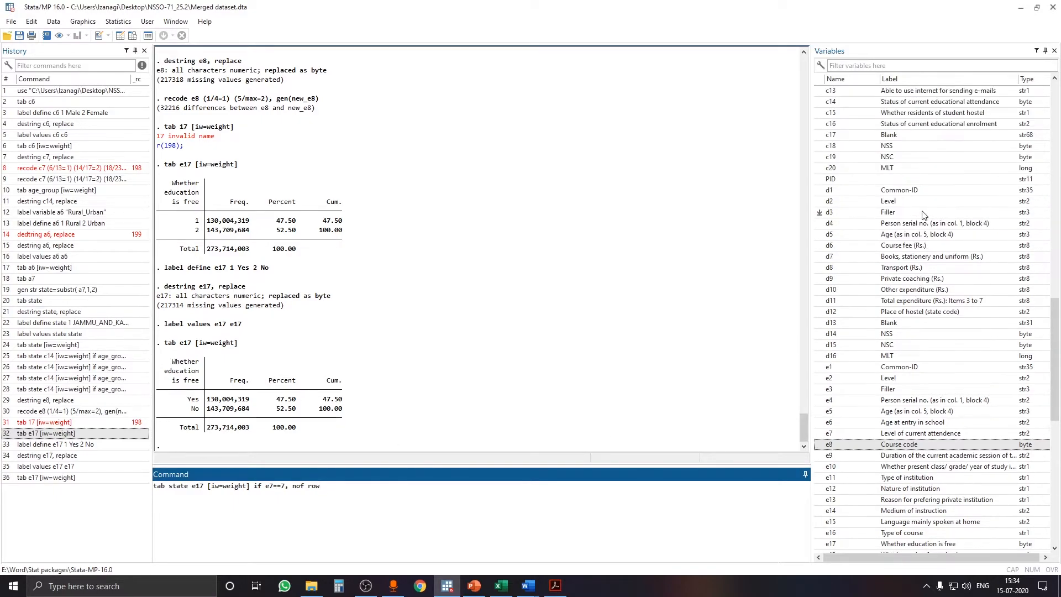
scroll(921, 210, up, 10)
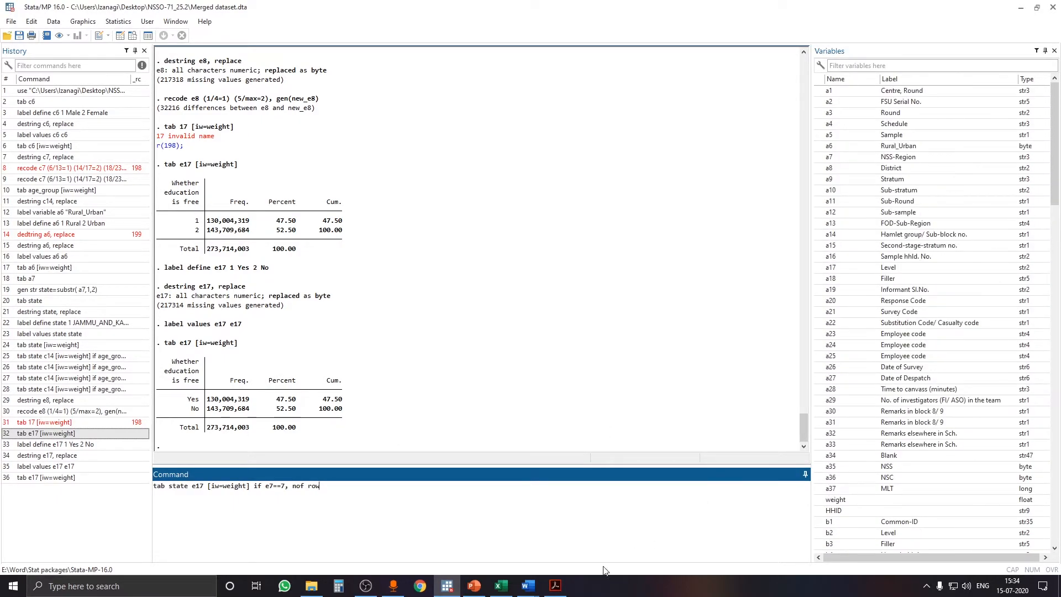
click(555, 586)
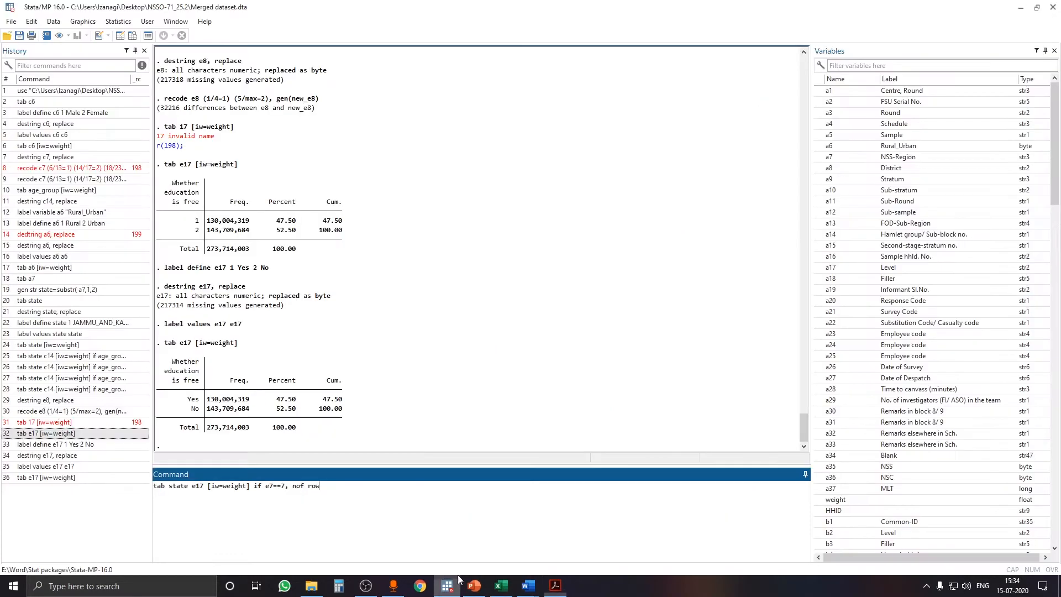
click(447, 586)
key(Return)
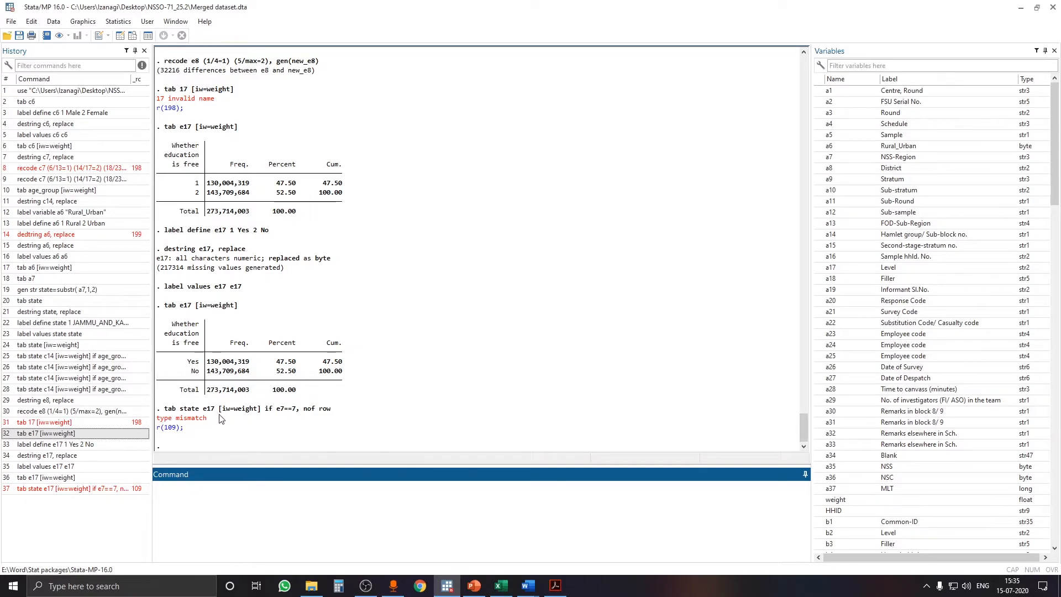
- Convert variable e7 to numeric with destring e7, replace
scroll(943, 434, down, 3)
scroll(944, 423, up, 3)
text(estring e7, replac)
key(Return)
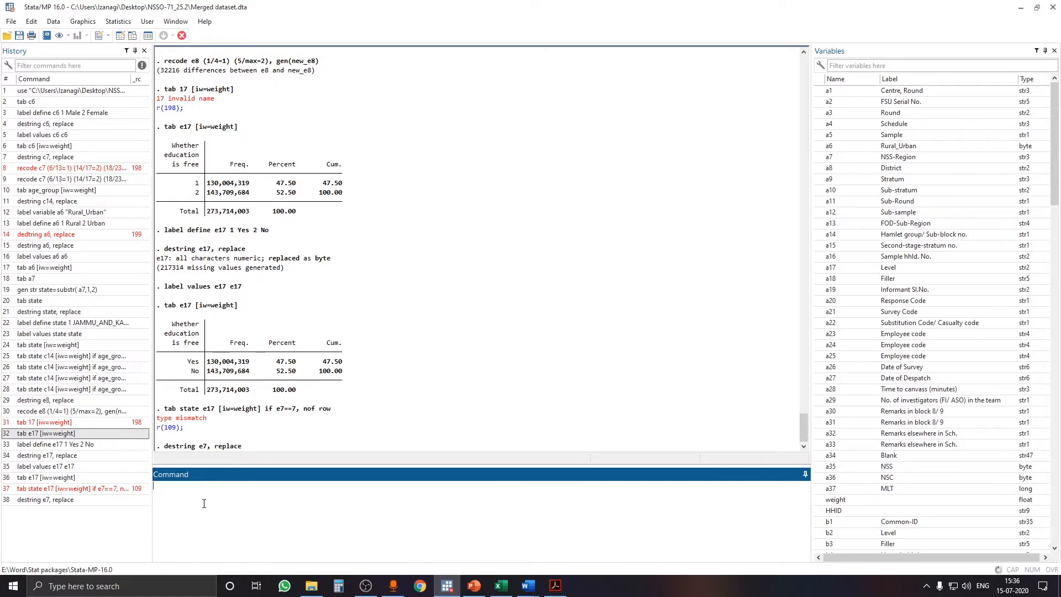
- Rerun tab state e17 [iw=weight] if e7==7, nof row and review the state-wise row percentages
click(82, 489)
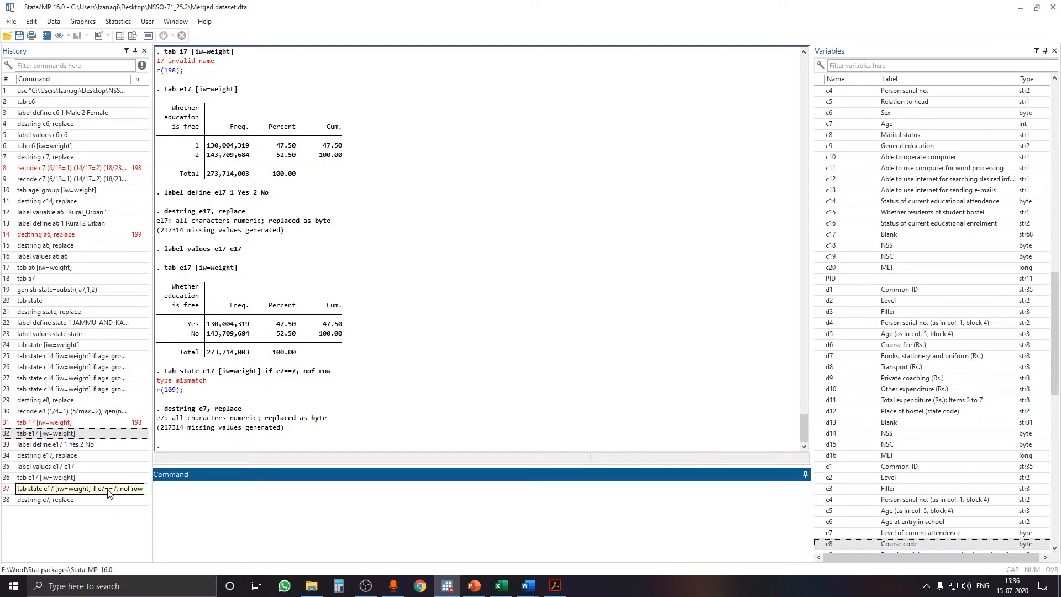
key(Return)
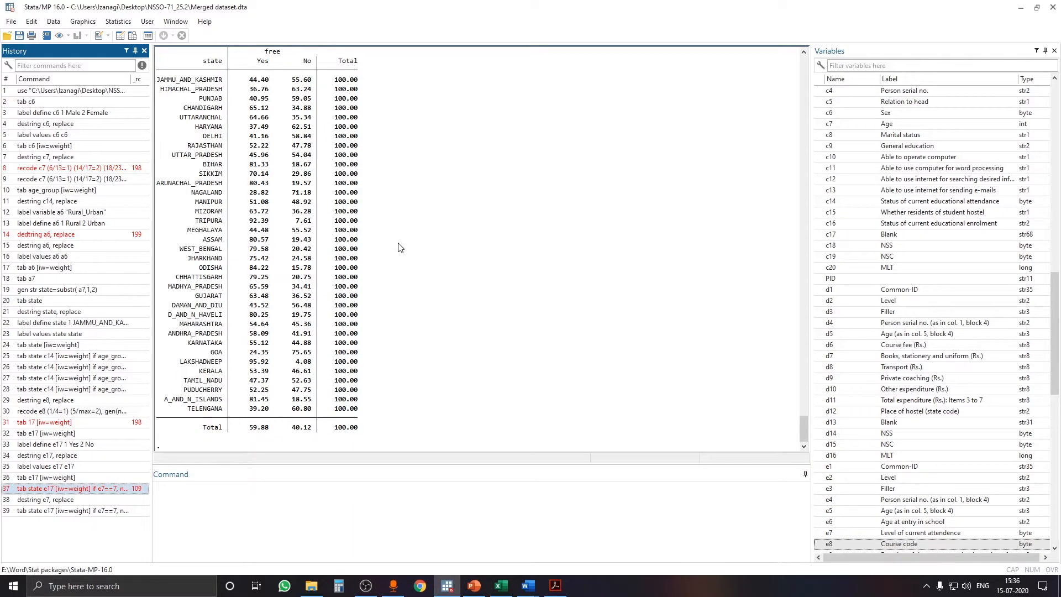
scroll(399, 247, up, 1)
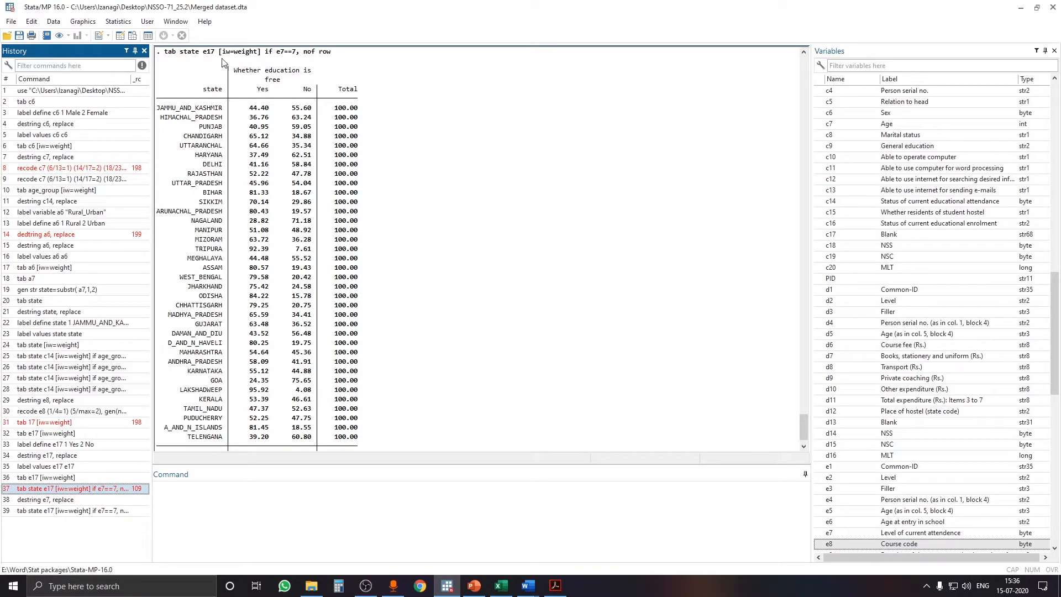
scroll(307, 75, up, 1)
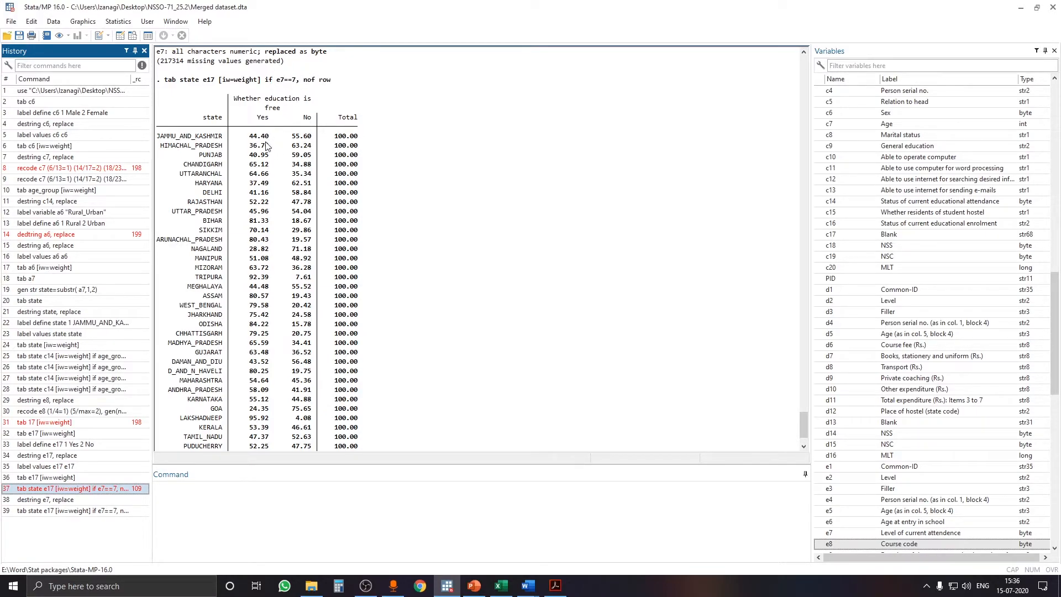
scroll(265, 346, down, 1)
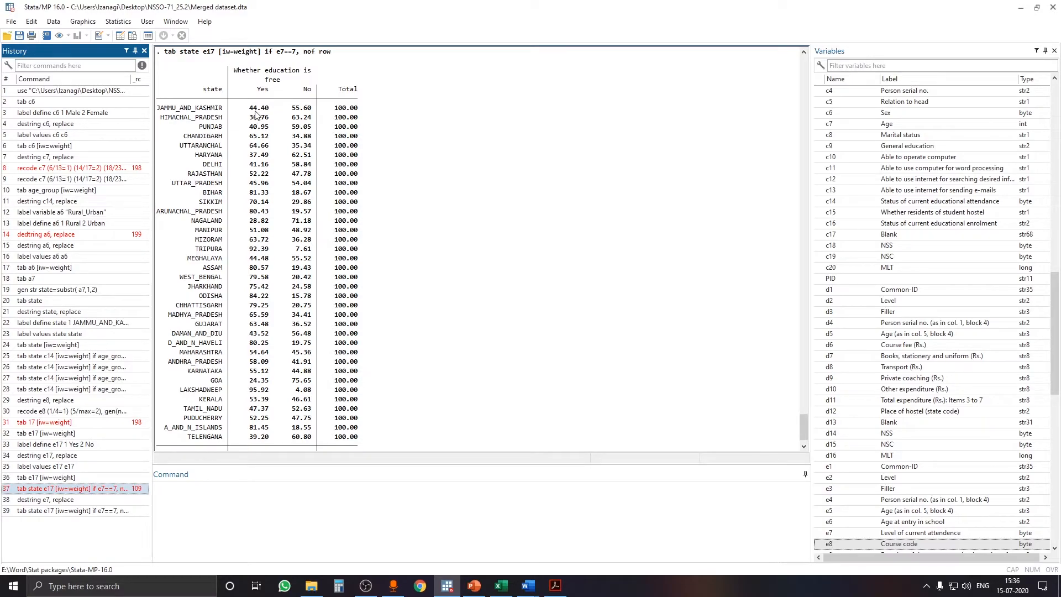
- Compare the primary free education column of Table 11 in the PDF with the Yes percentages by state in Stata
click(556, 585)
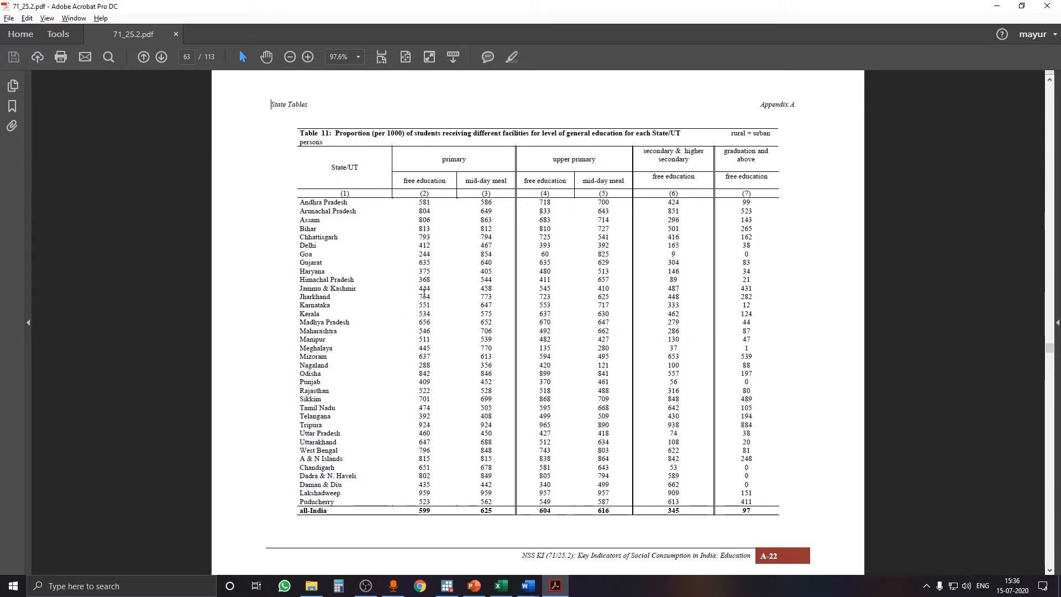
key(alt+Tab)
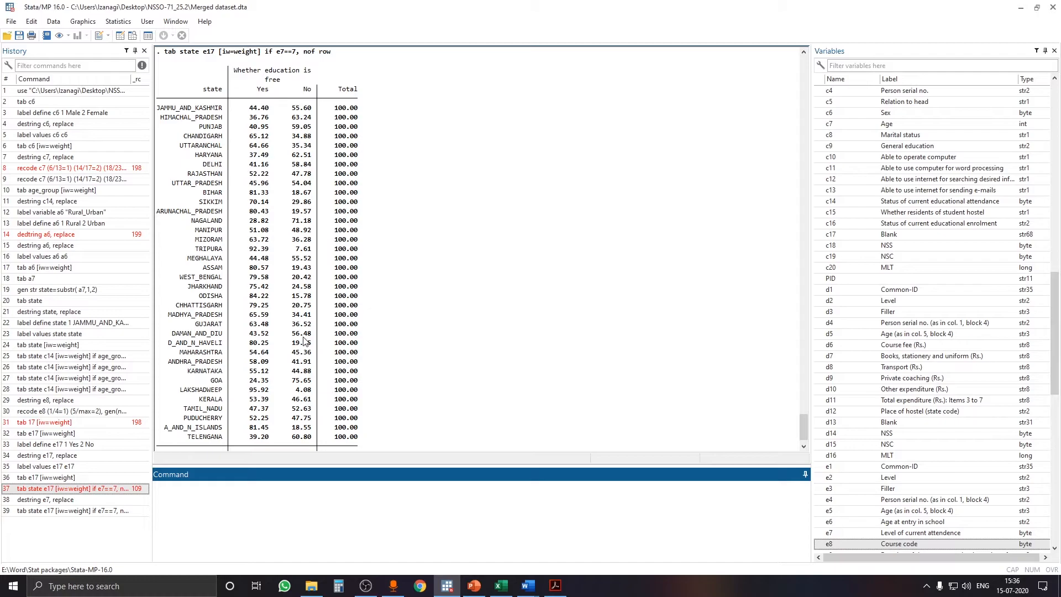
key(alt+Tab)
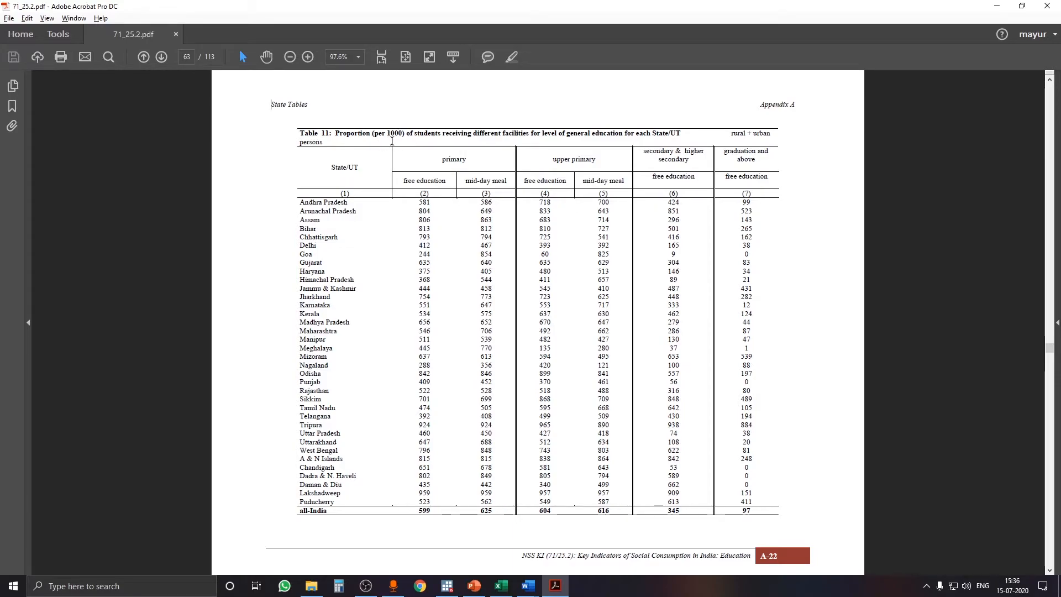
key(alt+Tab)
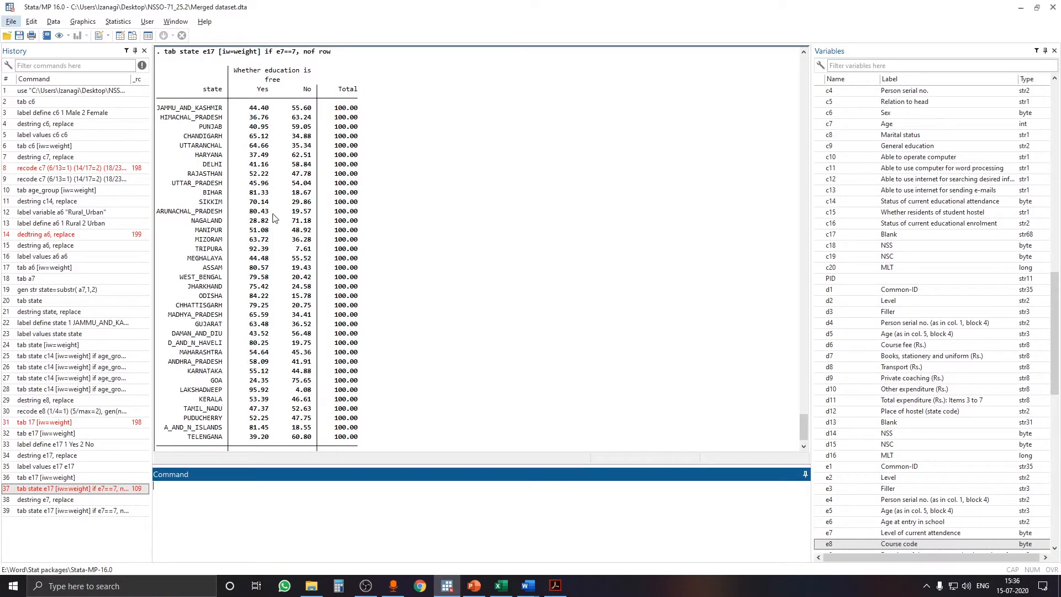
key(alt+Tab)
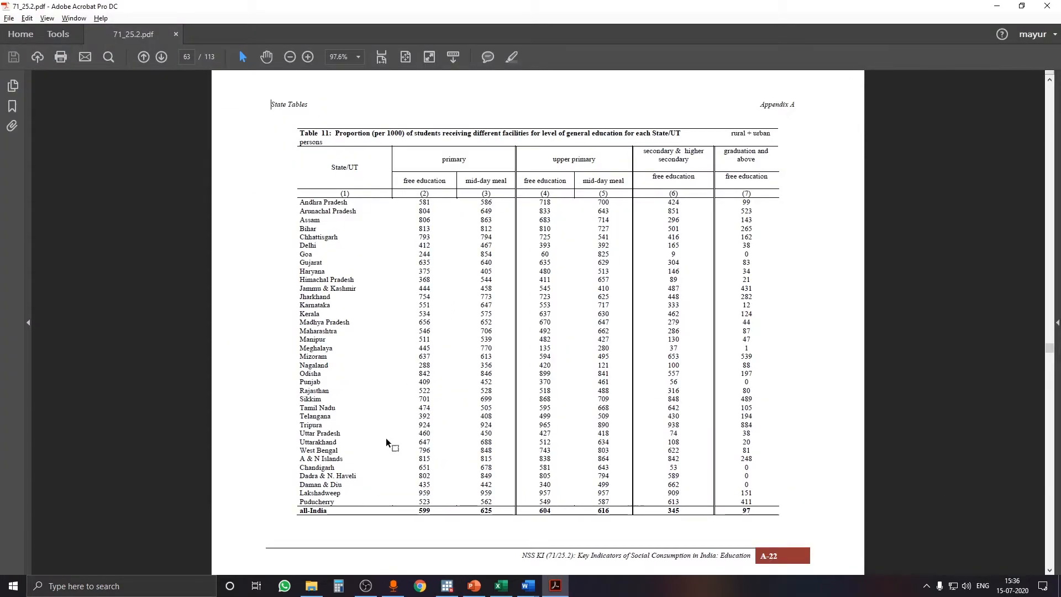
key(alt+Tab)
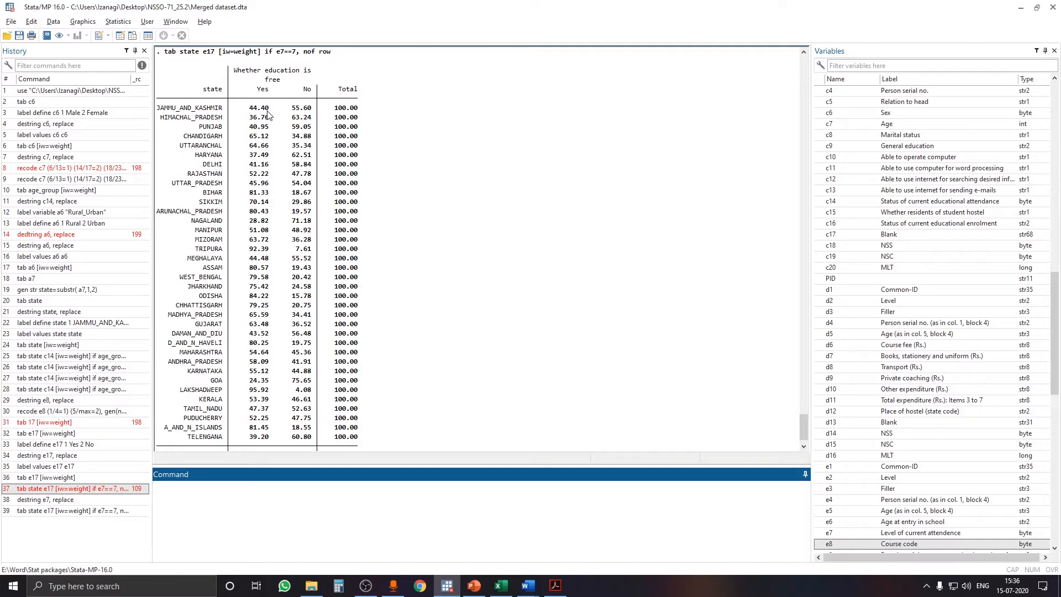
key(alt+Tab)
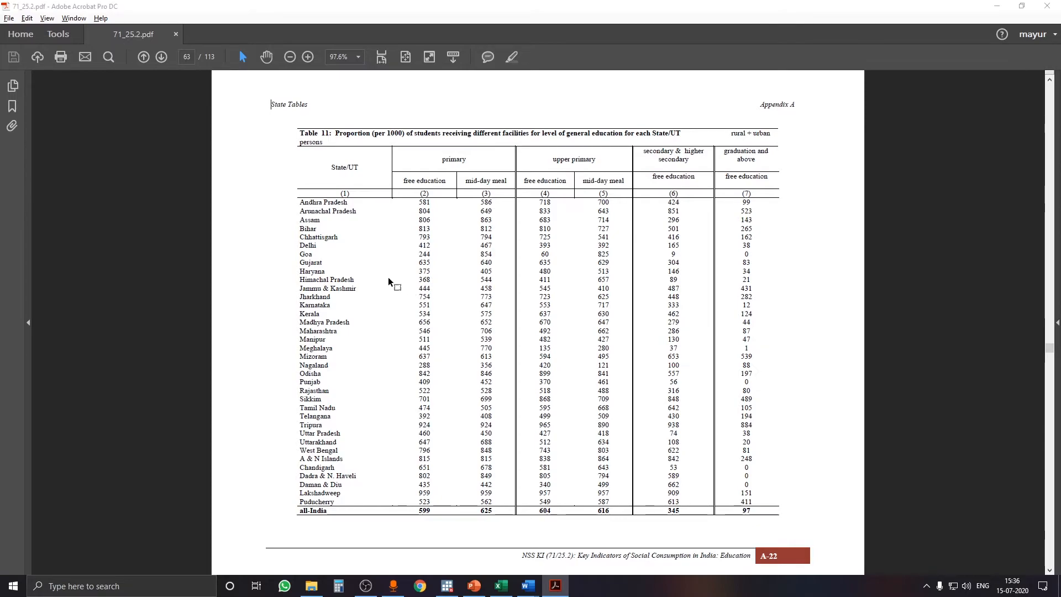
key(alt+Tab)
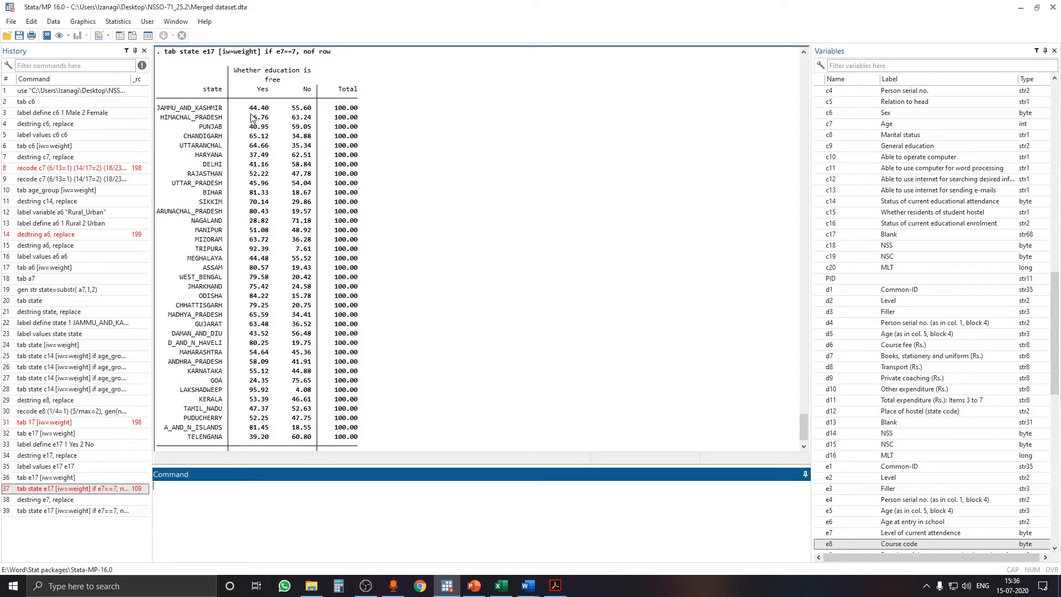
key(alt+Tab)
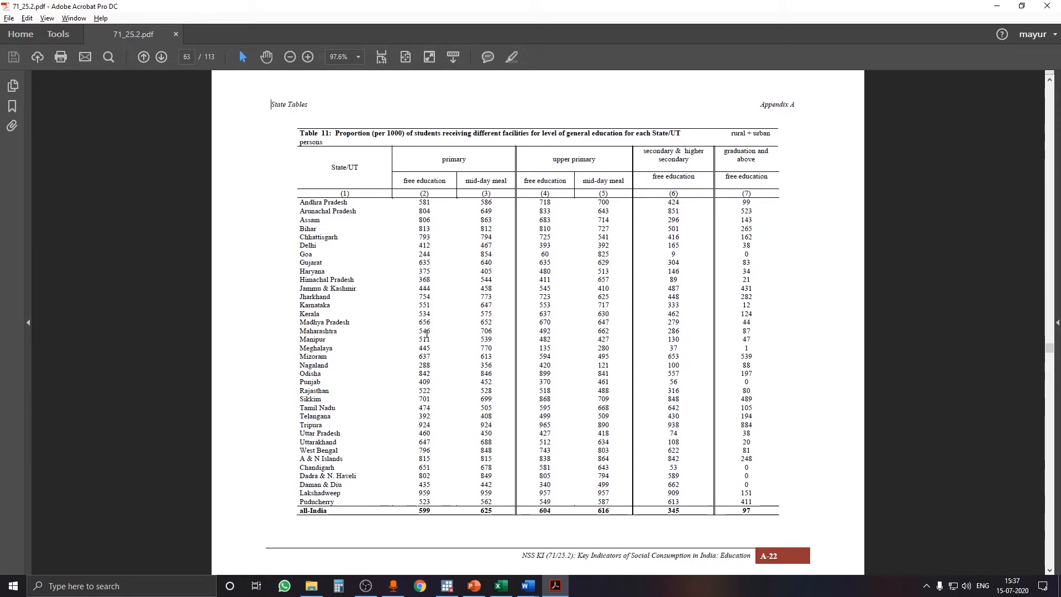
key(alt+Tab)
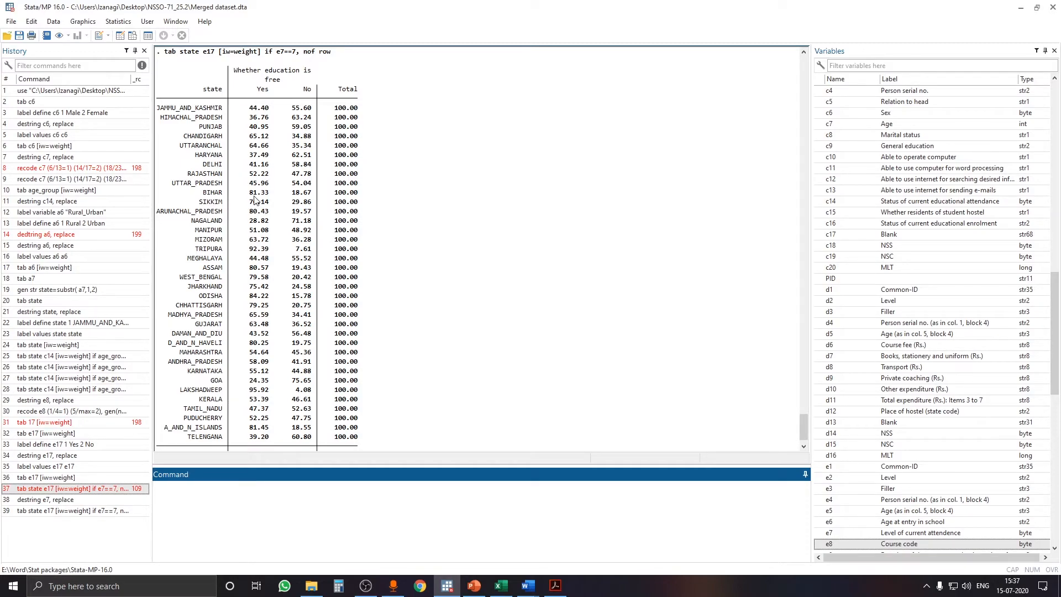
- Highlight Karnataka's primary free education entry in Table 11 and compare it with Karnataka's Yes percentage in Stata
key(alt+Tab)
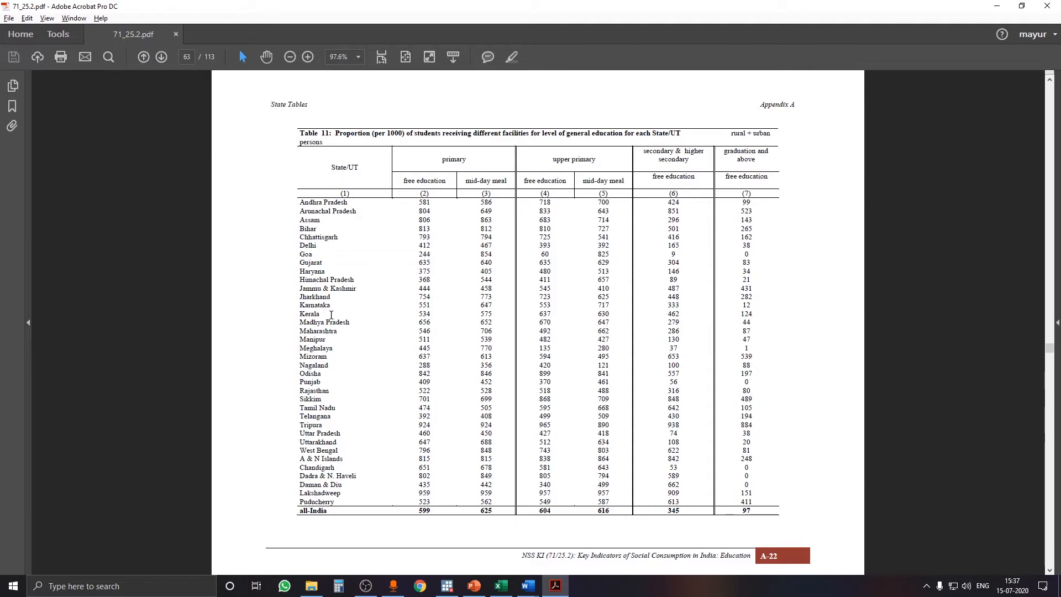
drag(296, 304, 433, 310)
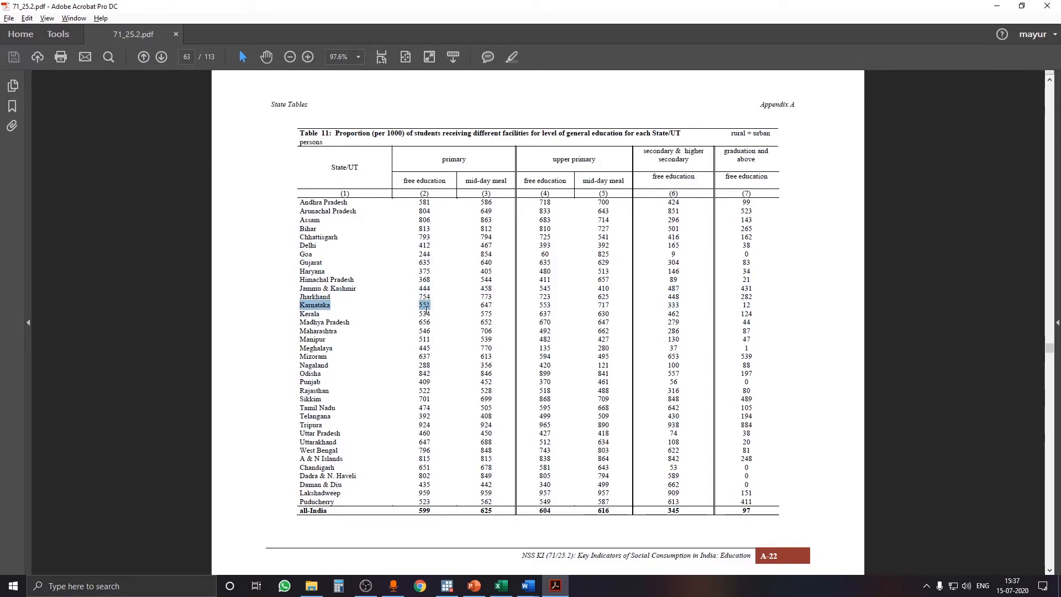
key(alt+Tab)
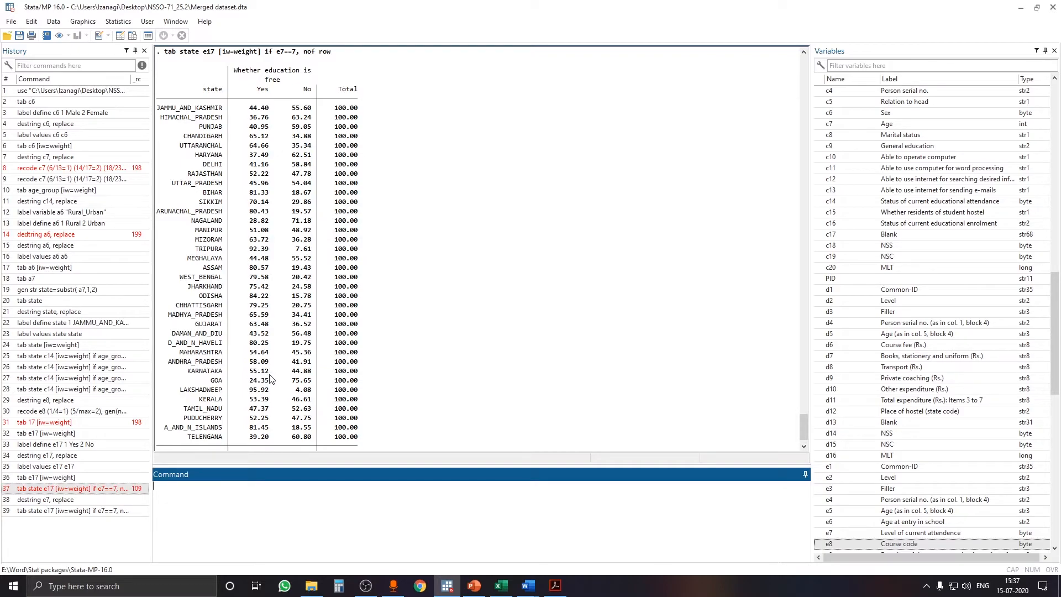
key(alt+Tab)
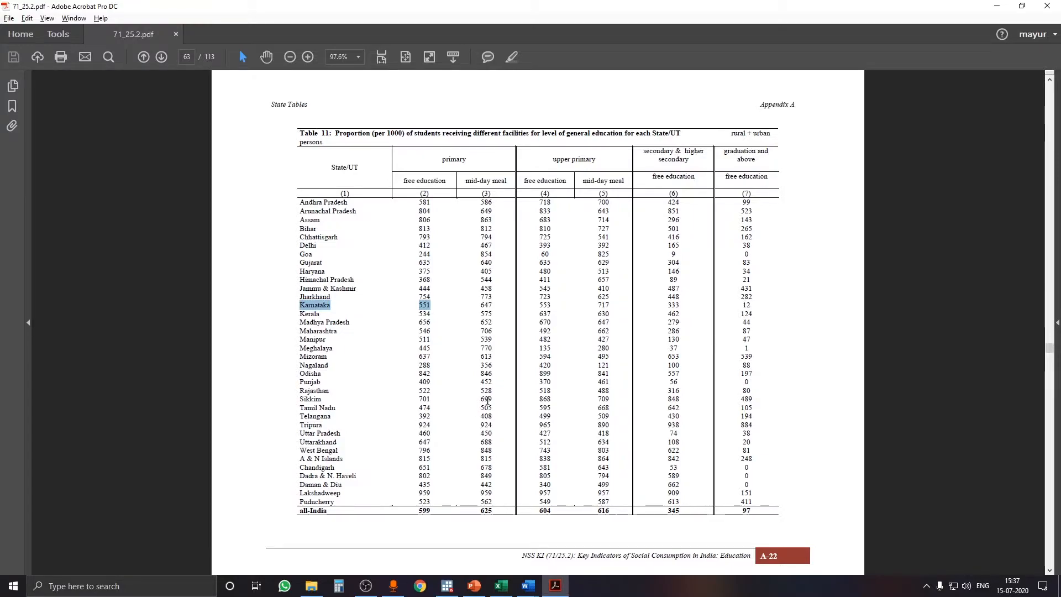
key(alt+Tab)
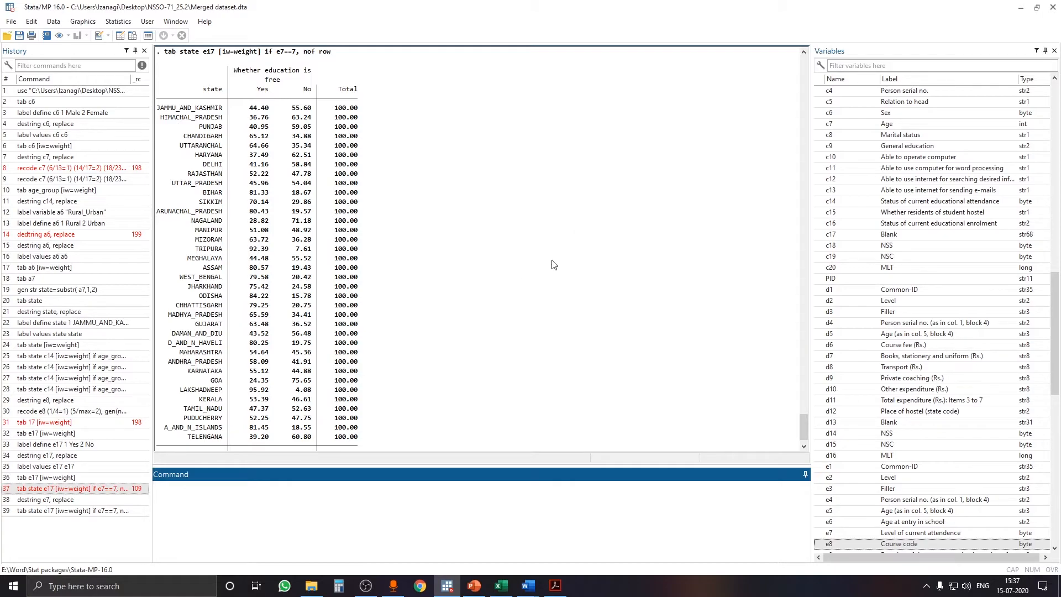
click(556, 588)
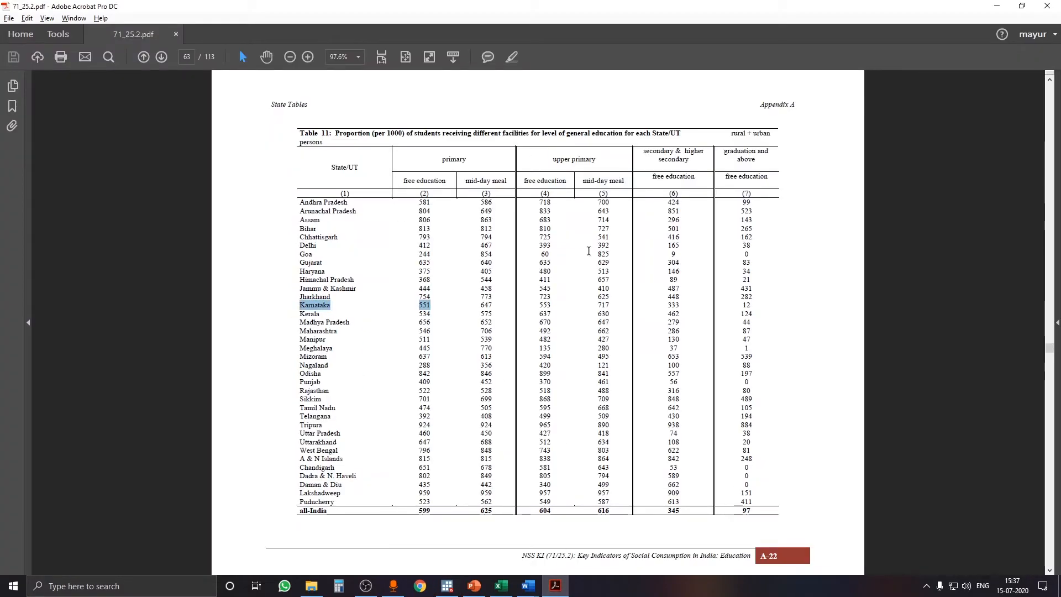
- Review the primary-level Yes percentages in Stata against the variables slide in PowerPoint and Table 11 in the PDF
key(alt+Tab)
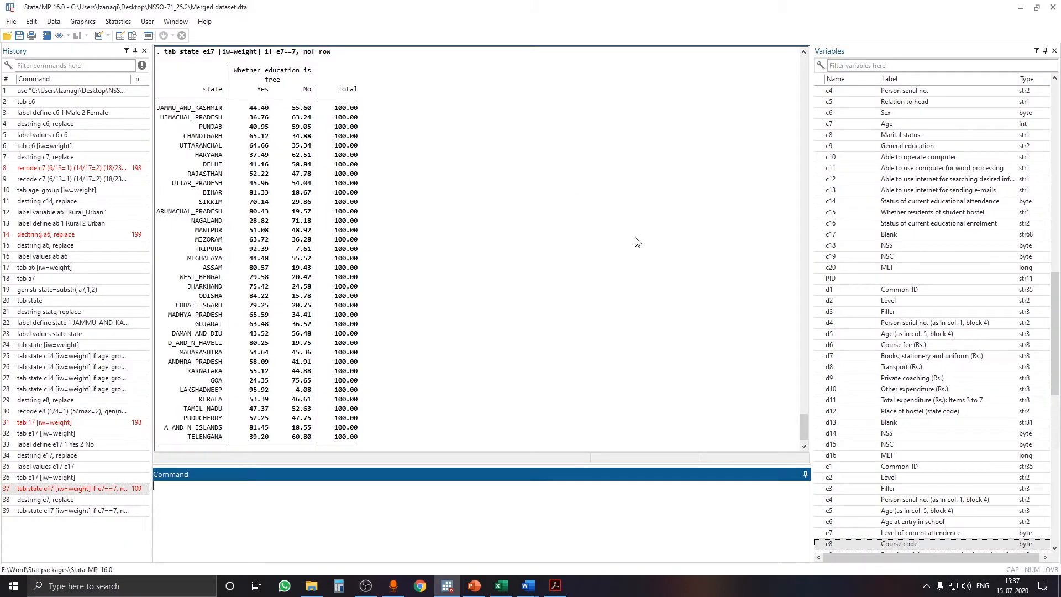
scroll(492, 330, up, 1)
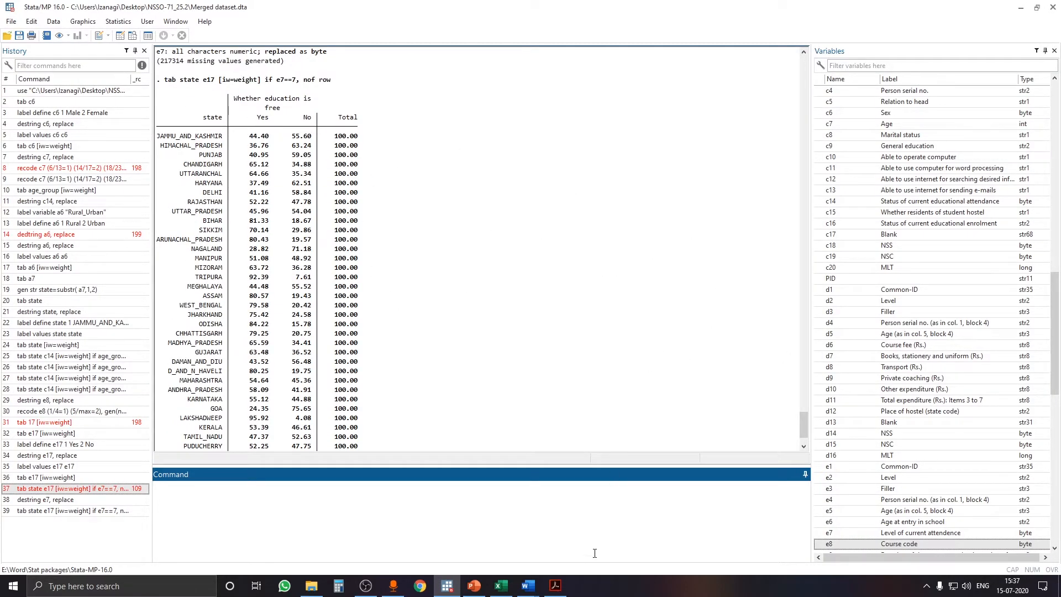
click(474, 587)
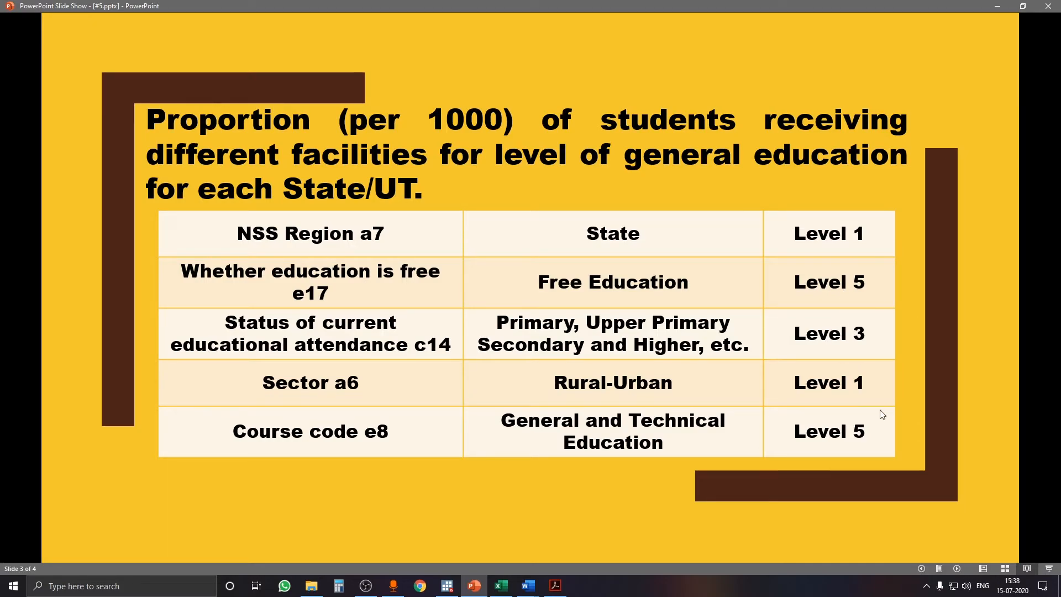
key(alt+Tab)
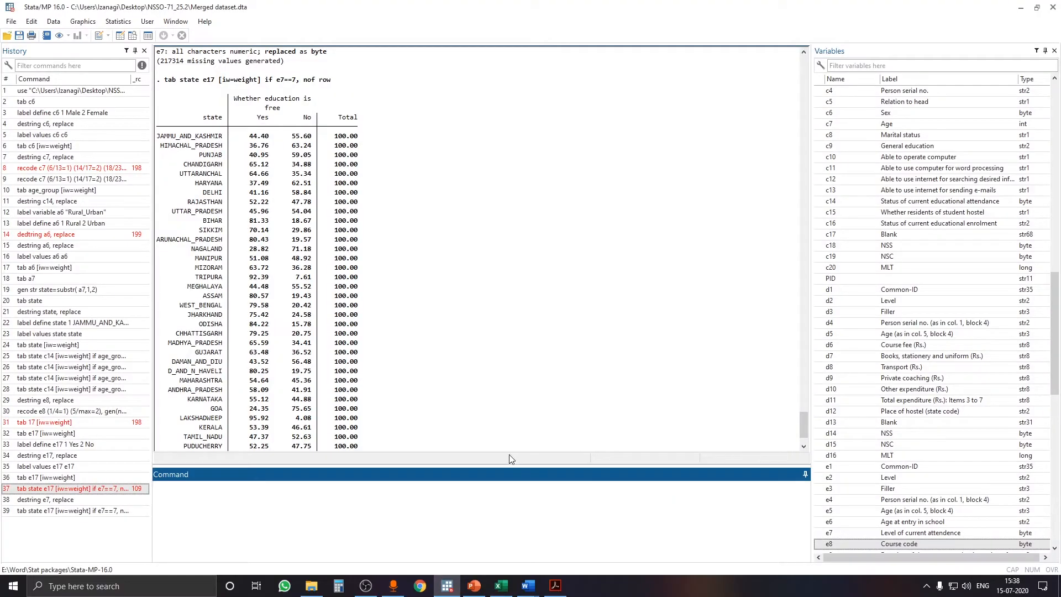
scroll(349, 386, down, 2)
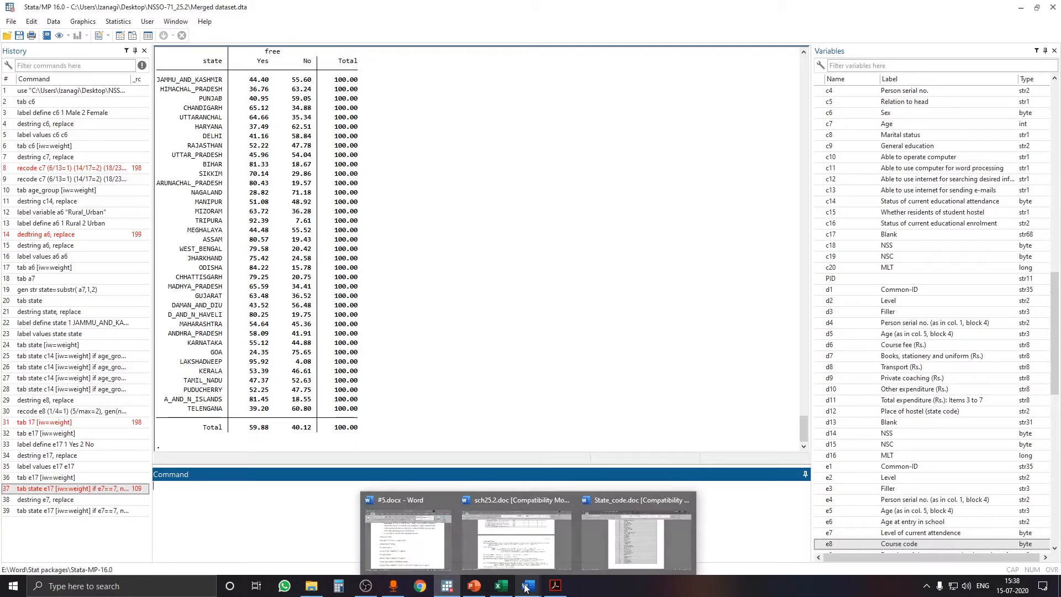
click(556, 586)
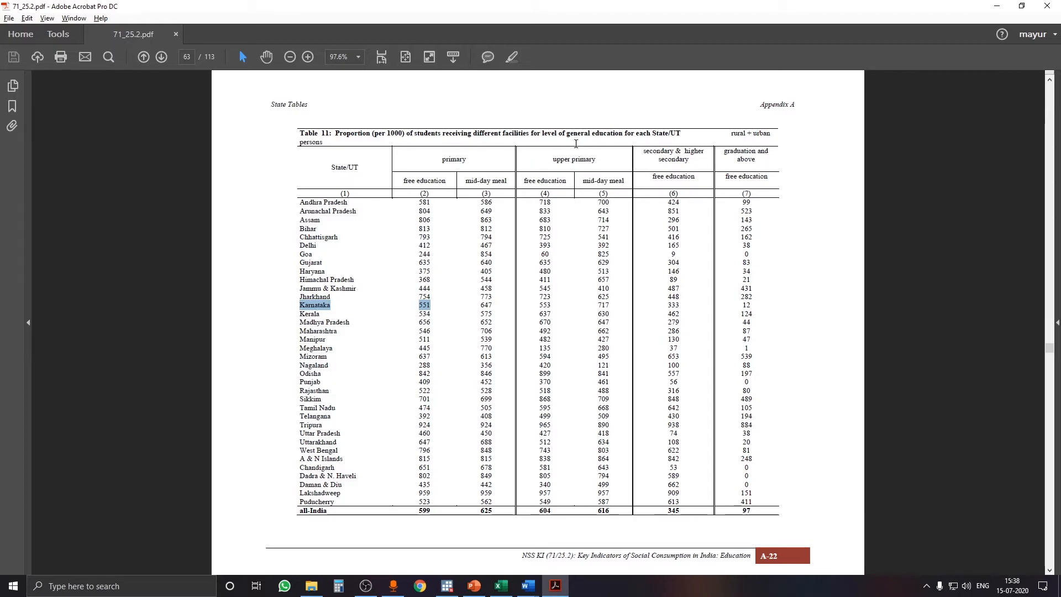
- In Stata, run tab state e17 [iw=weight] if e7==8, nof row, using the upper primary code from sch25.2.doc
key(alt+Tab)
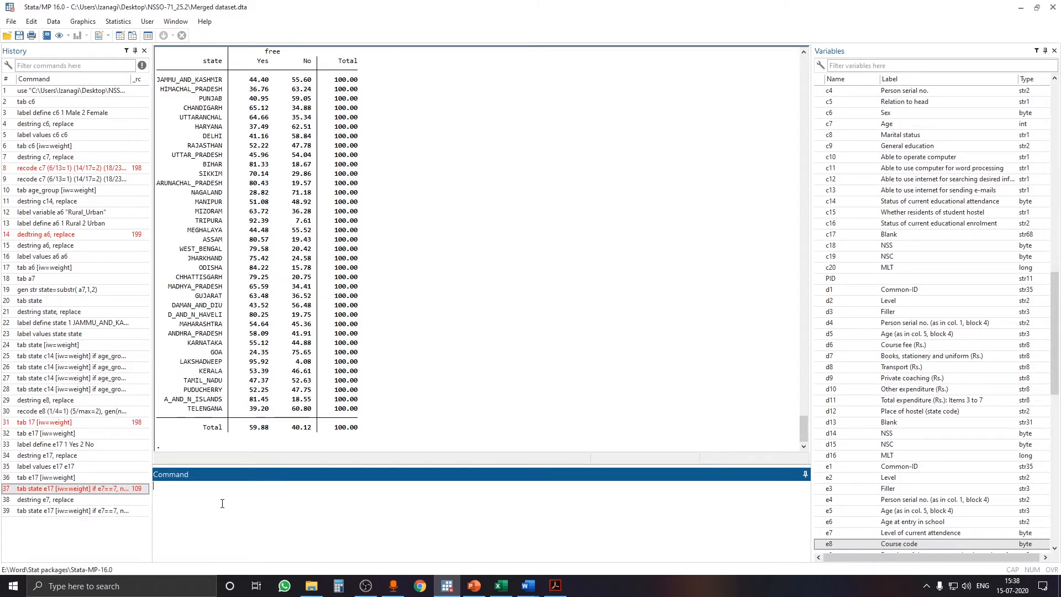
click(118, 511)
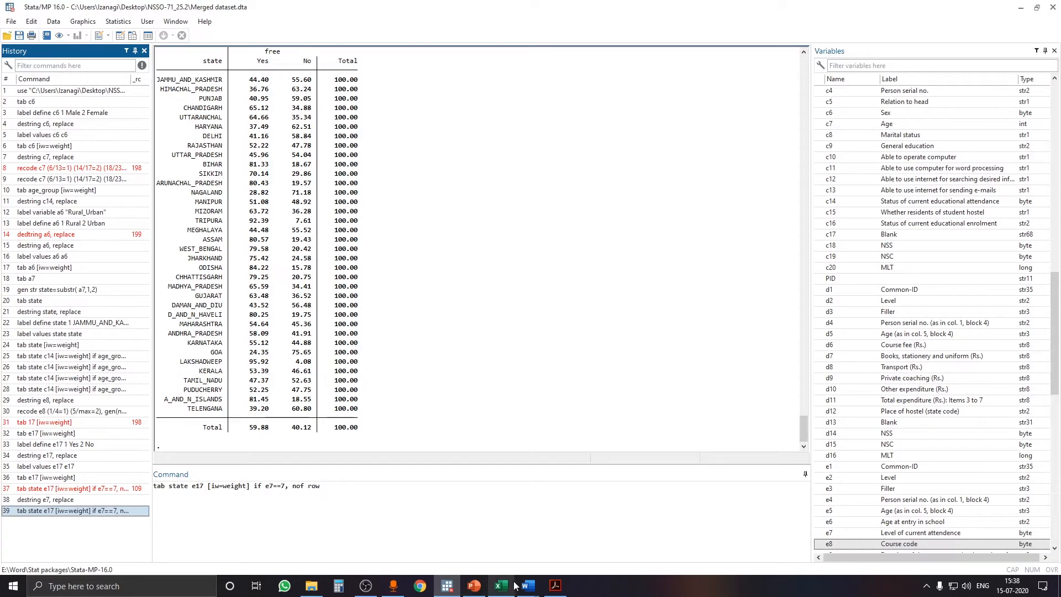
mouse_move(523, 589)
click(517, 534)
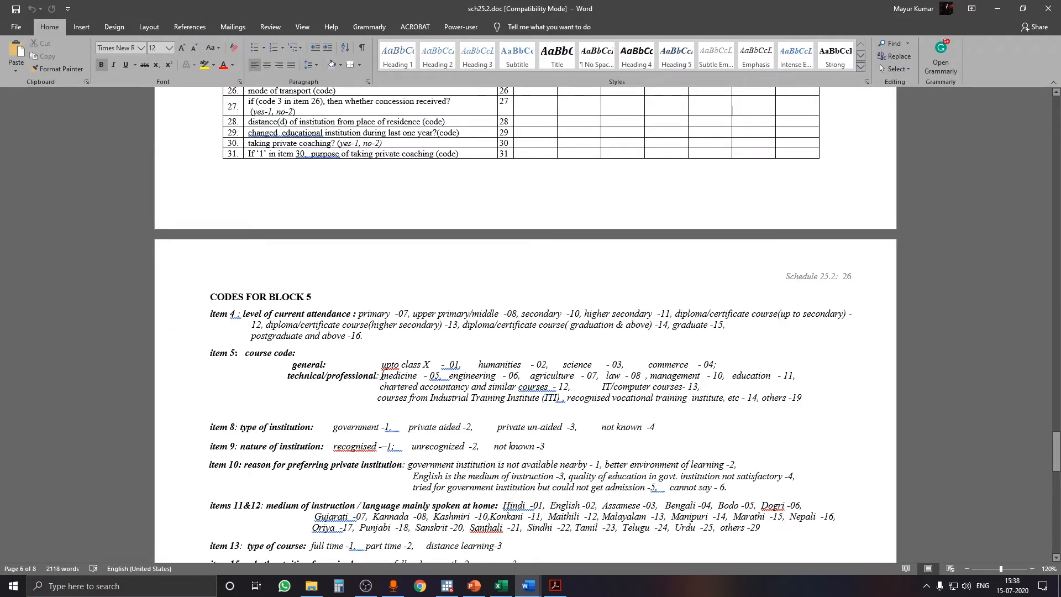
scroll(341, 339, down, 1)
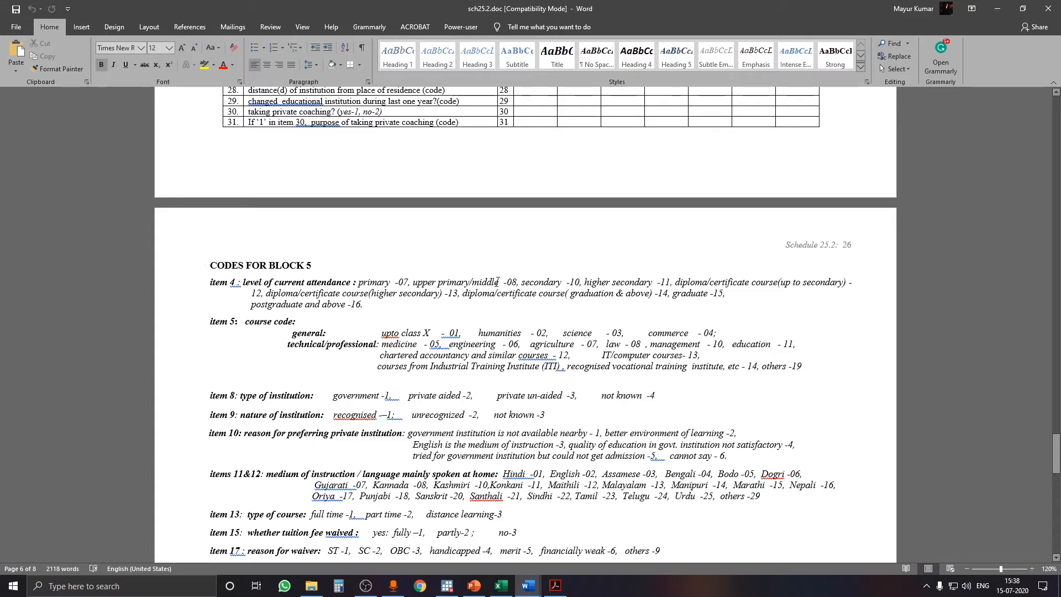
key(alt+Tab)
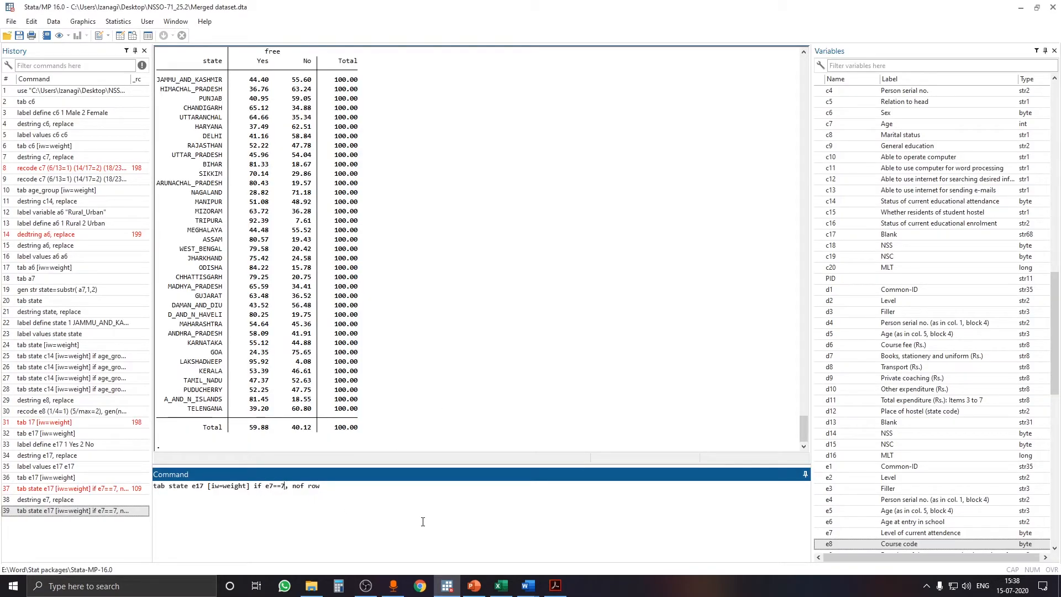
key(BackSpace)
text(8)
key(Return)
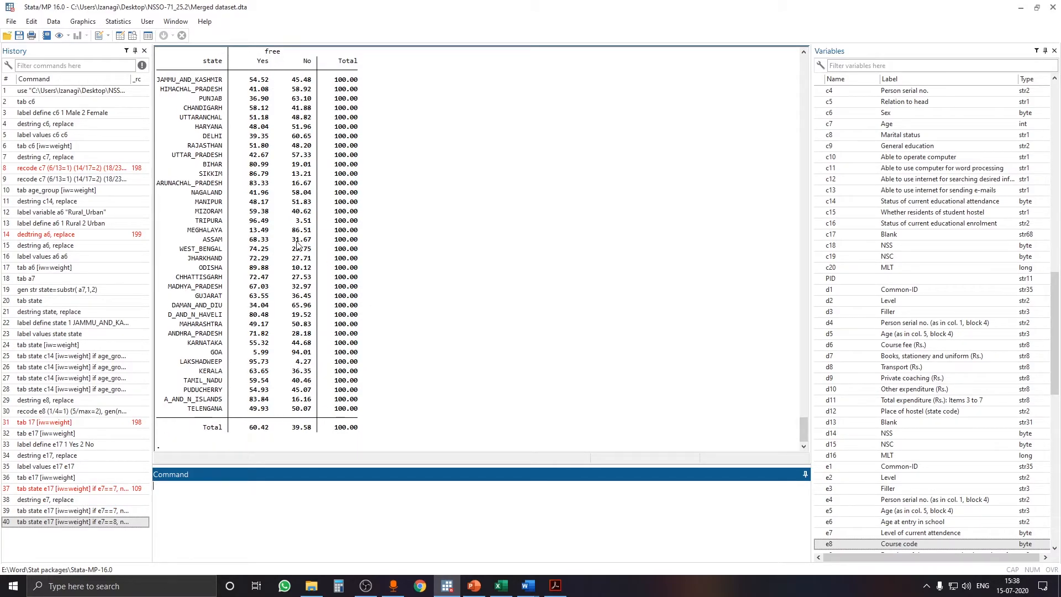
- Compare the upper primary free education column of Table 11 in the PDF with the Yes percentages by state in Stata
scroll(307, 260, up, 1)
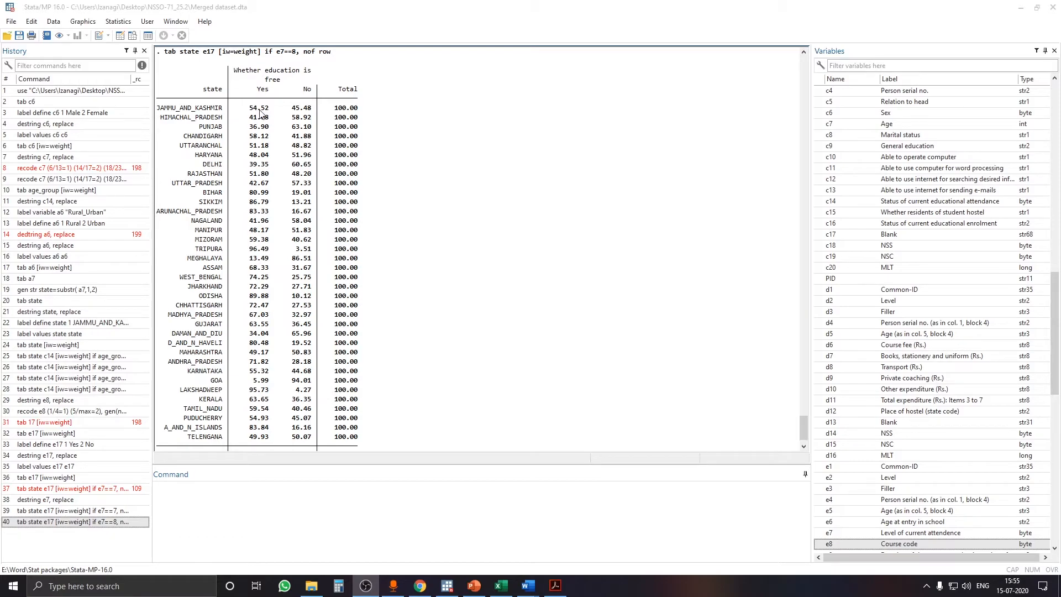
click(556, 586)
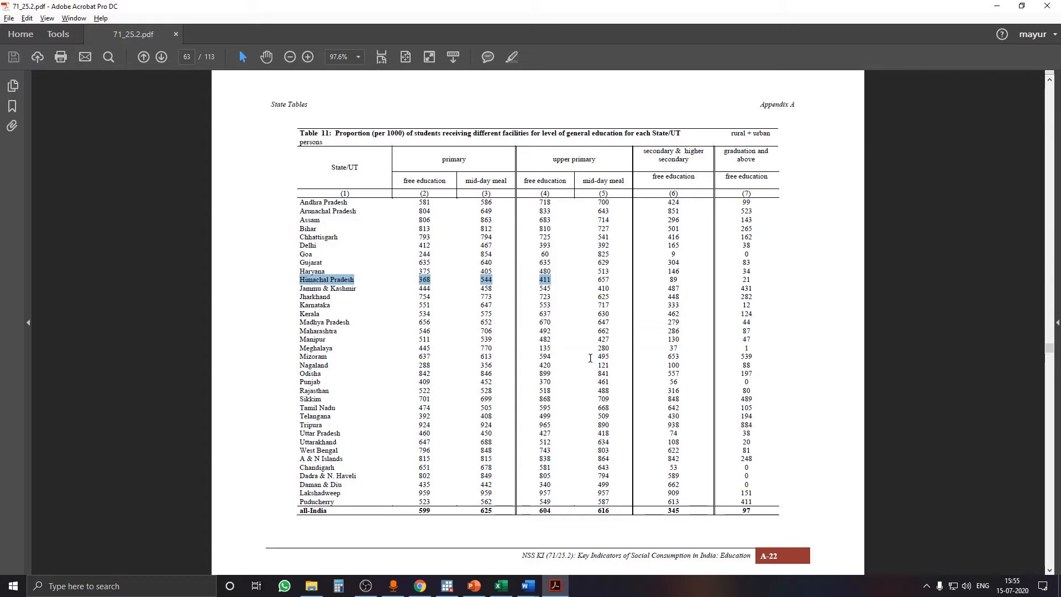
click(574, 281)
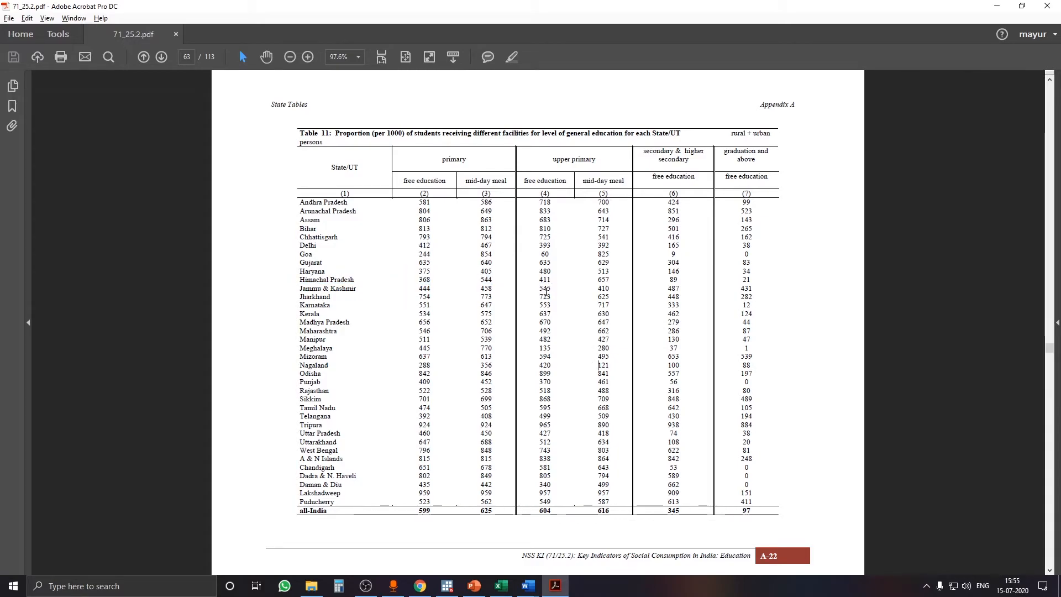
click(997, 5)
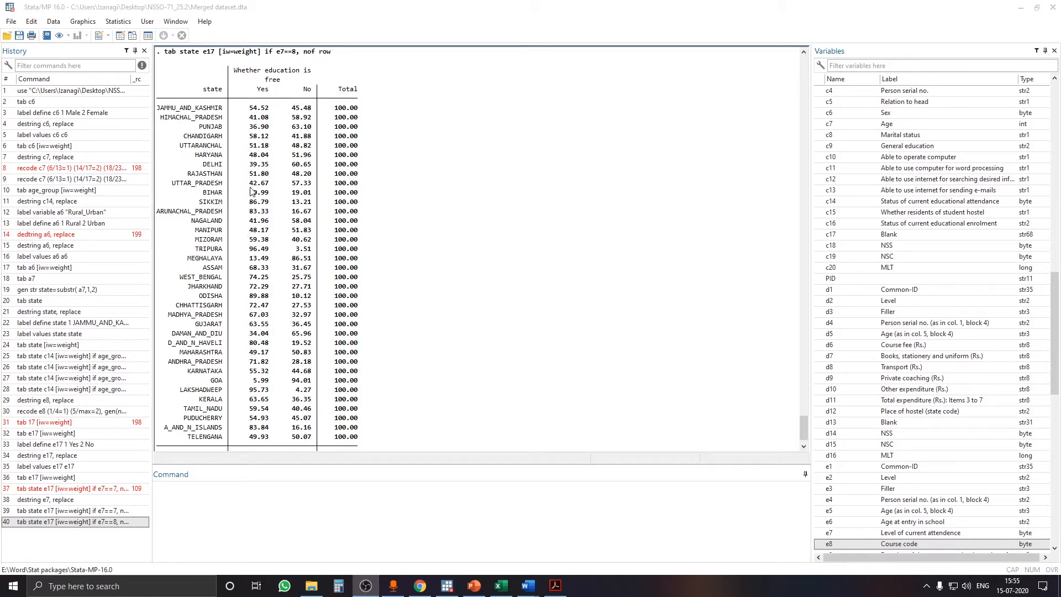
- Highlight Uttar Pradesh's row through upper primary free education in Table 11 and compare it with the state's Yes percentage in Stata
click(556, 586)
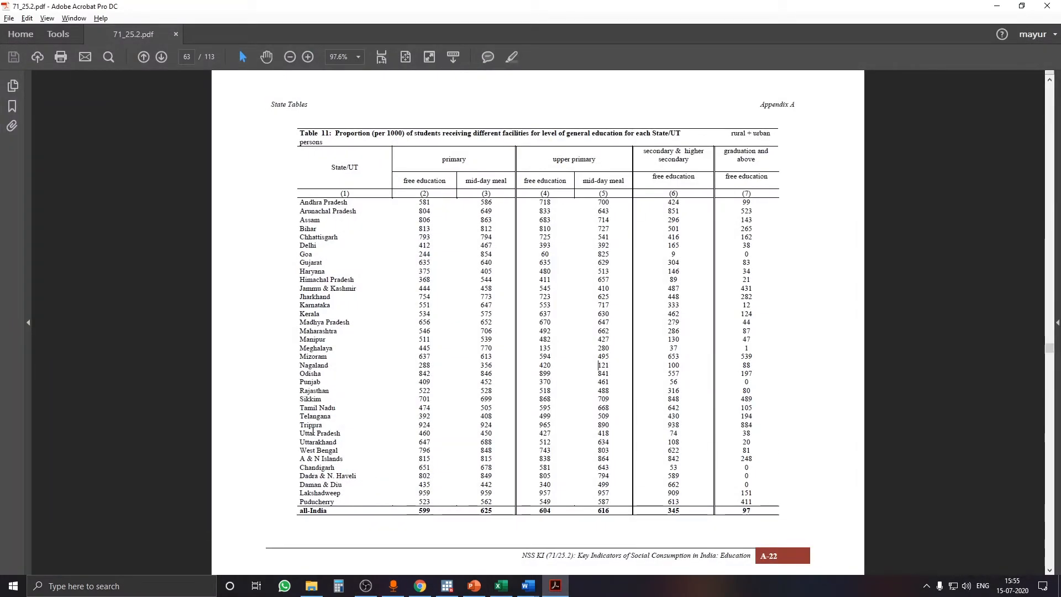
drag(300, 432, 549, 439)
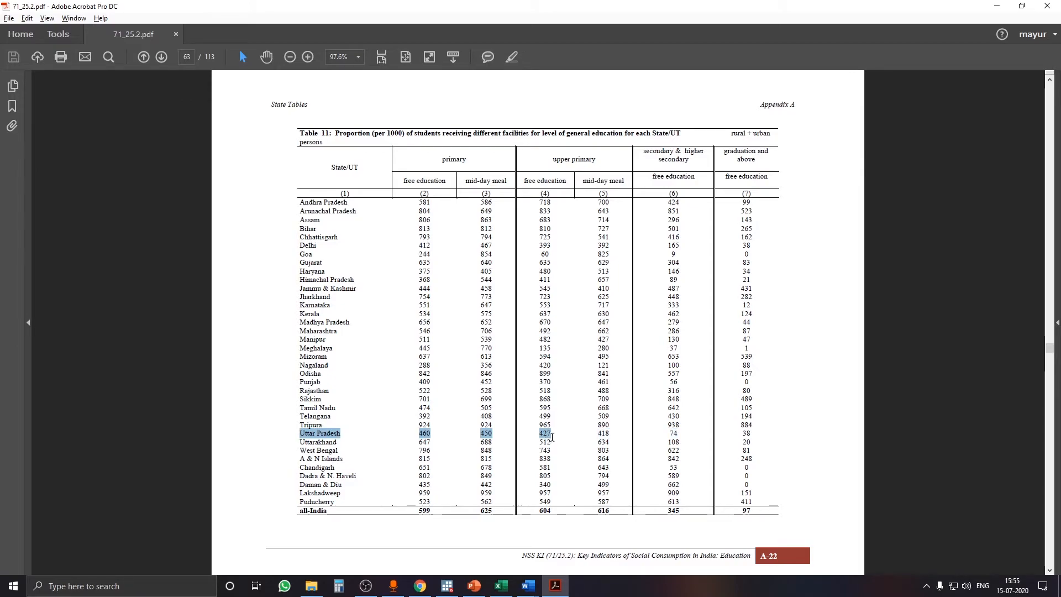
click(548, 585)
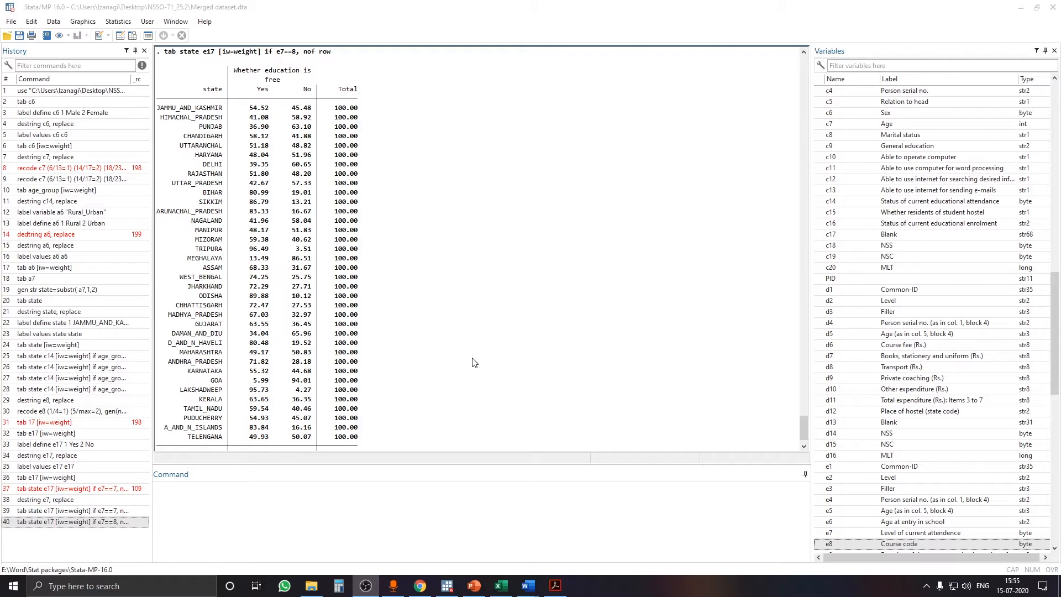
scroll(474, 360, down, 1)
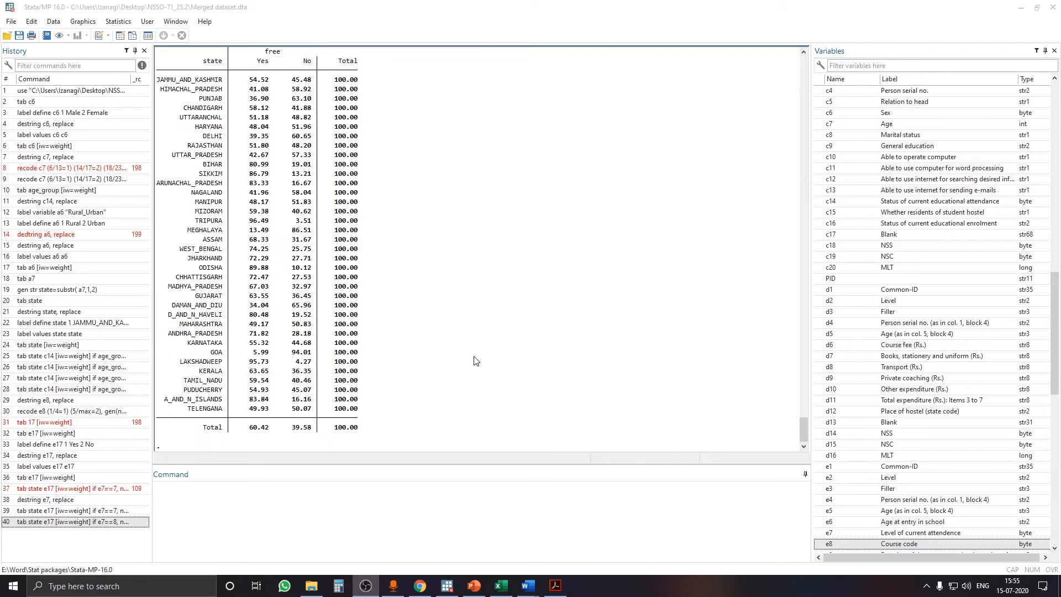
scroll(477, 371, up, 1)
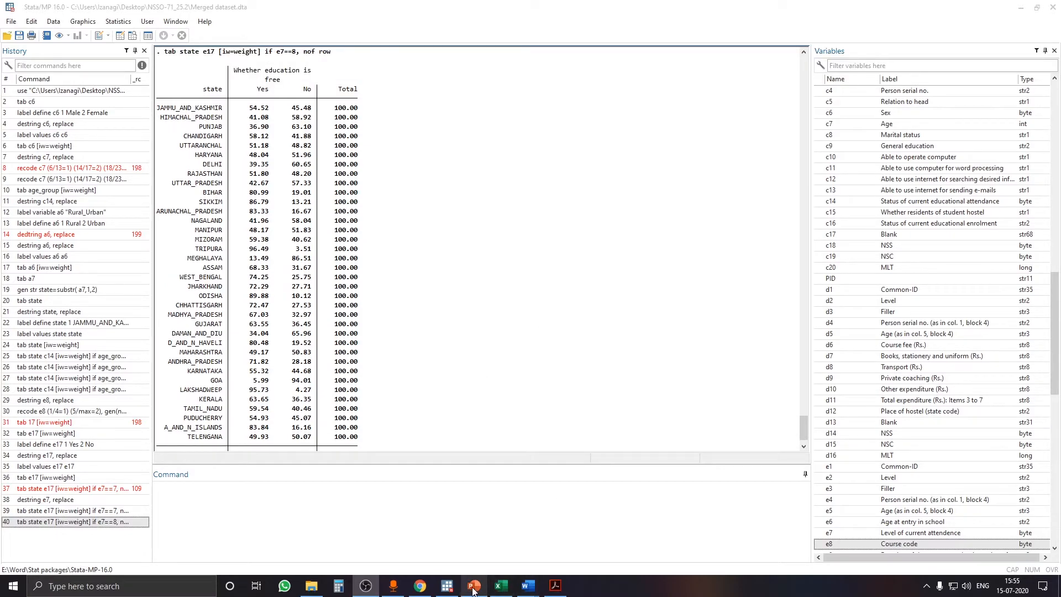
- View the PowerPoint slide listing the variables and levels for the state-wise facilities table, and return to the upper primary results in Stata
click(520, 574)
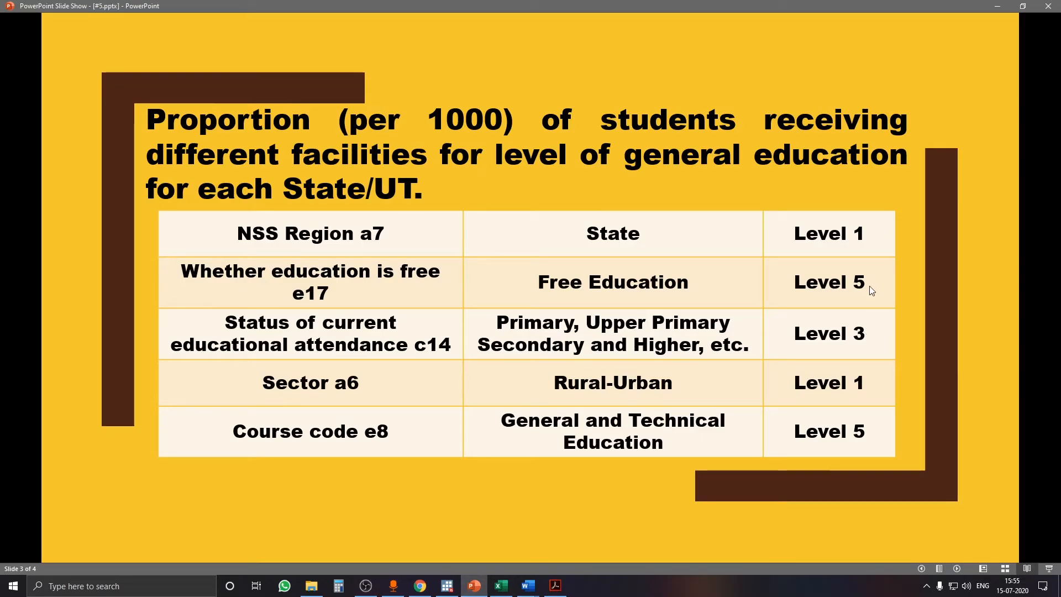
click(998, 6)
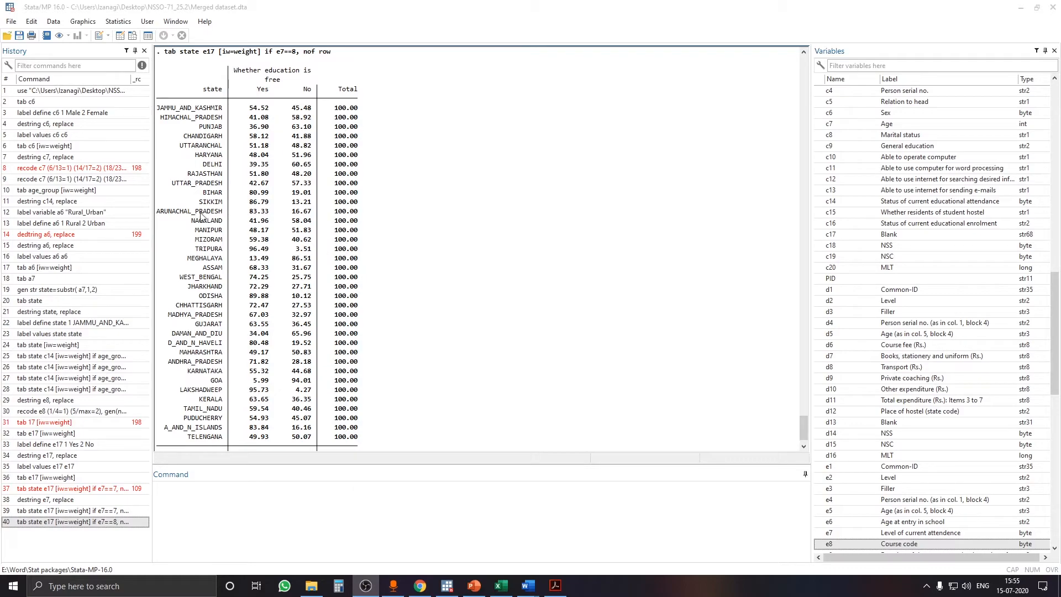
scroll(419, 354, down, 1)
scroll(420, 353, up, 1)
mouse_move(533, 591)
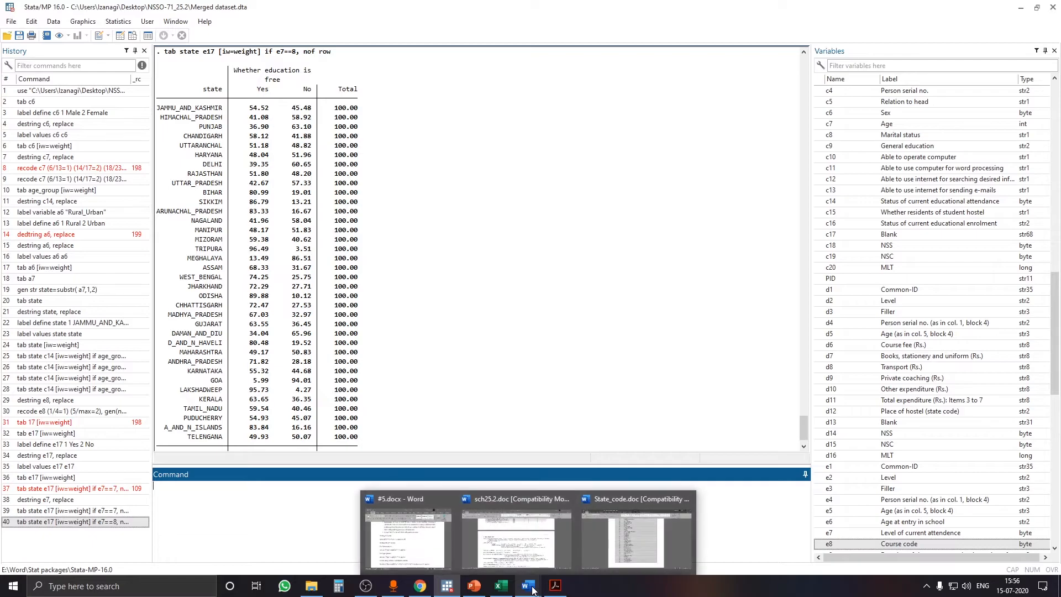
- Check Table 11's secondary and higher secondary column in the PDF and look up the matching attendance codes in sch25.2.doc
click(556, 586)
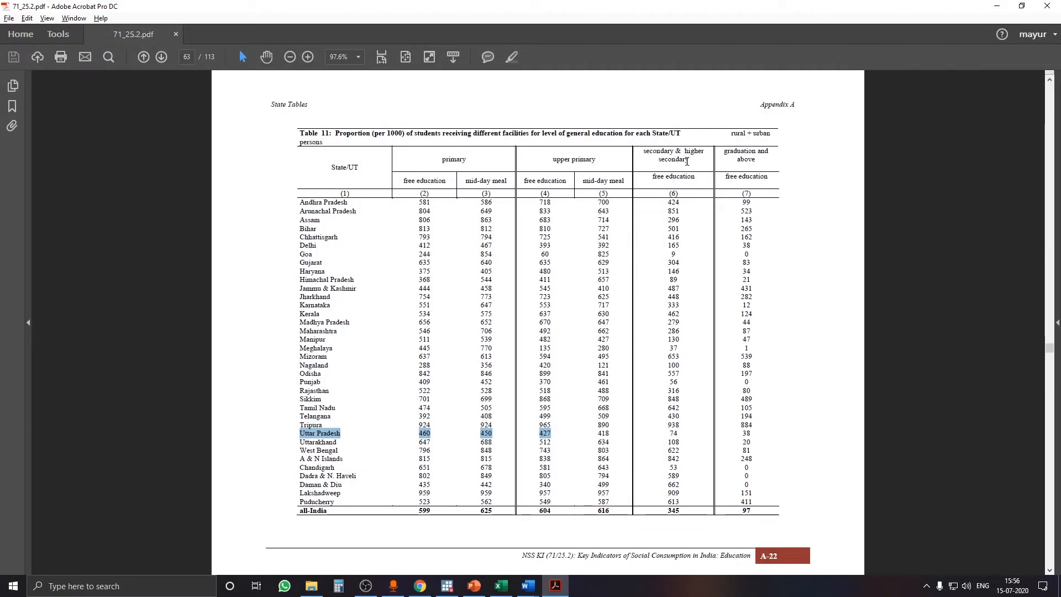
mouse_move(528, 587)
click(534, 538)
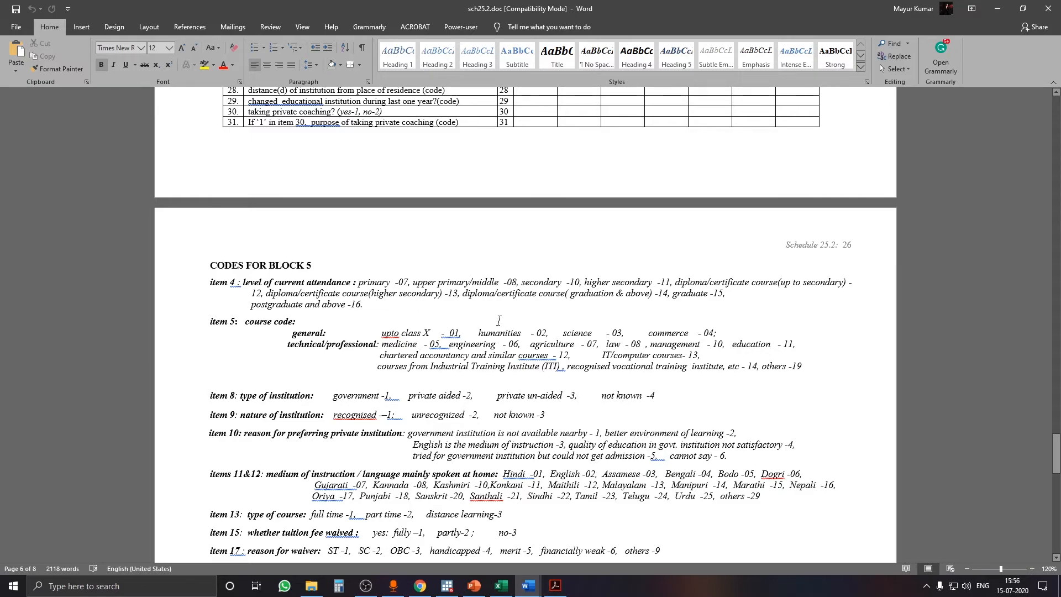
- Recall the upper primary tabulation command in Stata and change its condition to e7==10, rechecking the attendance codes in sch25.2.doc
click(447, 586)
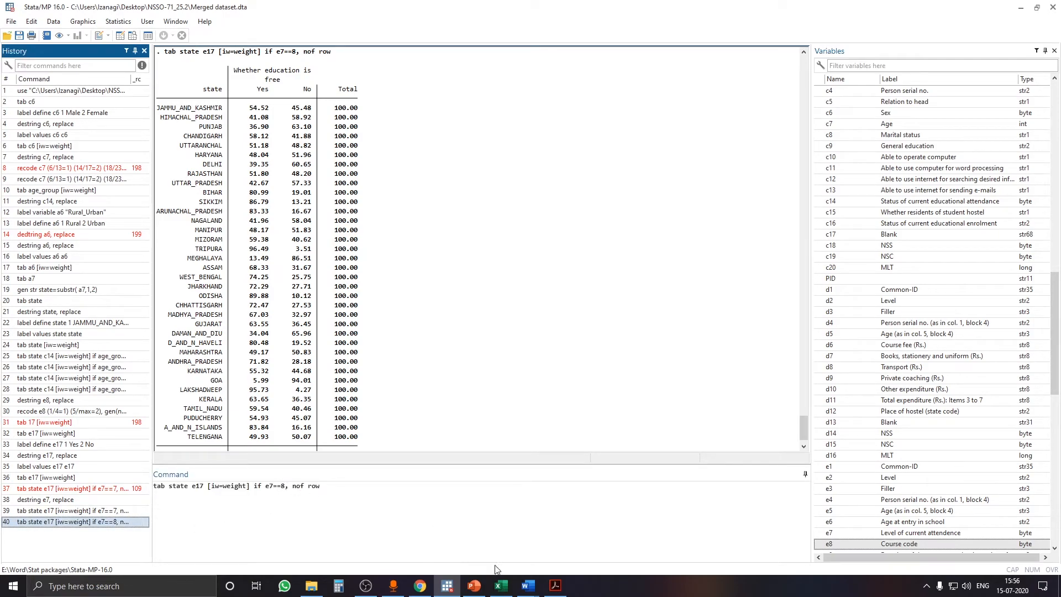
click(552, 590)
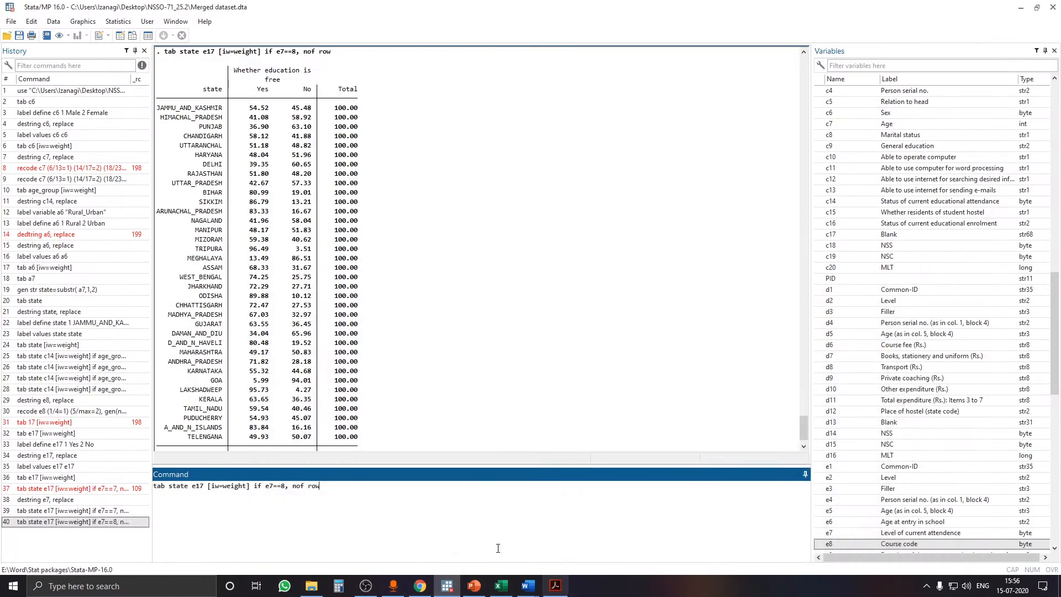
key(alt+Tab)
mouse_move(529, 585)
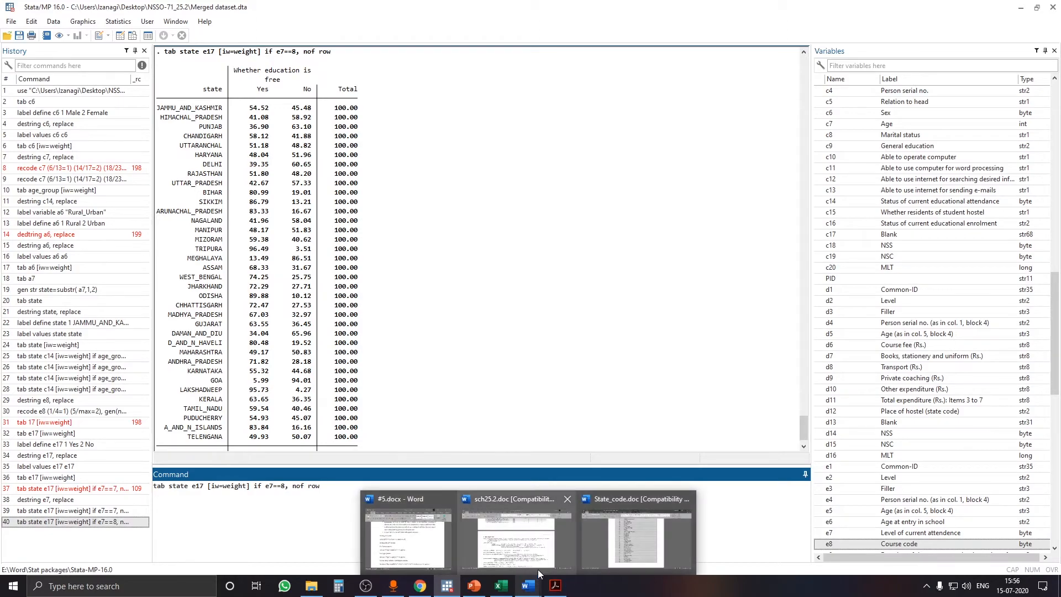
click(539, 530)
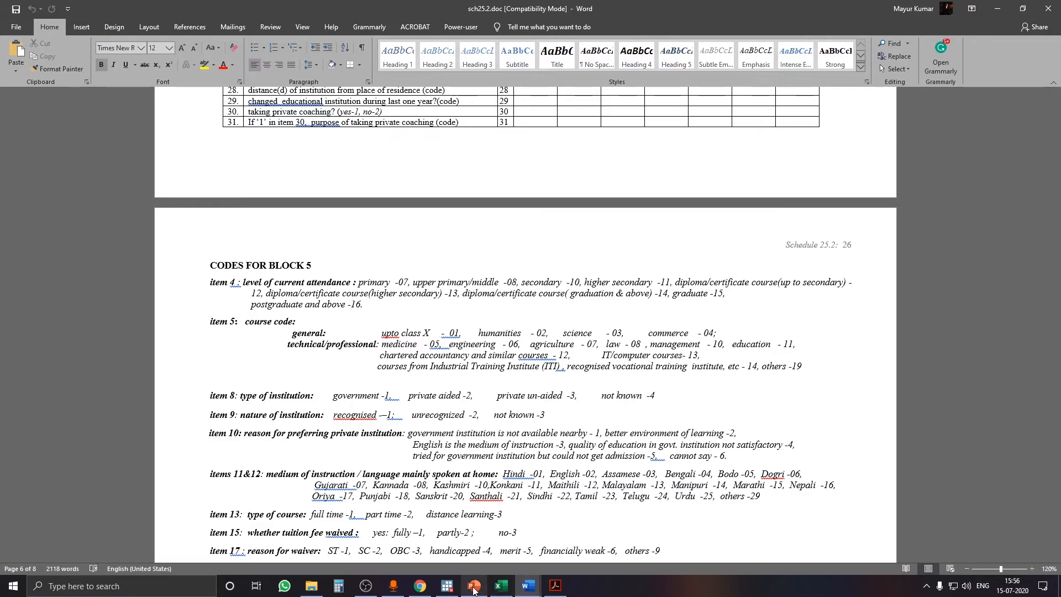
click(449, 586)
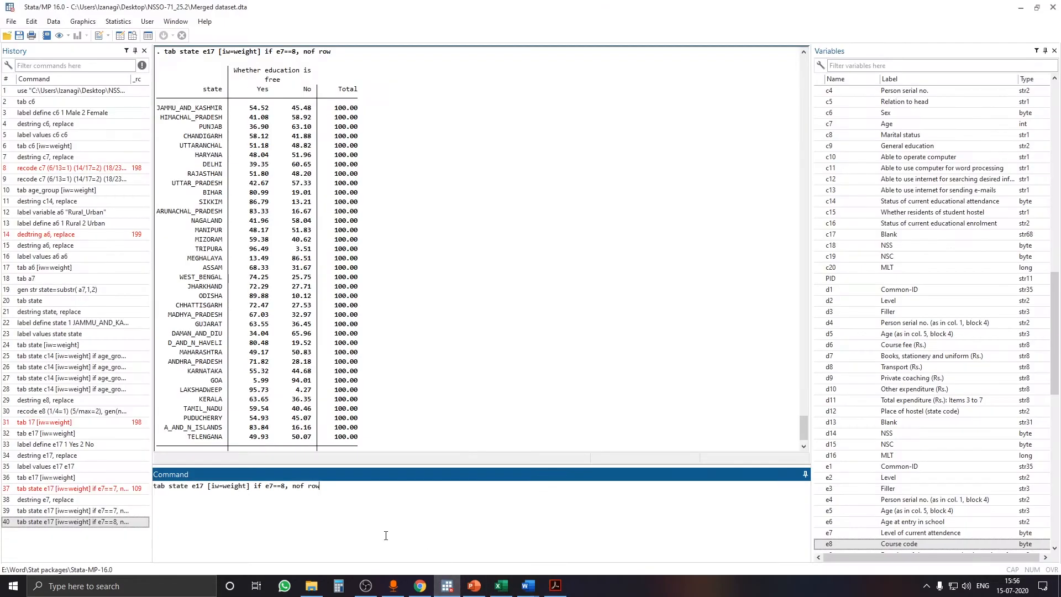
click(286, 488)
key(BackSpace)
text(10)
- Recheck the attendance codes in sch25.2.doc and extend the Stata tabulation condition with |e7==11 after e7==10
mouse_move(528, 586)
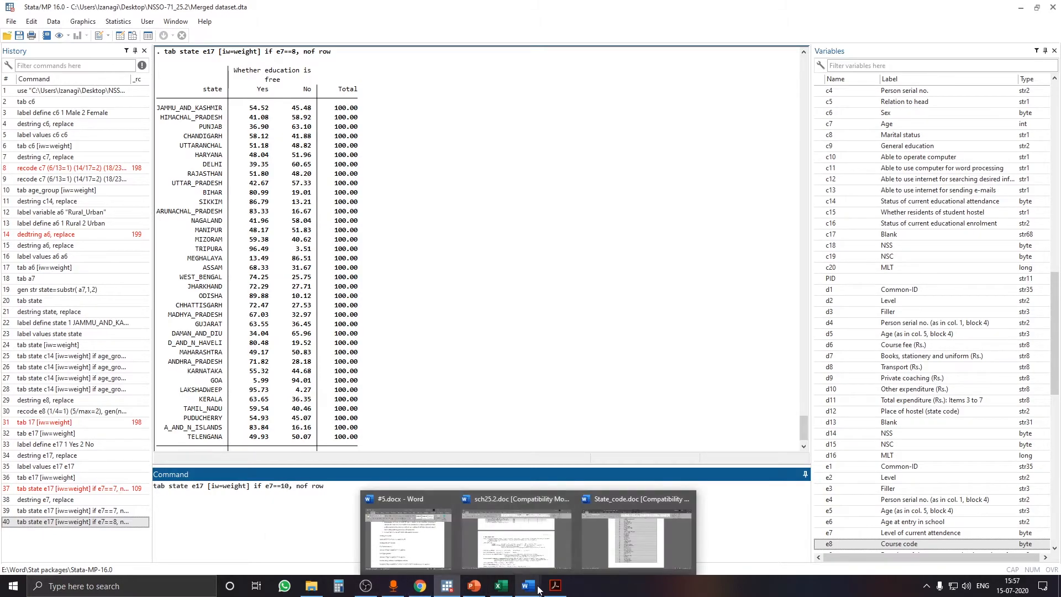
click(516, 529)
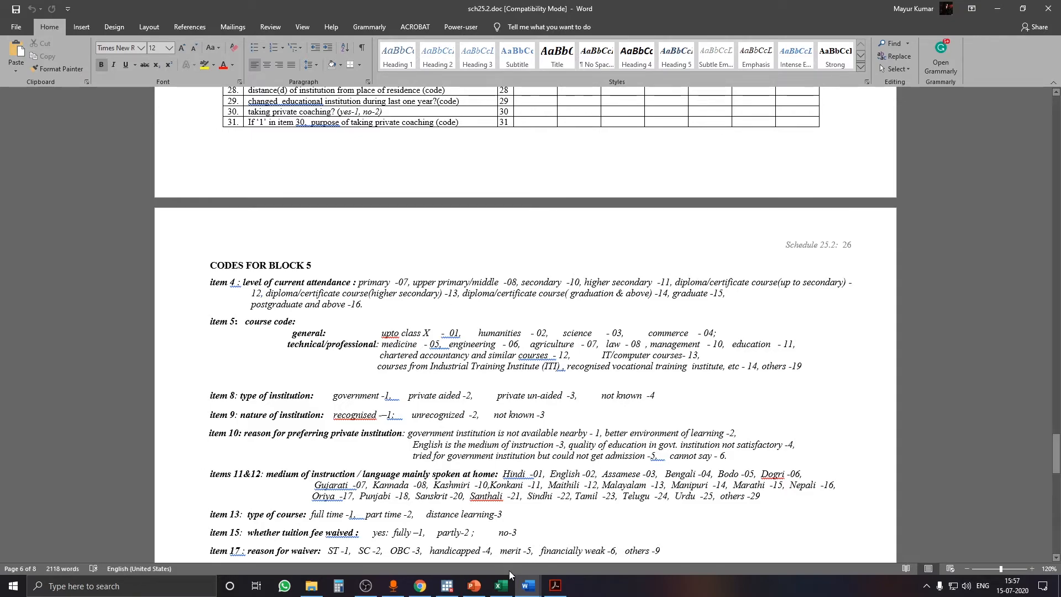
click(448, 584)
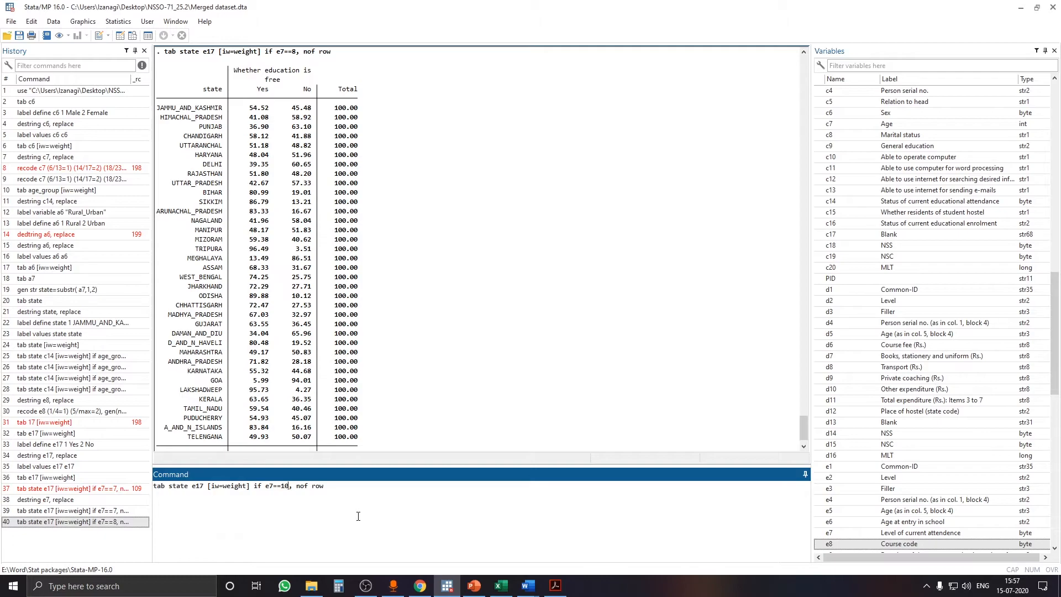
text(1)
text(7)
text(==)
text(11)
scroll(922, 460, down, 4)
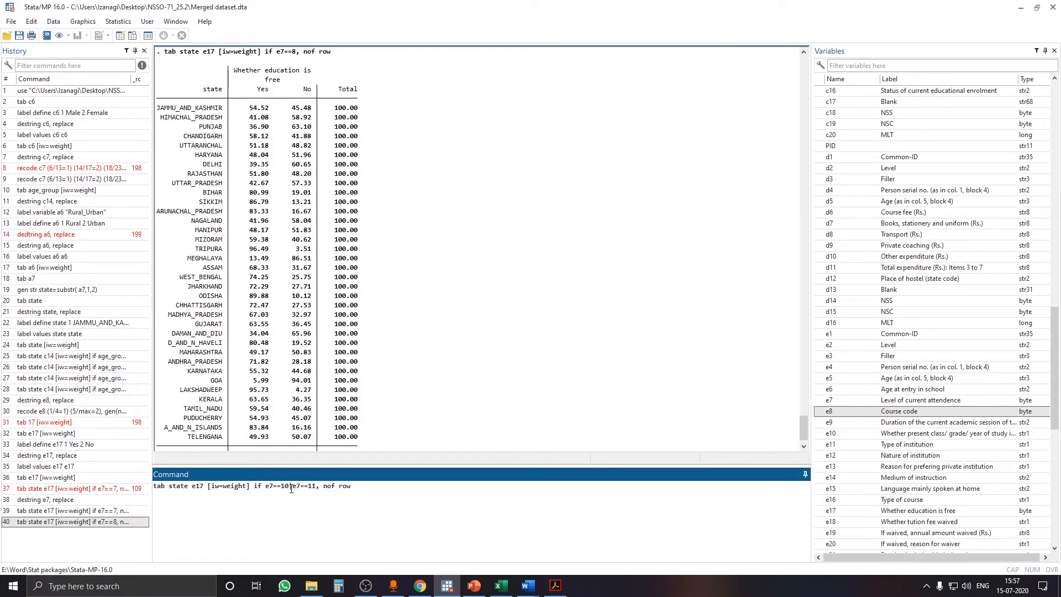
- Consult the attendance codes in sch25.2.doc again and extend the condition with |e7==11|e7==12|e7==13 followed by &
mouse_move(526, 589)
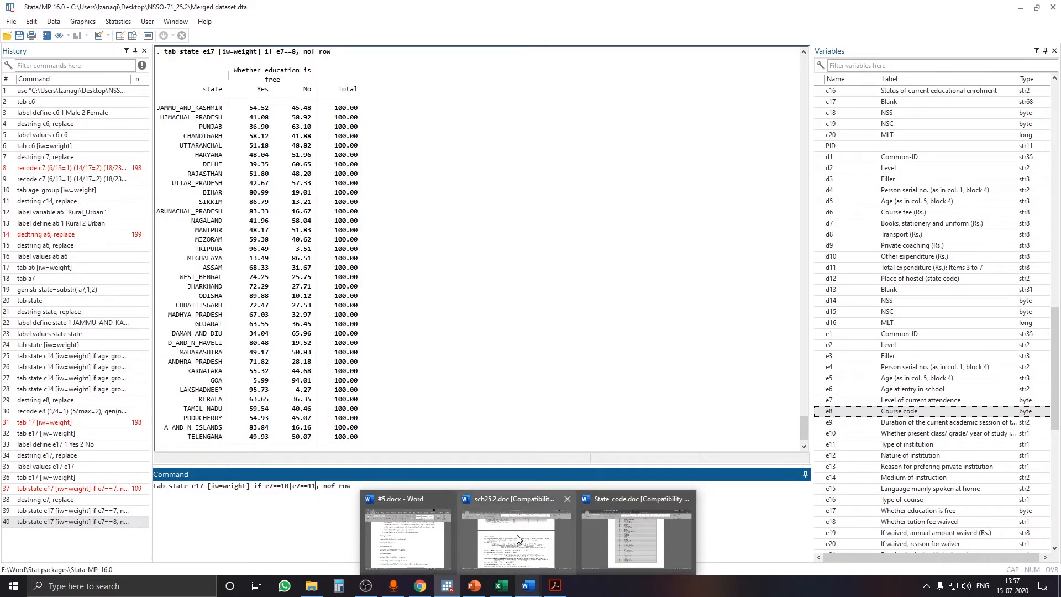
click(518, 539)
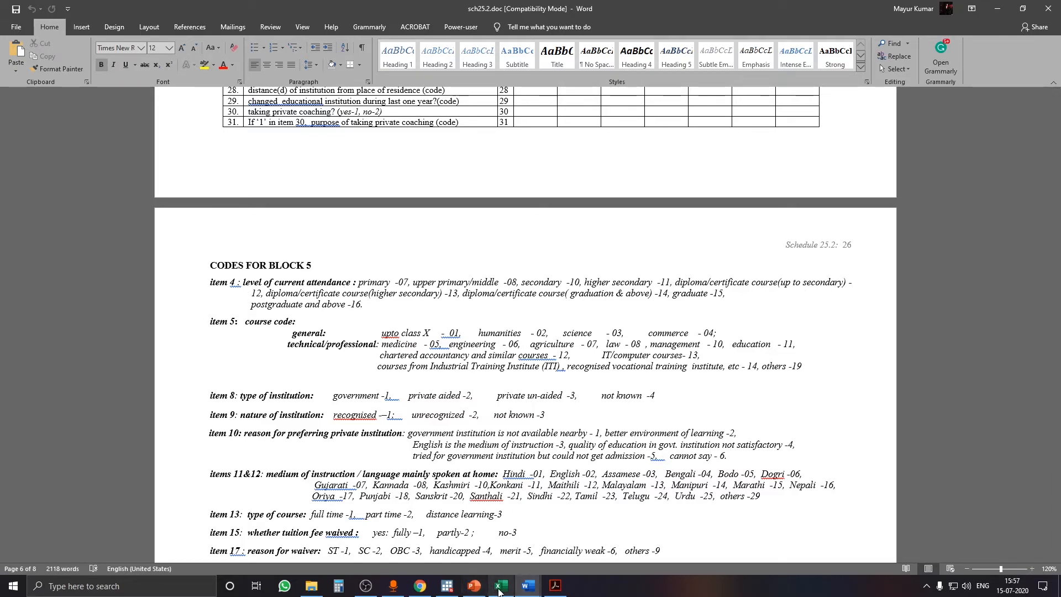
click(383, 499)
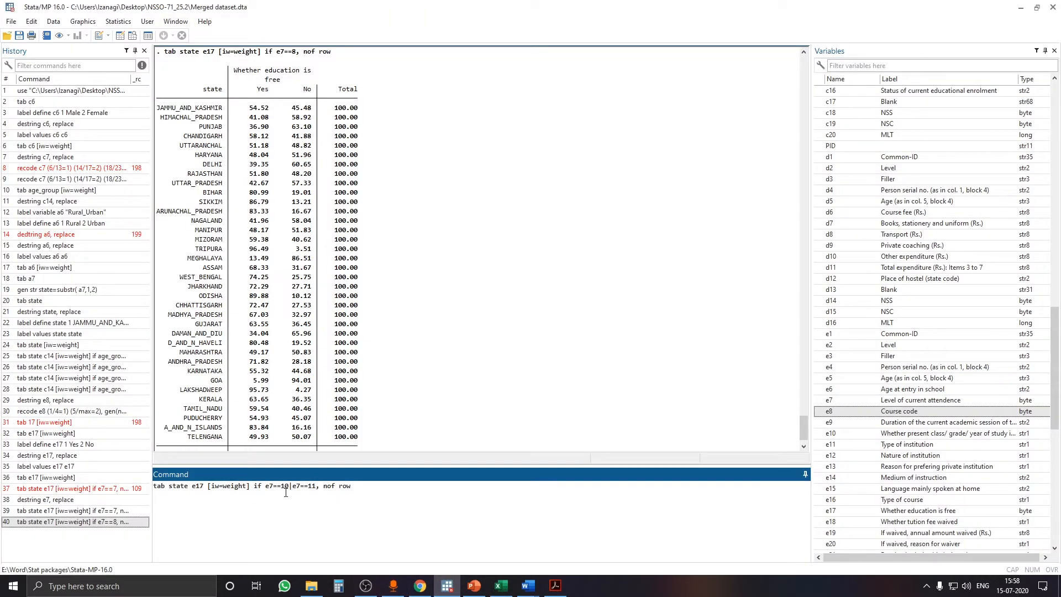
text(|)
text(e7==11|e7==12|)
mouse_move(529, 584)
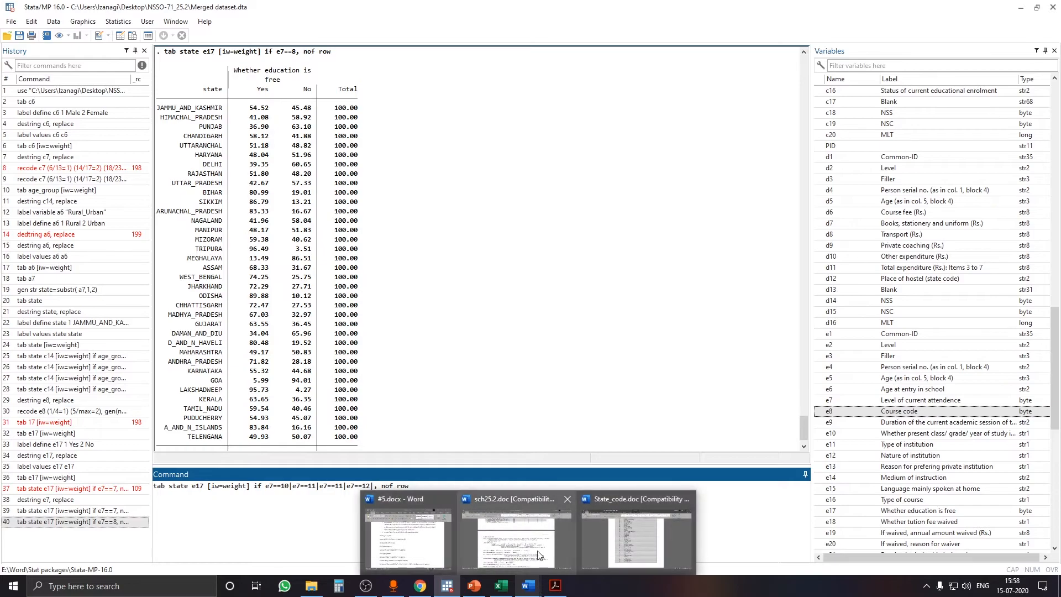
mouse_move(539, 559)
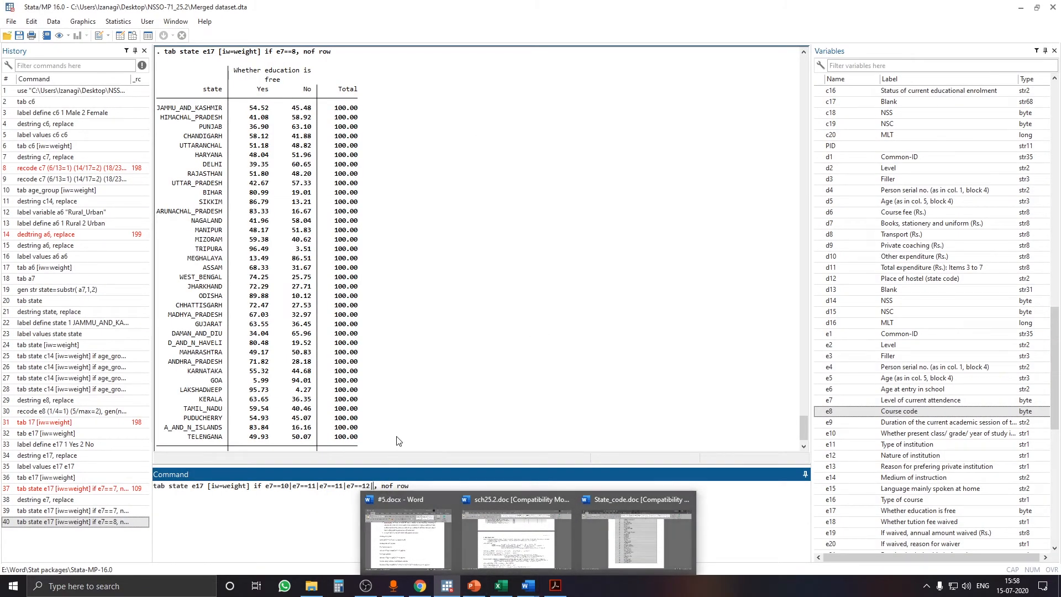
text(e)
text(7==)
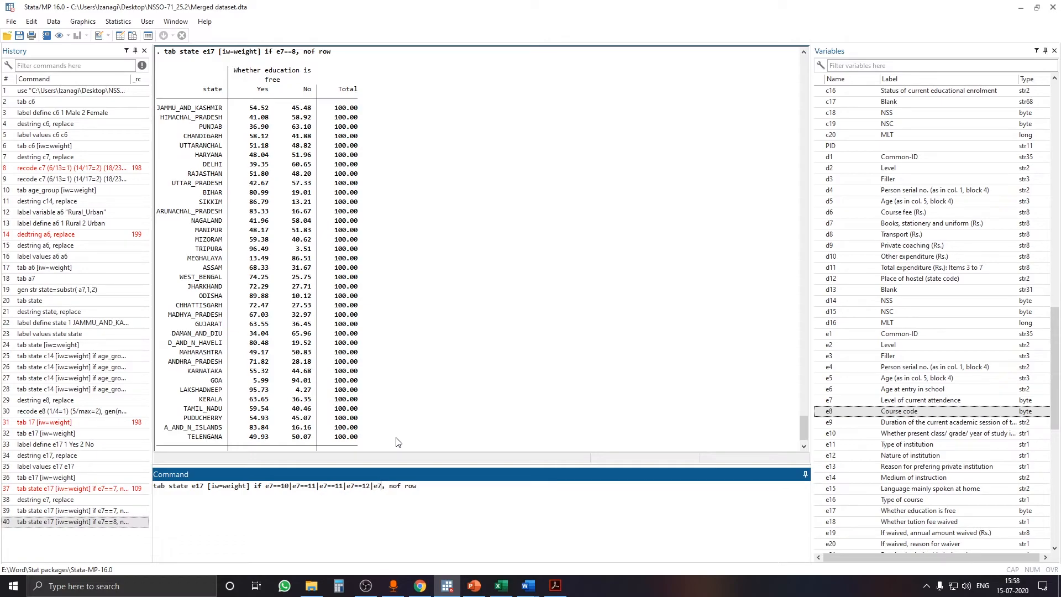
text(13 &)
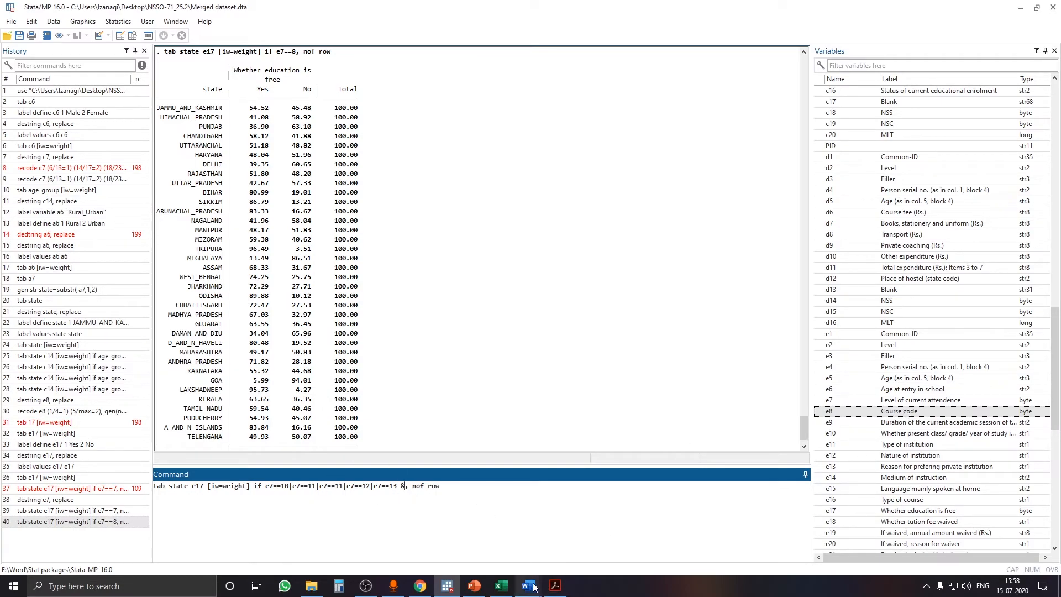
- Check Table 11's general education heading in the PDF and the general course codes in sch25.2.doc, and return to Stata
click(556, 586)
right_click(556, 586)
click(605, 144)
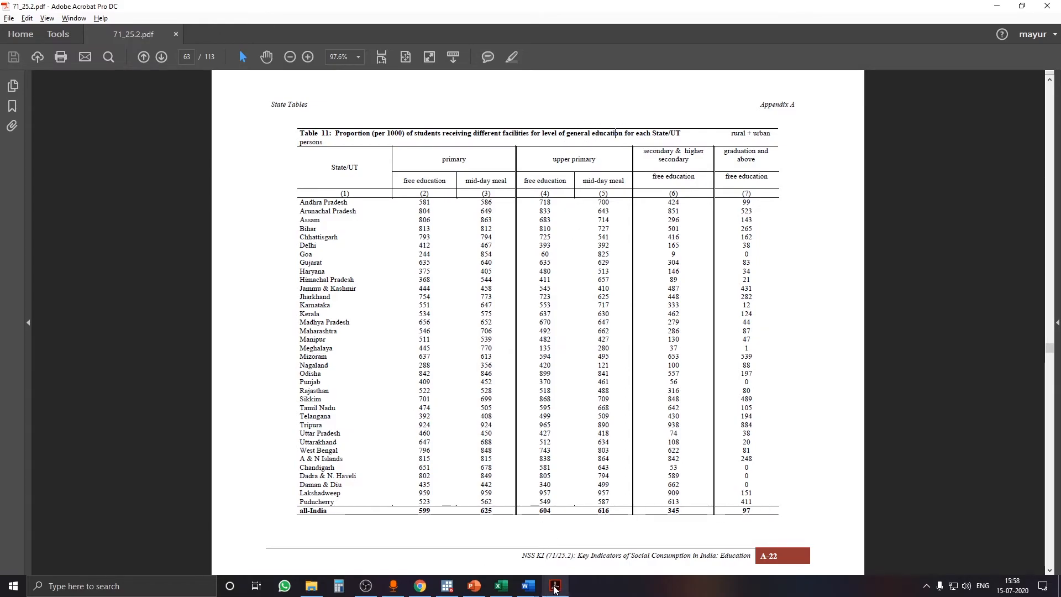
mouse_move(527, 586)
click(547, 539)
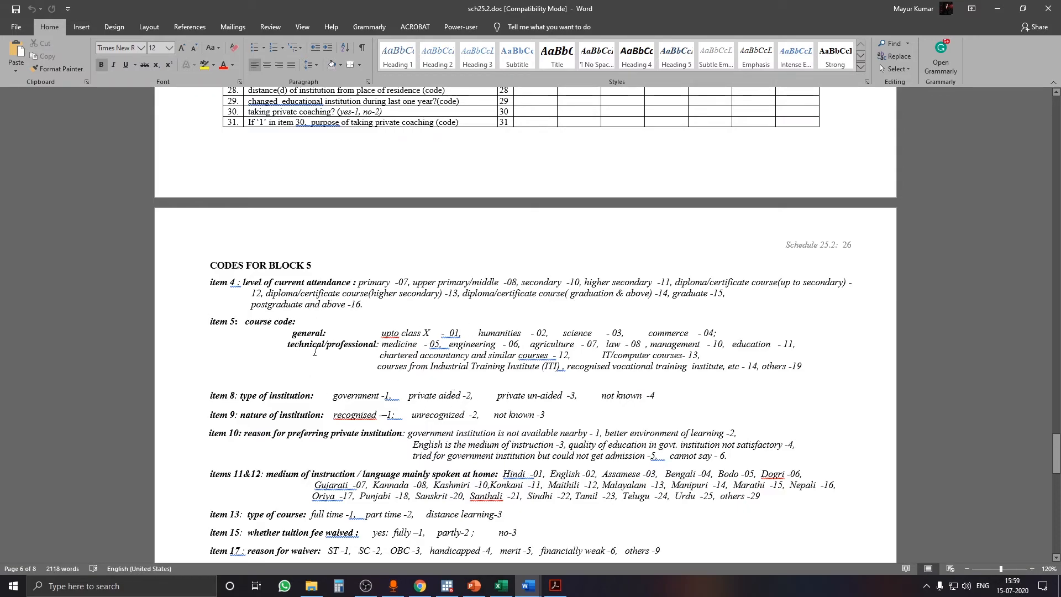
click(447, 586)
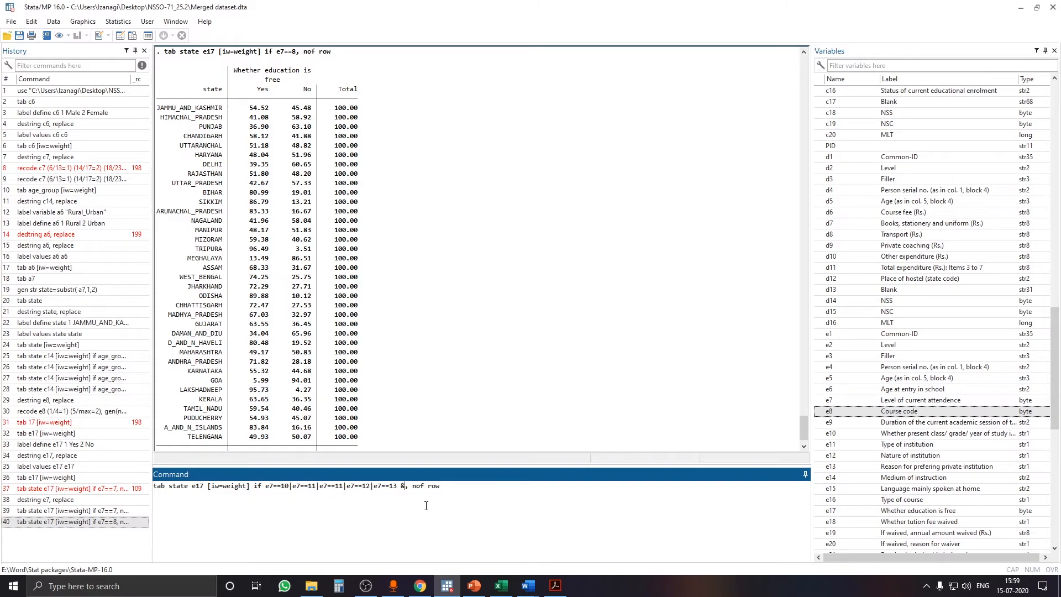
- Insert the recoded course variable new_e8 from the variable list and complete the condition as new_e8==1
scroll(927, 405, down, 8)
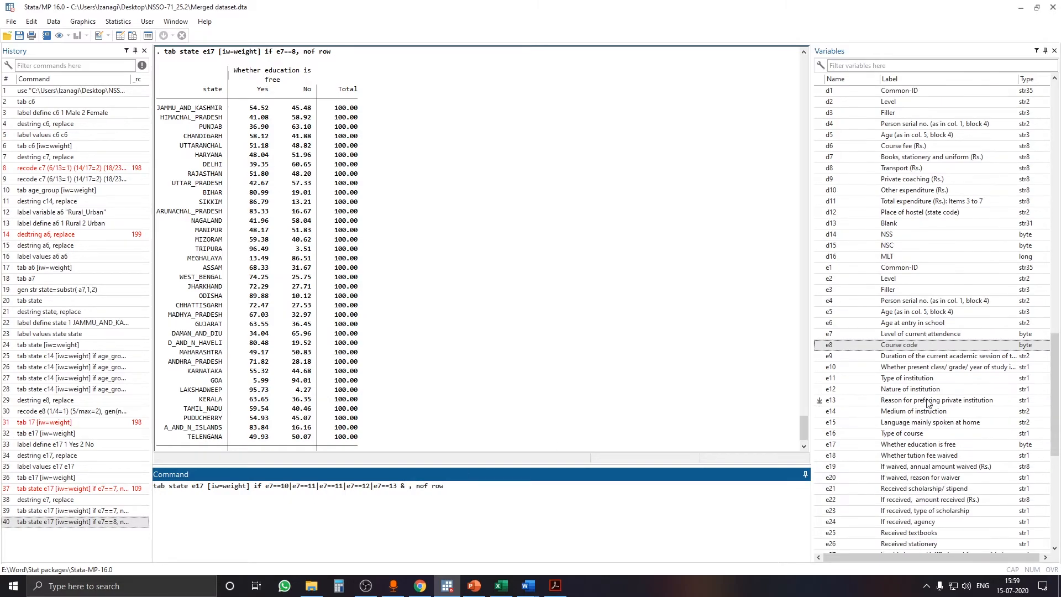
scroll(927, 405, down, 5)
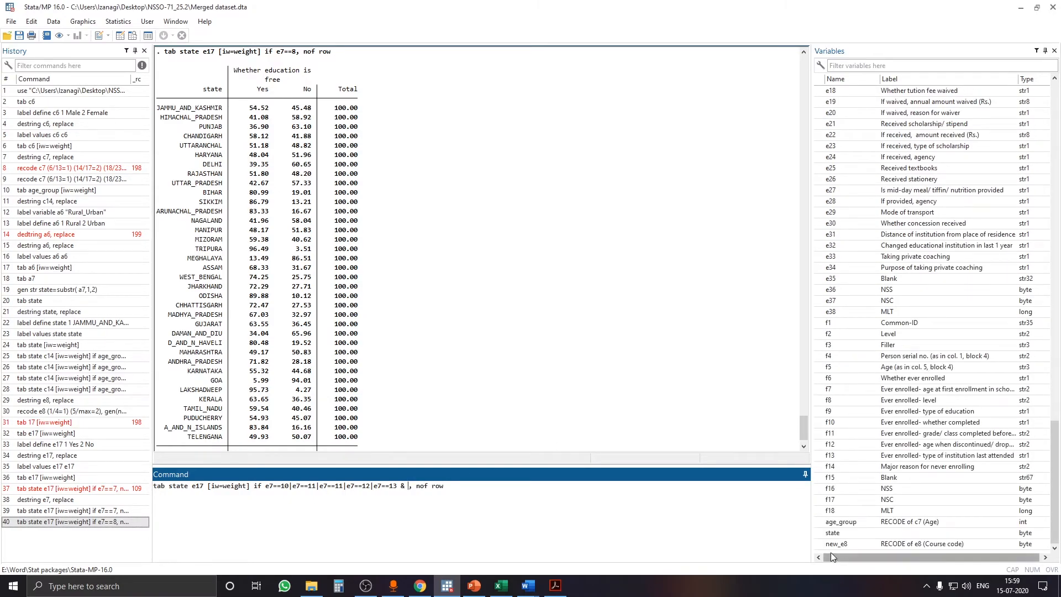
double_click(832, 544)
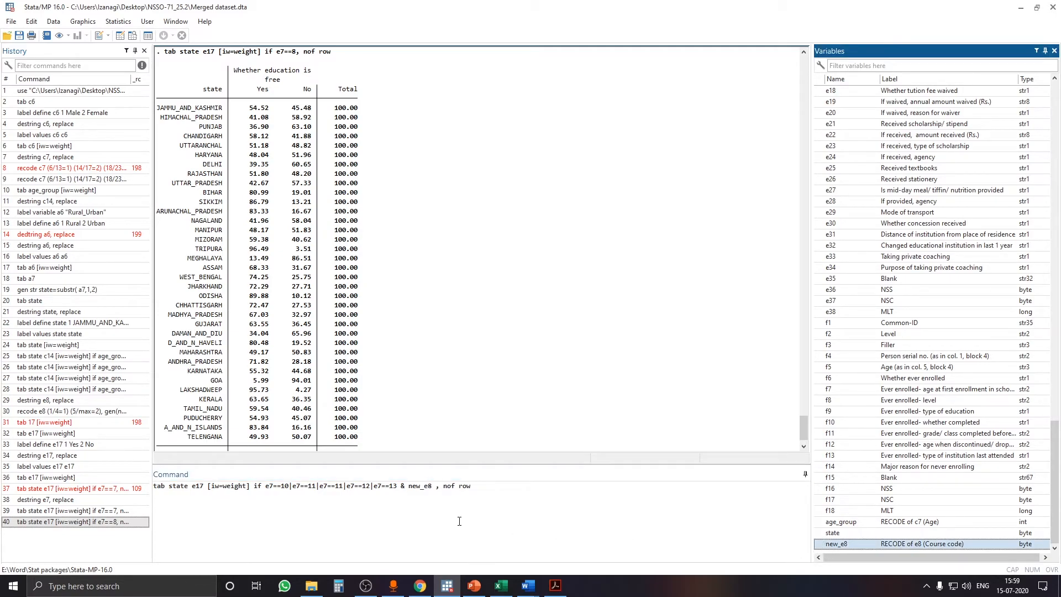
click(437, 487)
text(==)
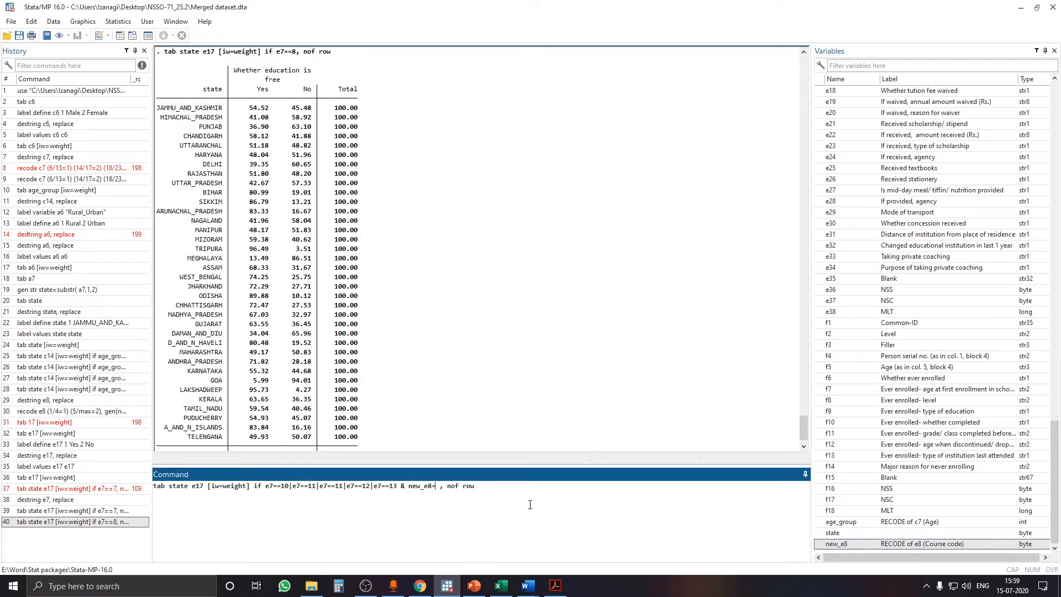
text(1)
- Review the course codes in sch25.2.doc, remove the extra space before the comma, and run the secondary and higher secondary tabulation
mouse_move(528, 586)
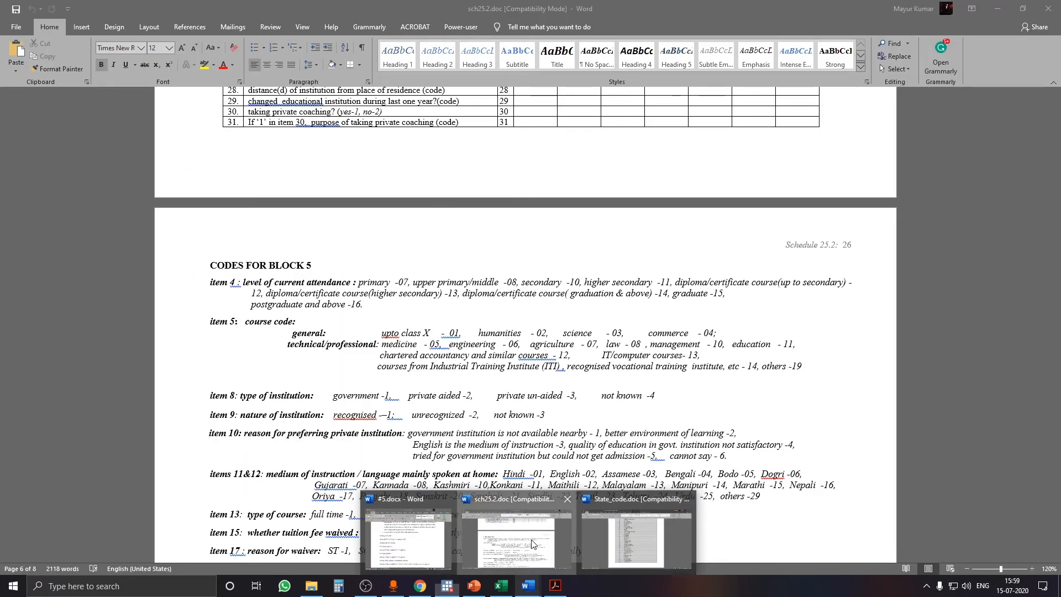
click(533, 544)
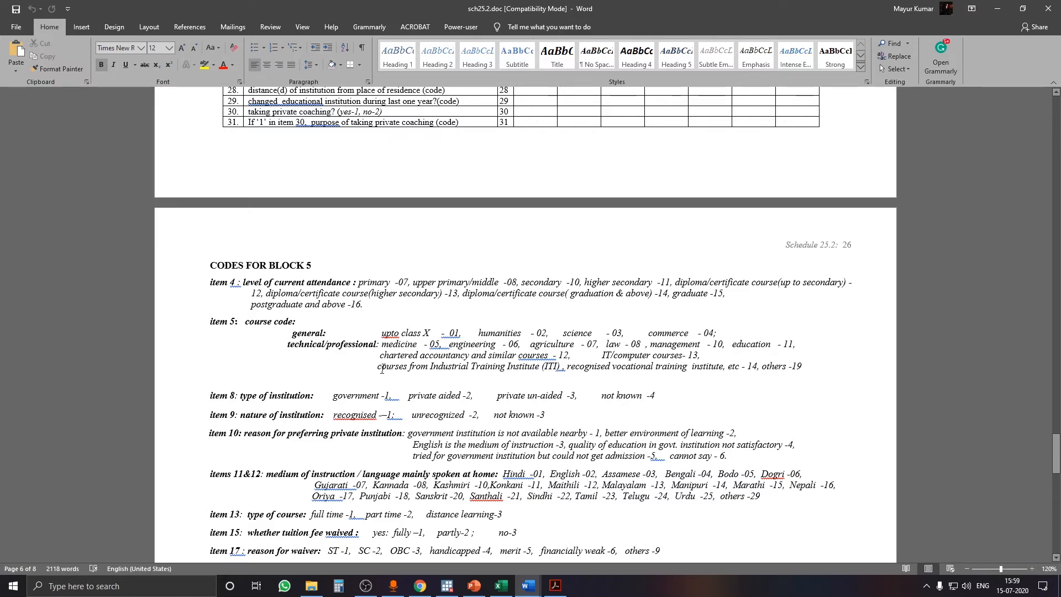
click(447, 586)
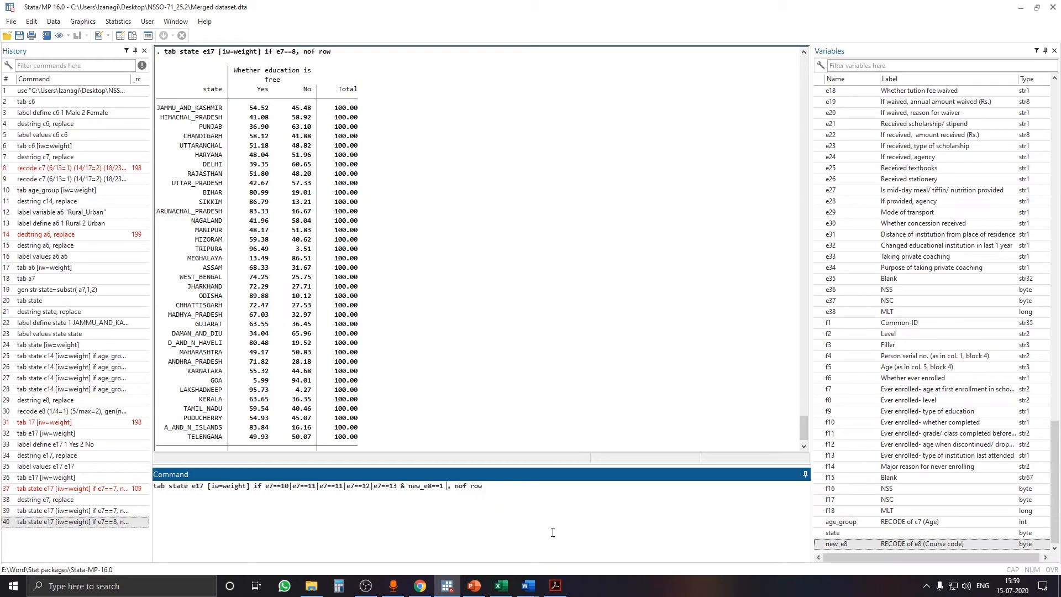
key(BackSpace)
key(Return)
scroll(361, 324, up, 2)
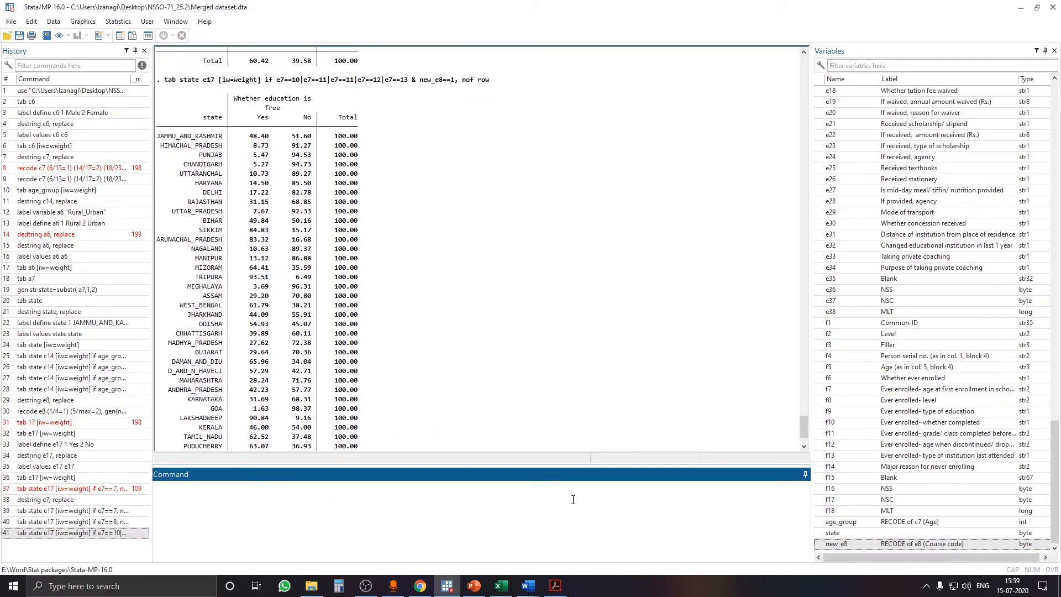
- Highlight Jammu & Kashmir's row through secondary and higher secondary free education in Table 11 and compare it with Stata's Yes percentage
mouse_move(527, 586)
click(556, 585)
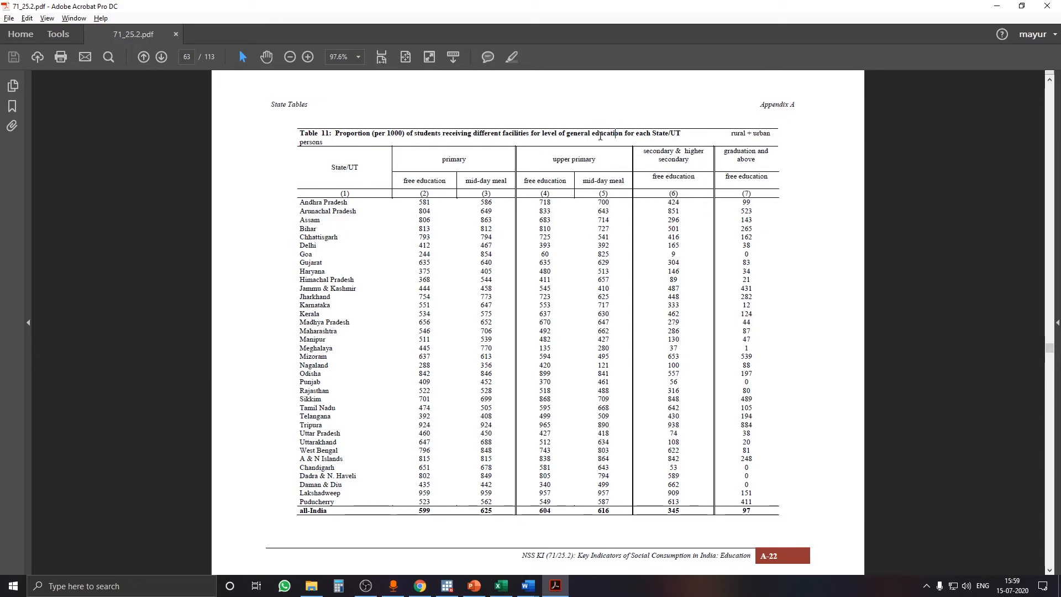
click(997, 5)
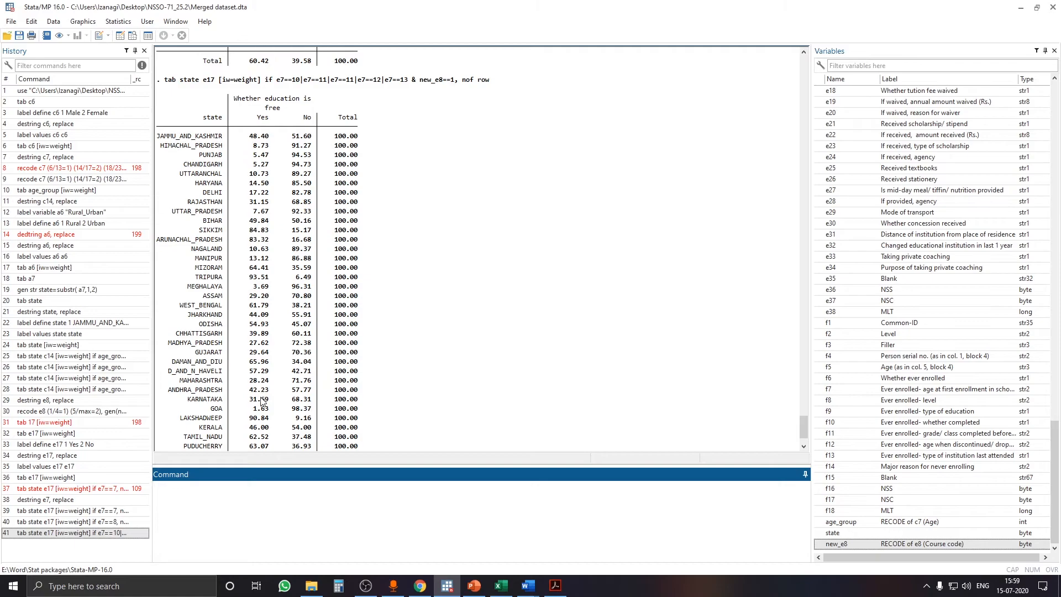
scroll(287, 389, down, 1)
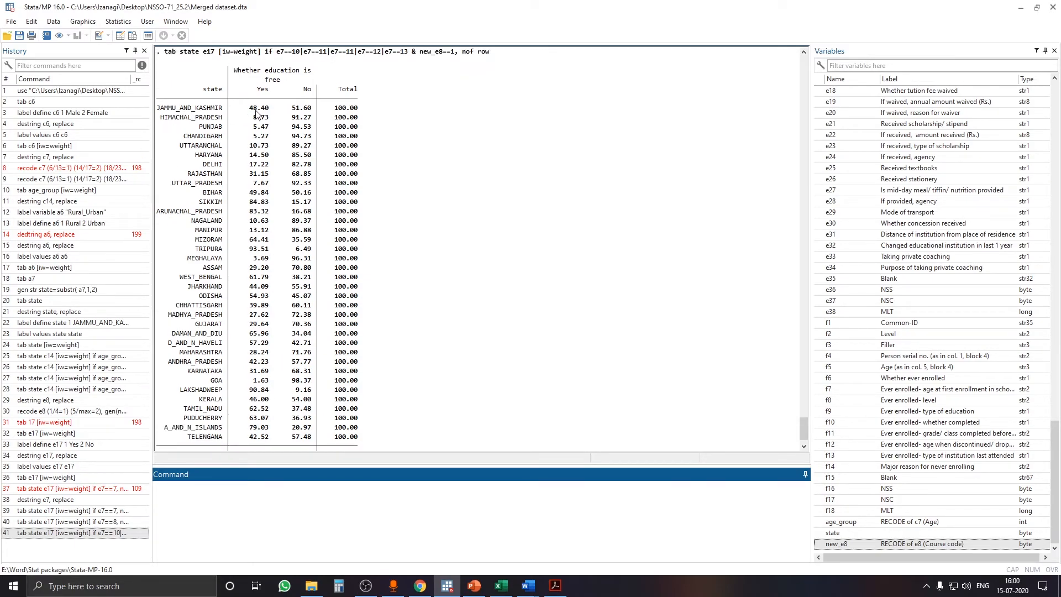
click(556, 585)
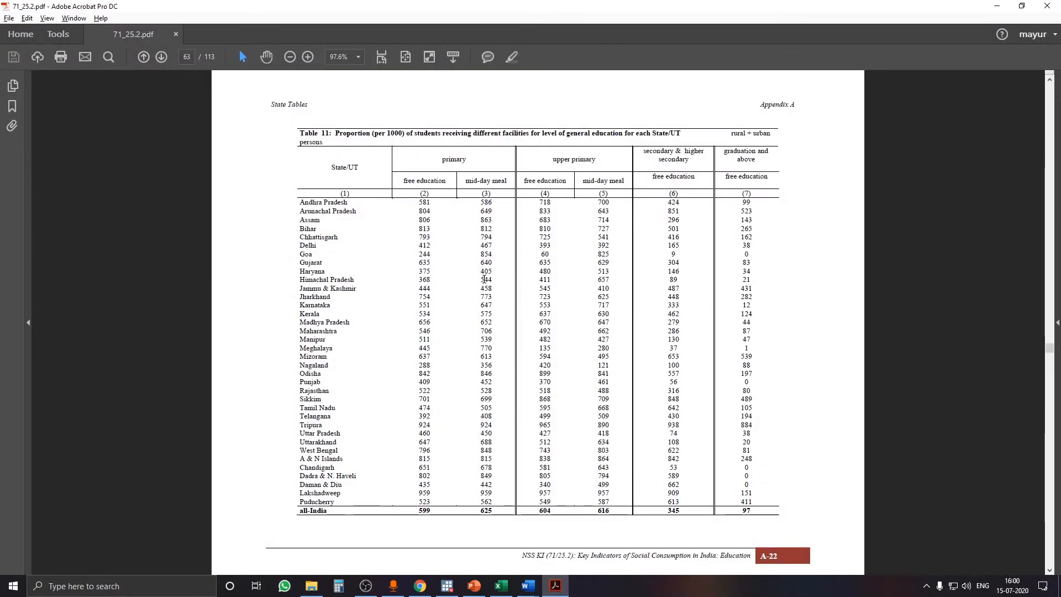
drag(298, 287, 678, 285)
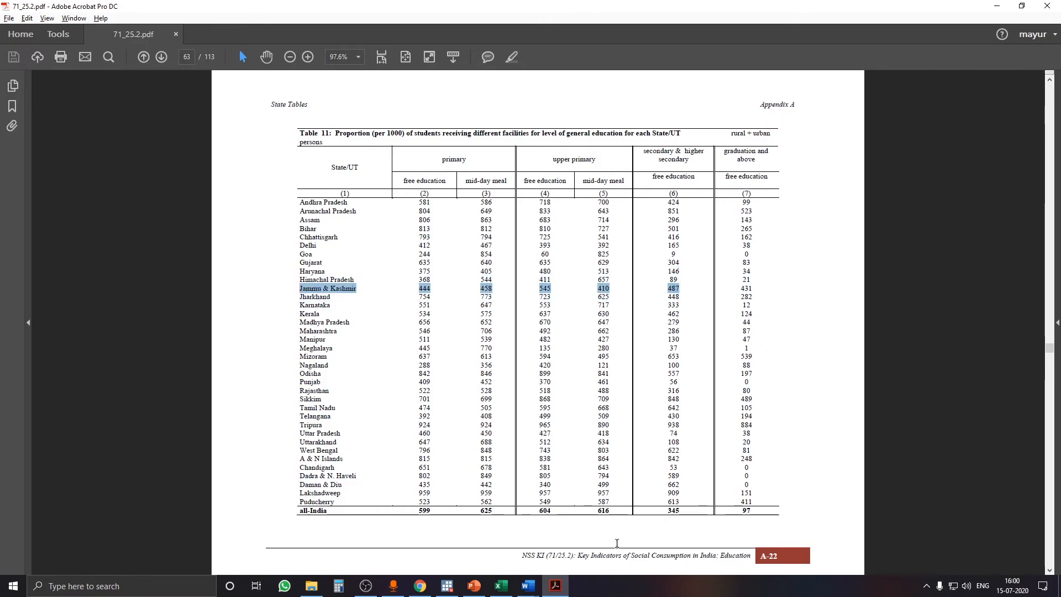
click(562, 592)
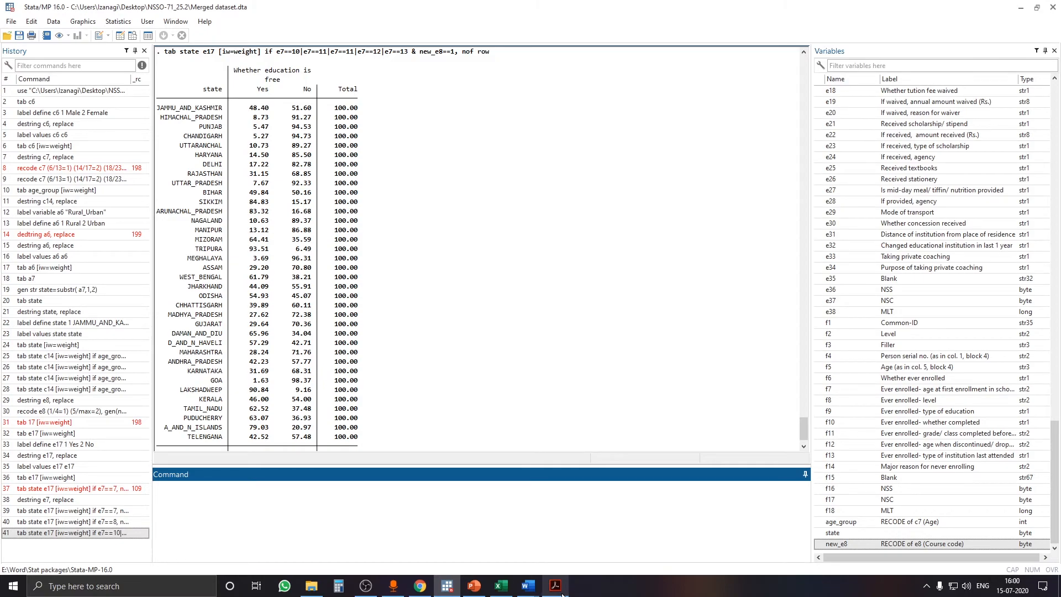
- Highlight Maharashtra's secondary and higher secondary free education figure in Table 11 and compare it with the state's Yes percentage in Stata
mouse_move(553, 594)
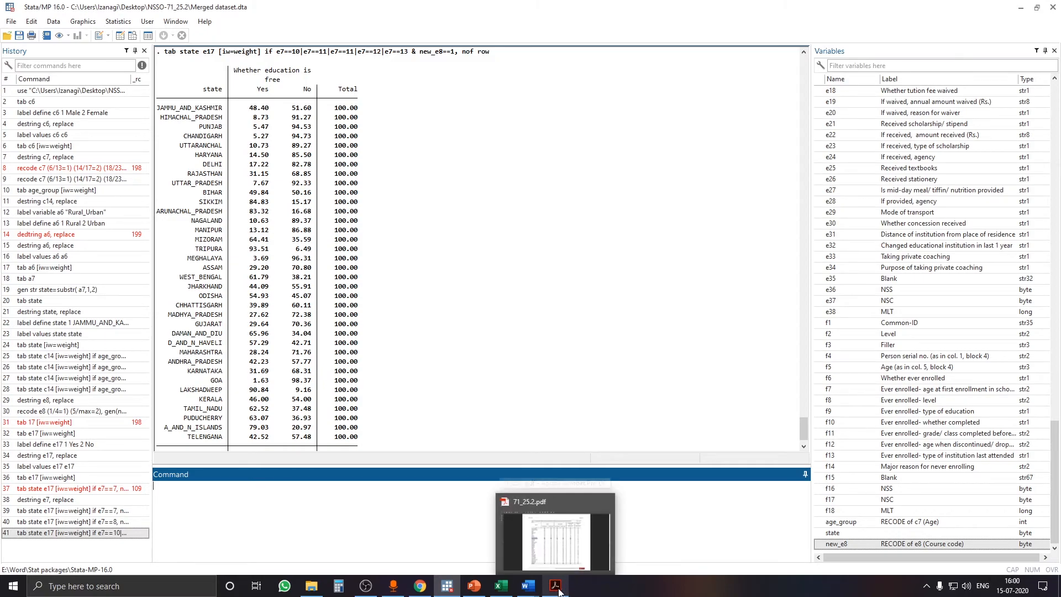
click(558, 590)
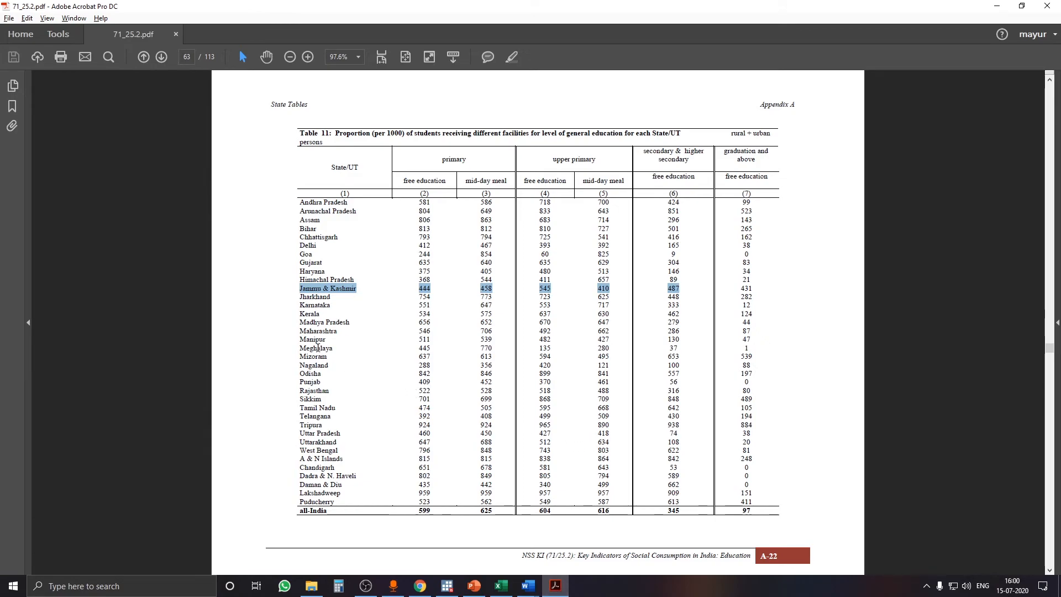
drag(301, 335, 671, 330)
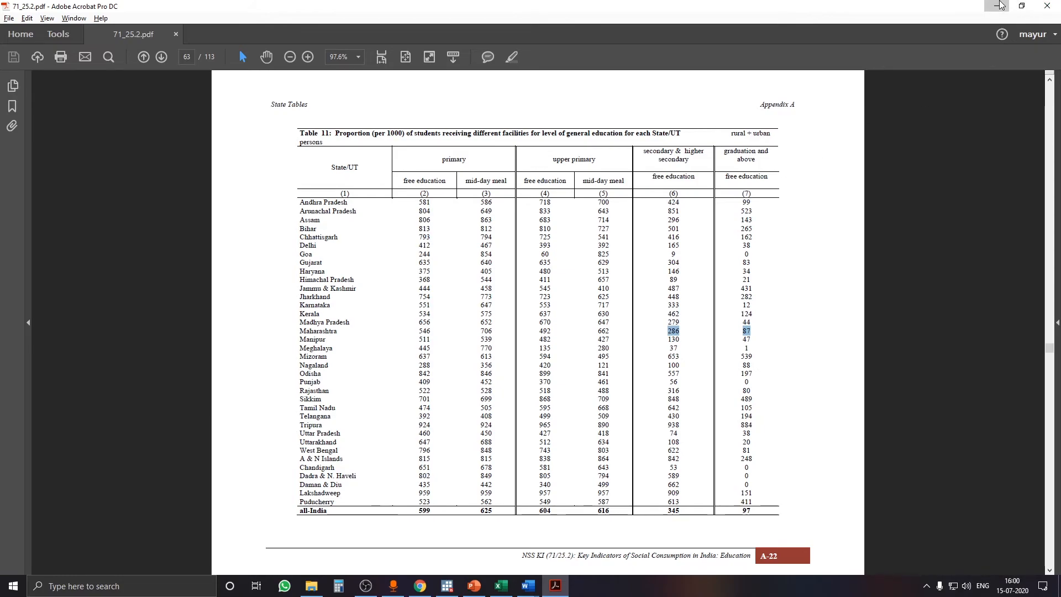
click(997, 6)
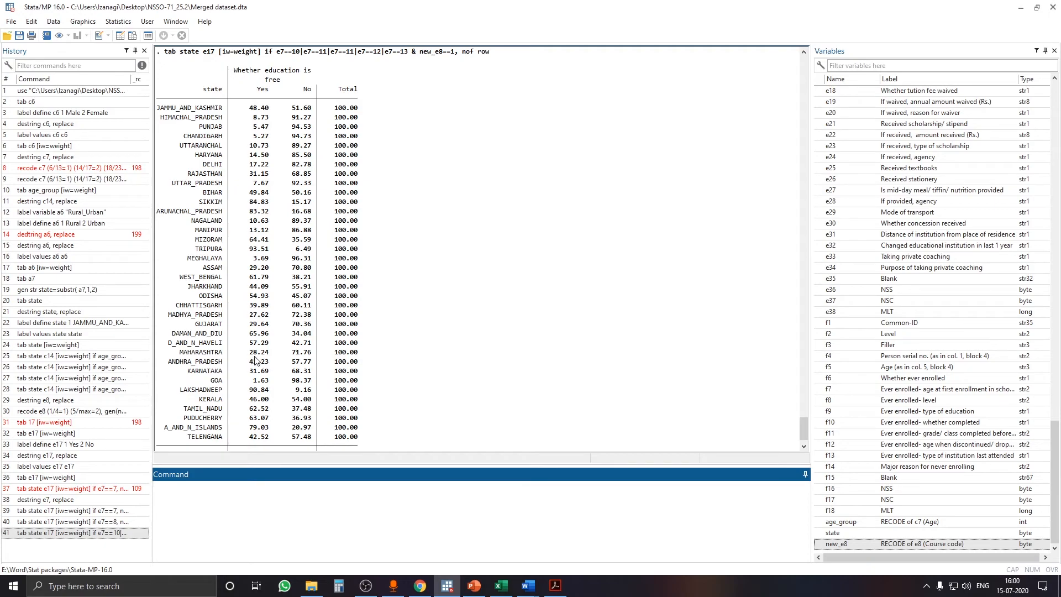
- Compare Table 11's all-India secondary and higher secondary free education figure with the Total row in Stata
click(555, 585)
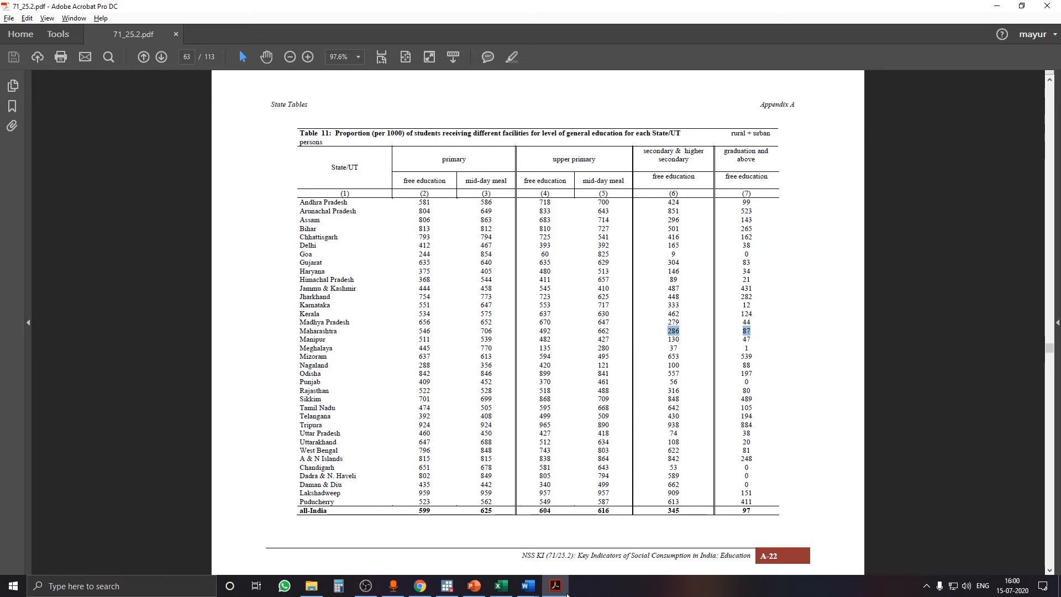
key(alt+Tab)
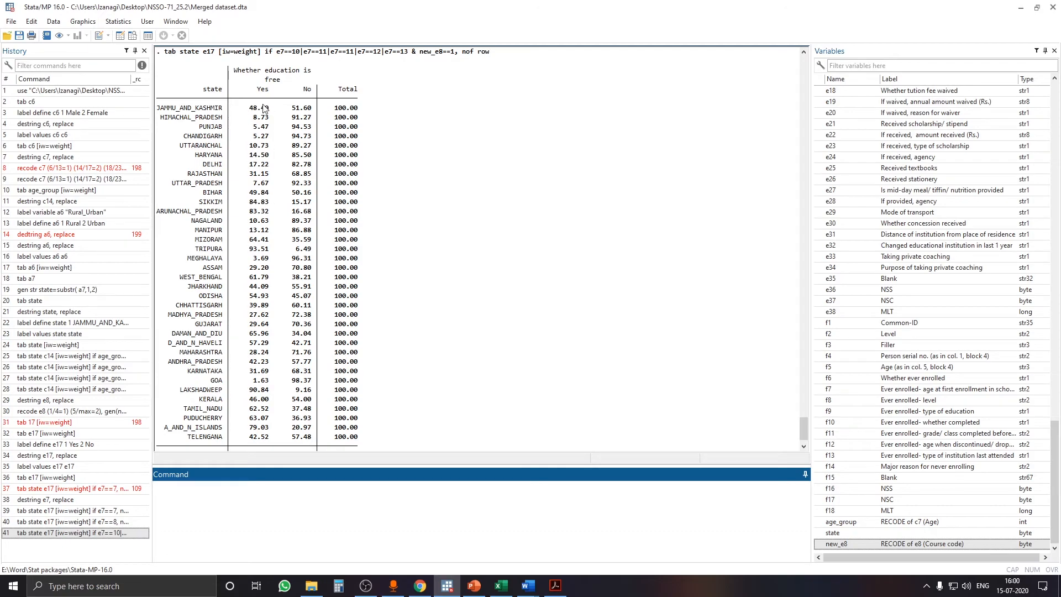
scroll(285, 365, down, 1)
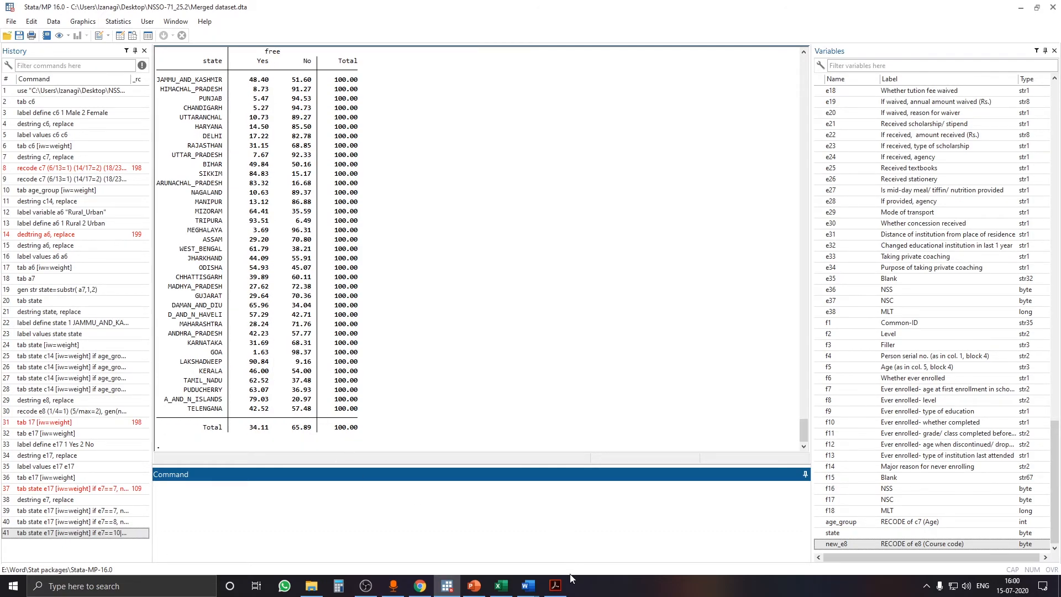
- Check the secondary and higher secondary tabulation command against the attendance level and course codes in sch25.2.doc and Table 11's headings
scroll(414, 299, up, 2)
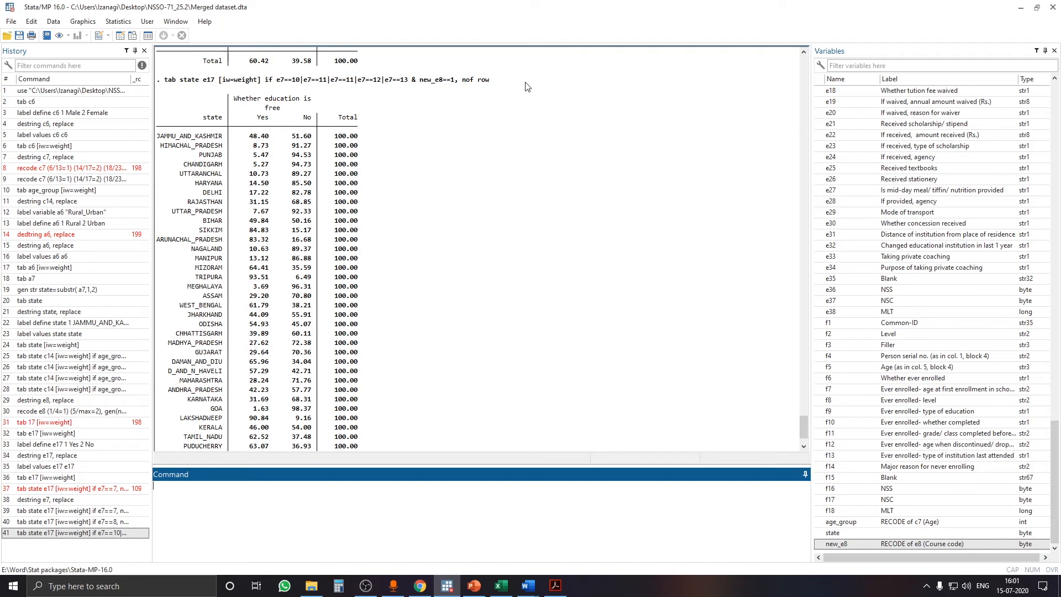
mouse_move(533, 587)
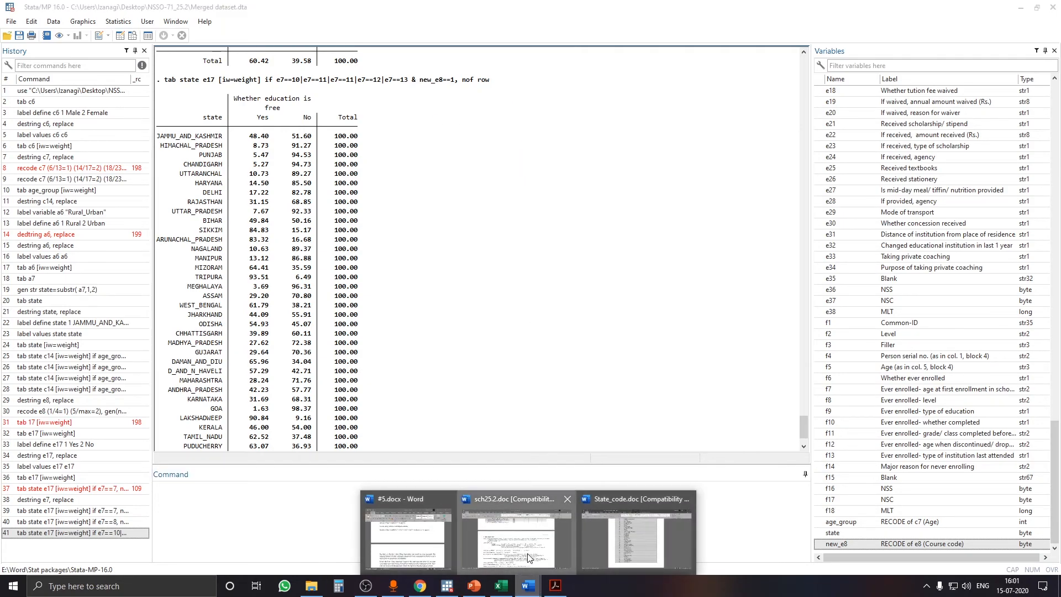
click(545, 525)
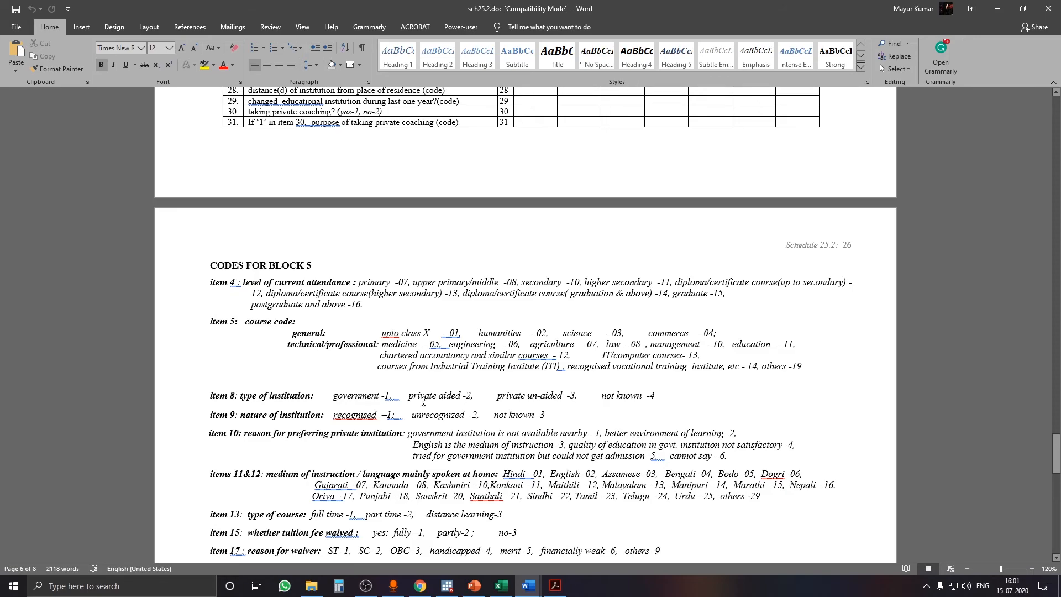
click(558, 591)
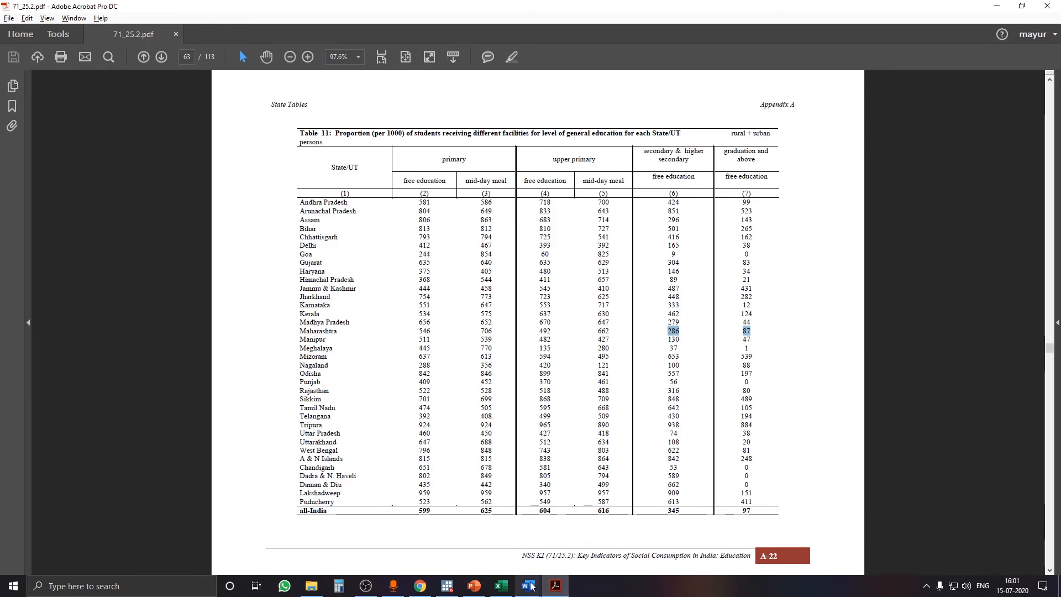
mouse_move(529, 586)
click(535, 553)
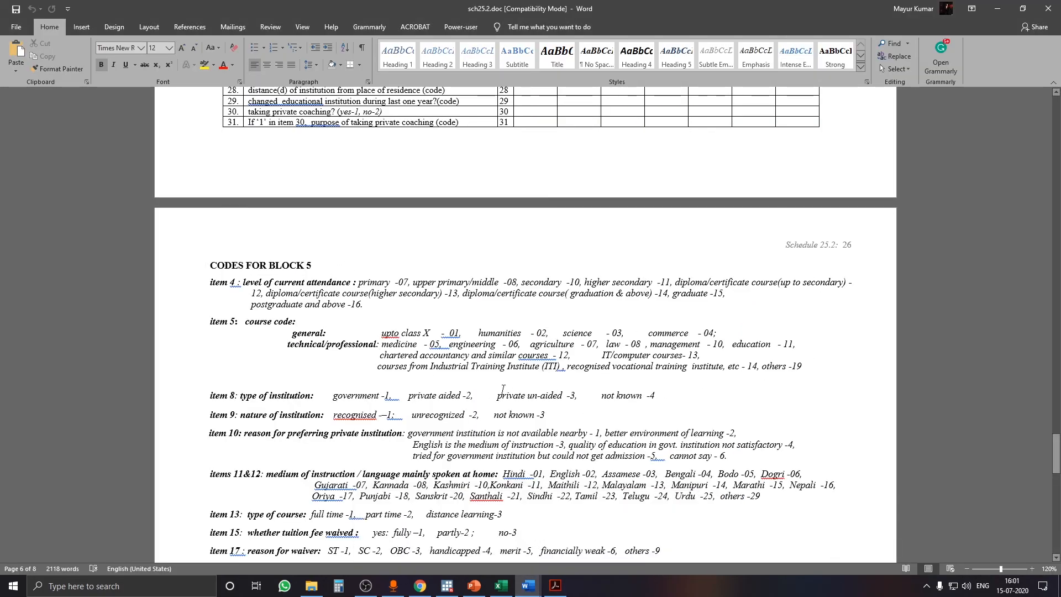
- Review Stata's state-wise free education percentages alongside the secondary and higher secondary column of Table 11 in 71_25.2.pdf
click(447, 586)
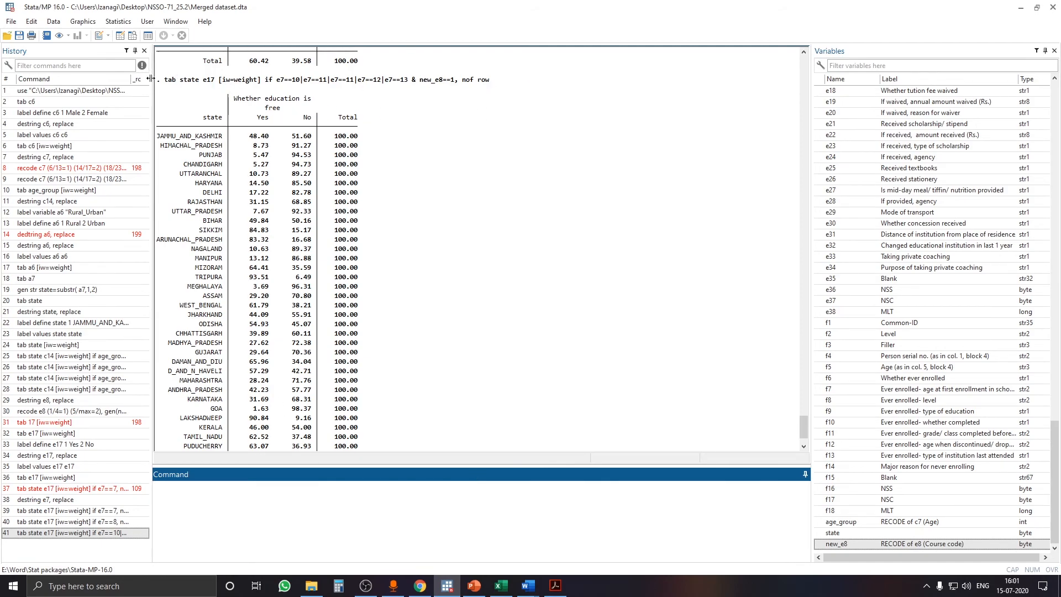
scroll(534, 319, down, 2)
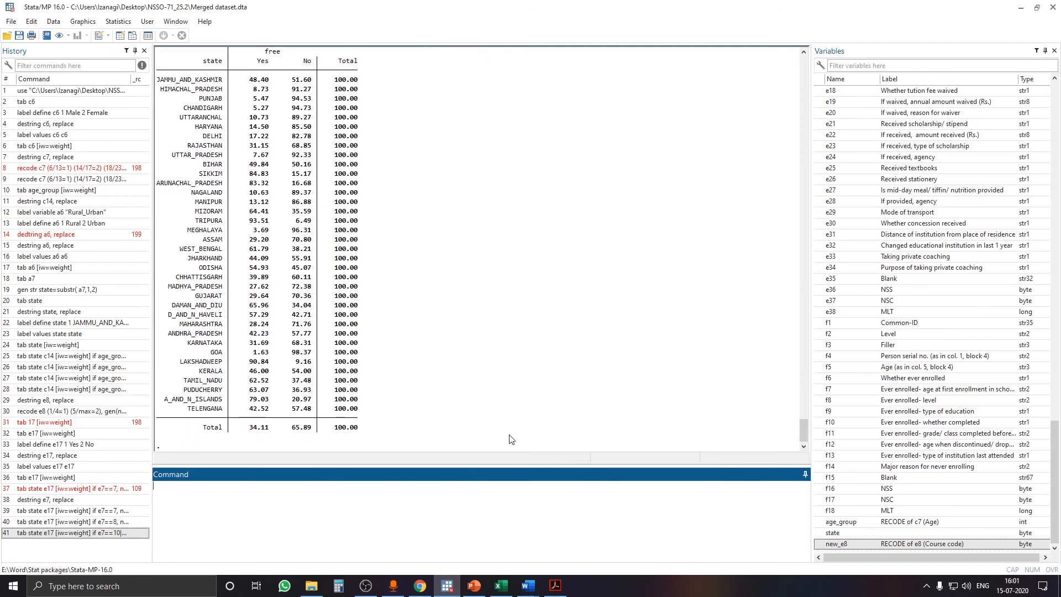
click(1021, 8)
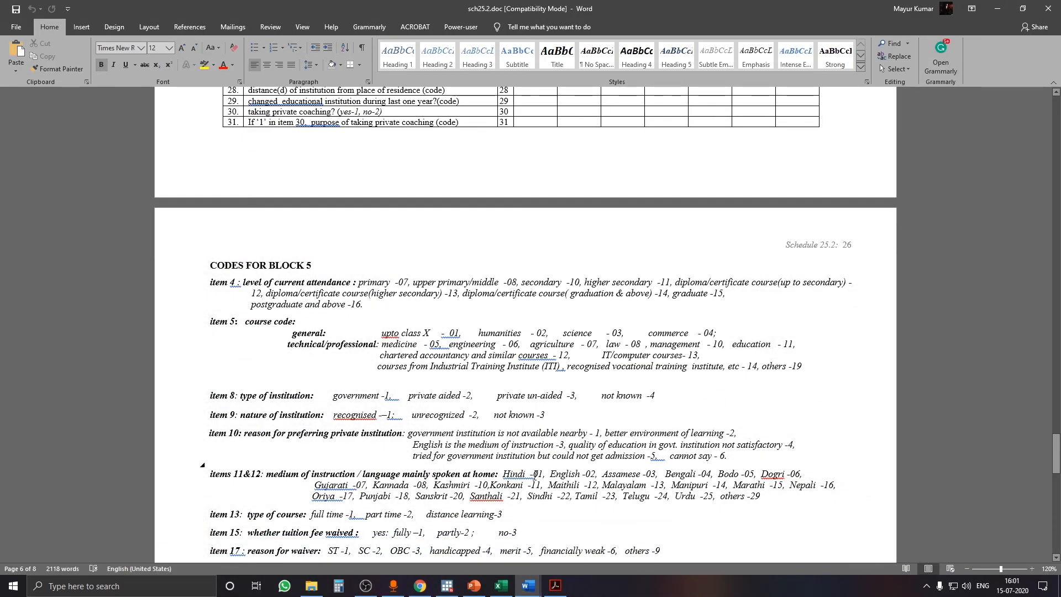
click(555, 587)
click(555, 588)
click(448, 588)
click(555, 587)
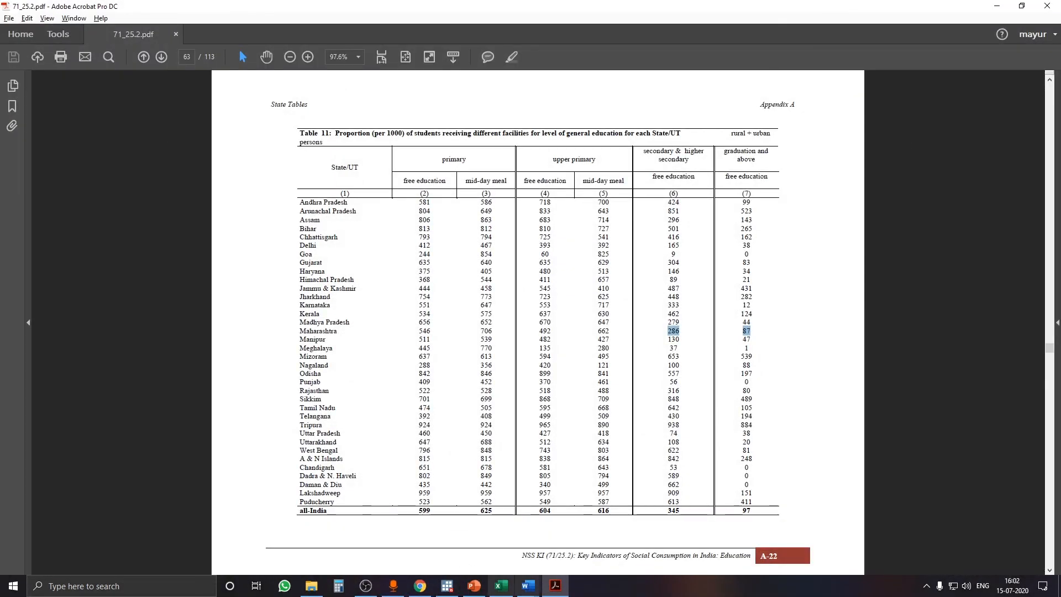
click(447, 586)
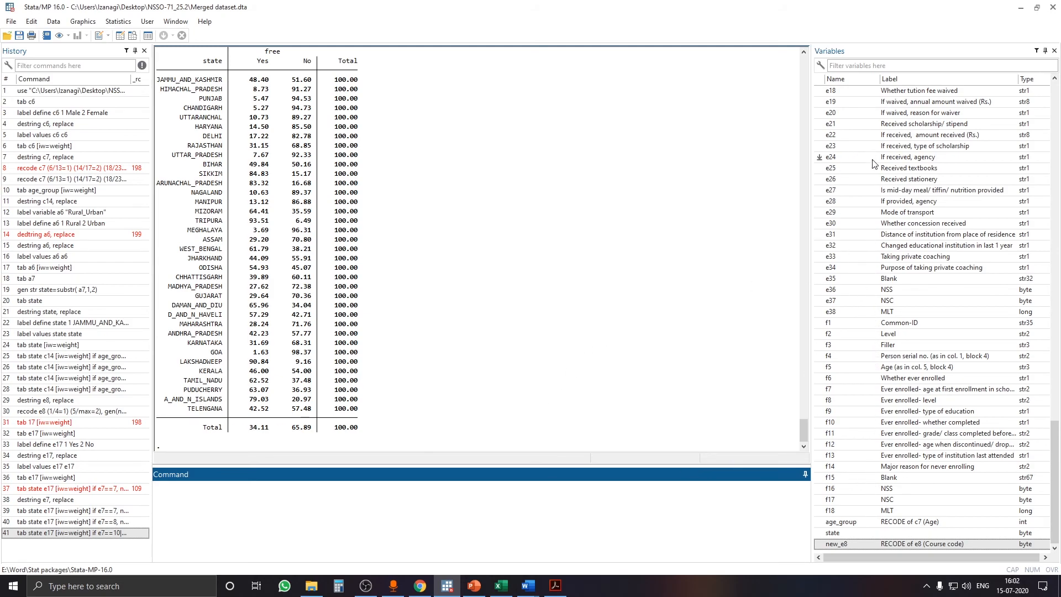
- Browse back through the report's state tables in 71_25.2.pdf from Table 11 to Table 4
click(556, 584)
scroll(709, 332, up, 16)
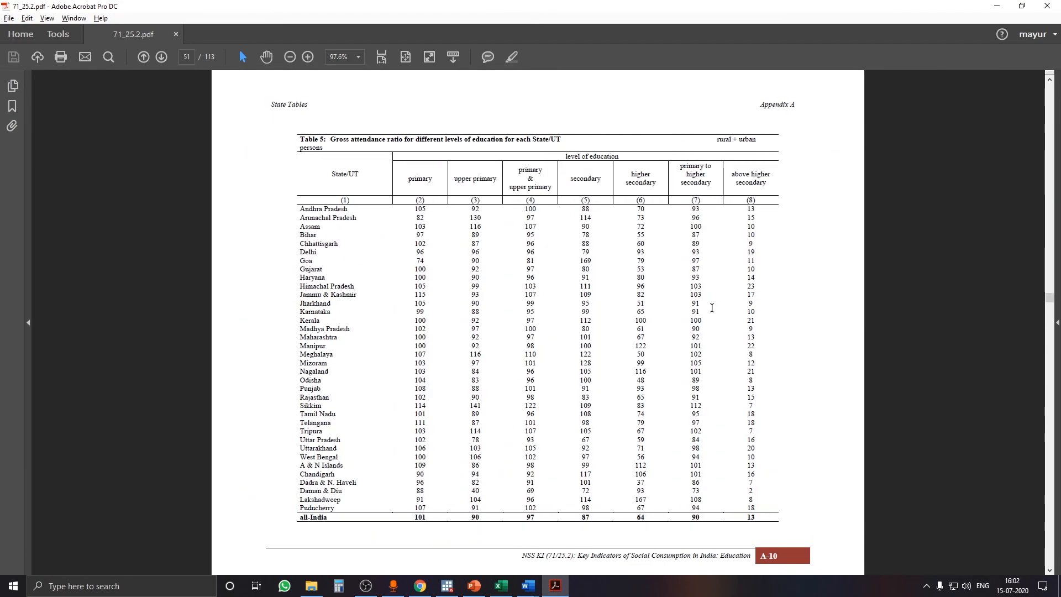
scroll(712, 308, up, 2)
scroll(712, 308, down, 1)
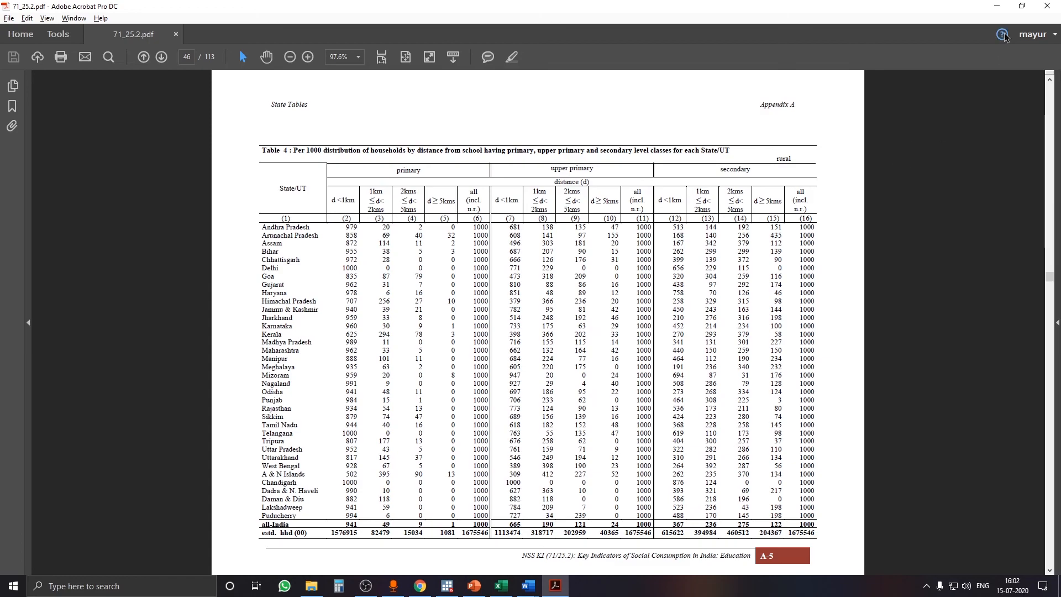
- Minimize the report and switch to the #5.pptx slide show in PowerPoint to show the closing slide
click(998, 6)
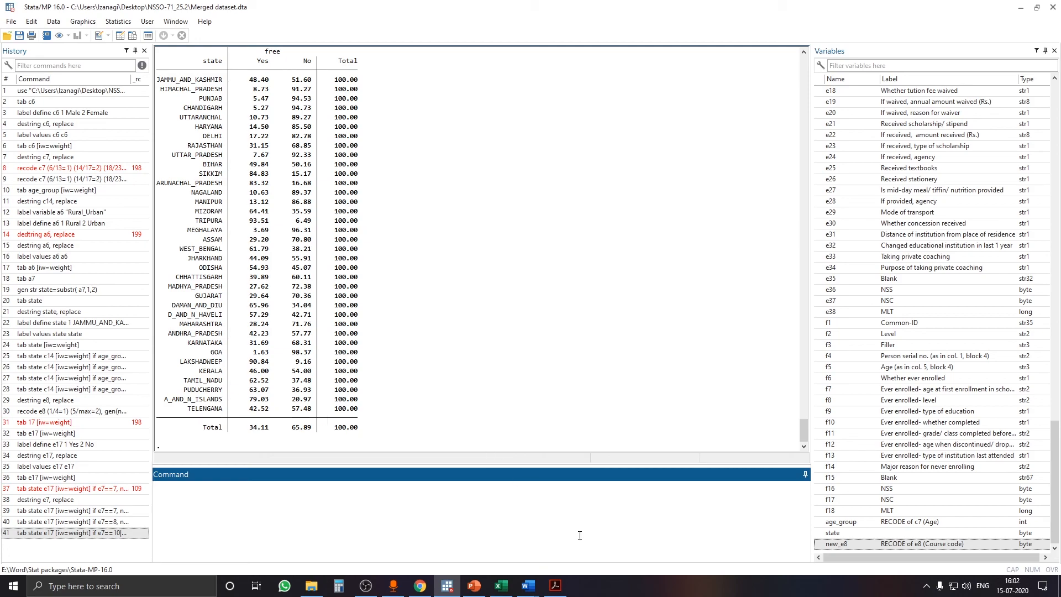
click(474, 586)
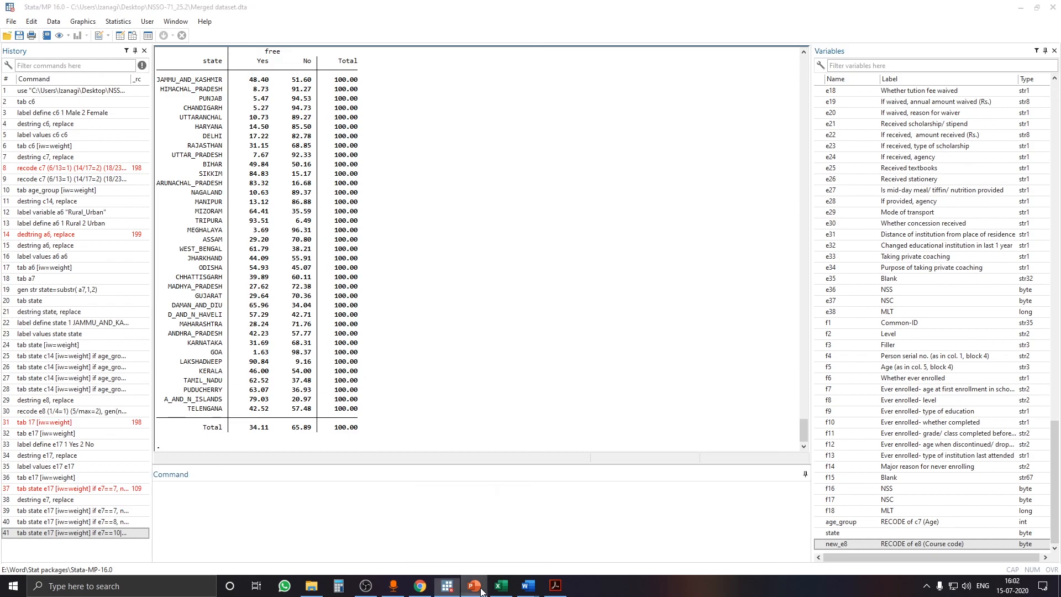
click(626, 517)
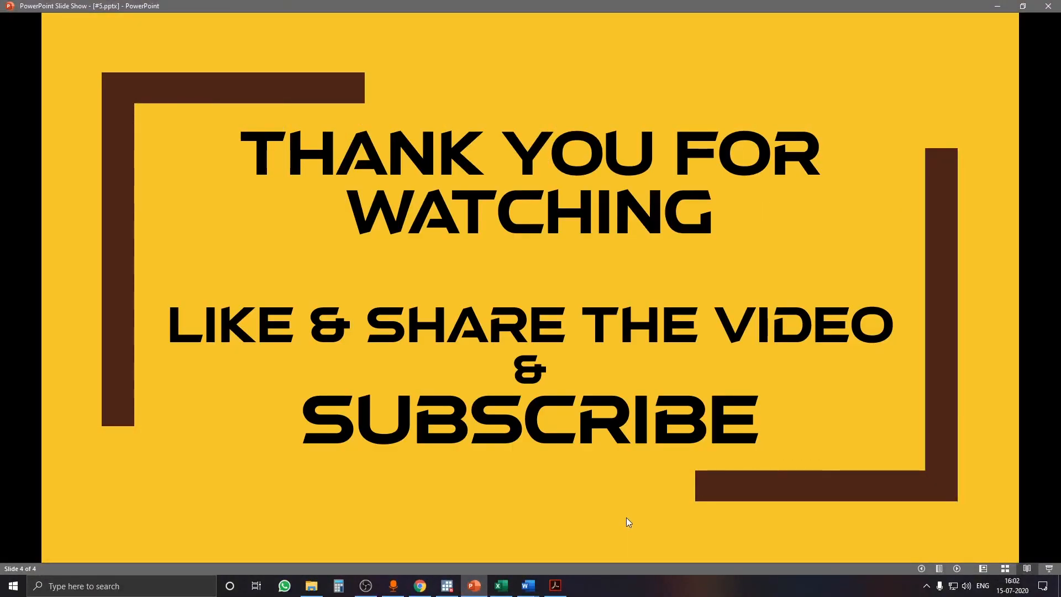